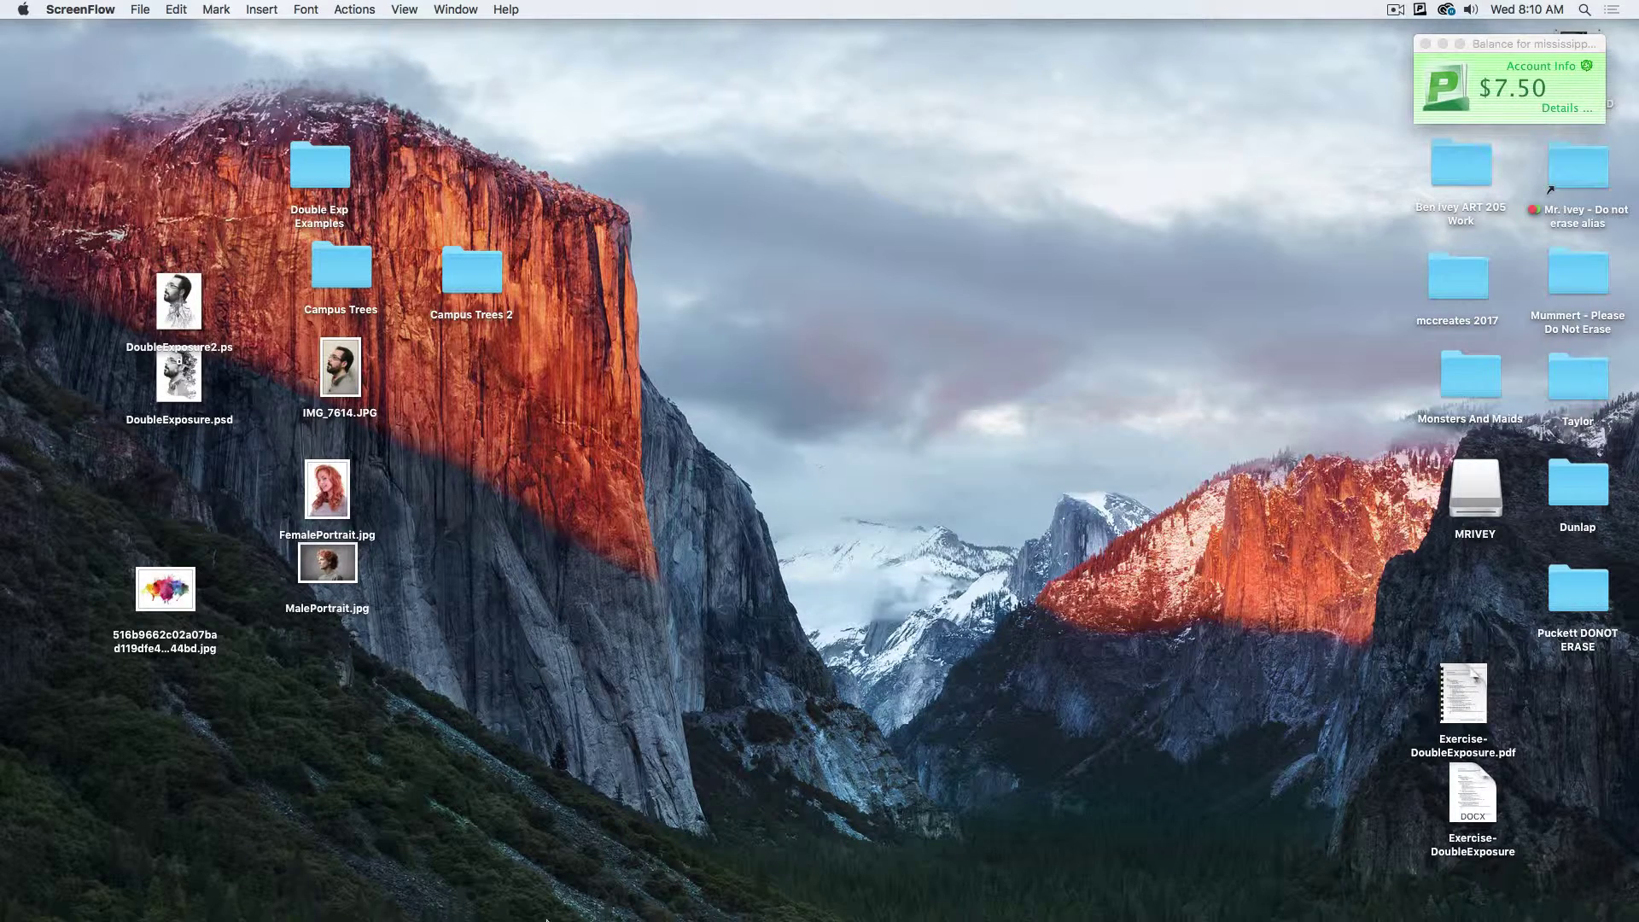
- Bring Photoshop forward and create an 8 × 10 inch, 300 ppi document with a white background
{"action": "mouse_move", "coordinate": [530, 915]}
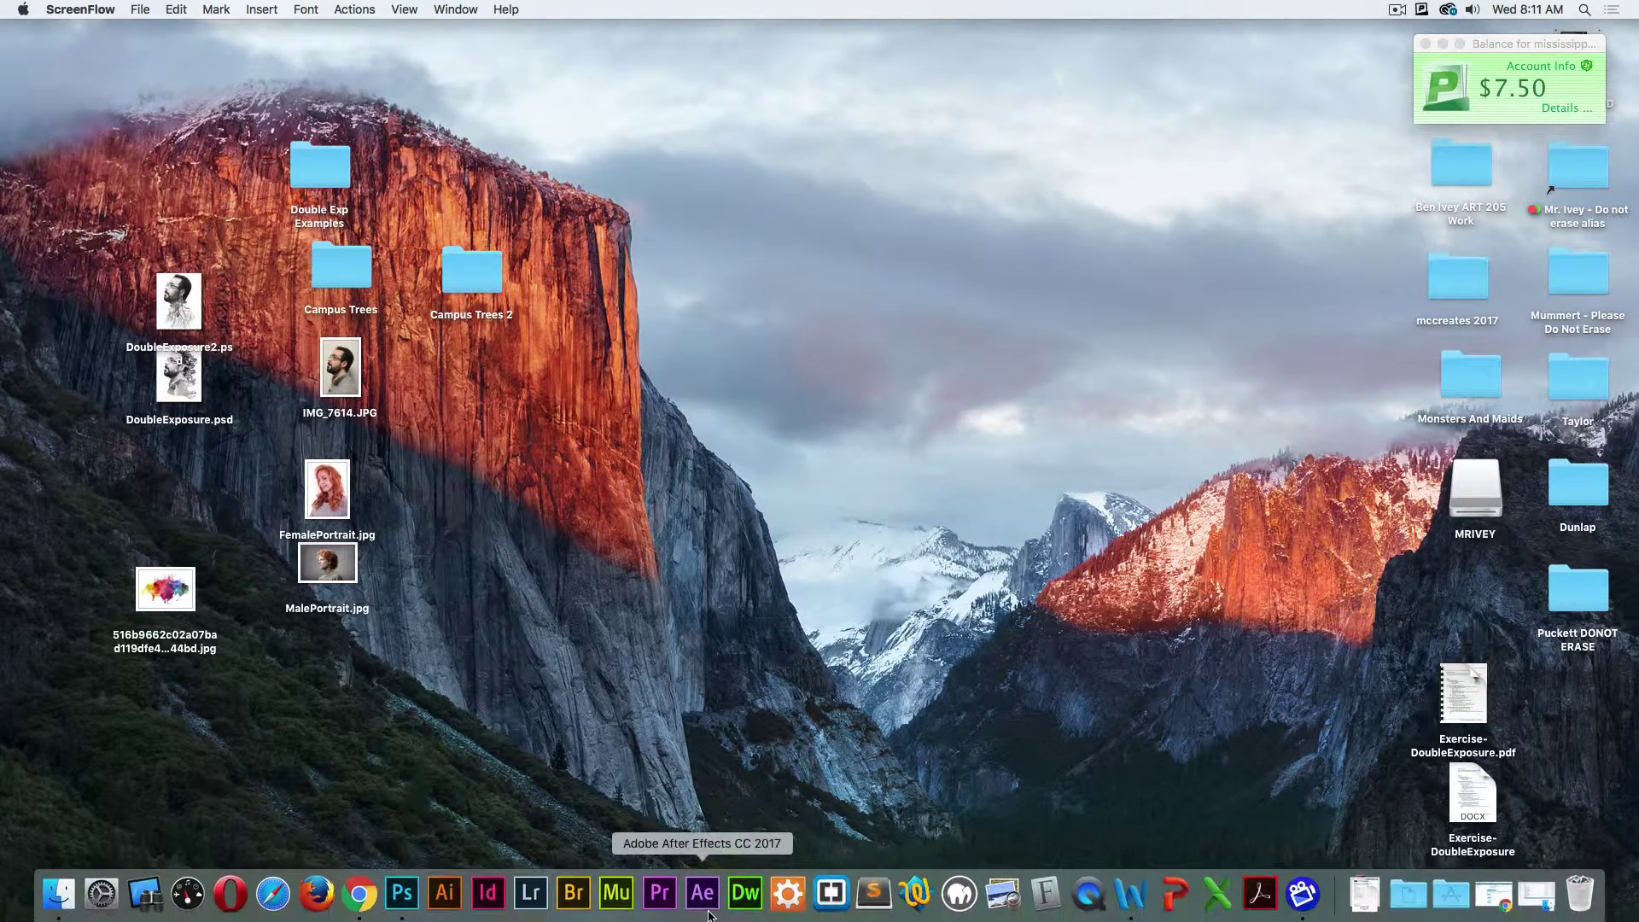
{"action": "left_click", "coordinate": [401, 893]}
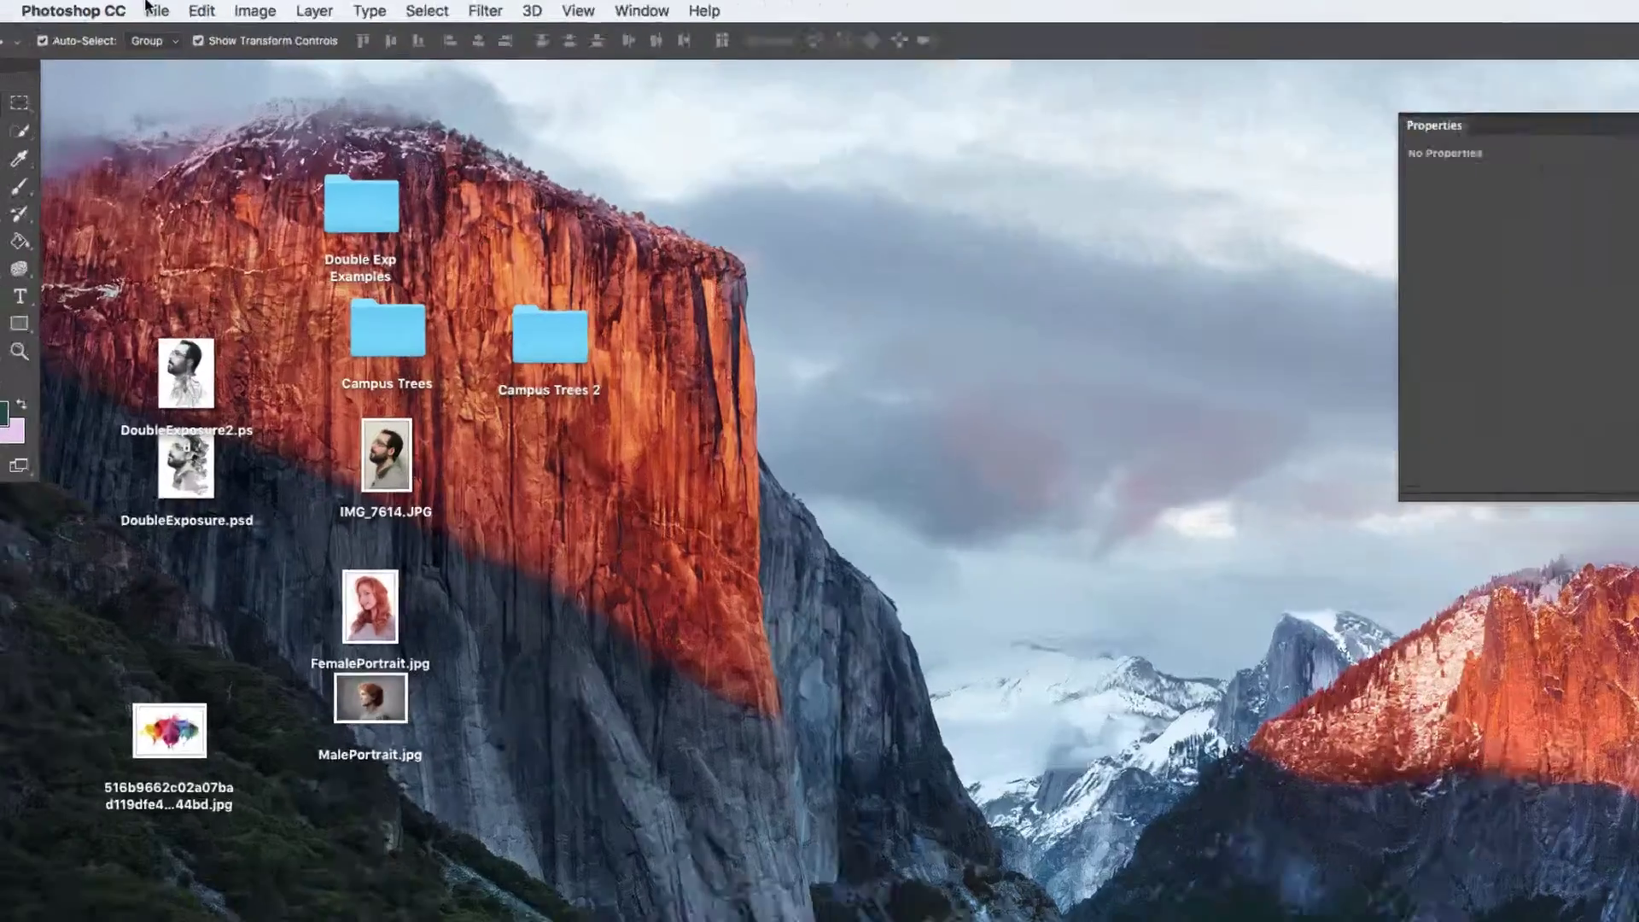
{"action": "left_click", "coordinate": [156, 10]}
{"action": "left_click", "coordinate": [168, 61]}
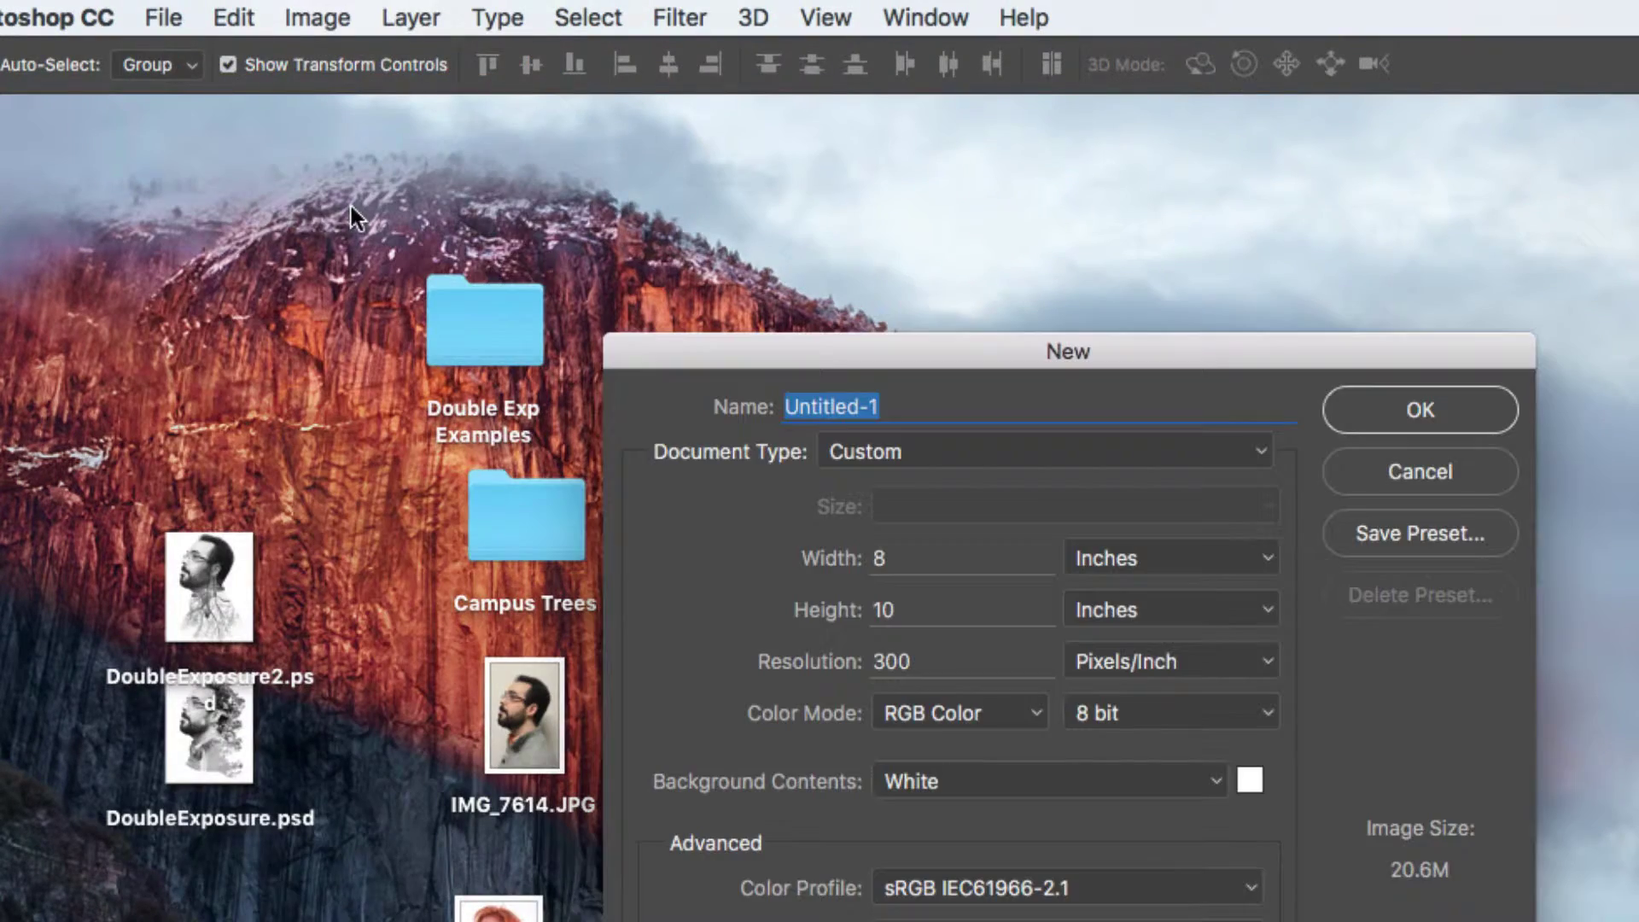
{"action": "left_click_drag", "start_coordinate": [727, 352], "coordinate": [501, 135]}
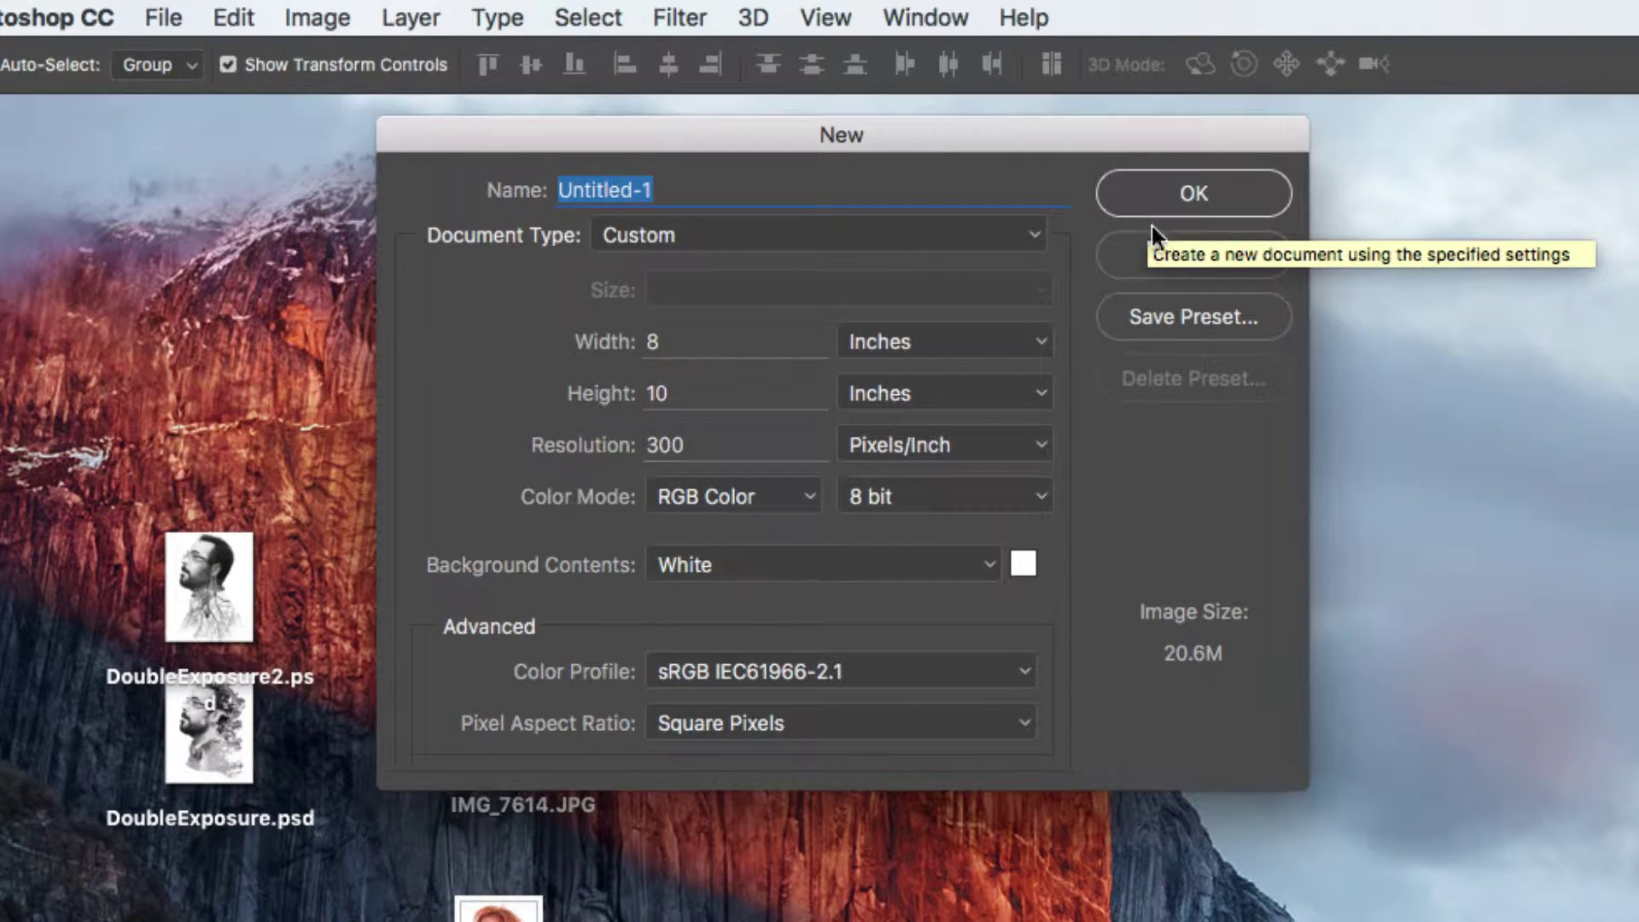
{"action": "left_click", "coordinate": [1175, 200]}
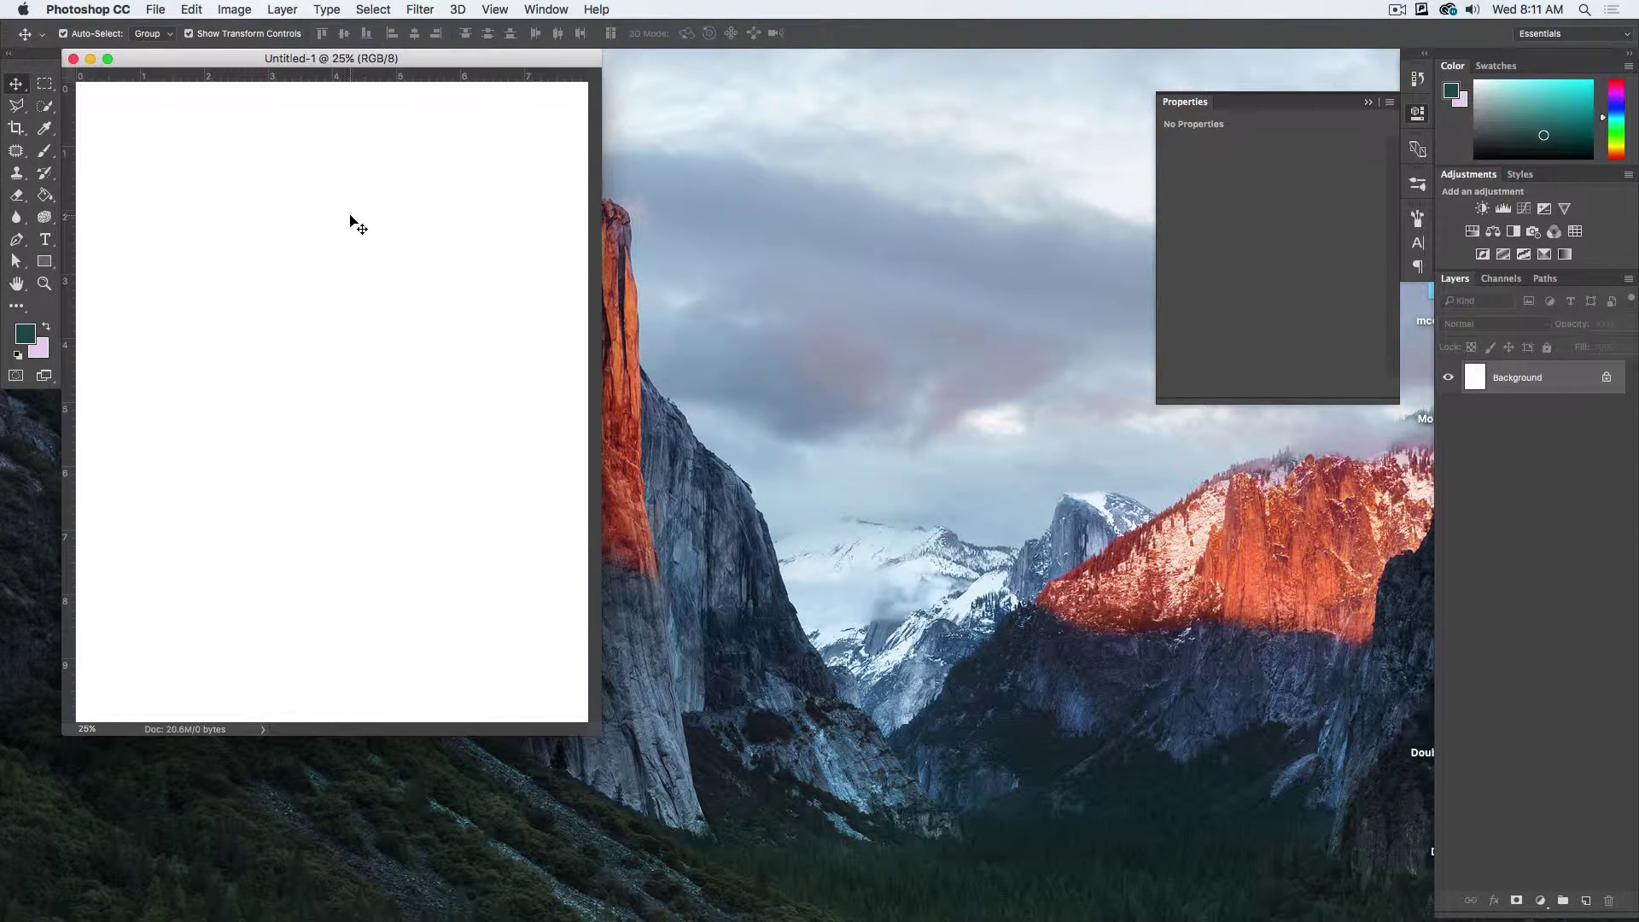
- Quick Look the desktop's watercolour splash JPG, comparing it briefly with FemalePortrait.jpg
{"action": "left_click_drag", "start_coordinate": [170, 60], "coordinate": [580, 123]}
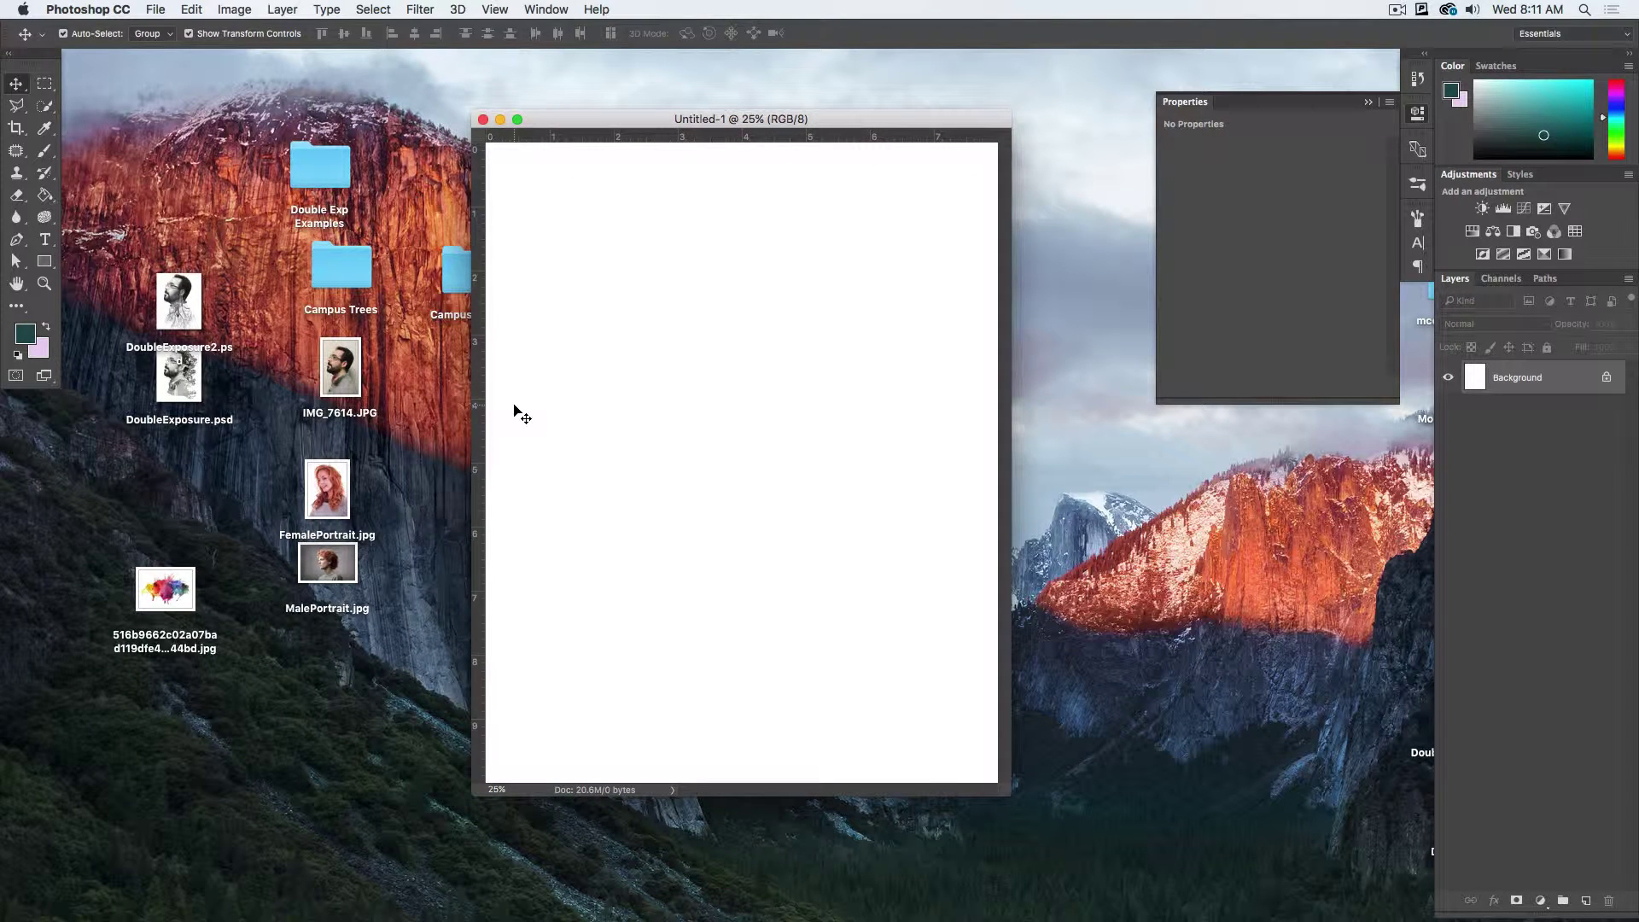
{"action": "left_click", "coordinate": [431, 548]}
{"action": "left_click", "coordinate": [176, 587]}
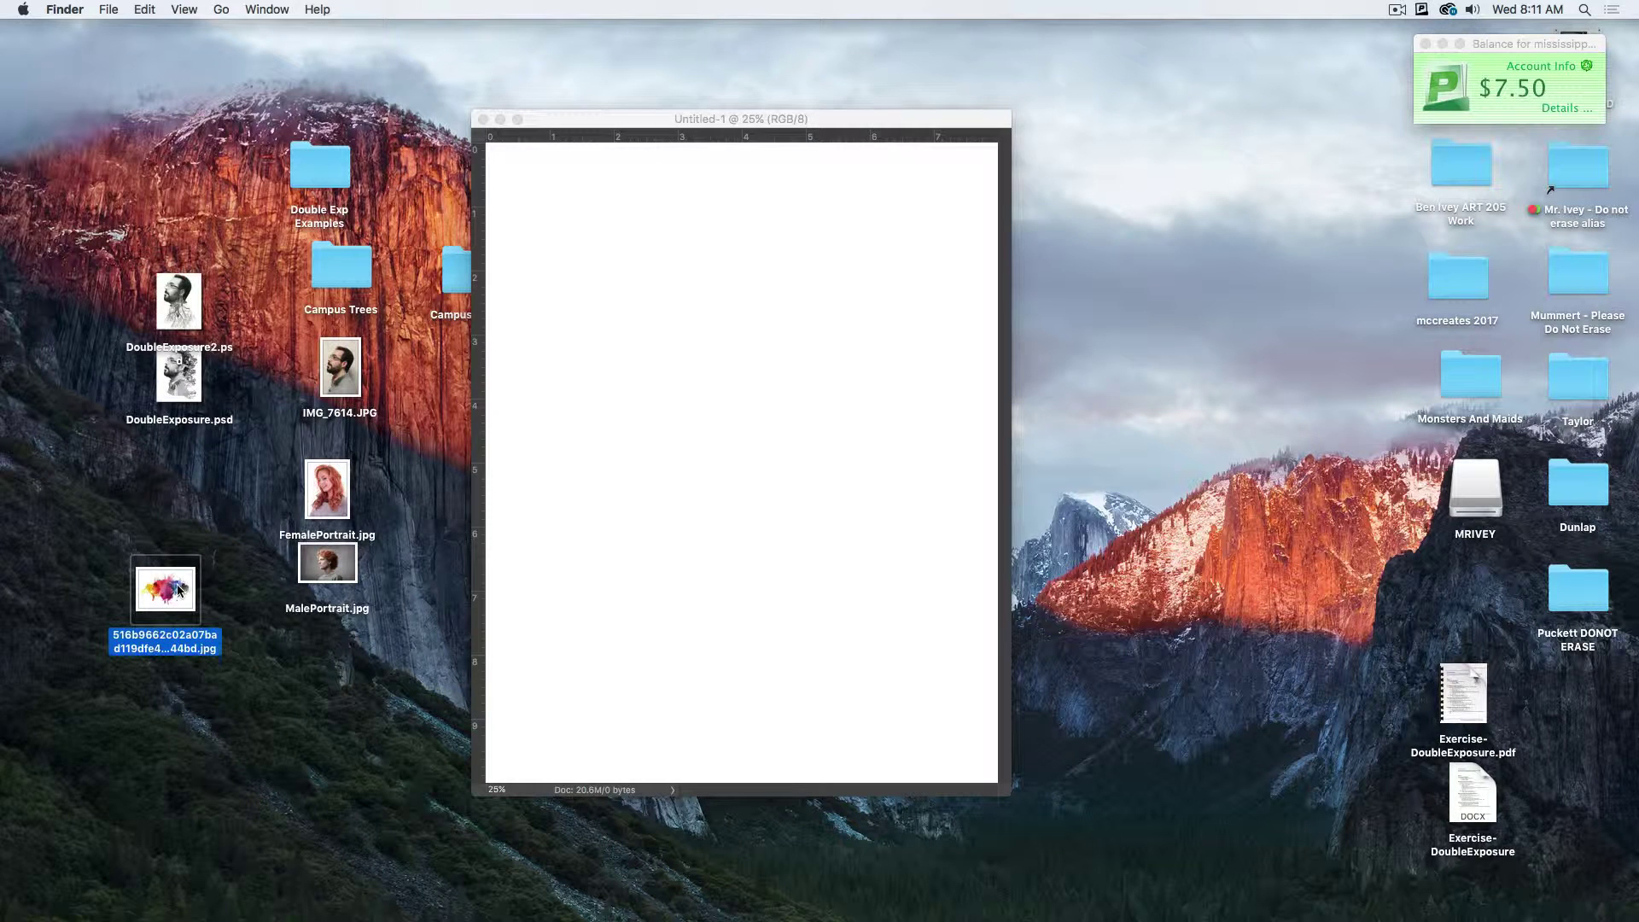
{"action": "left_click_drag", "start_coordinate": [176, 587], "coordinate": [219, 534]}
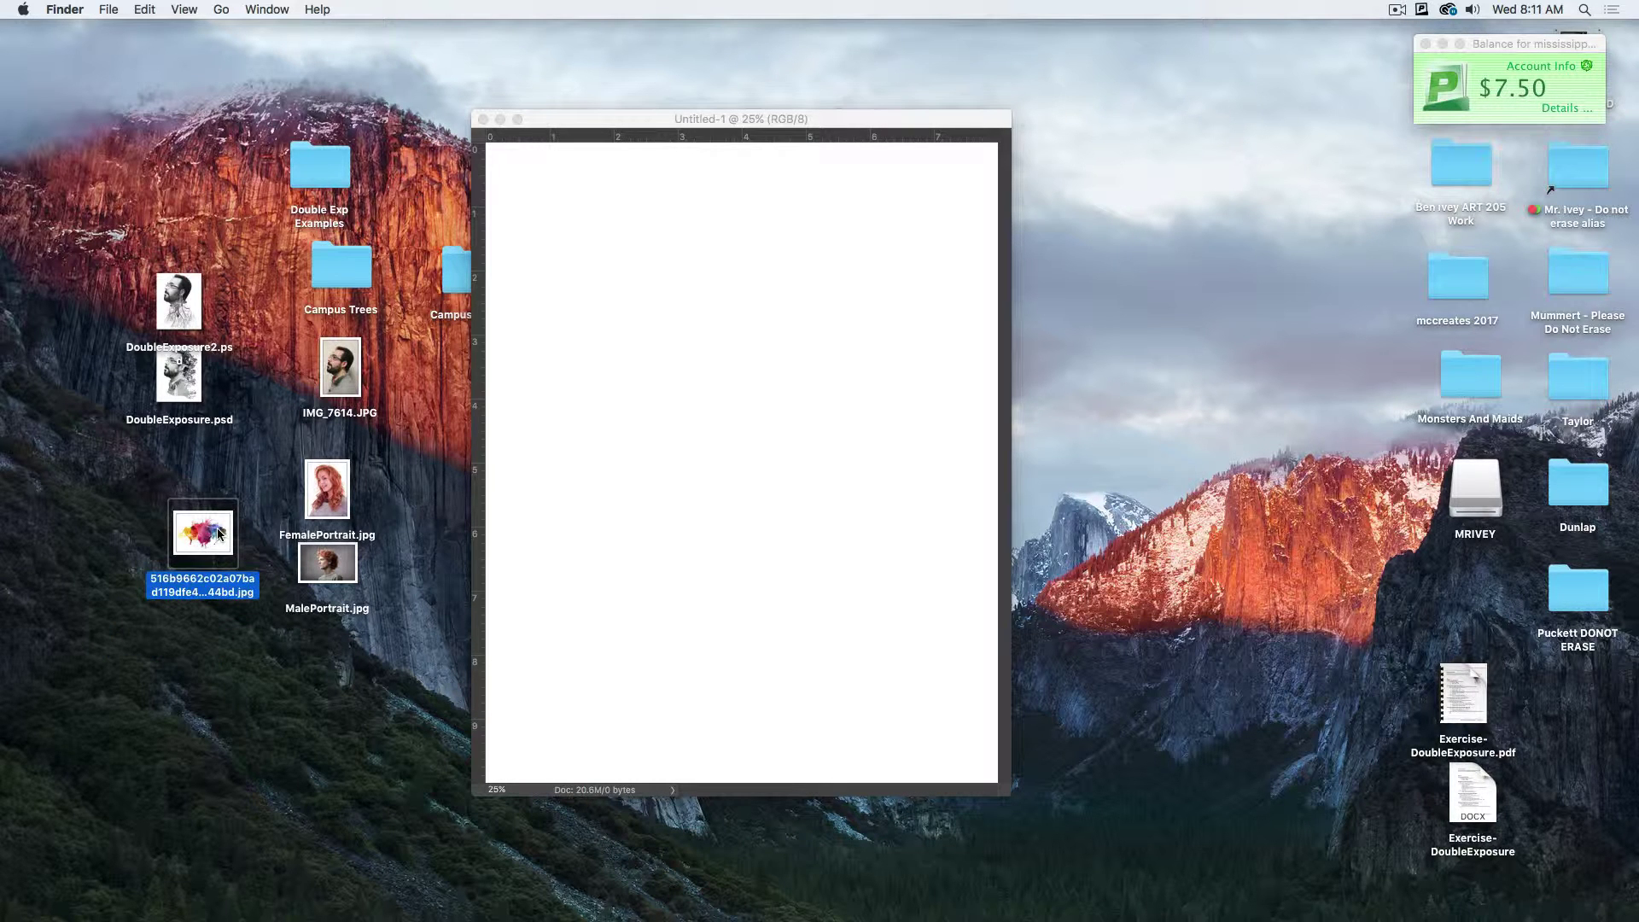
{"action": "key", "text": "space"}
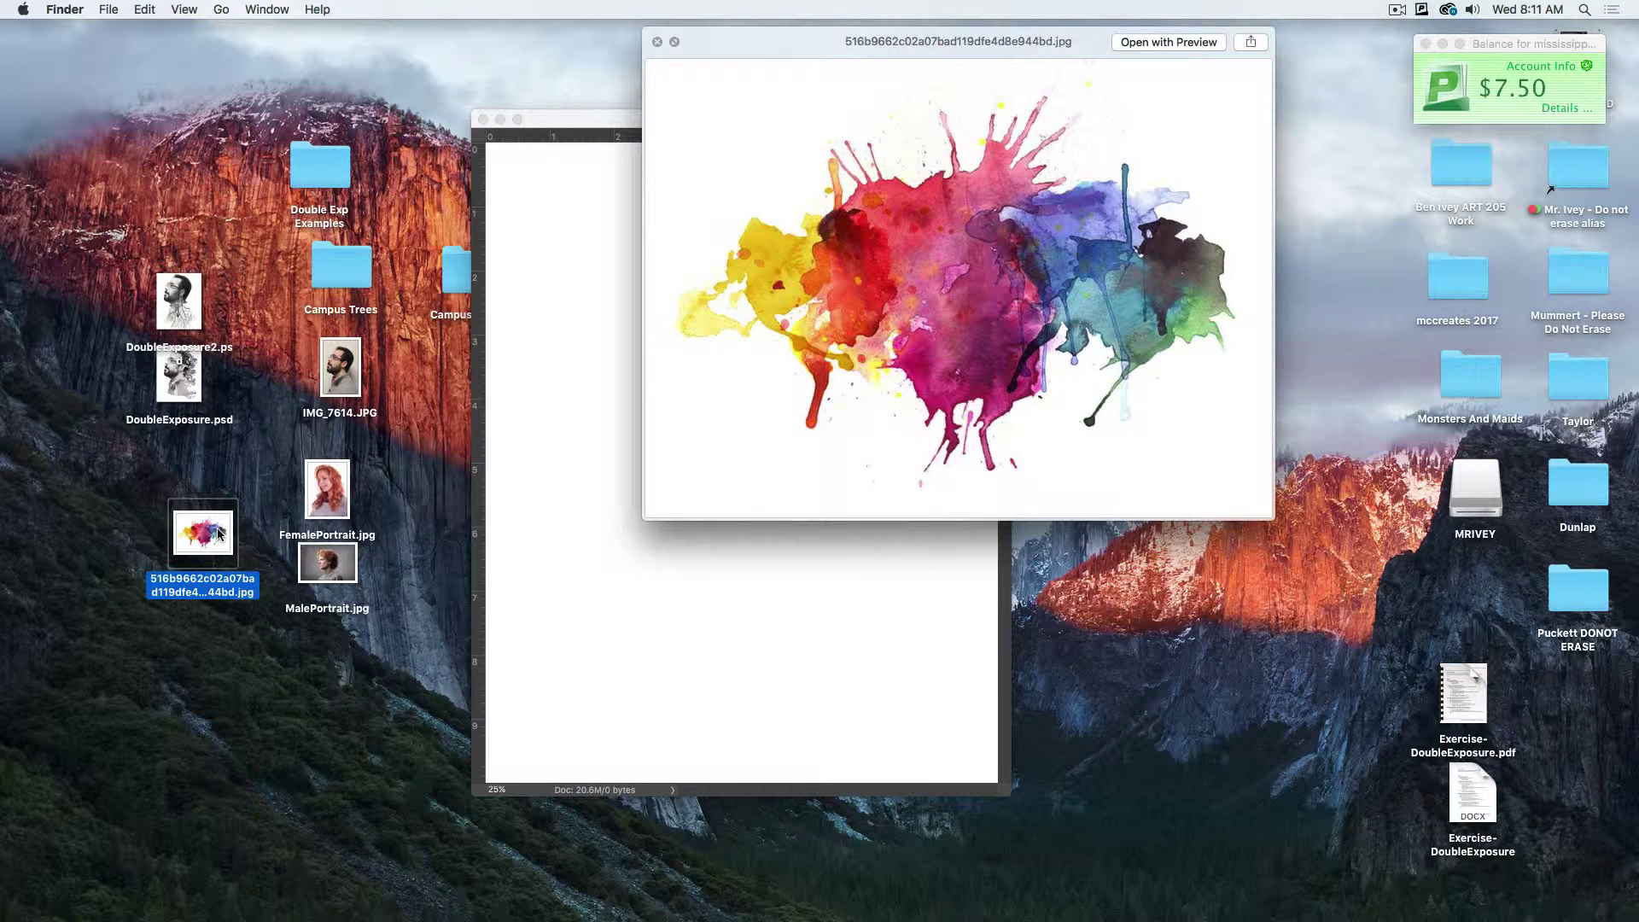
{"action": "left_click", "coordinate": [332, 506]}
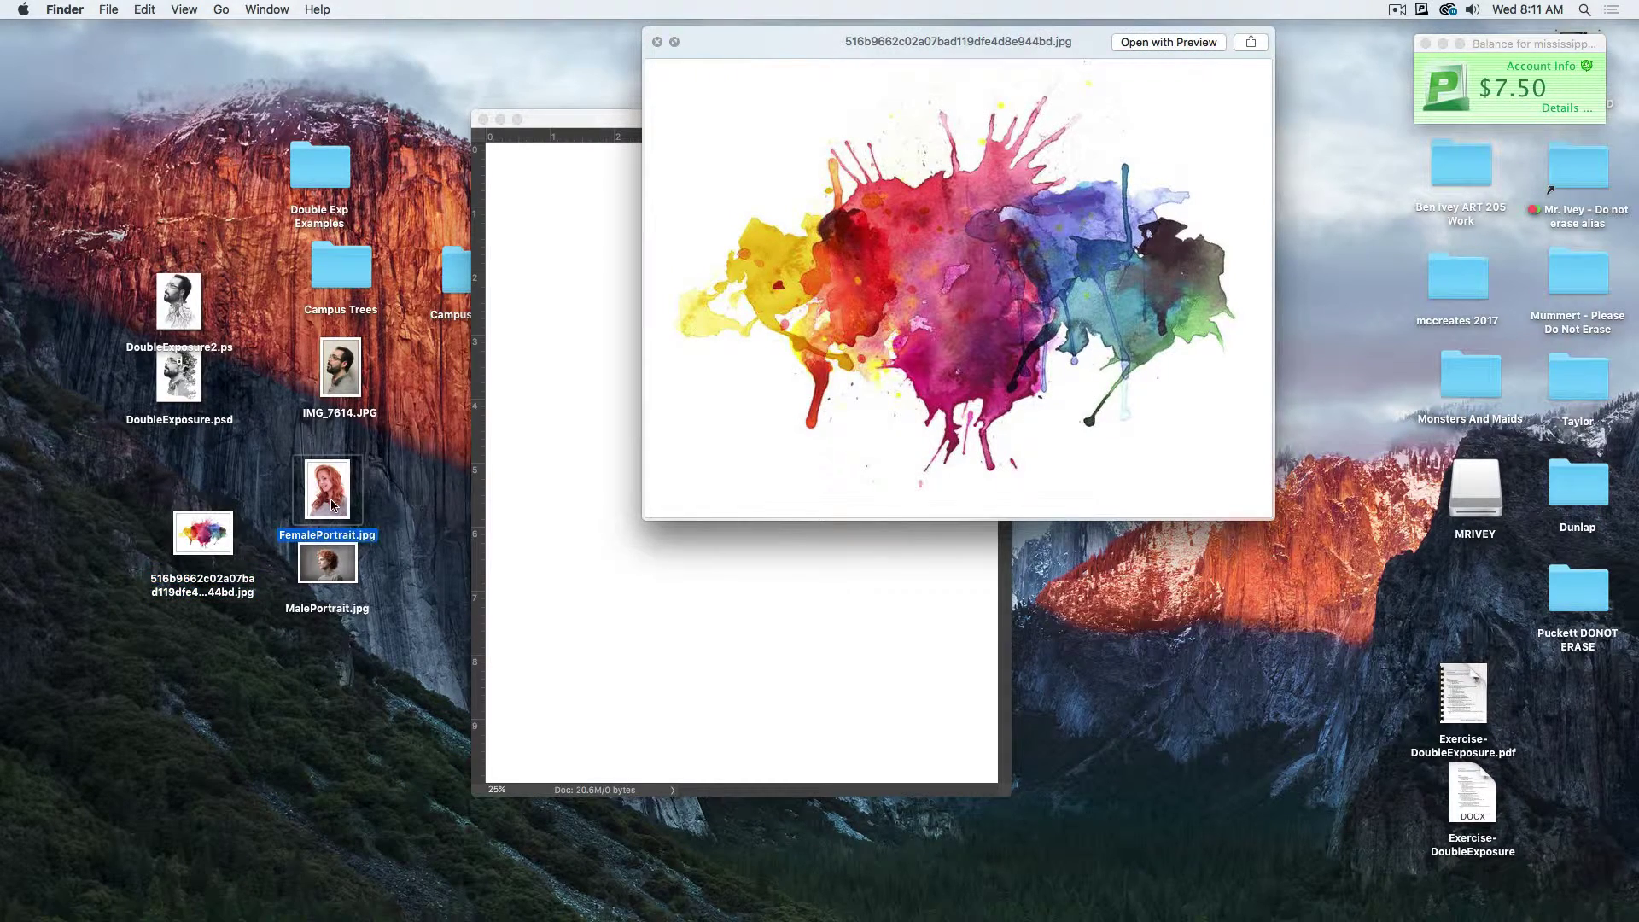
{"action": "left_click", "coordinate": [217, 545]}
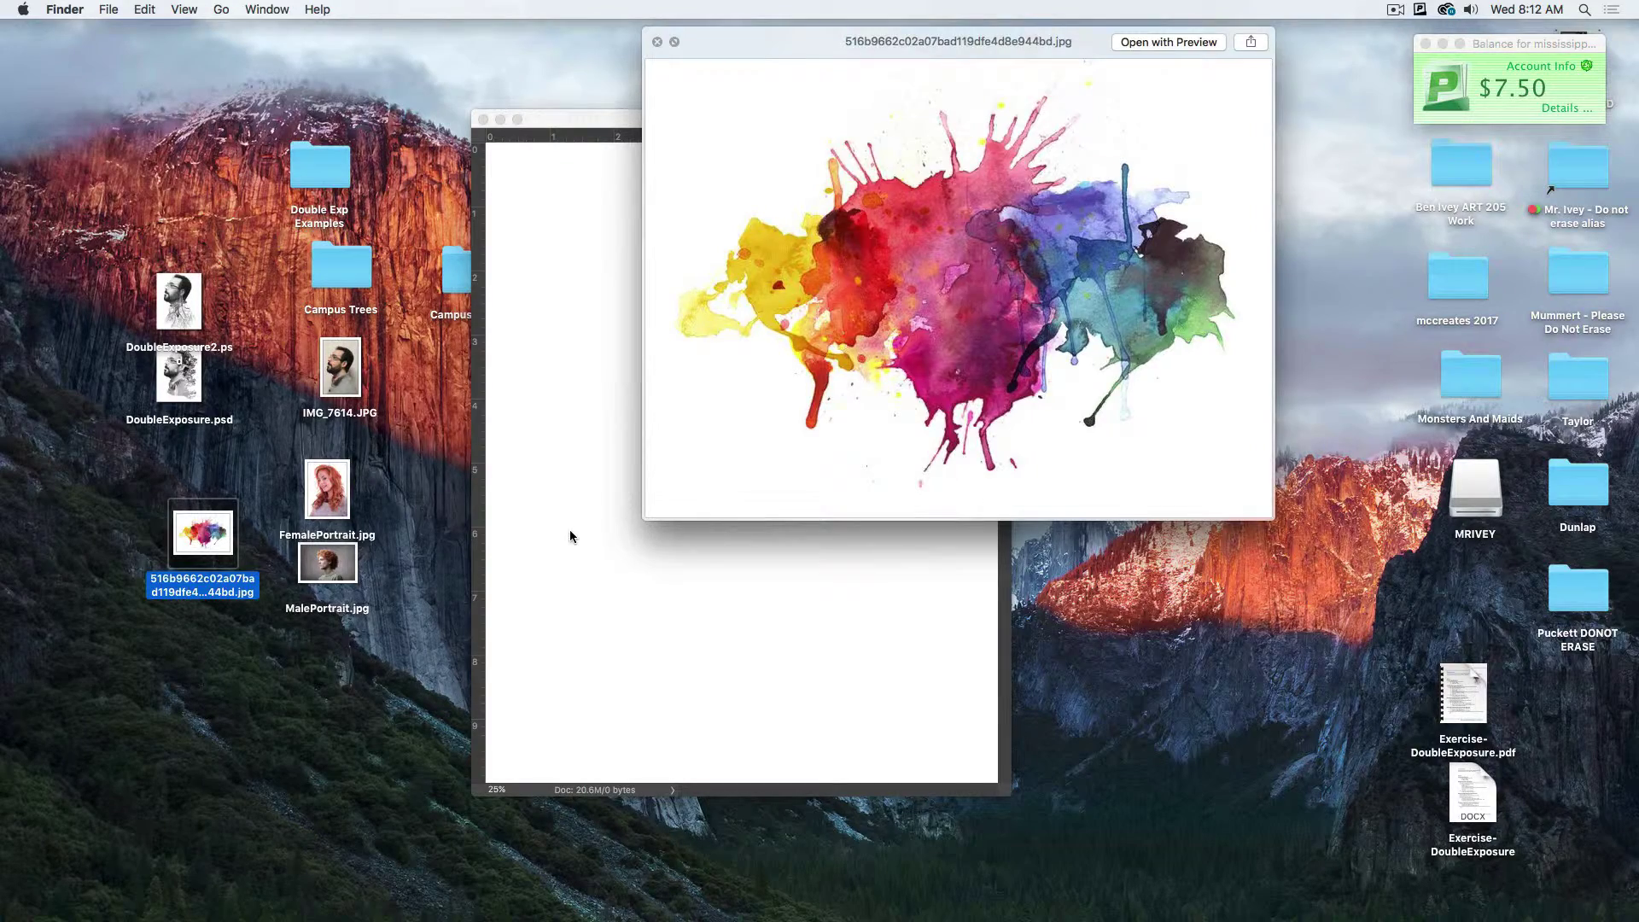
- Place the watercolour splash JPG onto the canvas and rotate it upright
{"action": "key", "text": "space"}
{"action": "left_click_drag", "start_coordinate": [200, 535], "coordinate": [743, 408]}
{"action": "key", "text": "Return"}
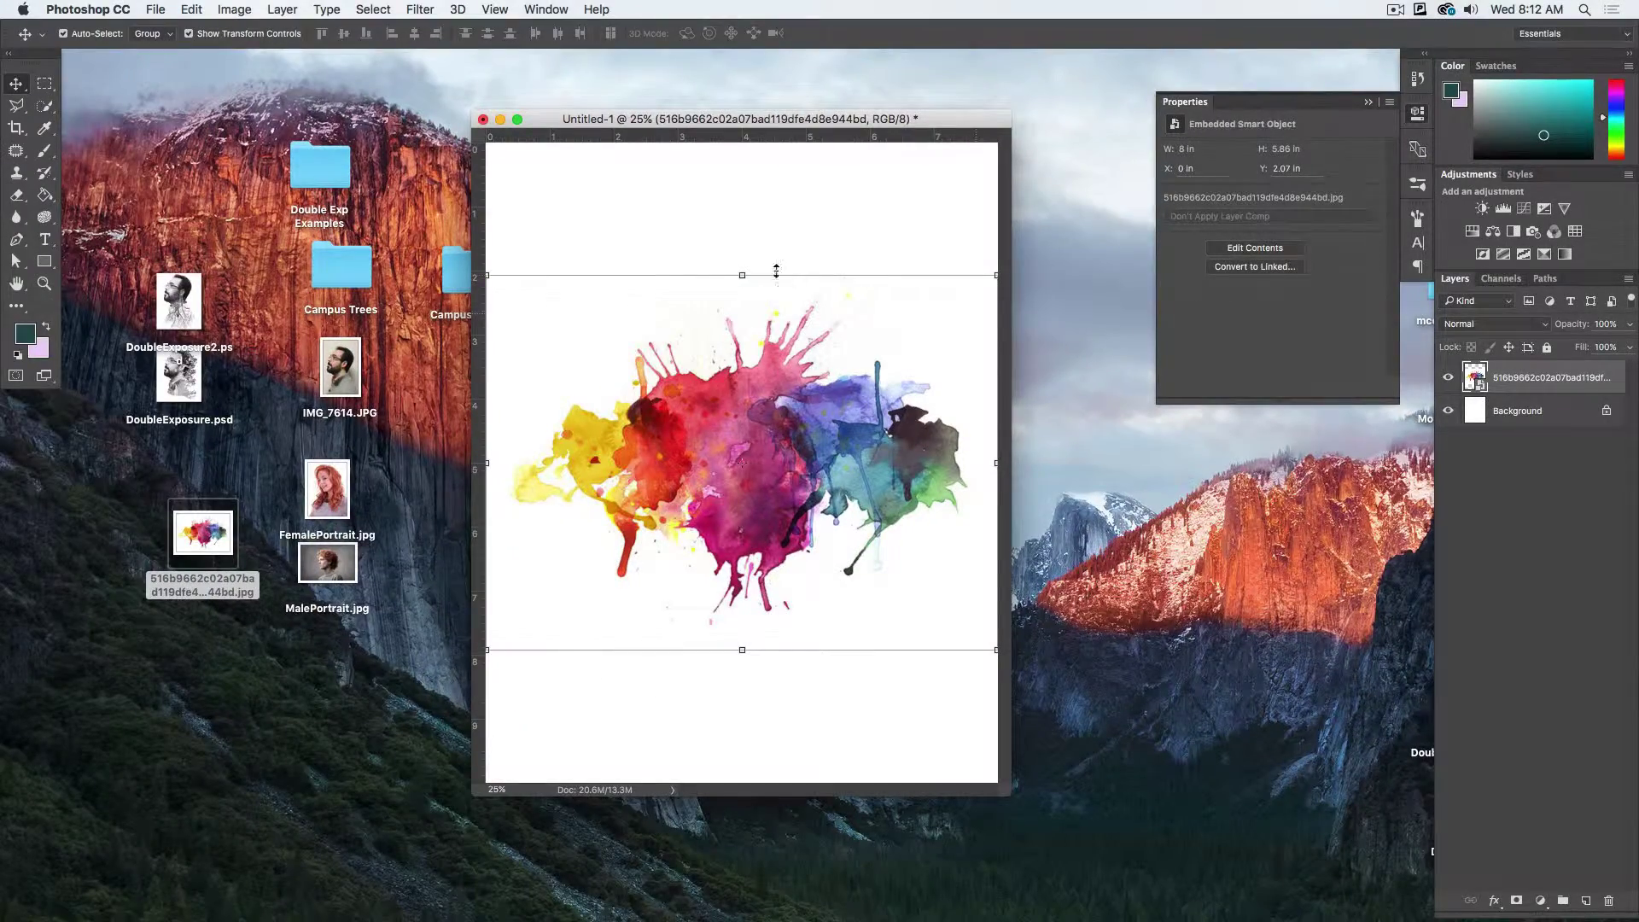
{"action": "left_click_drag", "start_coordinate": [496, 259], "coordinate": [1007, 147]}
{"action": "key", "text": "Return"}
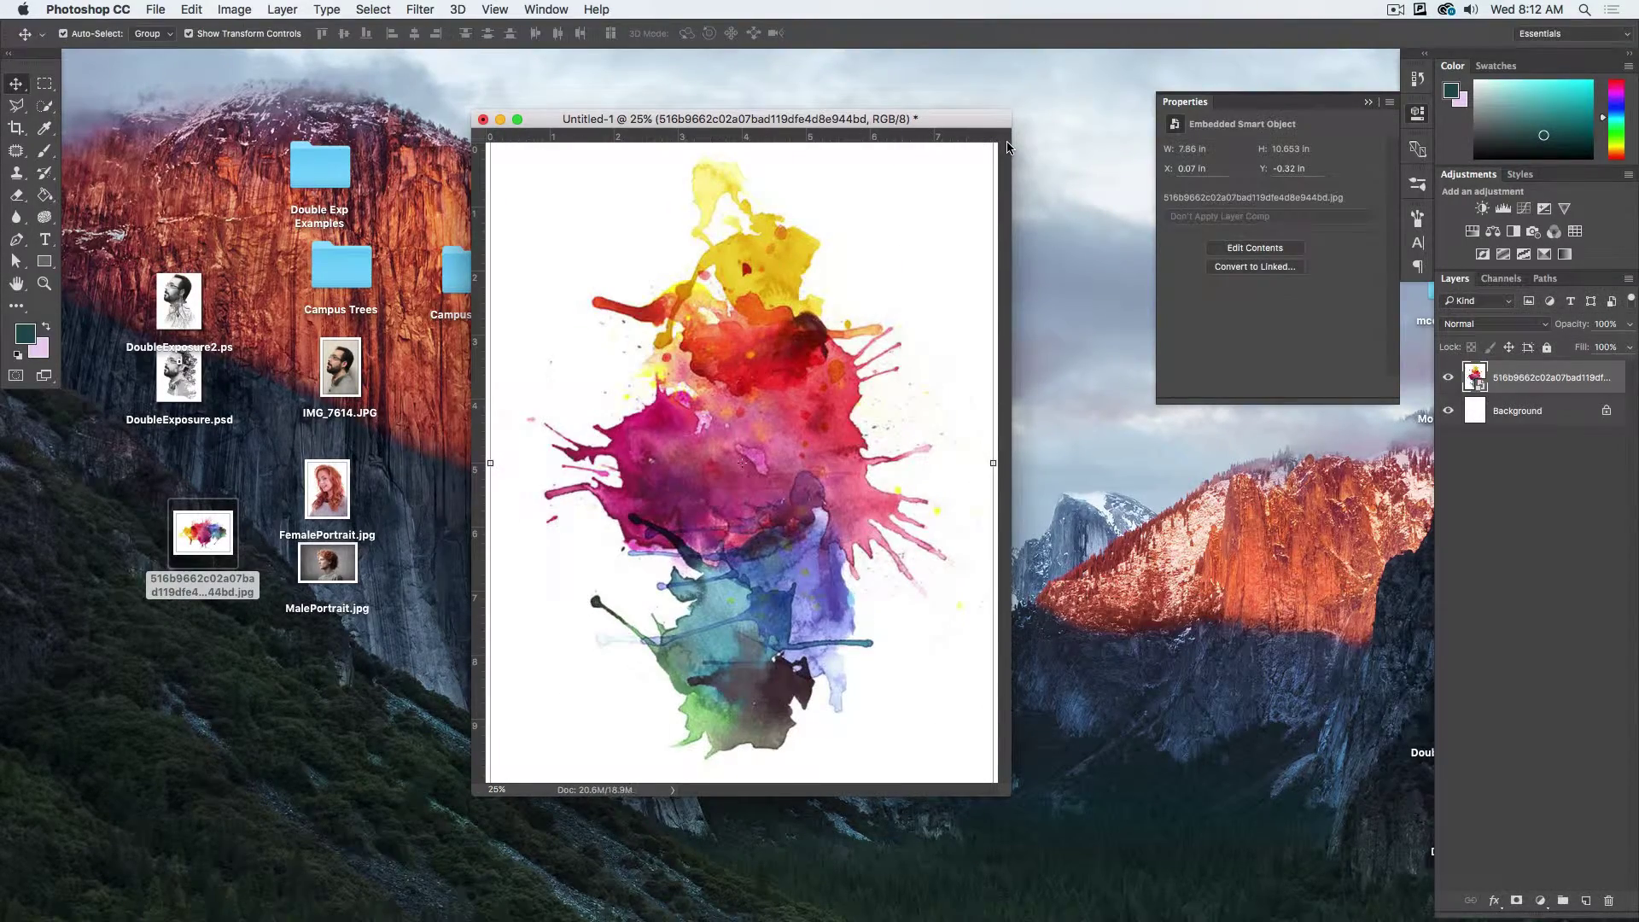
- Fine-tune the splash's angle and scale it to fill the page
{"action": "left_click", "coordinate": [1448, 411]}
{"action": "left_click_drag", "start_coordinate": [1009, 792], "coordinate": [1259, 868]}
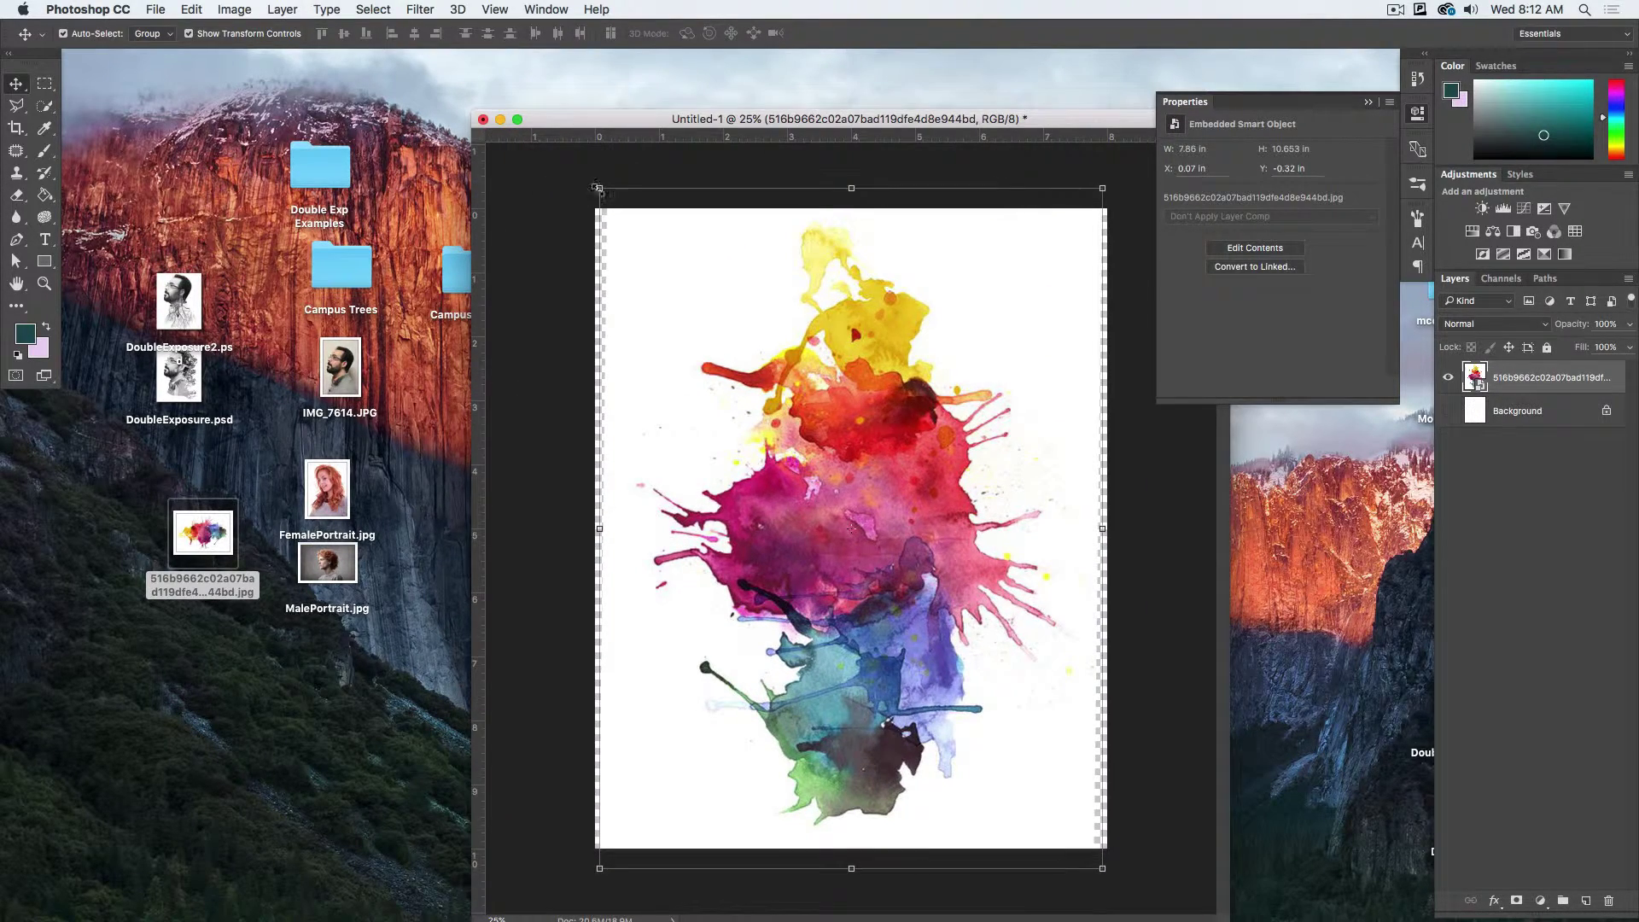
{"action": "key", "text": "ctrl+t"}
{"action": "left_click_drag", "start_coordinate": [608, 202], "coordinate": [625, 220]}
{"action": "key", "text": "Return"}
{"action": "key", "text": "ctrl+t"}
{"action": "key", "text": "Return"}
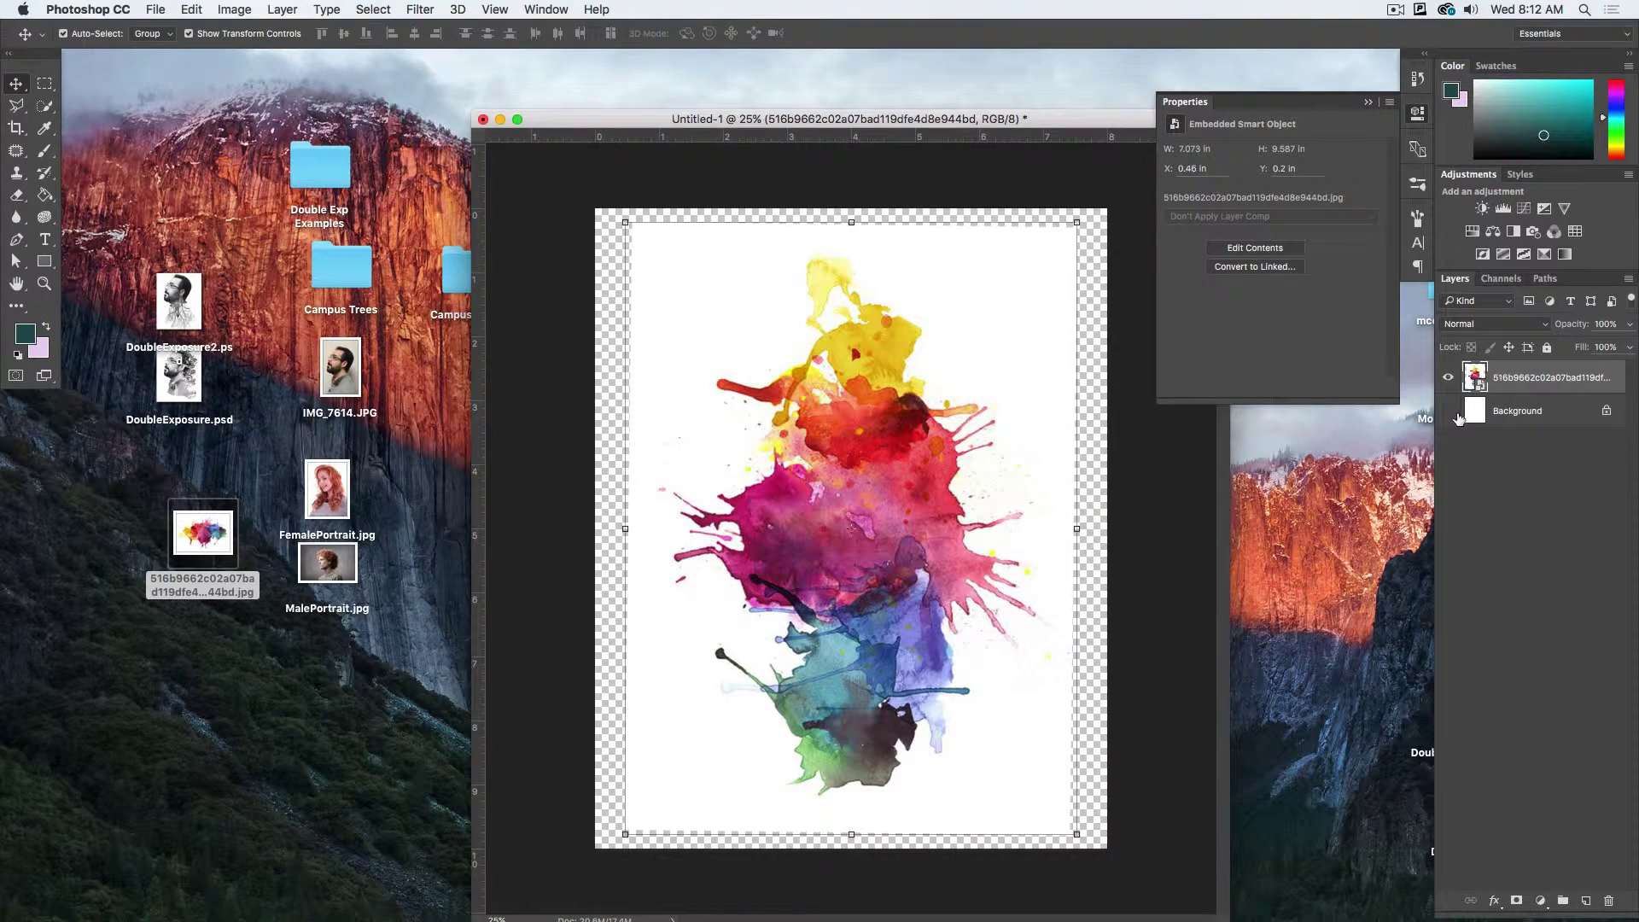
- Fill the Background layer with black behind the splash
{"action": "left_click", "coordinate": [1448, 410]}
{"action": "left_click", "coordinate": [1494, 416]}
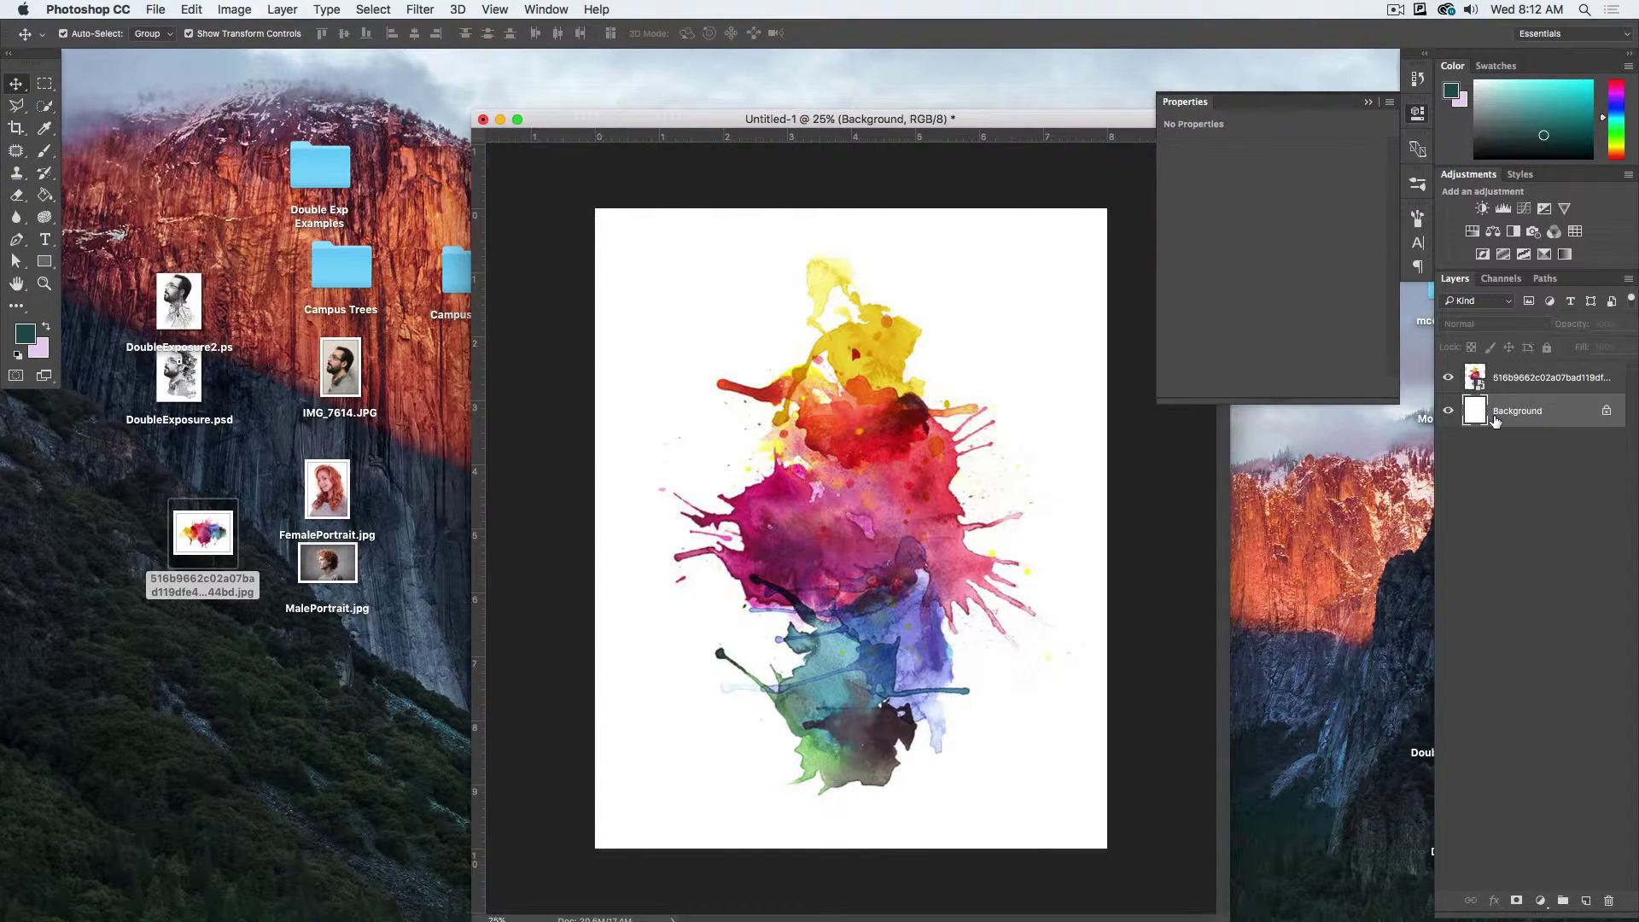
{"action": "key", "text": "super+i"}
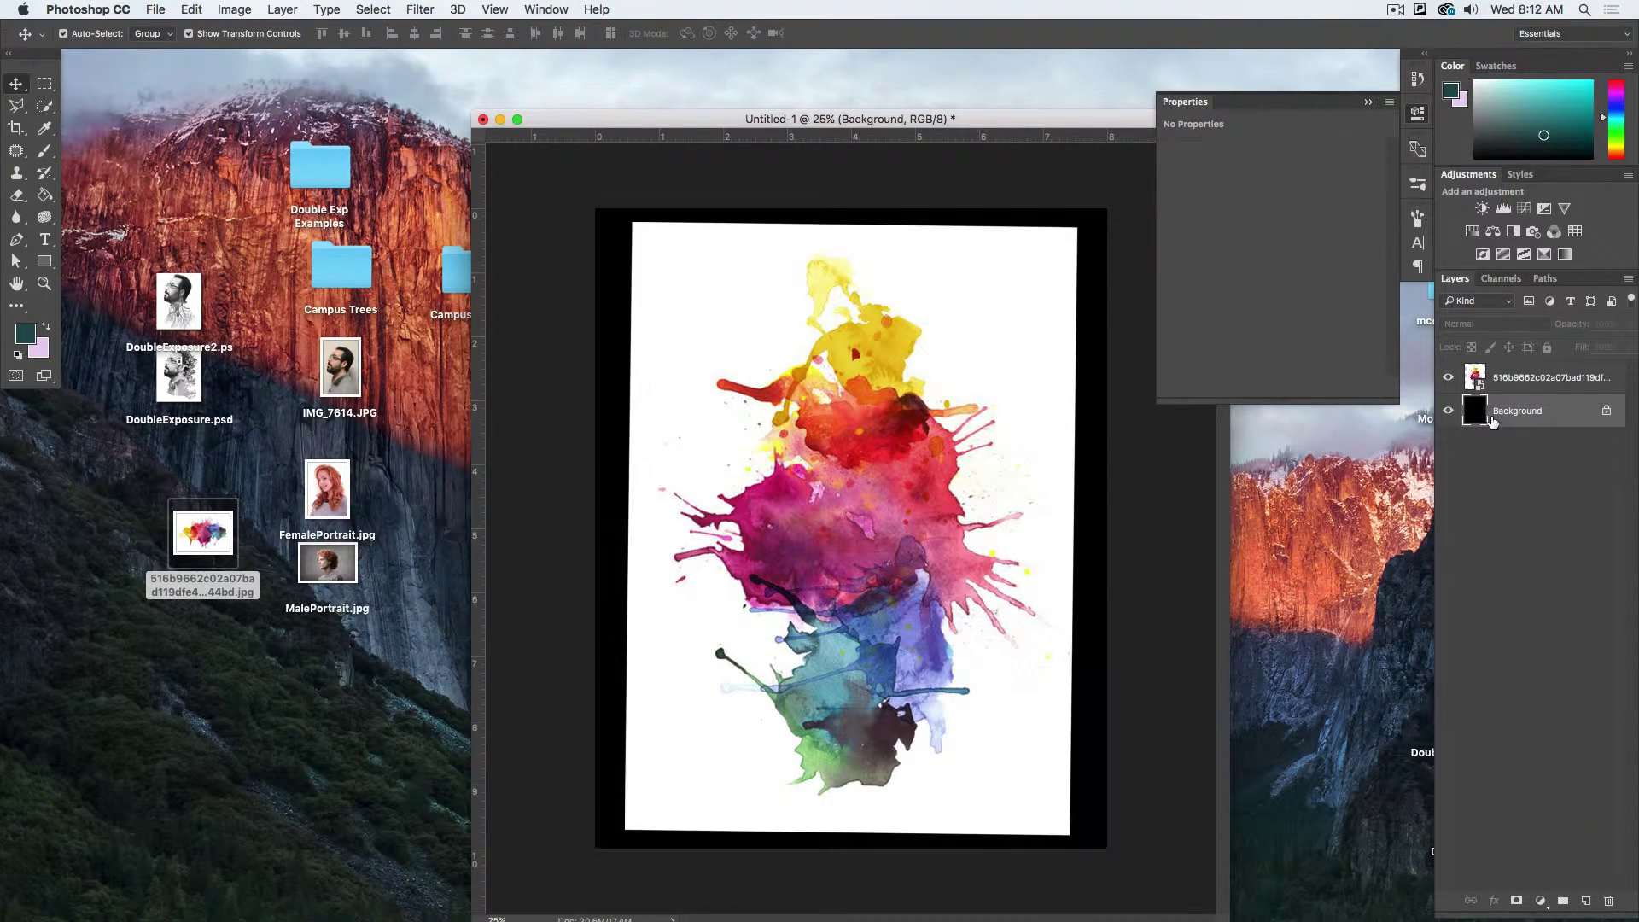
{"action": "left_click", "coordinate": [1449, 378]}
{"action": "left_click", "coordinate": [1448, 378]}
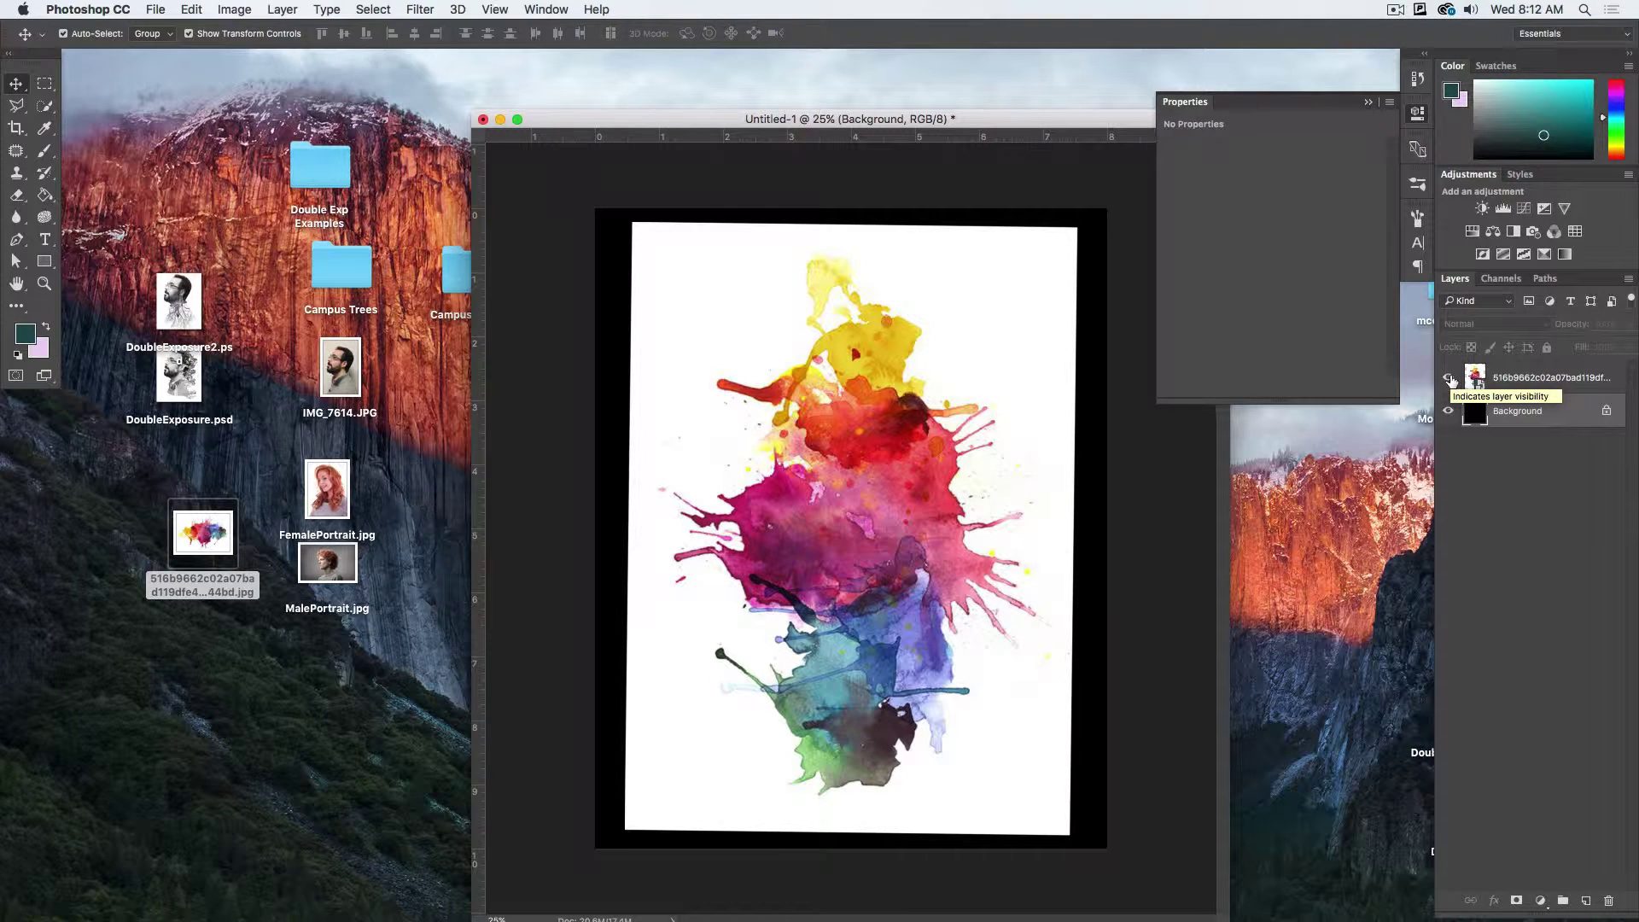
- Place FemalePortrait.jpg, move its layer above the splash, hide it, and reselect the splash layer
{"action": "left_click_drag", "start_coordinate": [341, 484], "coordinate": [791, 524]}
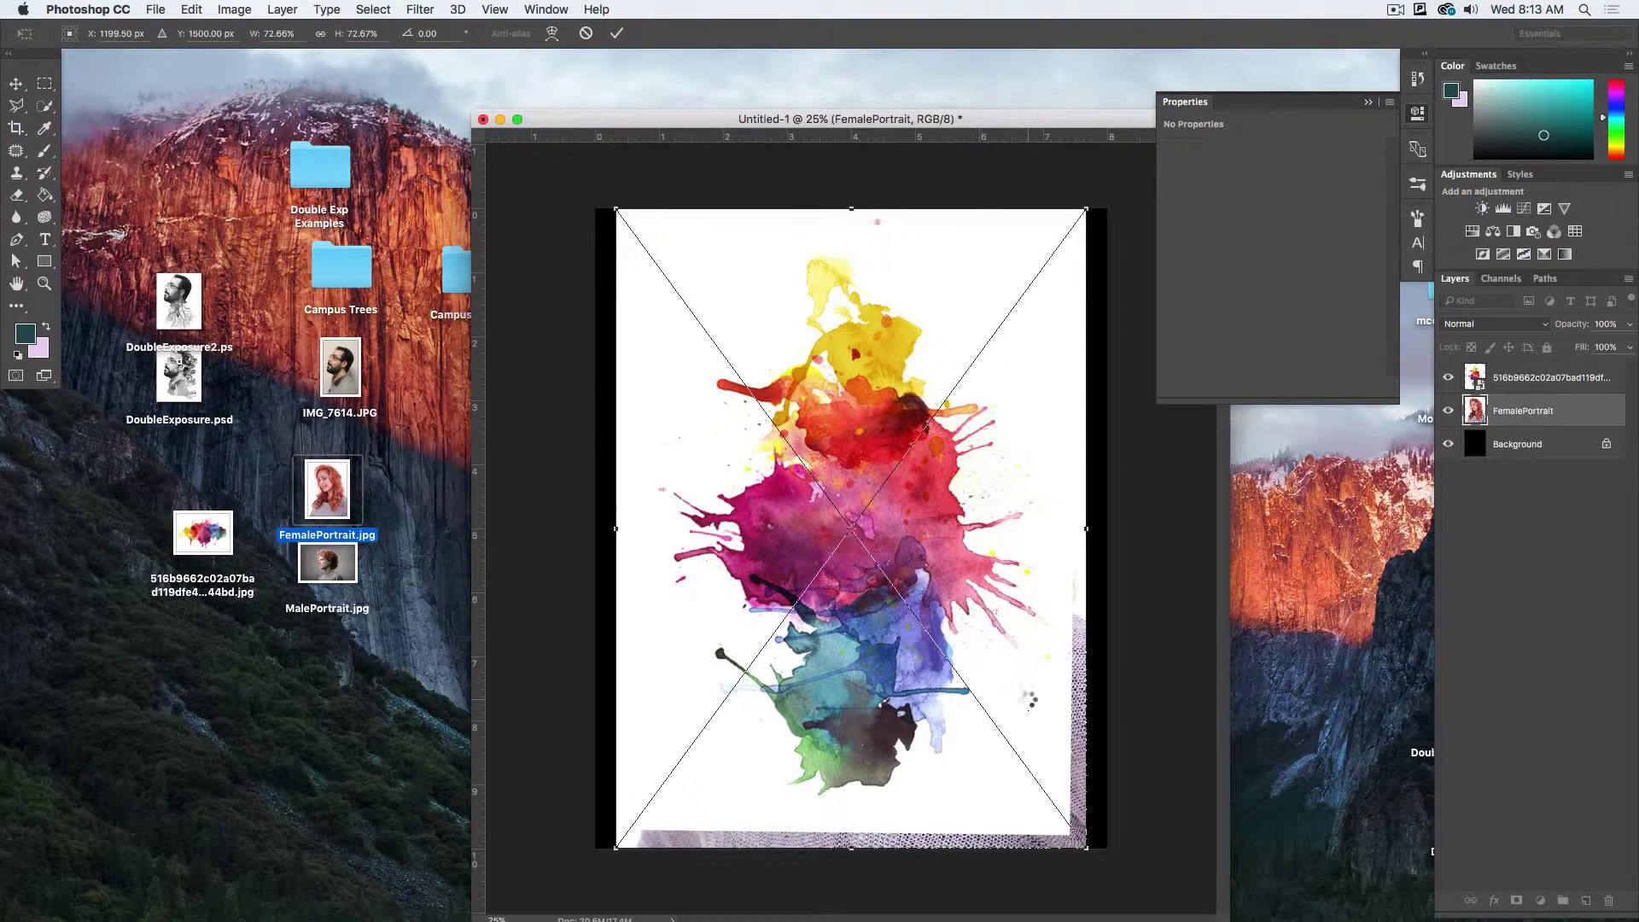
{"action": "key", "text": "Return"}
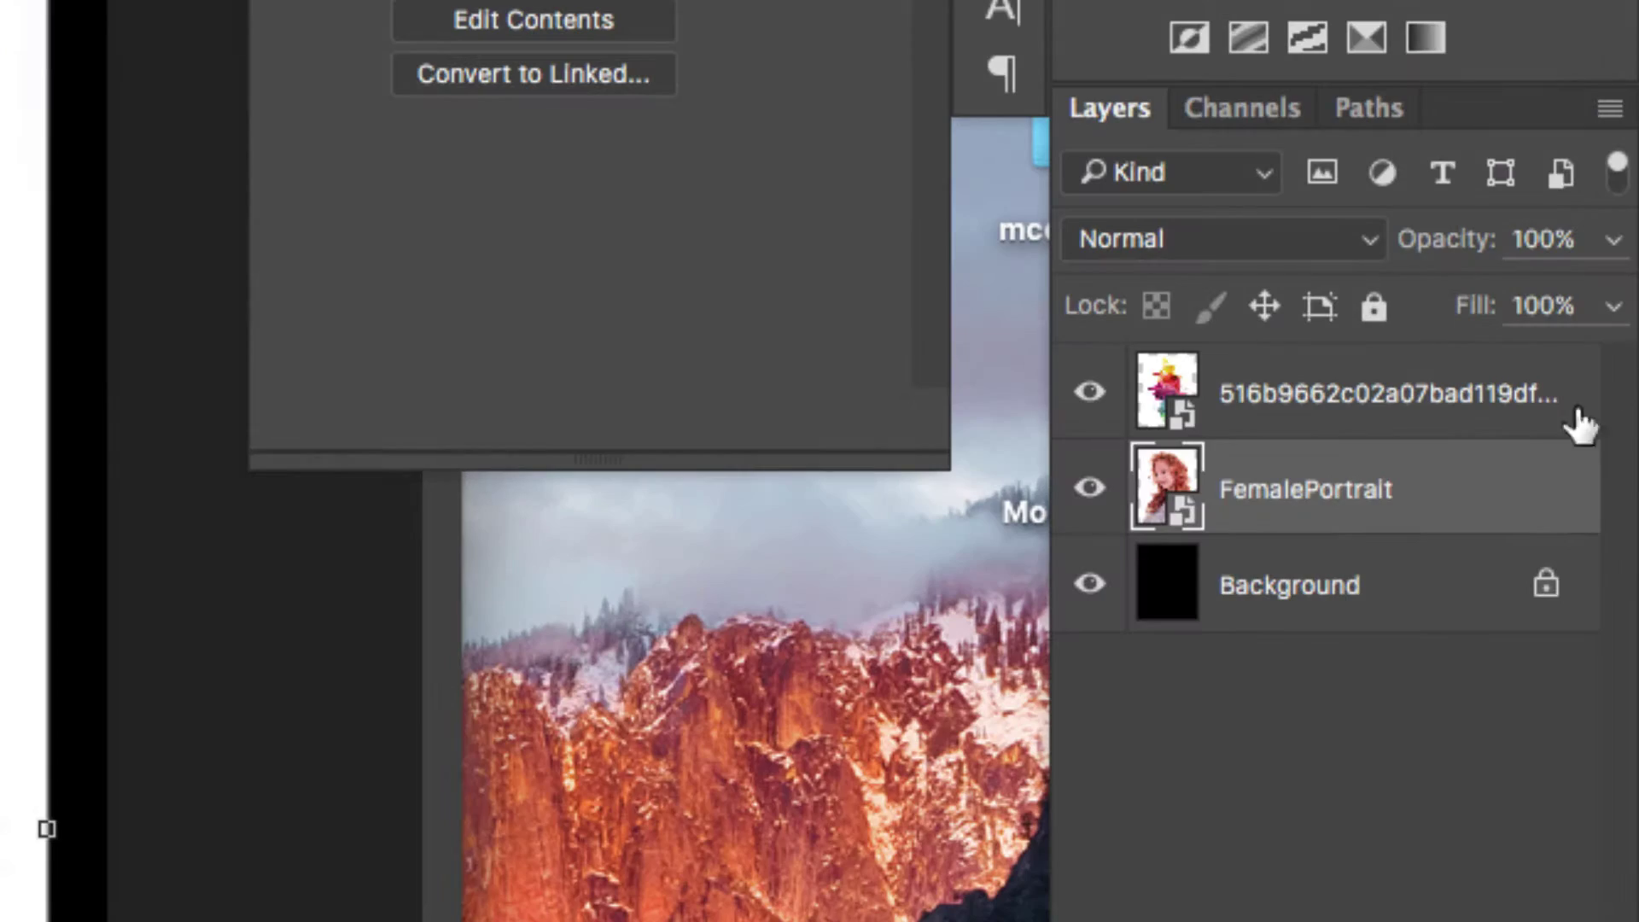
{"action": "left_click_drag", "start_coordinate": [1594, 409], "coordinate": [1585, 382]}
{"action": "left_click_drag", "start_coordinate": [1487, 406], "coordinate": [1482, 366]}
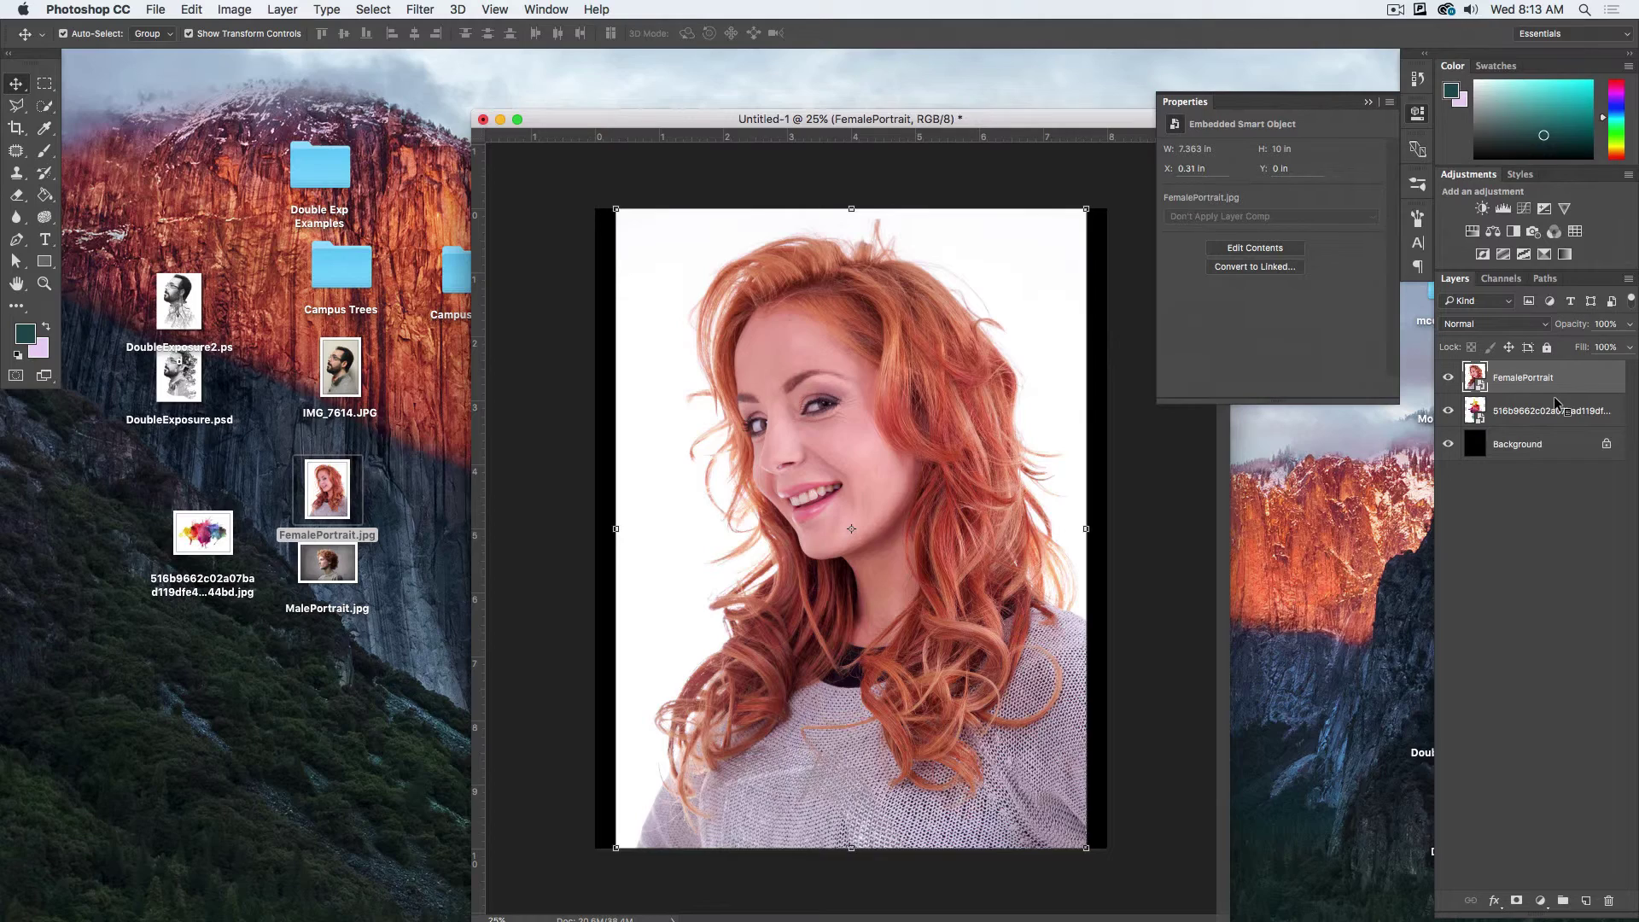
{"action": "left_click", "coordinate": [1448, 377]}
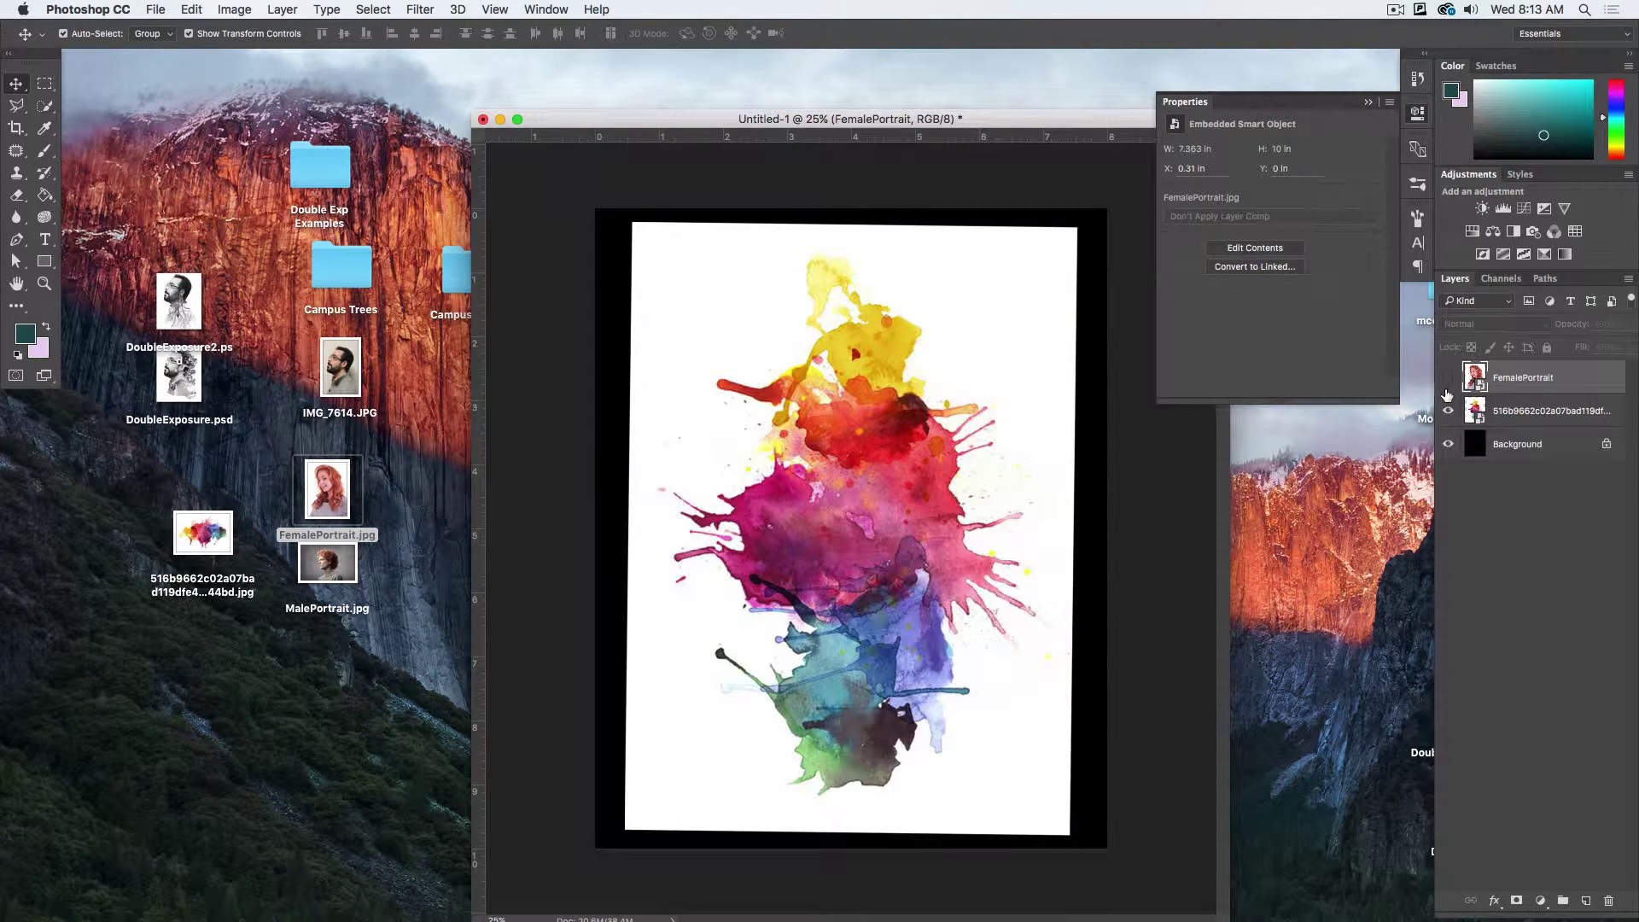
{"action": "left_click", "coordinate": [1561, 424]}
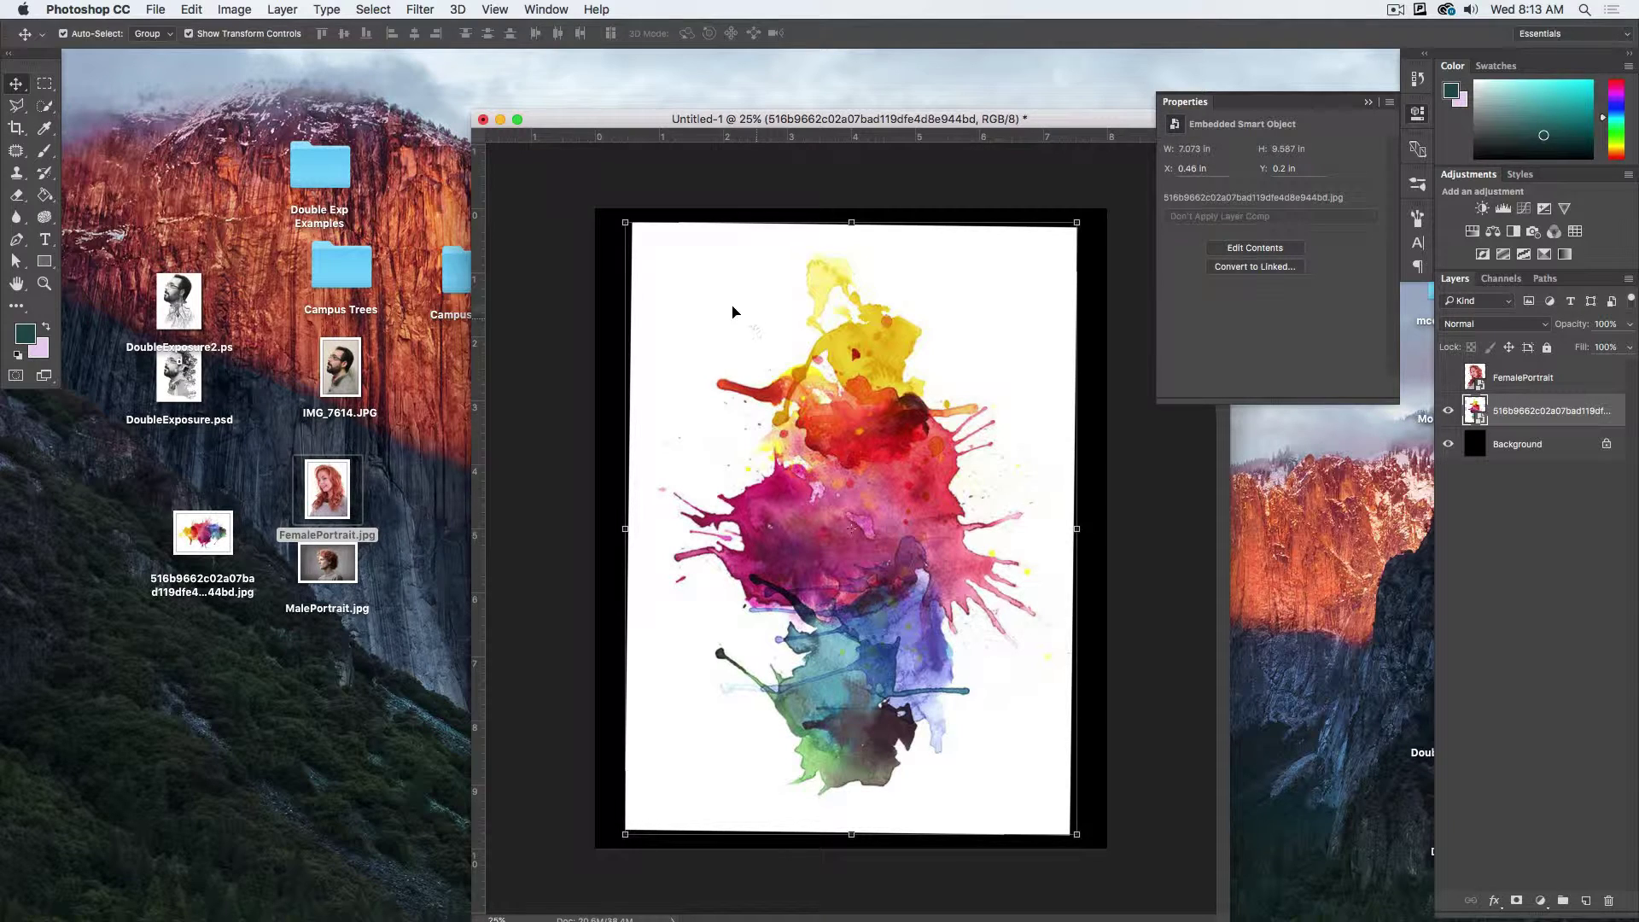
{"action": "left_click_drag", "start_coordinate": [605, 122], "coordinate": [449, 100]}
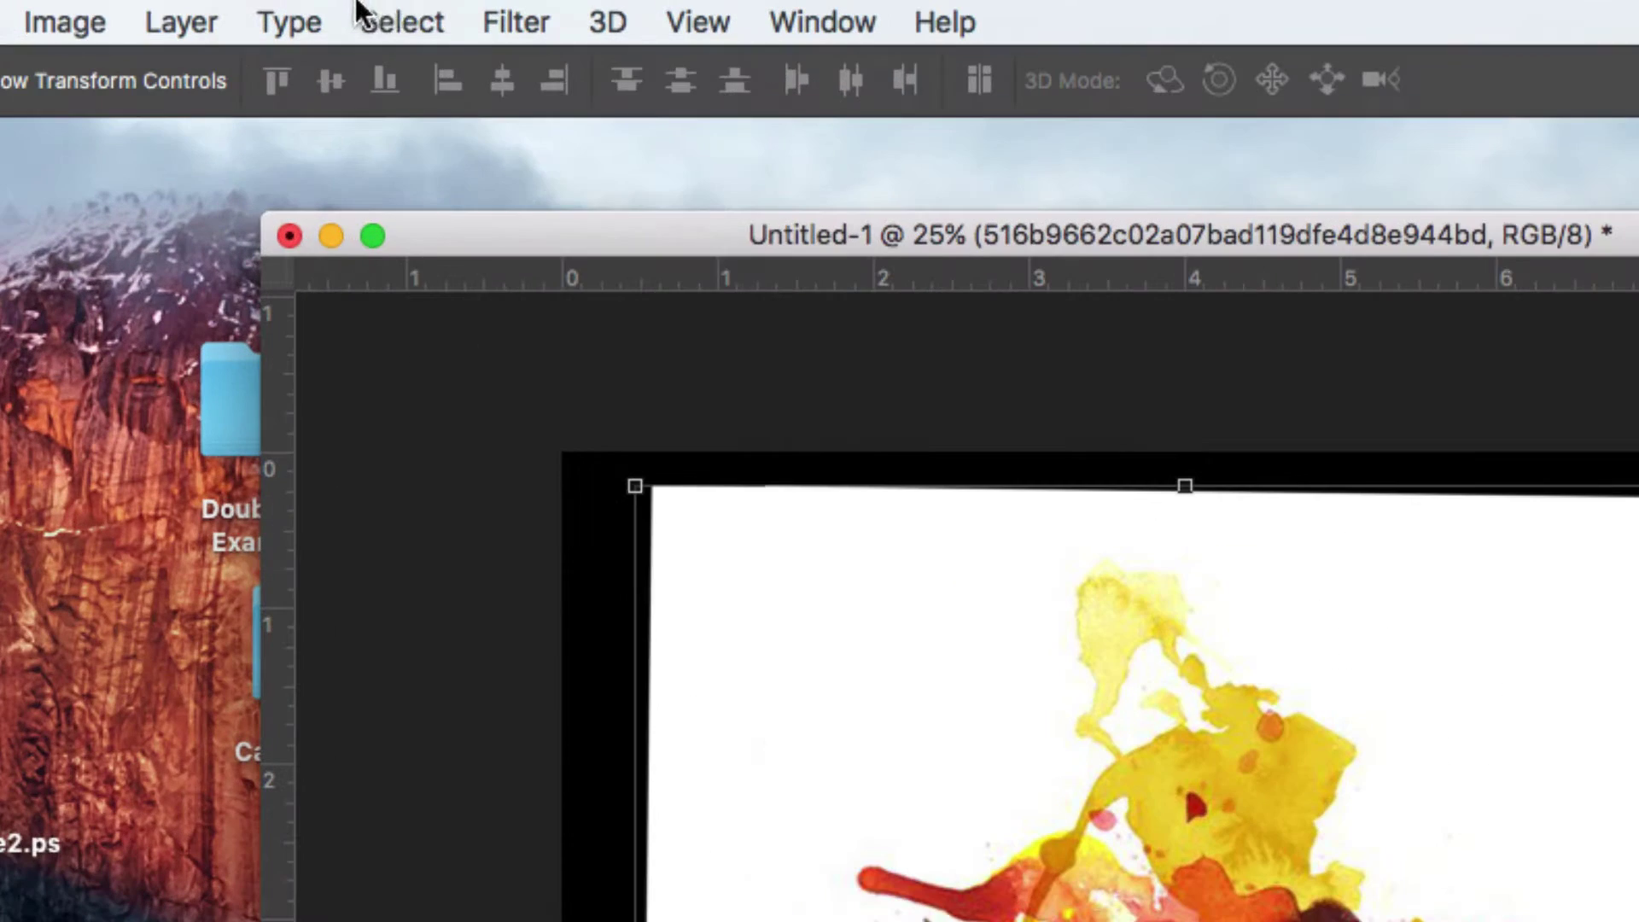
- Open Color Range with Invert off and sample the splash's yellow, orange and magenta areas
{"action": "left_click", "coordinate": [386, 17]}
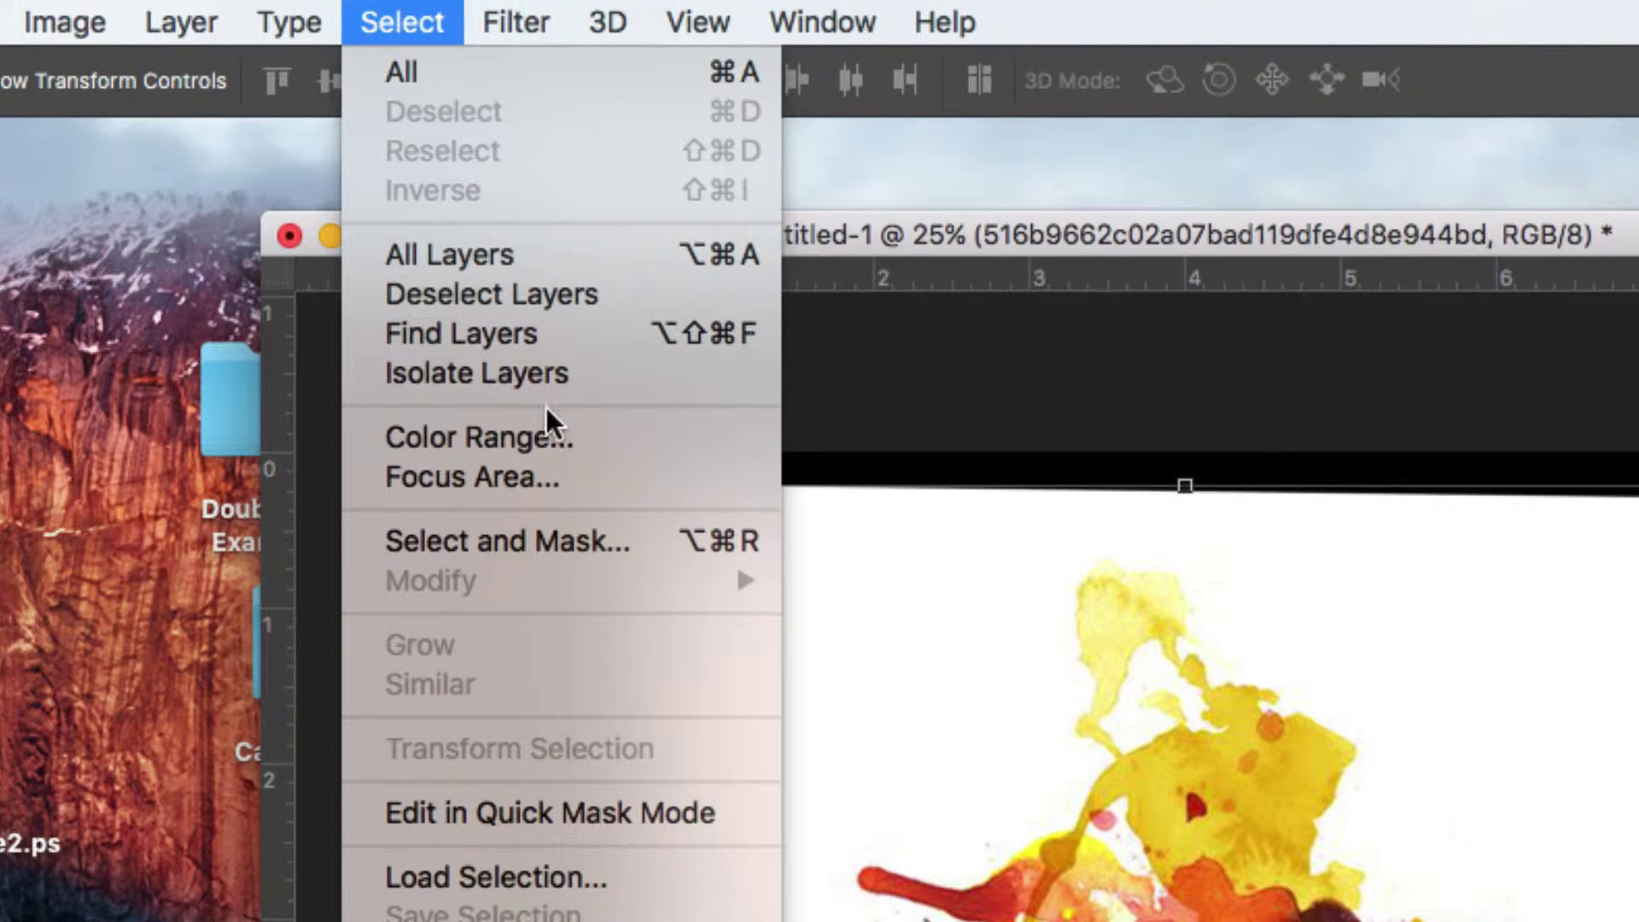
{"action": "left_click", "coordinate": [560, 437]}
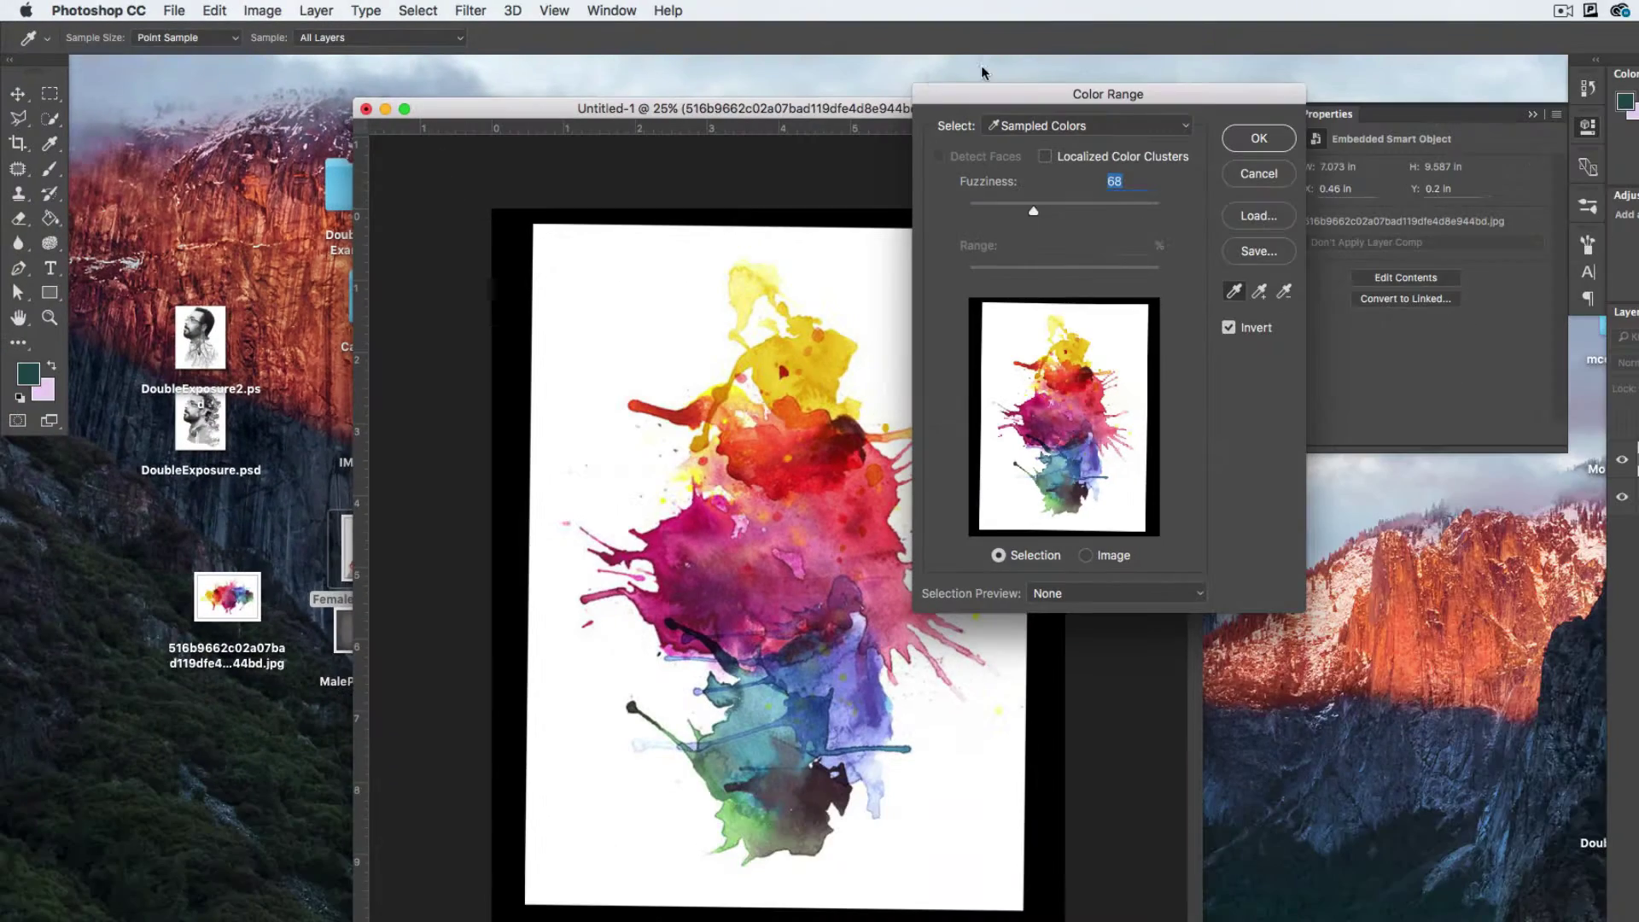
{"action": "left_click_drag", "start_coordinate": [982, 92], "coordinate": [1135, 230]}
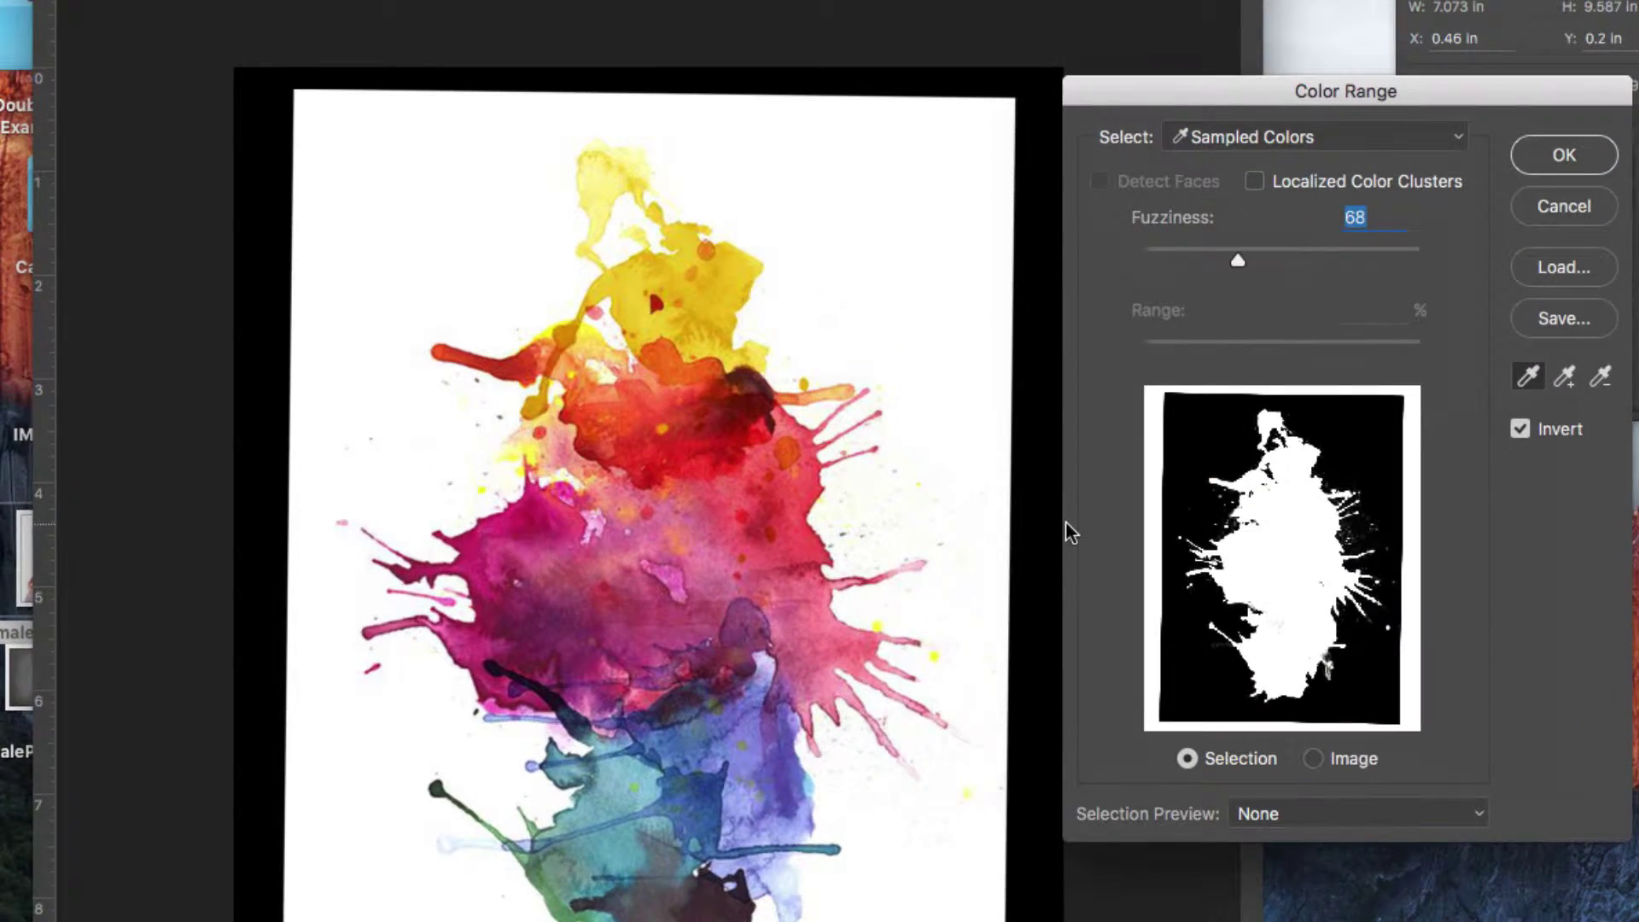
{"action": "left_click", "coordinate": [1400, 454]}
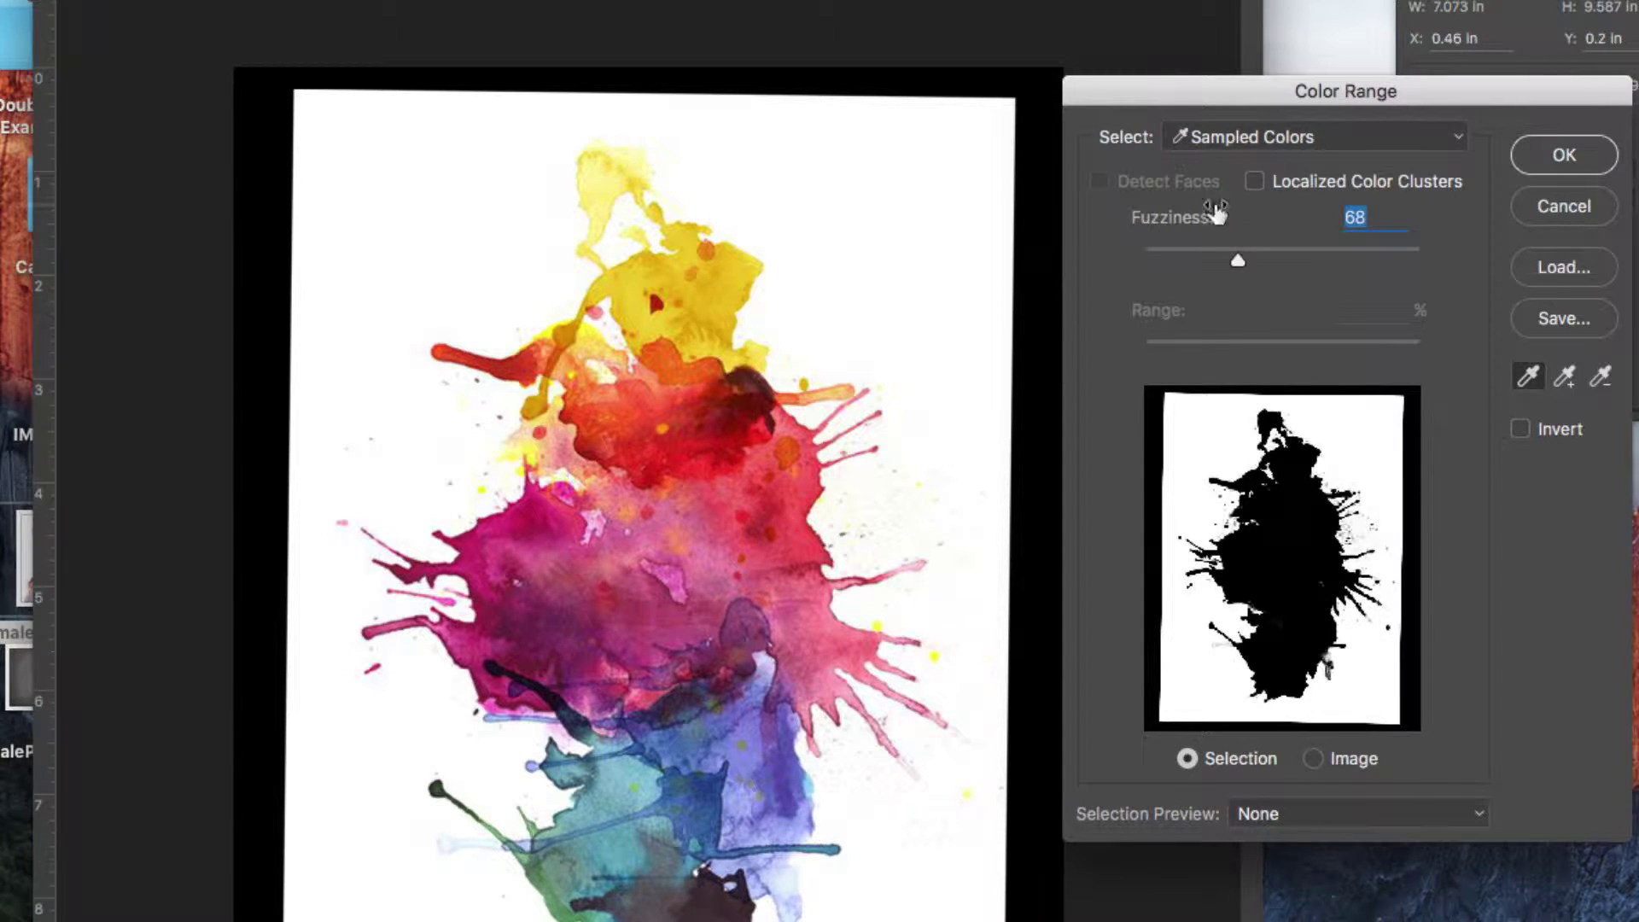
{"action": "left_click", "coordinate": [764, 275]}
{"action": "left_click_drag", "start_coordinate": [697, 356], "coordinate": [724, 273]}
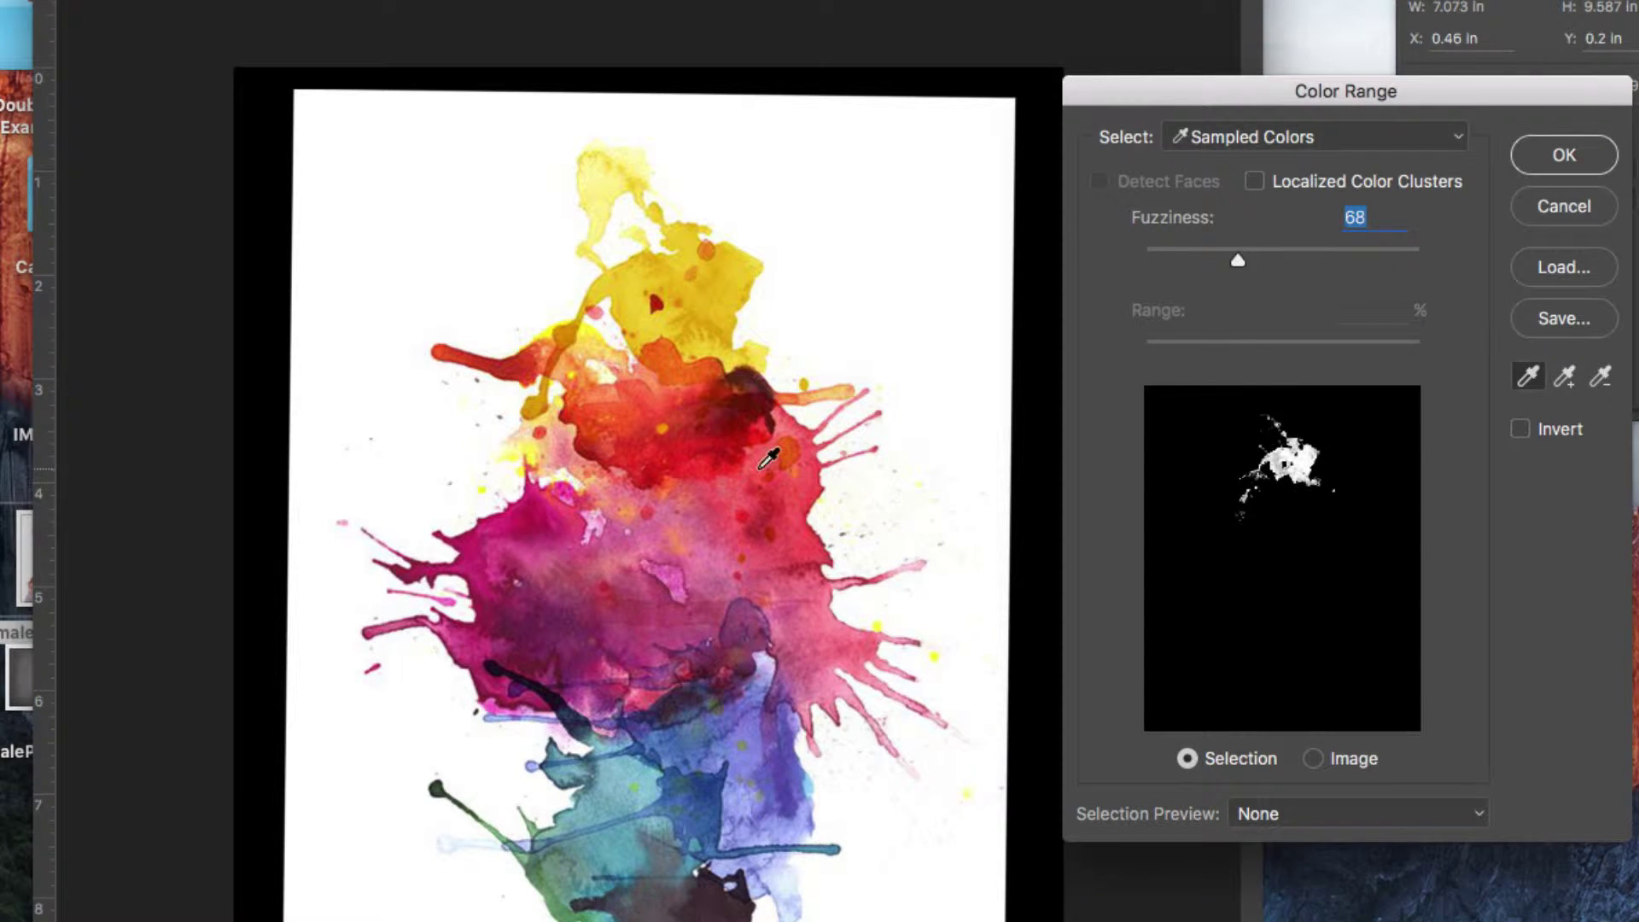
{"action": "left_click_drag", "start_coordinate": [768, 461], "coordinate": [683, 303]}
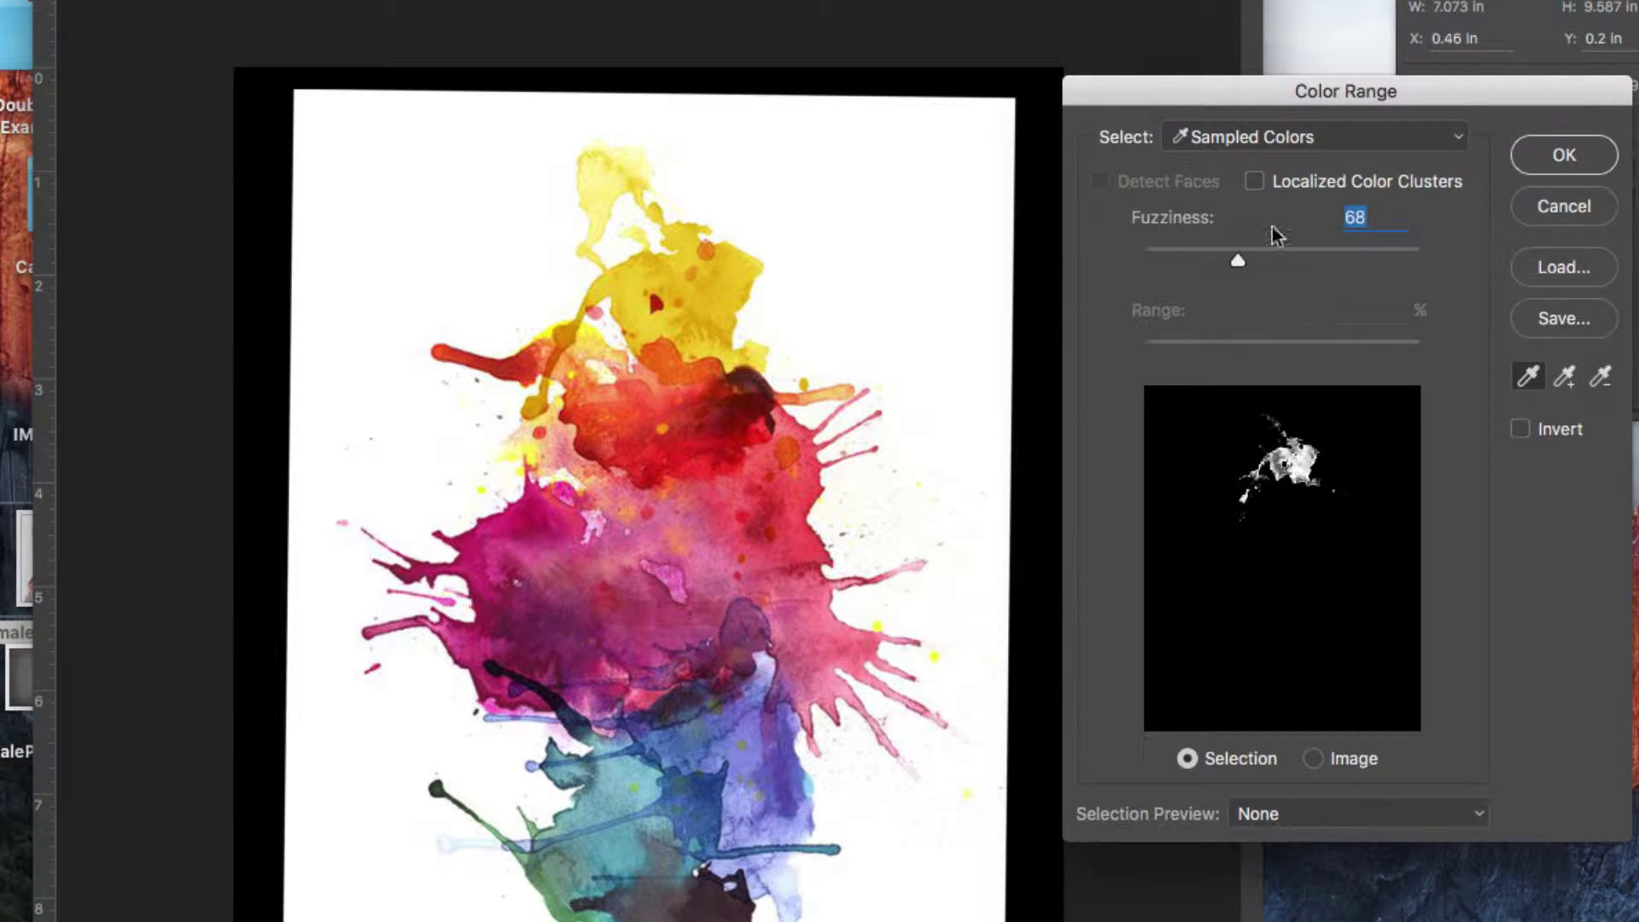
- Sample the white paper instead, set Fuzziness to 92, and turn on Invert
{"action": "left_click_drag", "start_coordinate": [1239, 261], "coordinate": [1376, 258]}
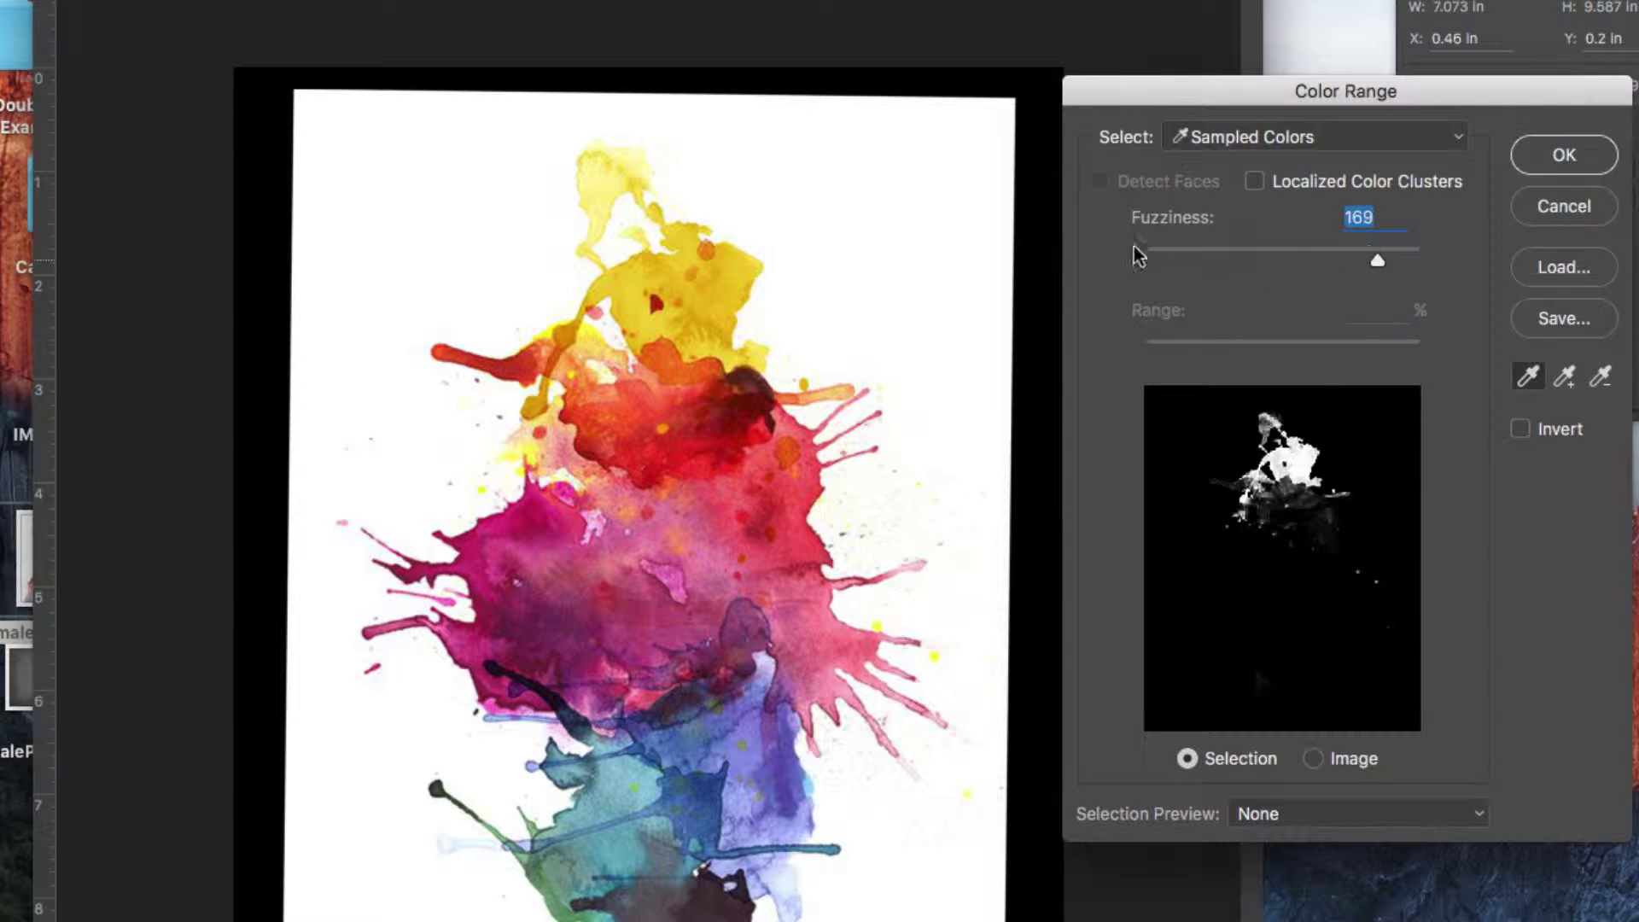
{"action": "left_click", "coordinate": [885, 164]}
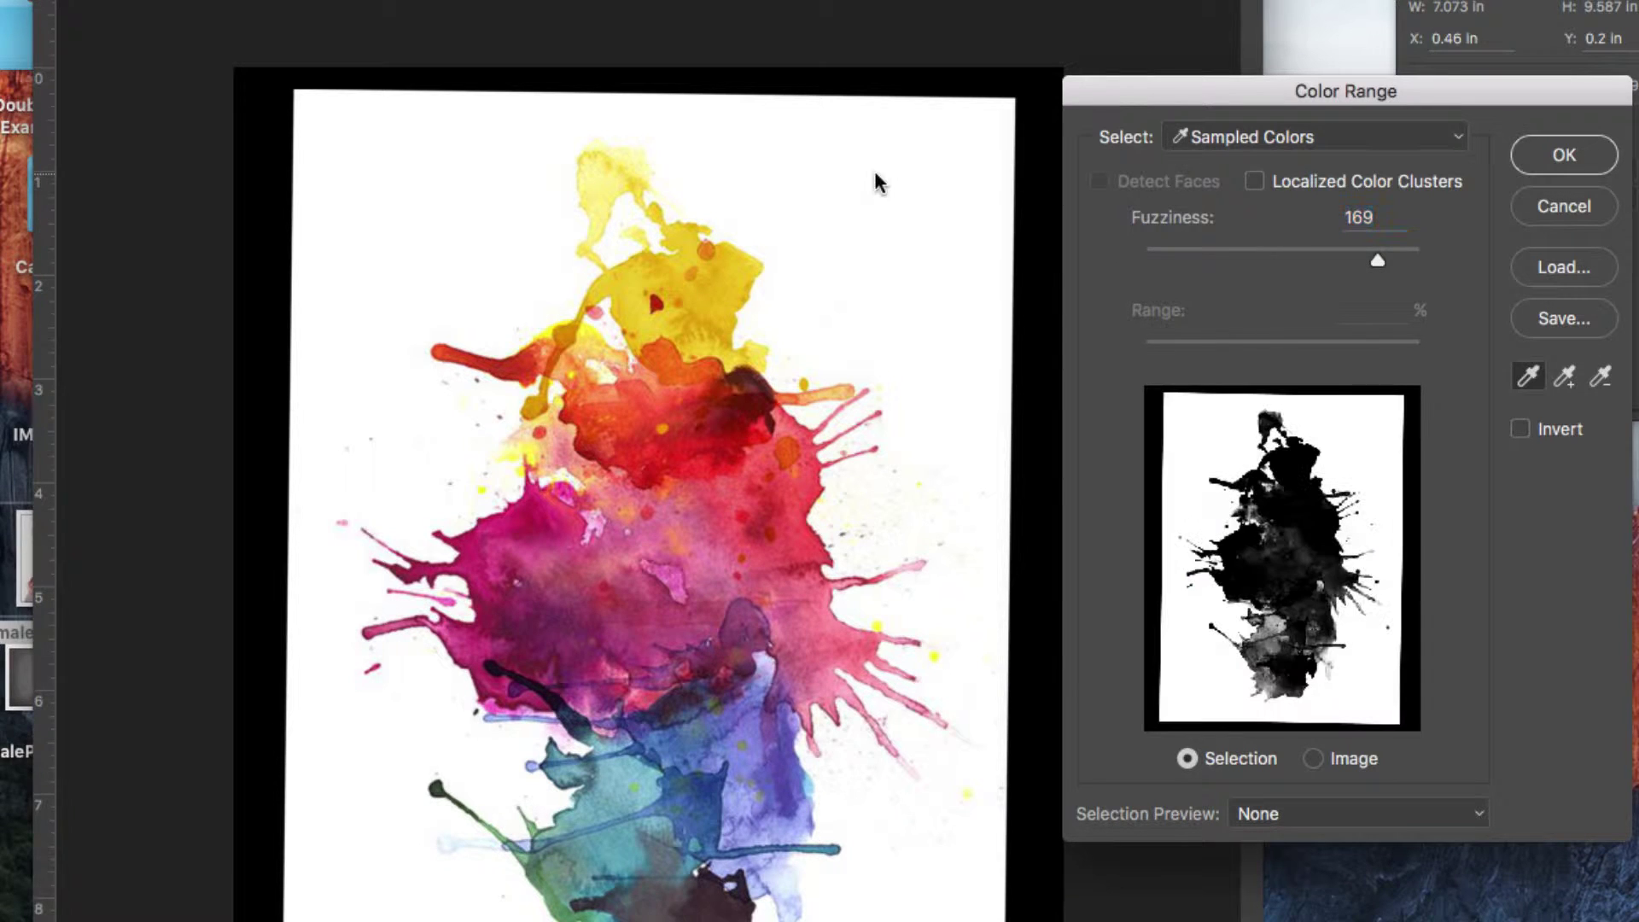
{"action": "mouse_move", "coordinate": [1374, 257]}
{"action": "left_mouse_down"}
{"action": "mouse_move", "coordinate": [1174, 256]}
{"action": "mouse_move", "coordinate": [1352, 254]}
{"action": "left_mouse_up"}
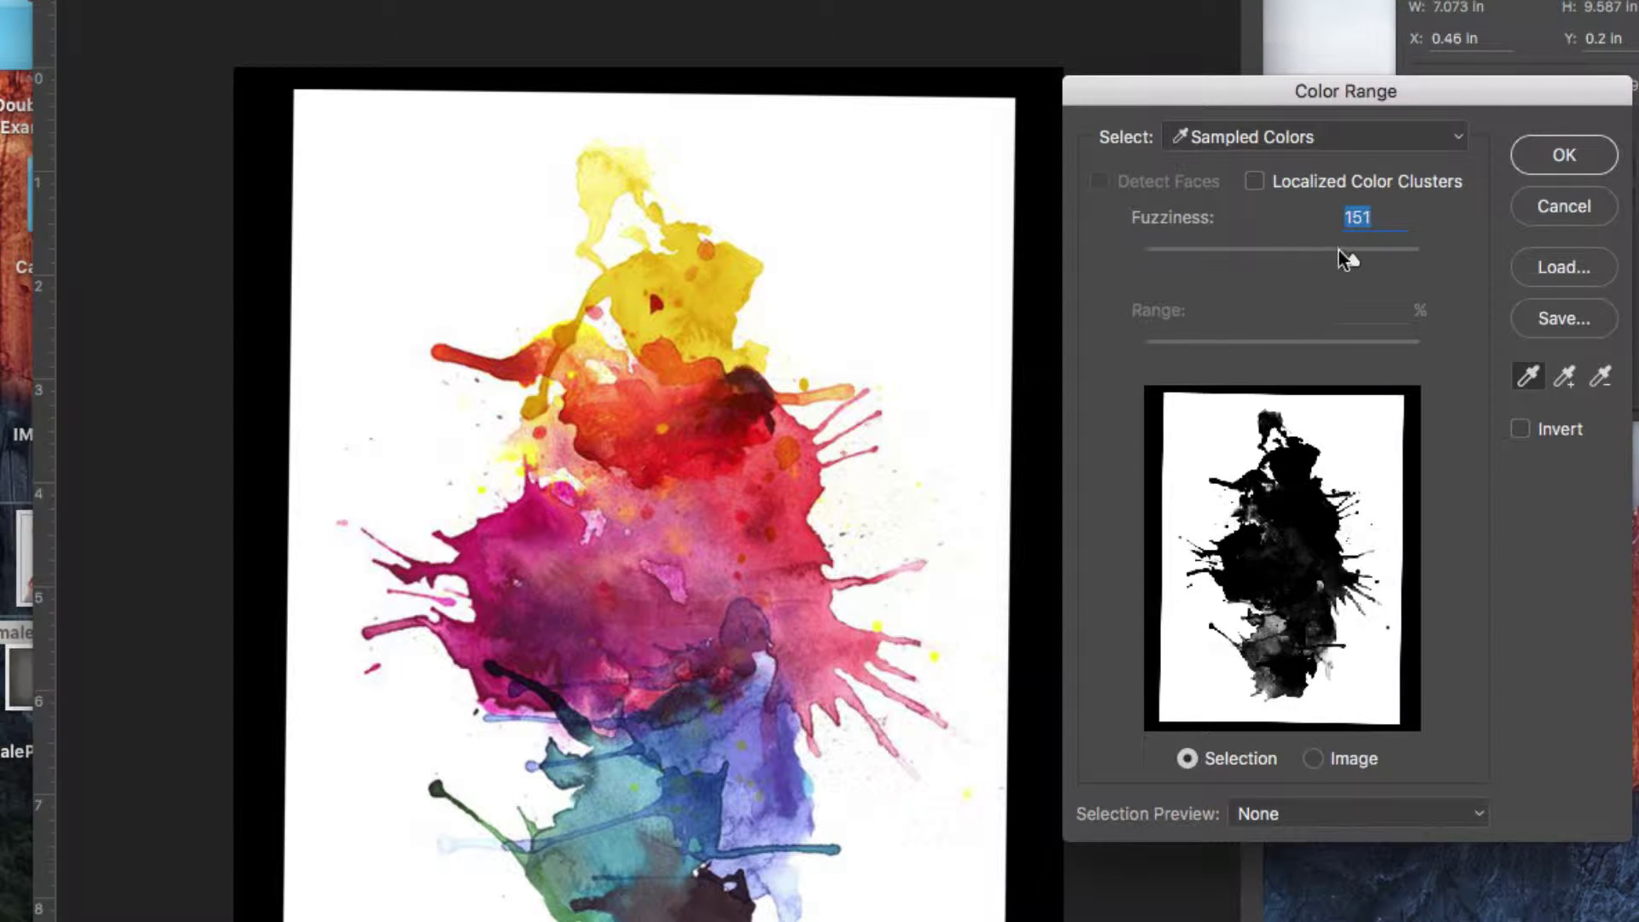
{"action": "left_click_drag", "start_coordinate": [1352, 261], "coordinate": [1272, 261]}
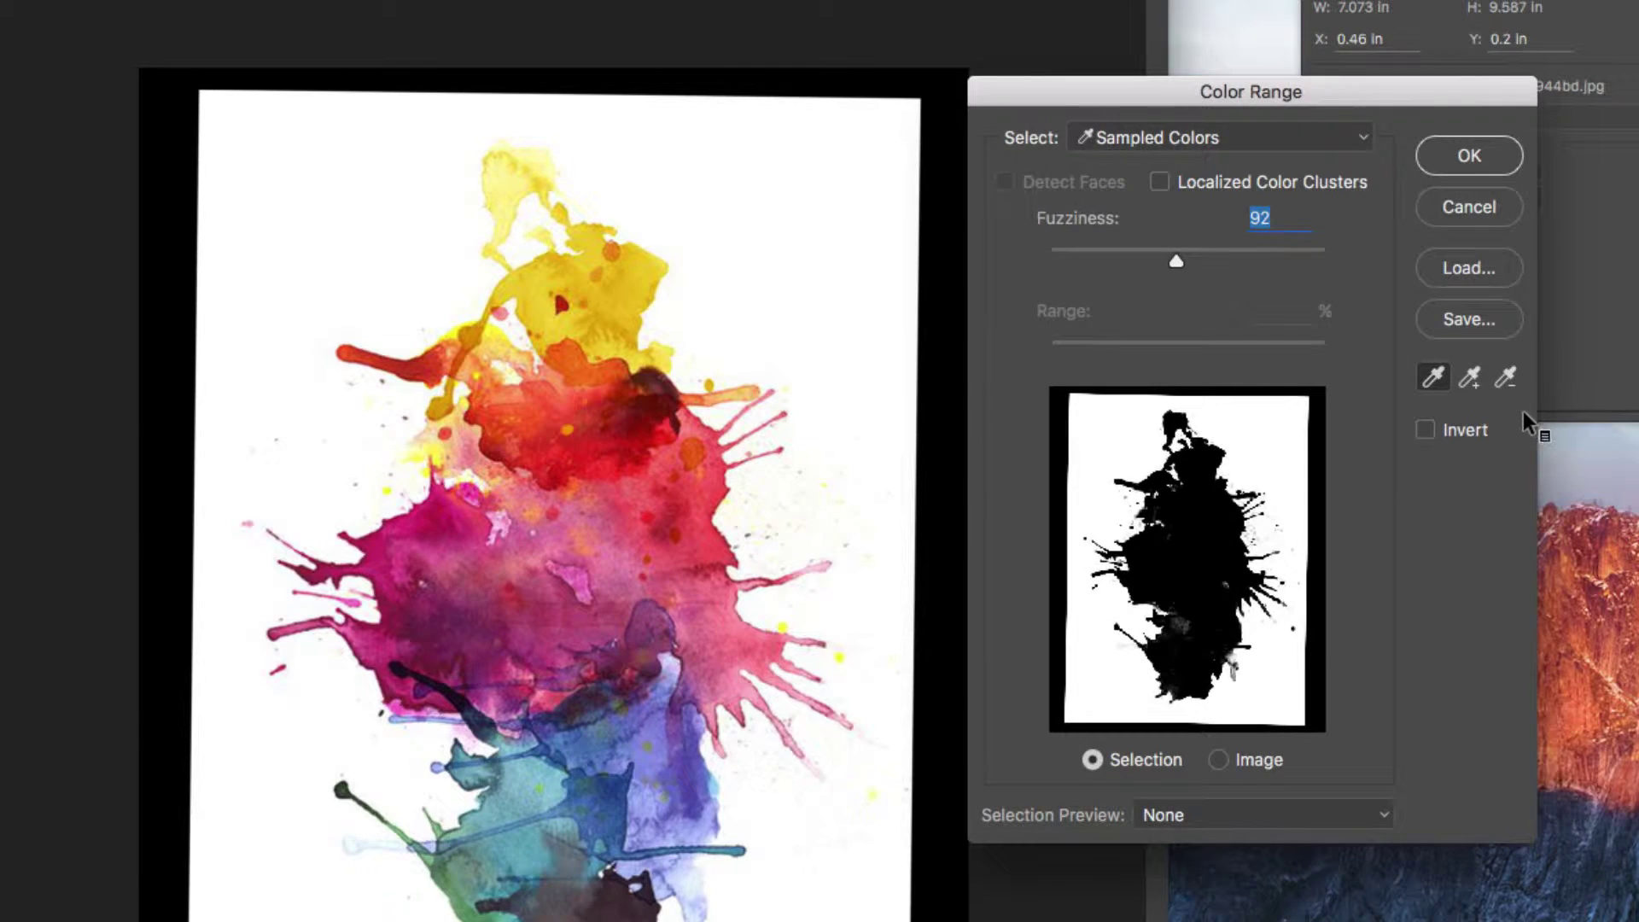
{"action": "key", "text": "ctrl"}
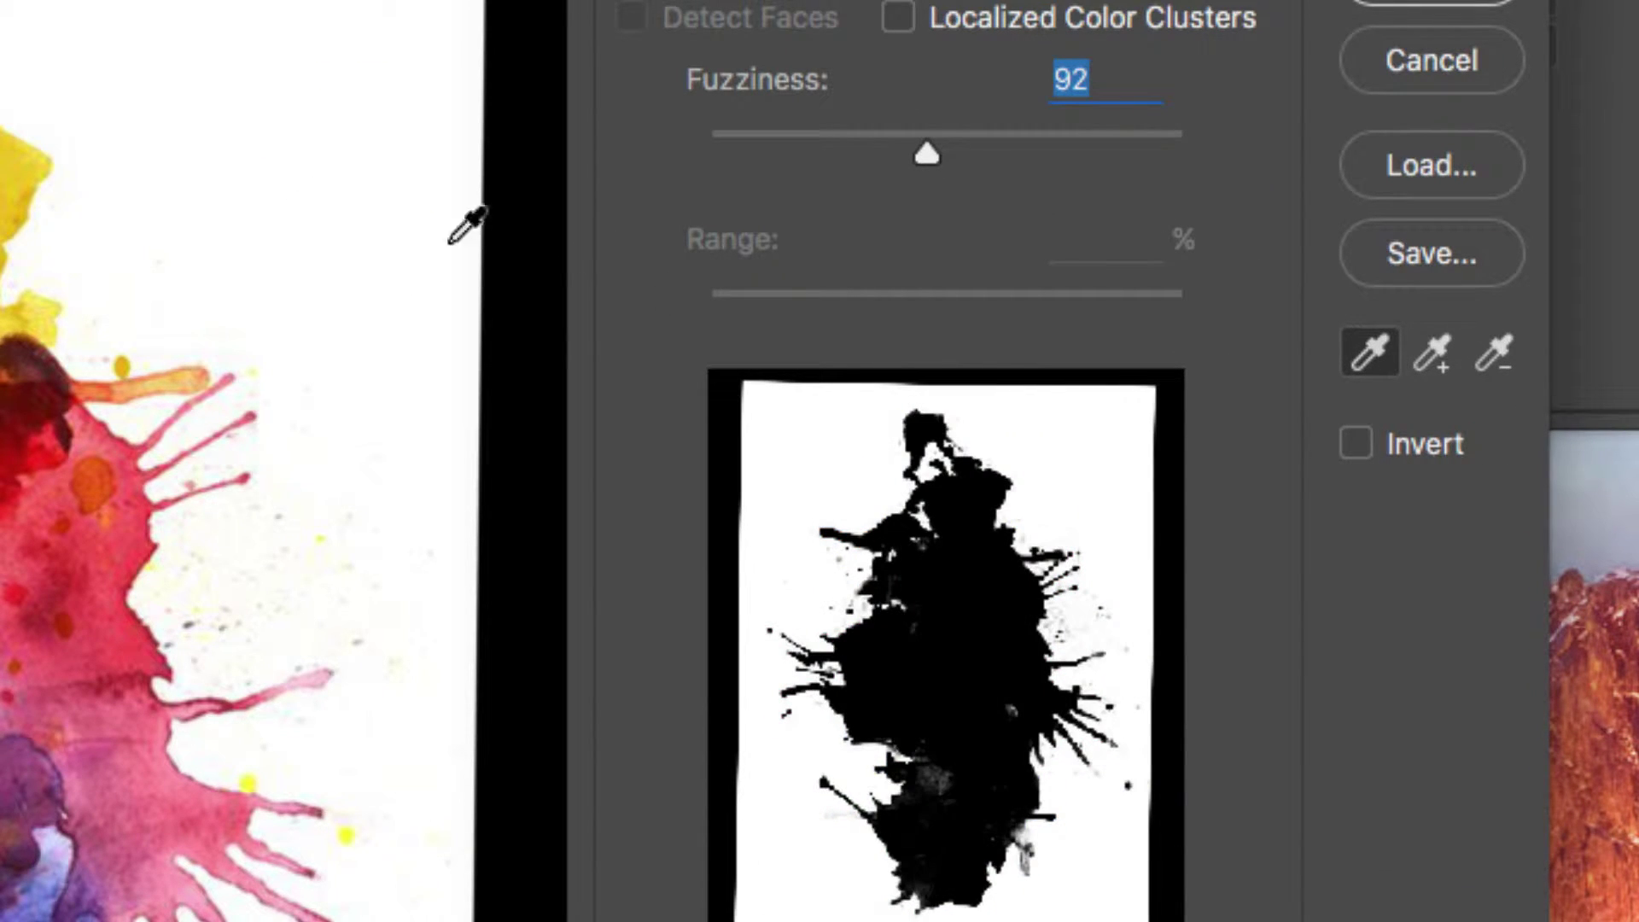
{"action": "left_click", "coordinate": [1366, 440]}
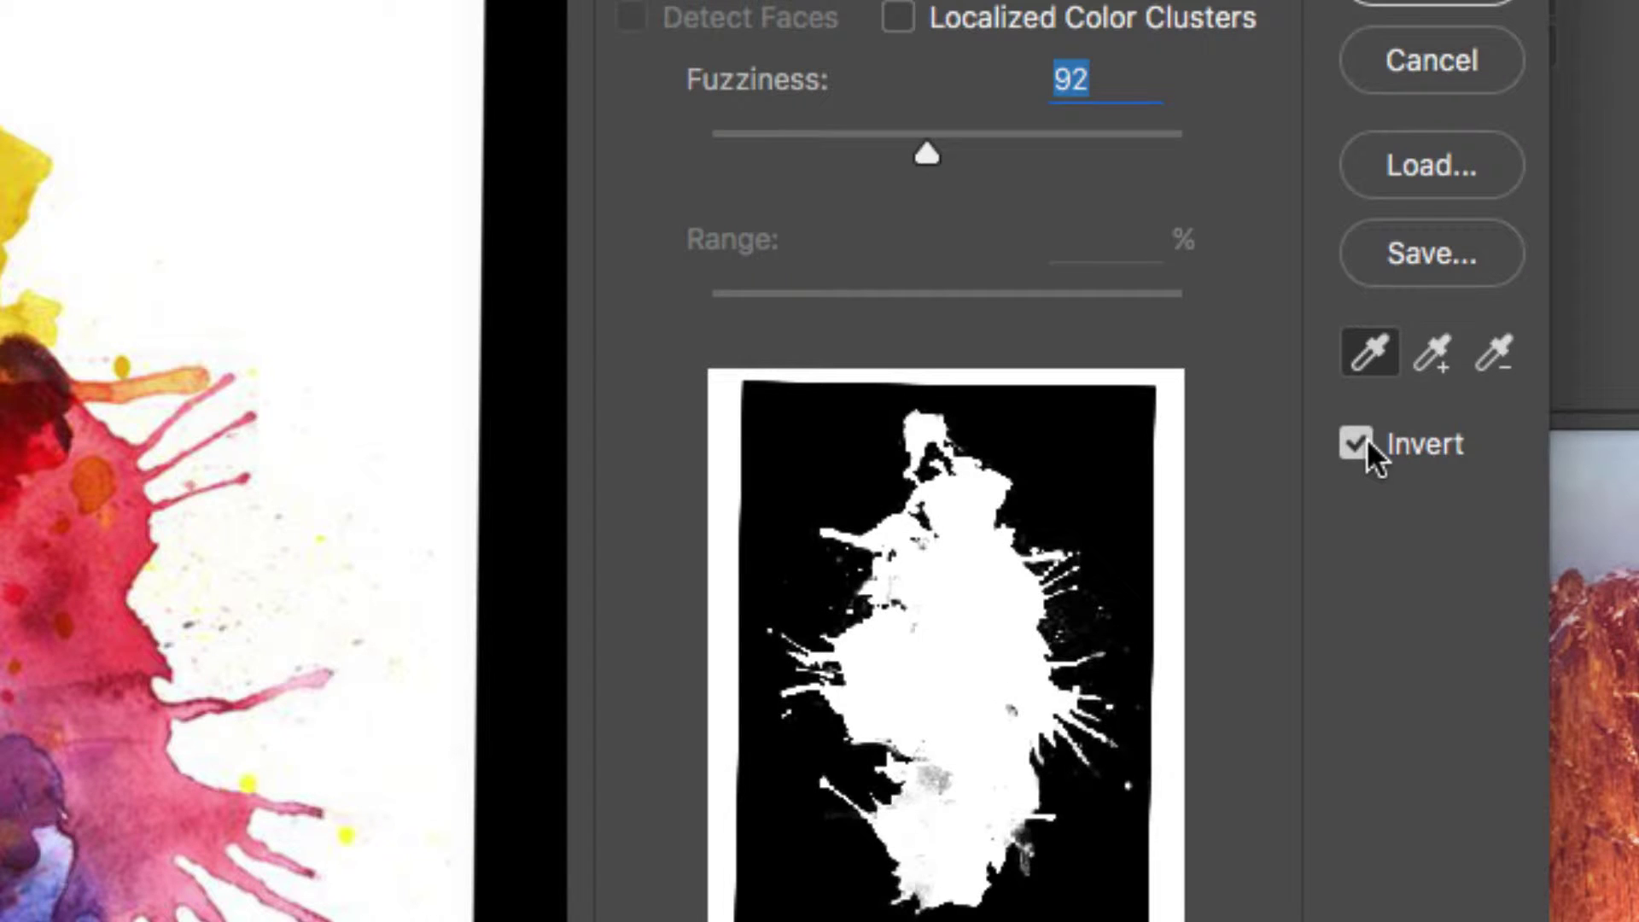
{"action": "key", "text": "super"}
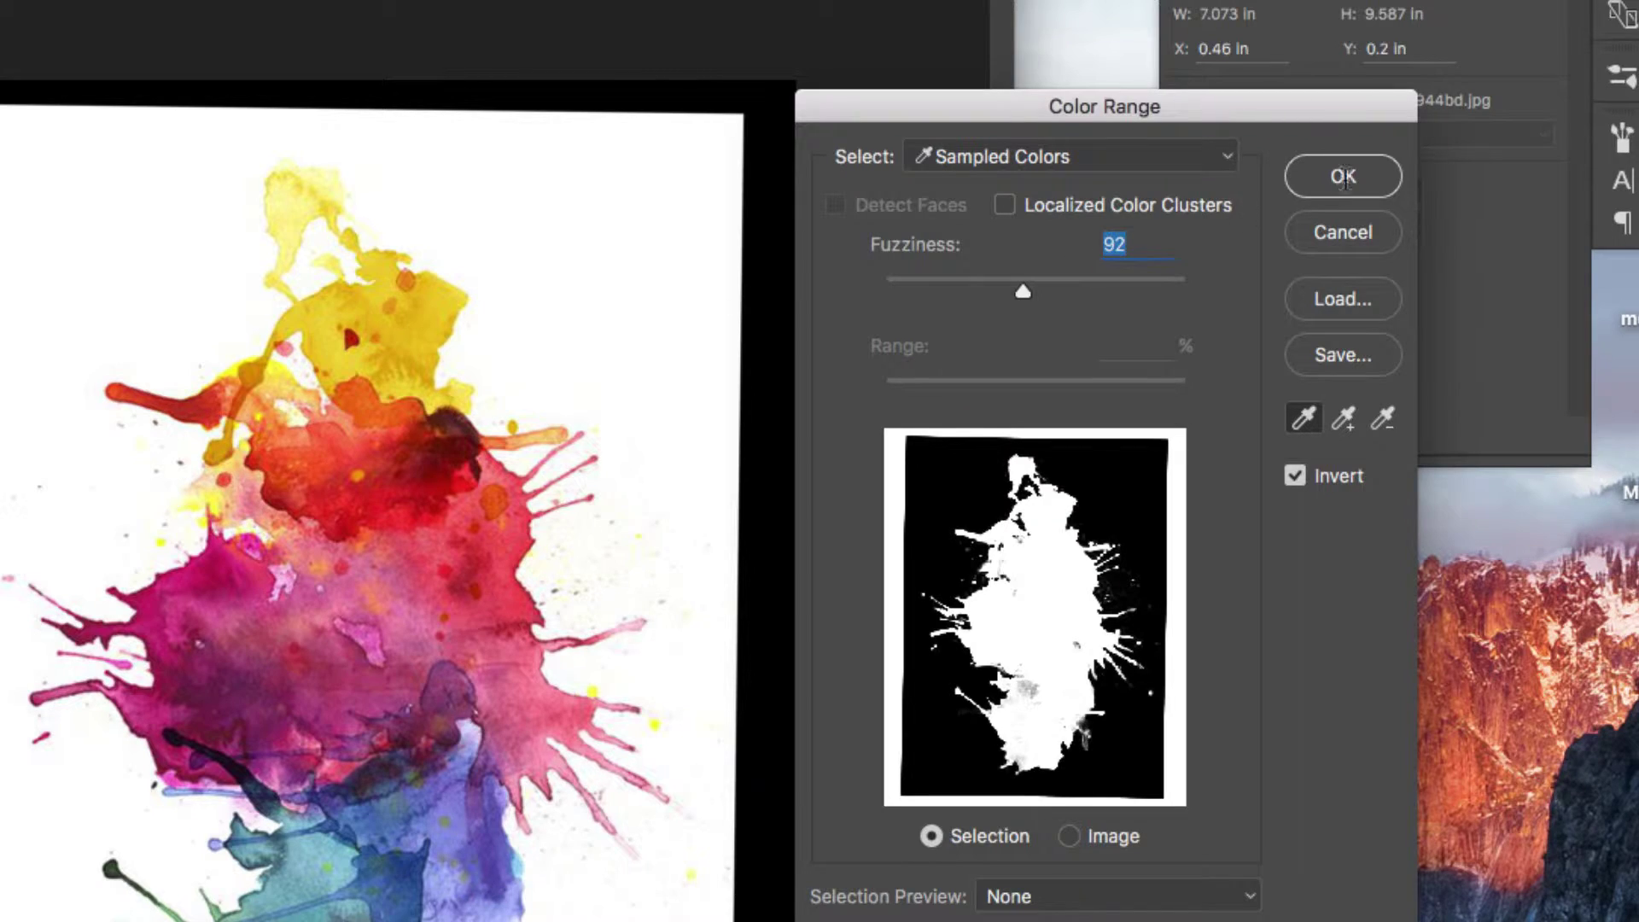
- Accept the colour-range selection, float the Layers panel, and add a layer mask to the splash
{"action": "key", "text": "Return"}
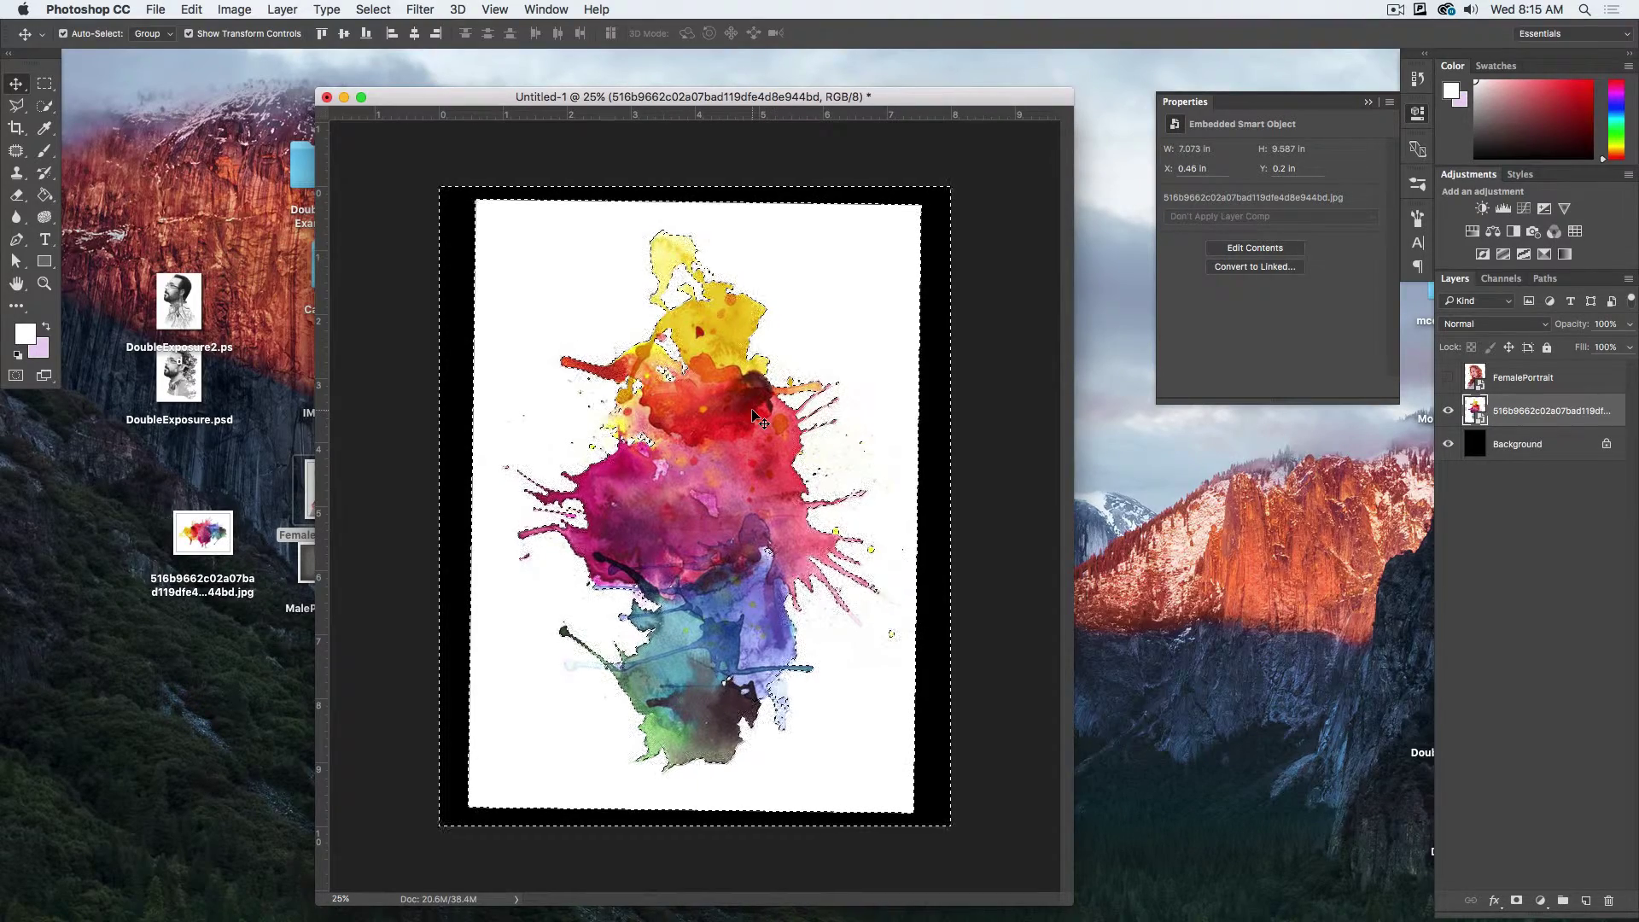
{"action": "left_click_drag", "start_coordinate": [1455, 279], "coordinate": [1016, 159]}
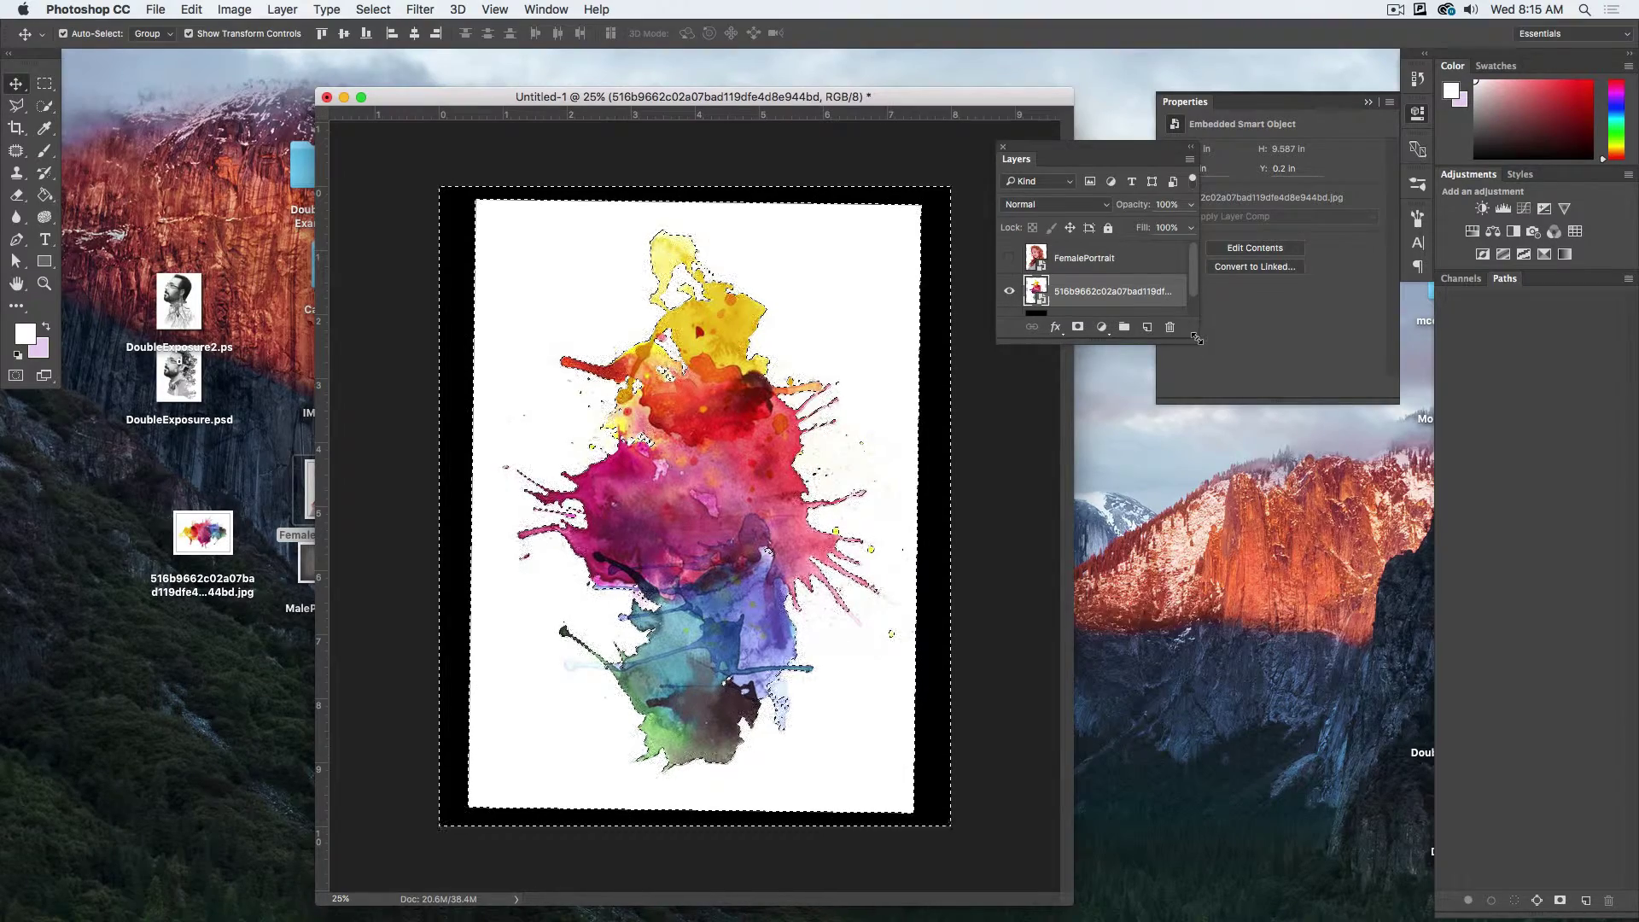
{"action": "left_click_drag", "start_coordinate": [1195, 334], "coordinate": [1205, 409]}
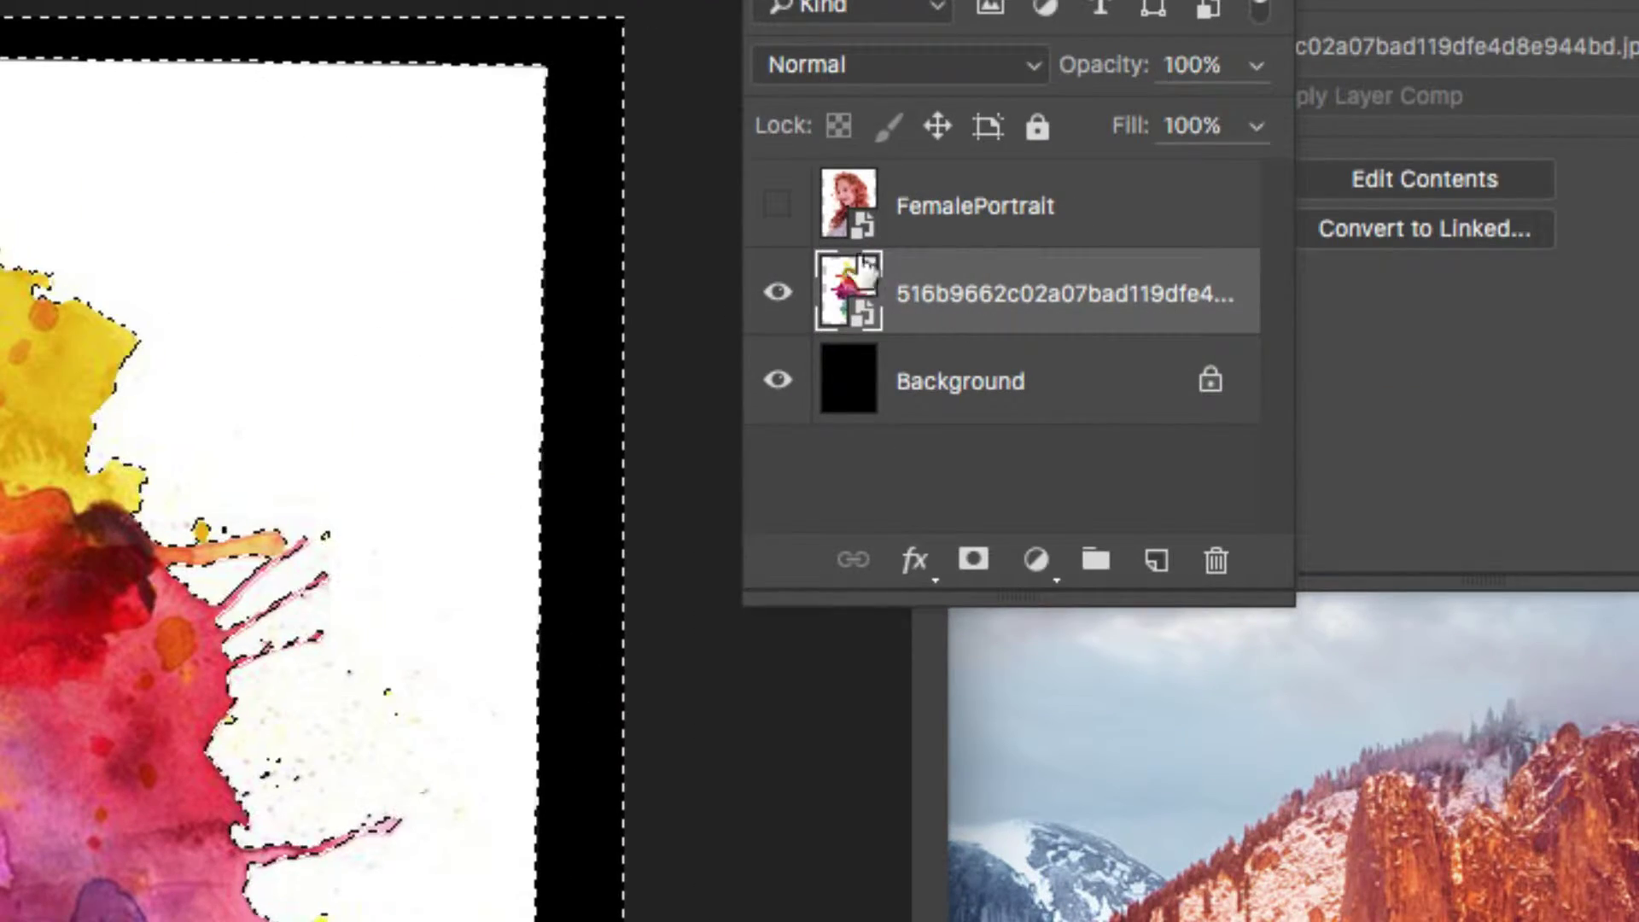
{"action": "left_click", "coordinate": [974, 560]}
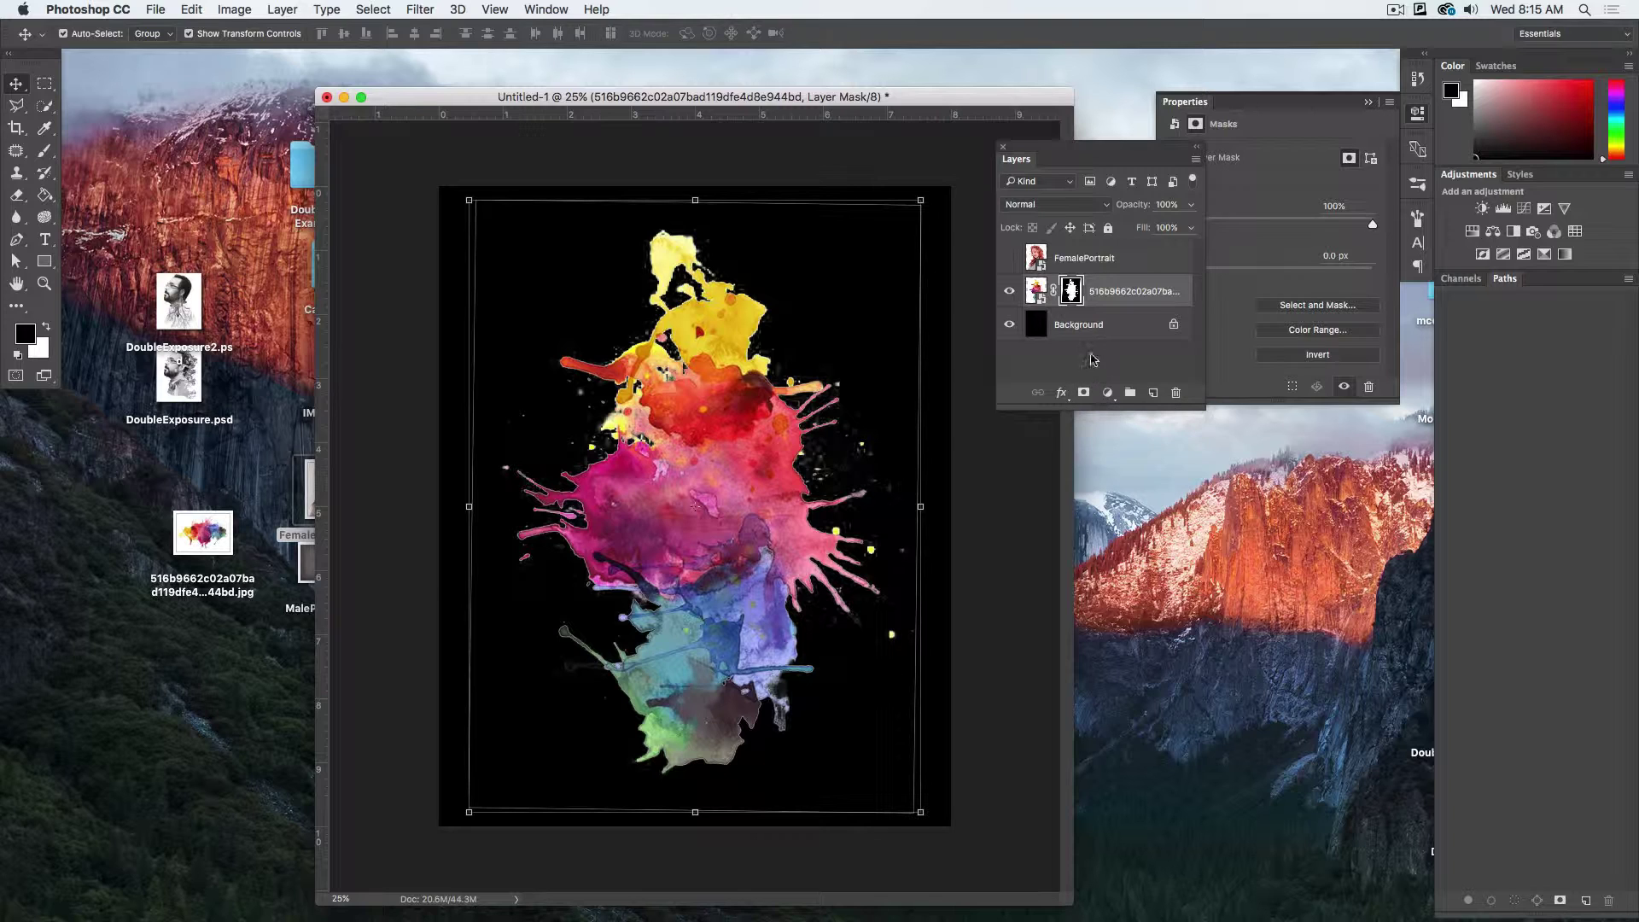
- Show FemalePortrait, clip it to the splash layer, and position her face within the splash
{"action": "left_click", "coordinate": [1010, 258]}
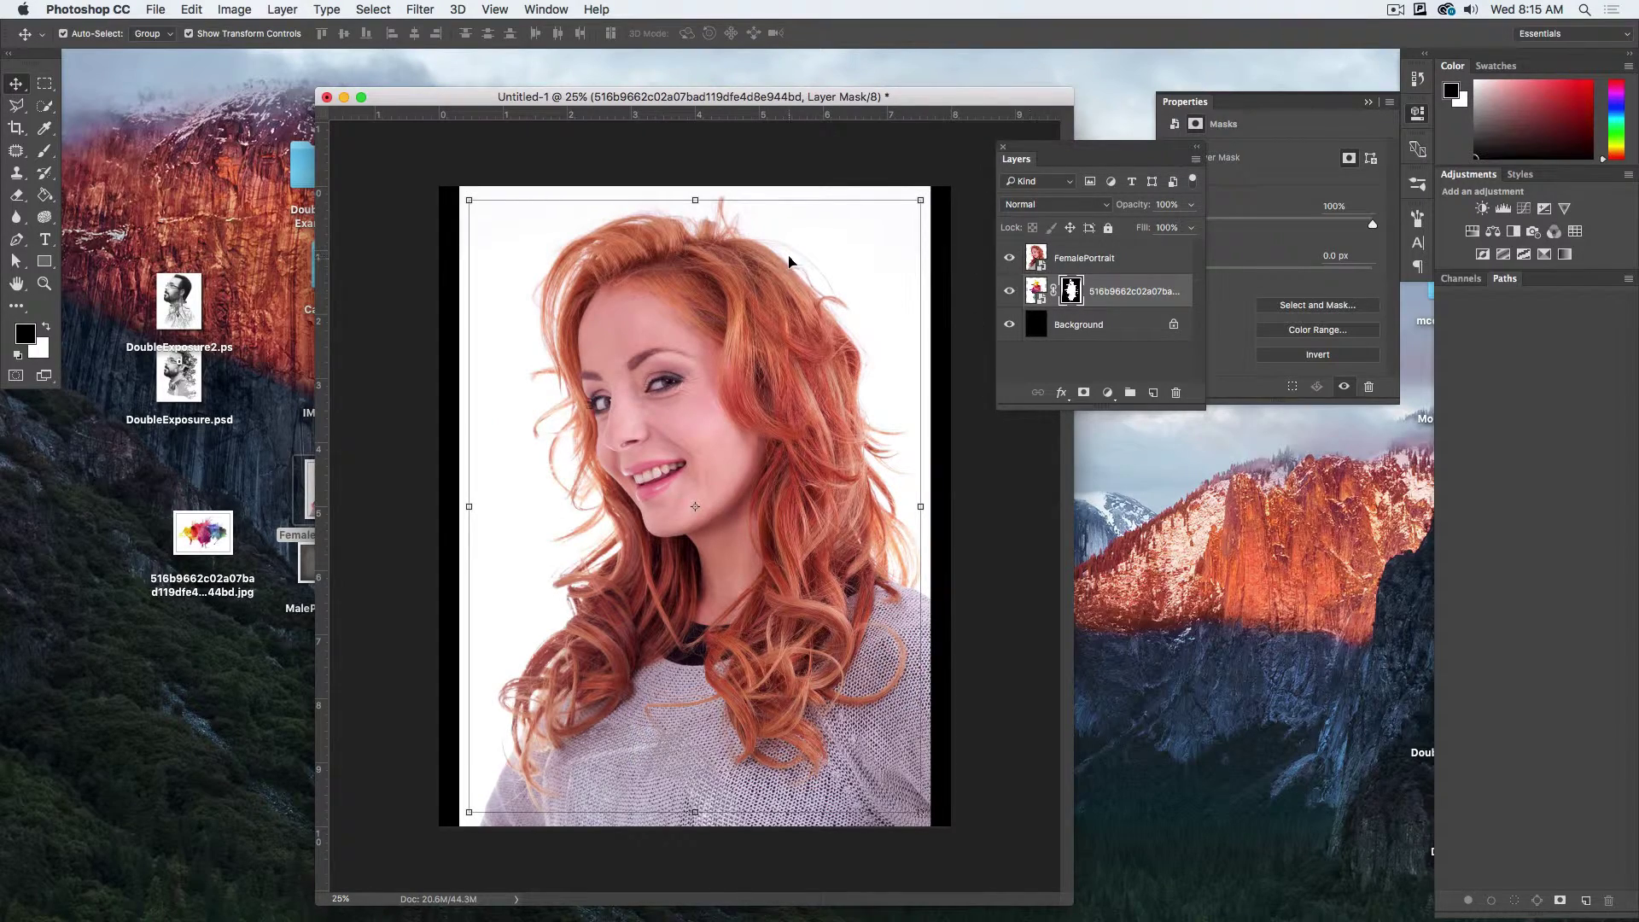
{"action": "mouse_move", "coordinate": [788, 260]}
{"action": "left_mouse_down"}
{"action": "mouse_move", "coordinate": [832, 406]}
{"action": "mouse_move", "coordinate": [773, 248]}
{"action": "left_mouse_up"}
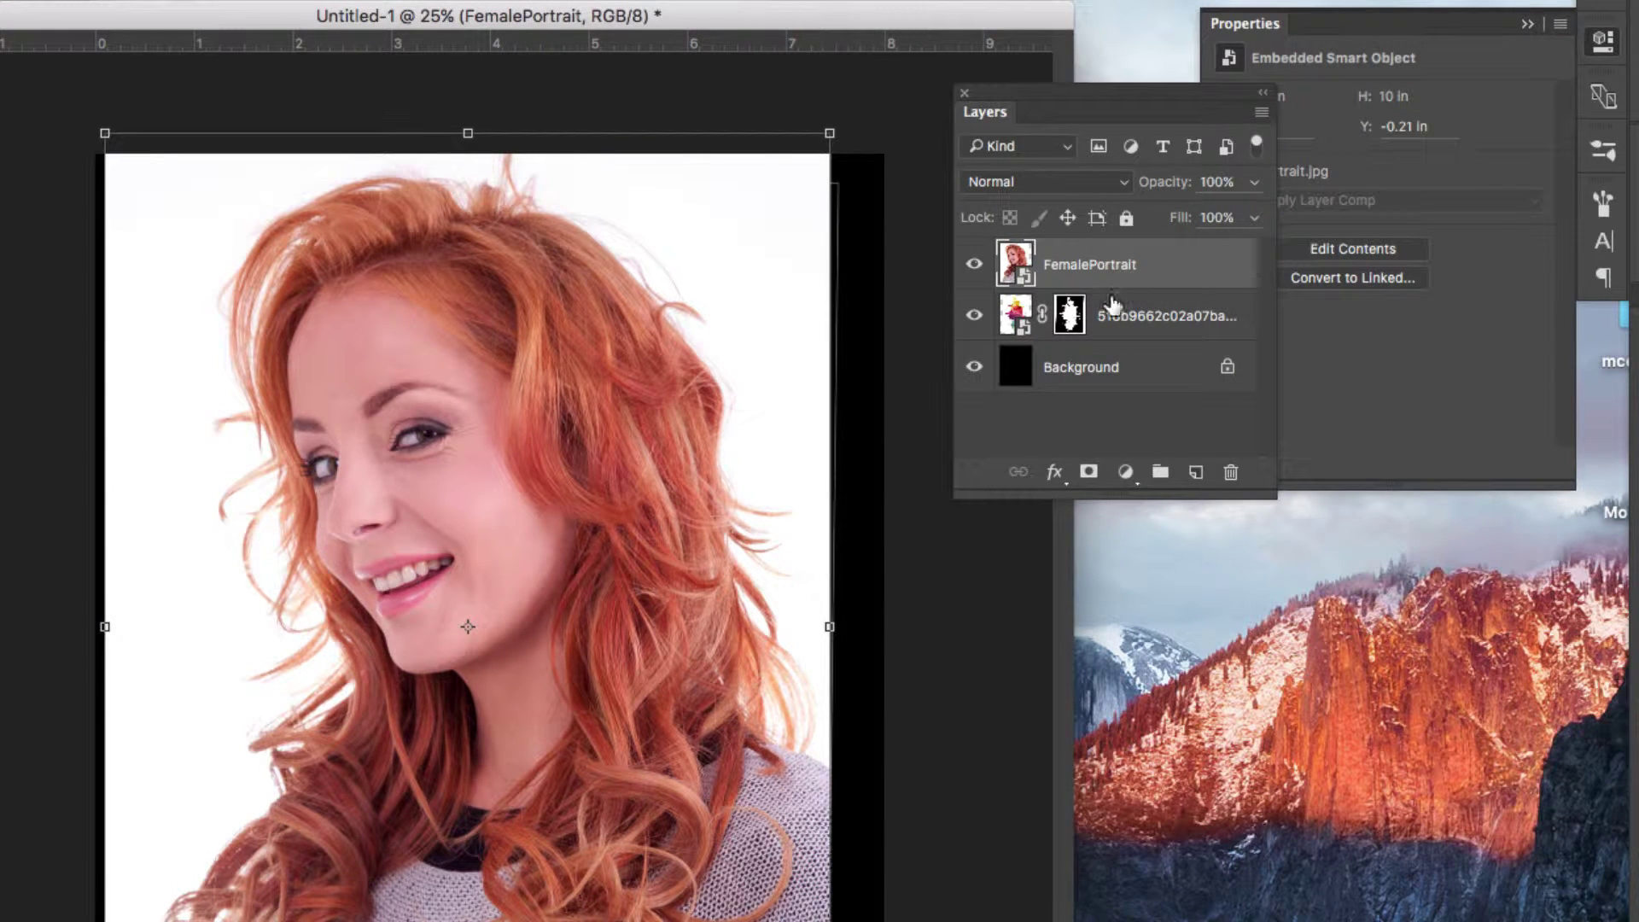
{"action": "left_click_drag", "start_coordinate": [1112, 305], "coordinate": [1114, 277]}
{"action": "left_click", "coordinate": [1114, 280], "text": "alt"}
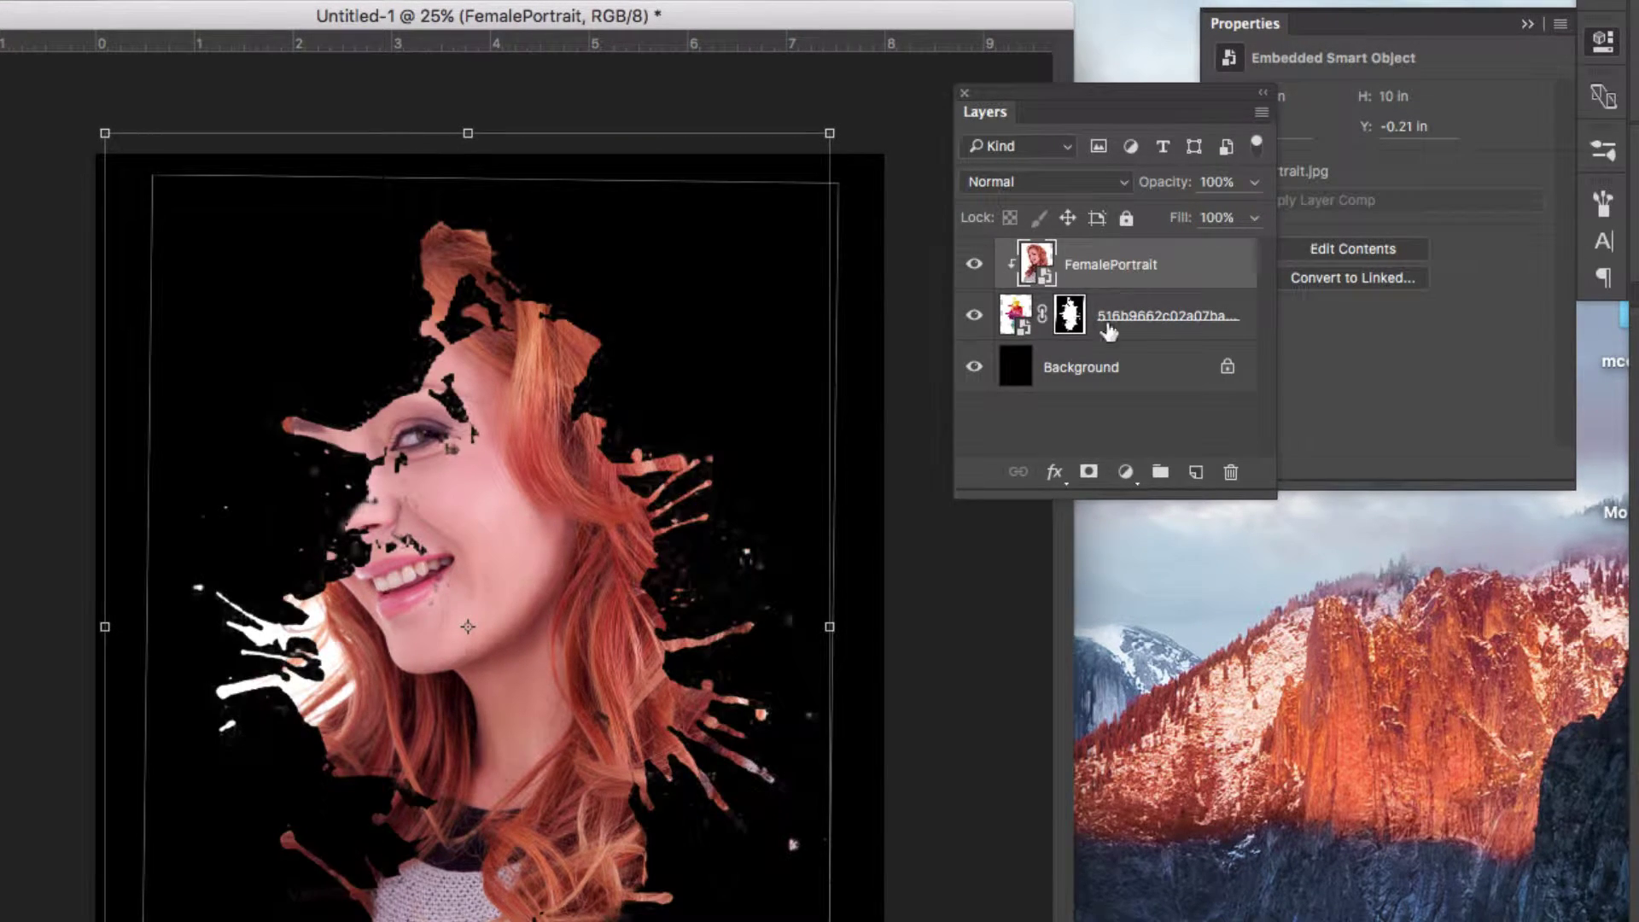
{"action": "left_click_drag", "start_coordinate": [553, 511], "coordinate": [516, 452]}
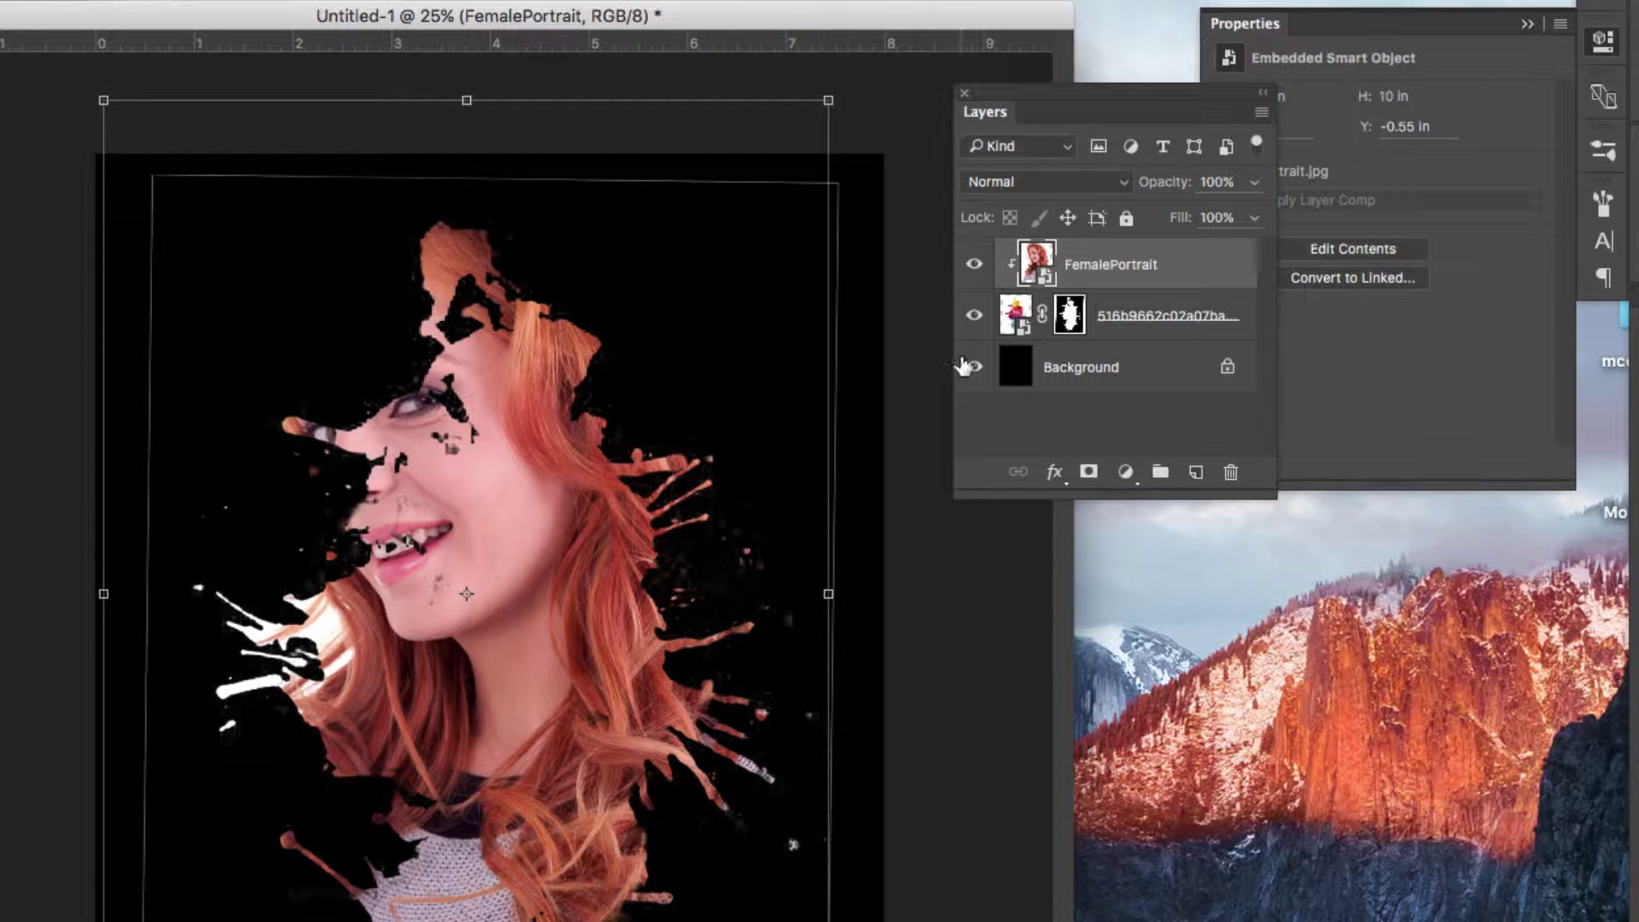
{"action": "left_click", "coordinate": [974, 266]}
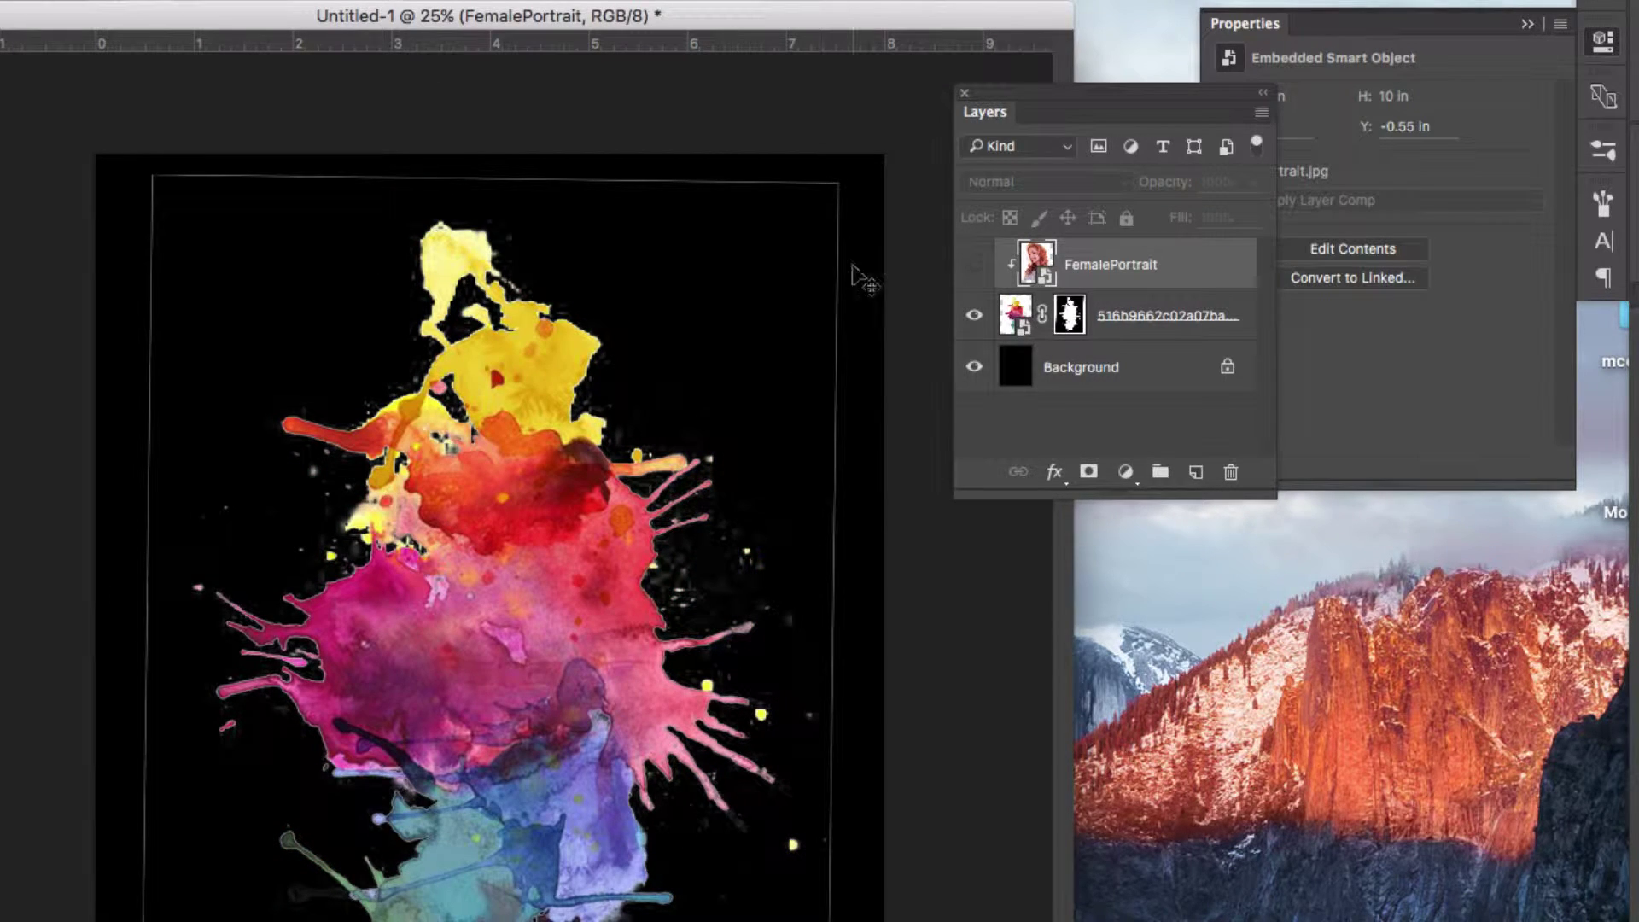
{"action": "left_click", "coordinate": [974, 265]}
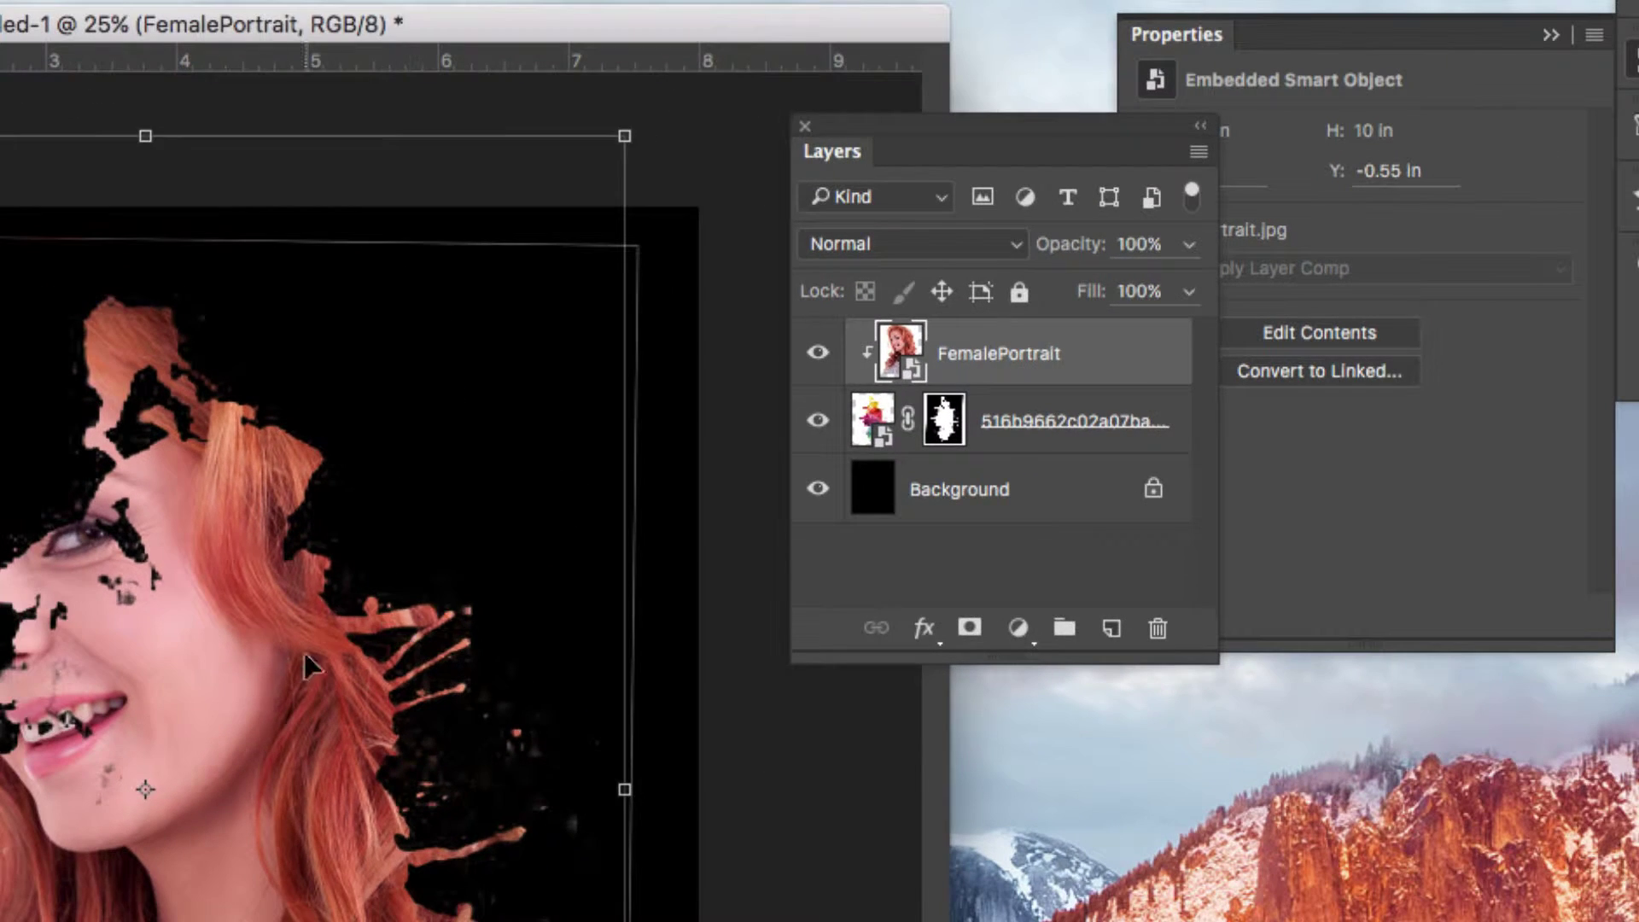
- Set FemalePortrait to Multiply blending and shift the portrait down and right into the splash
{"action": "left_click_drag", "start_coordinate": [311, 666], "coordinate": [416, 702]}
{"action": "left_click", "coordinate": [879, 243]}
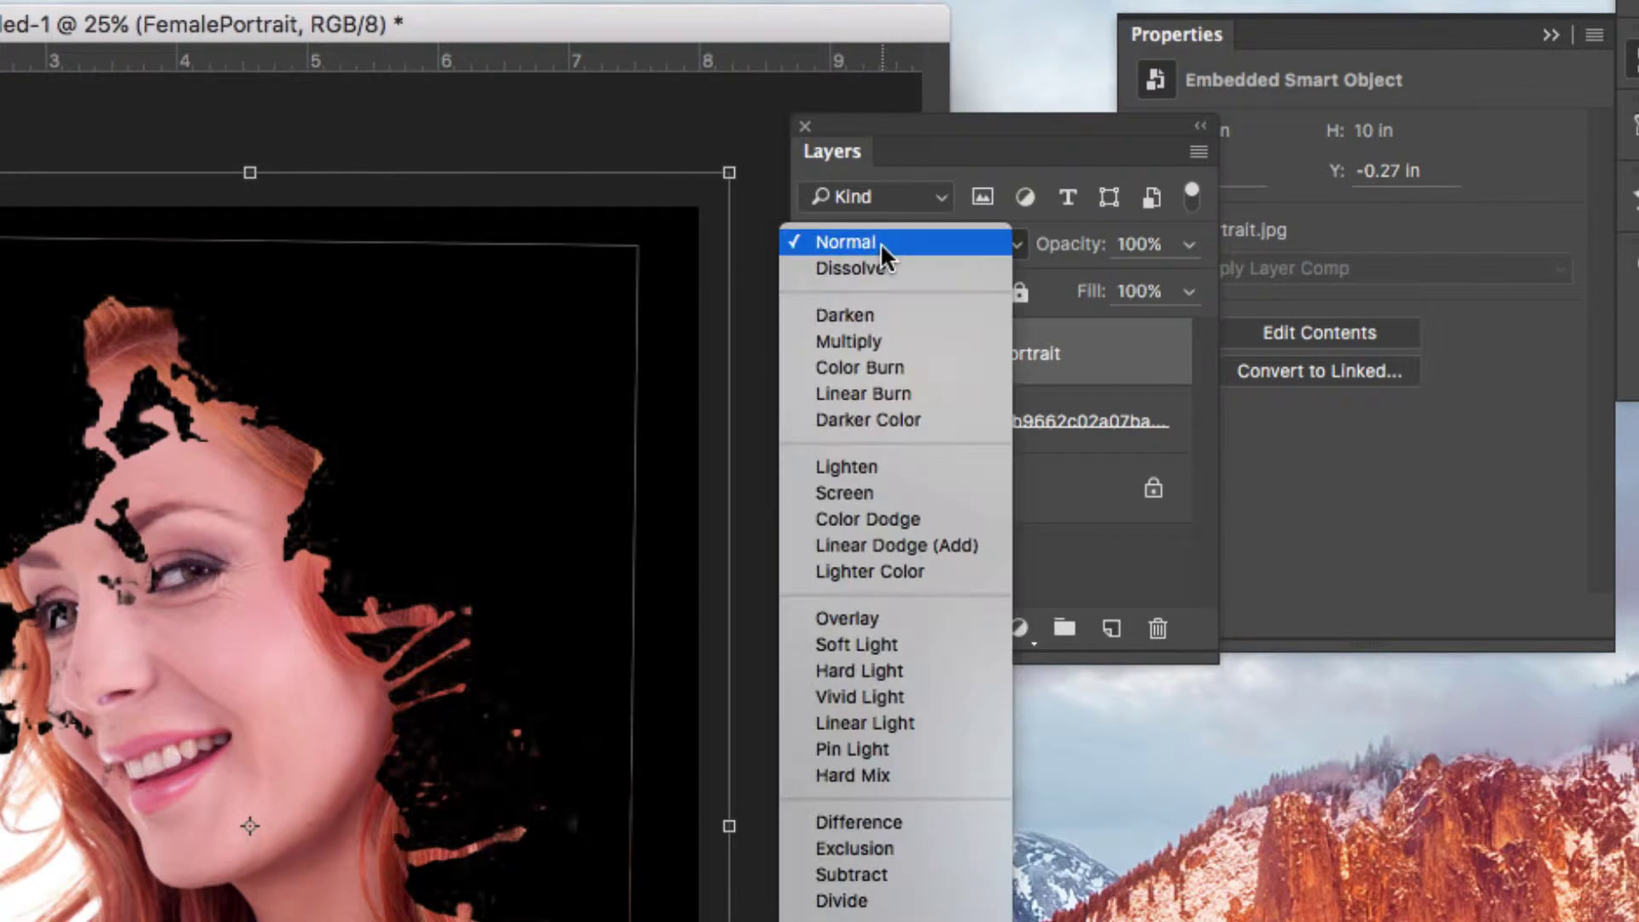
{"action": "left_click", "coordinate": [930, 341]}
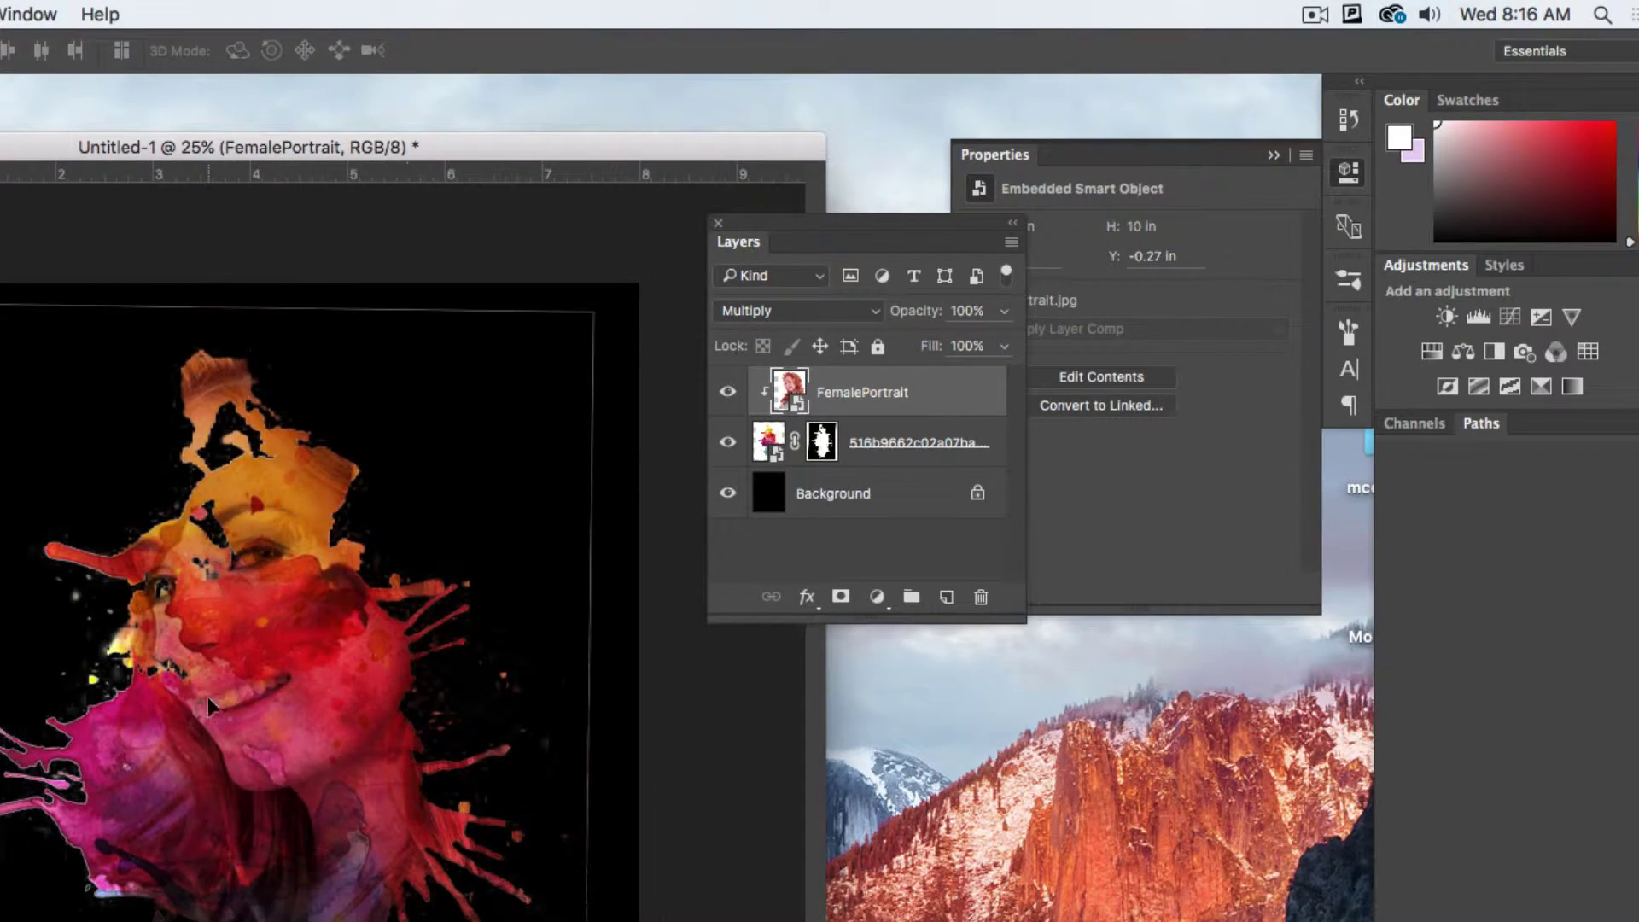
{"action": "mouse_move", "coordinate": [119, 762]}
{"action": "left_mouse_down"}
{"action": "mouse_move", "coordinate": [258, 491]}
{"action": "mouse_move", "coordinate": [118, 764]}
{"action": "left_mouse_up"}
{"action": "left_click_drag", "start_coordinate": [276, 694], "coordinate": [243, 733]}
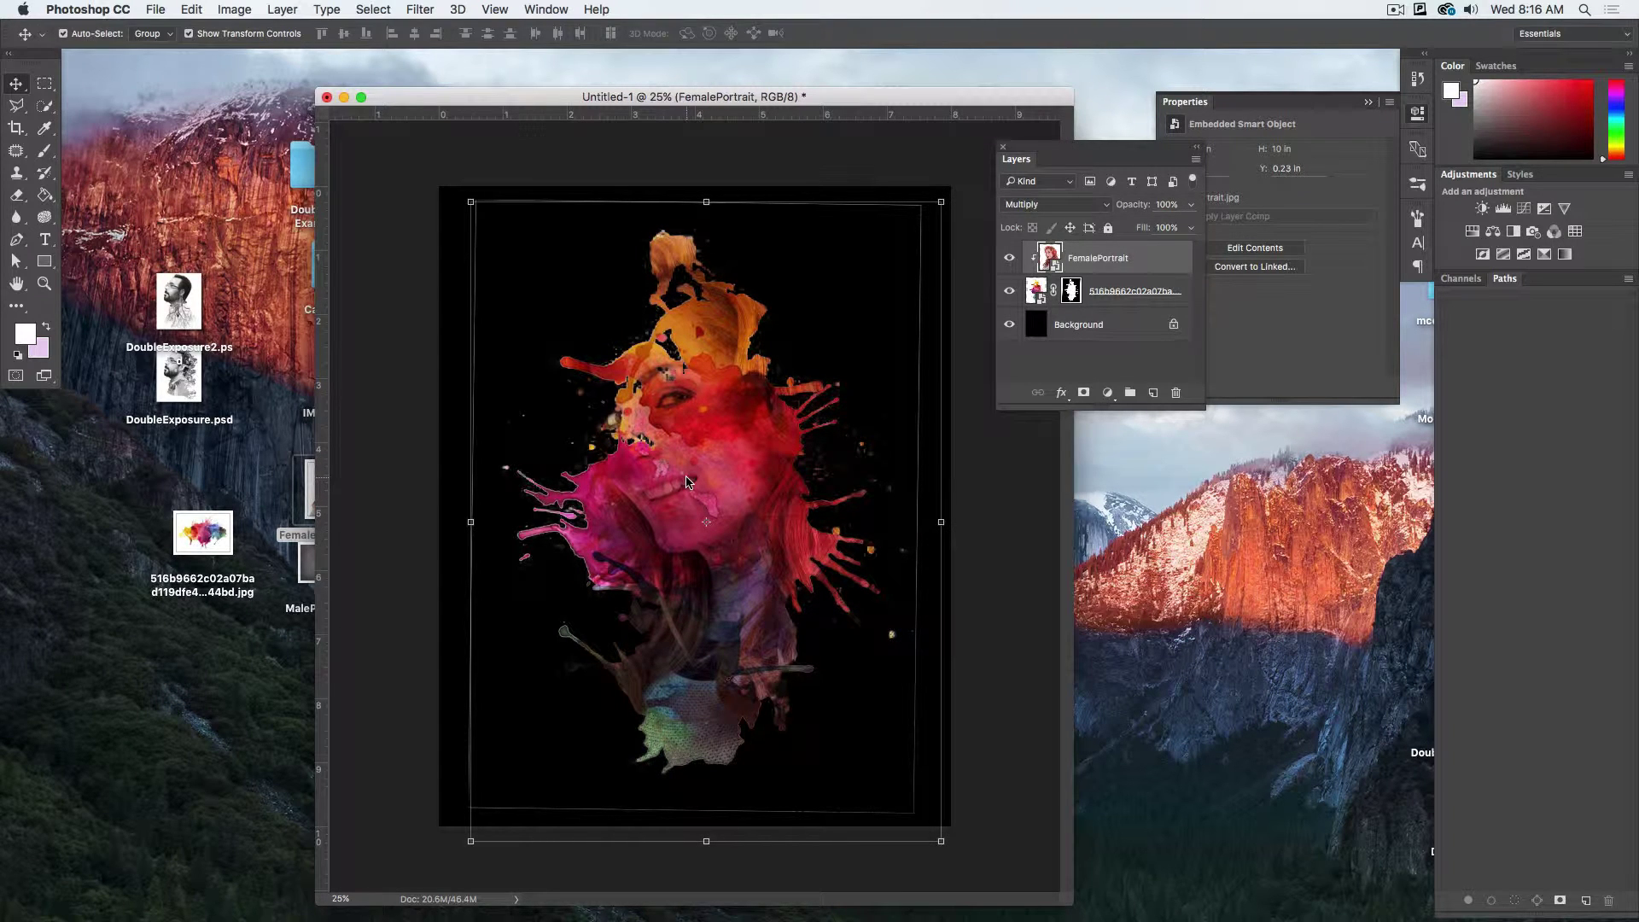
{"action": "left_click_drag", "start_coordinate": [688, 465], "coordinate": [730, 461]}
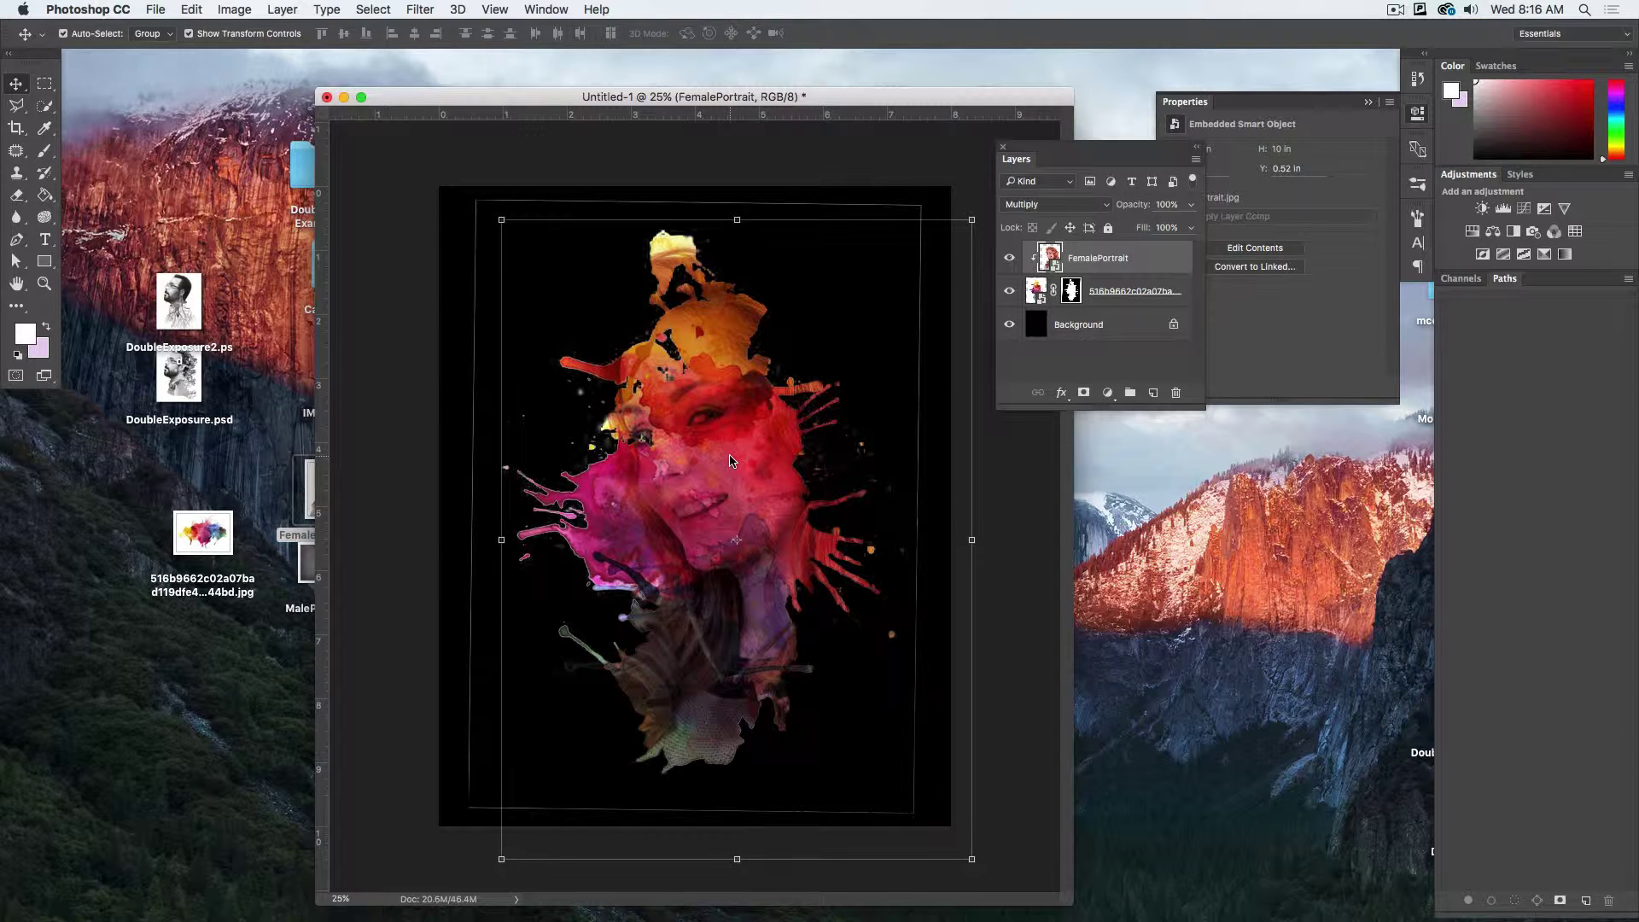
- Fill the Background layer with a teal colour using the Paint Bucket
{"action": "left_click", "coordinate": [1170, 339]}
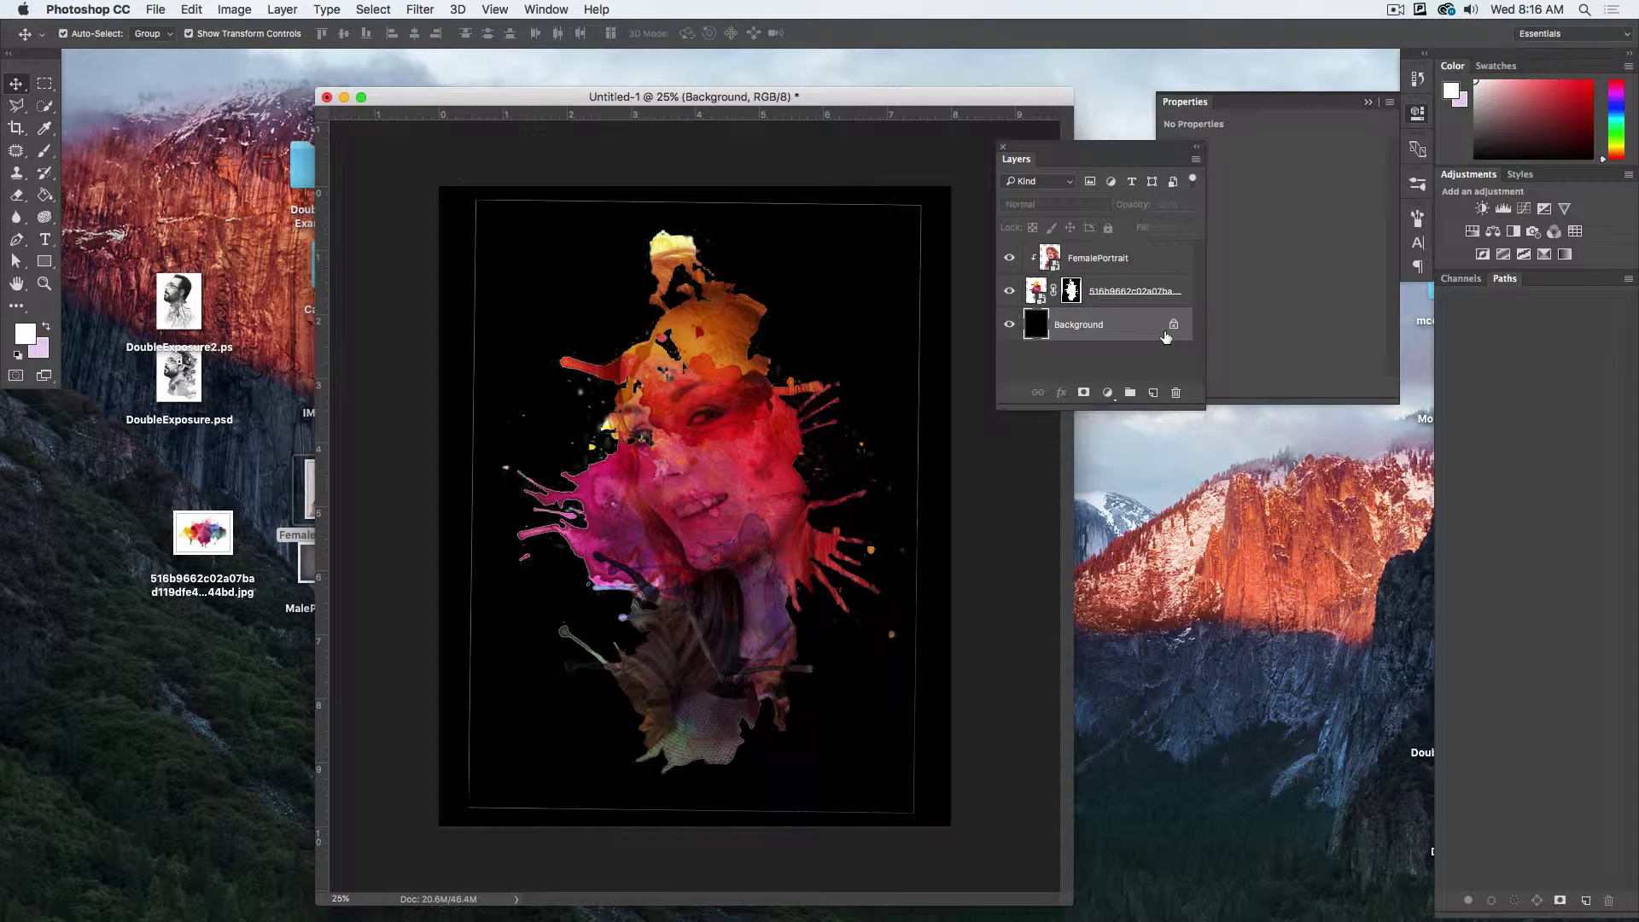
{"action": "left_click", "coordinate": [45, 195]}
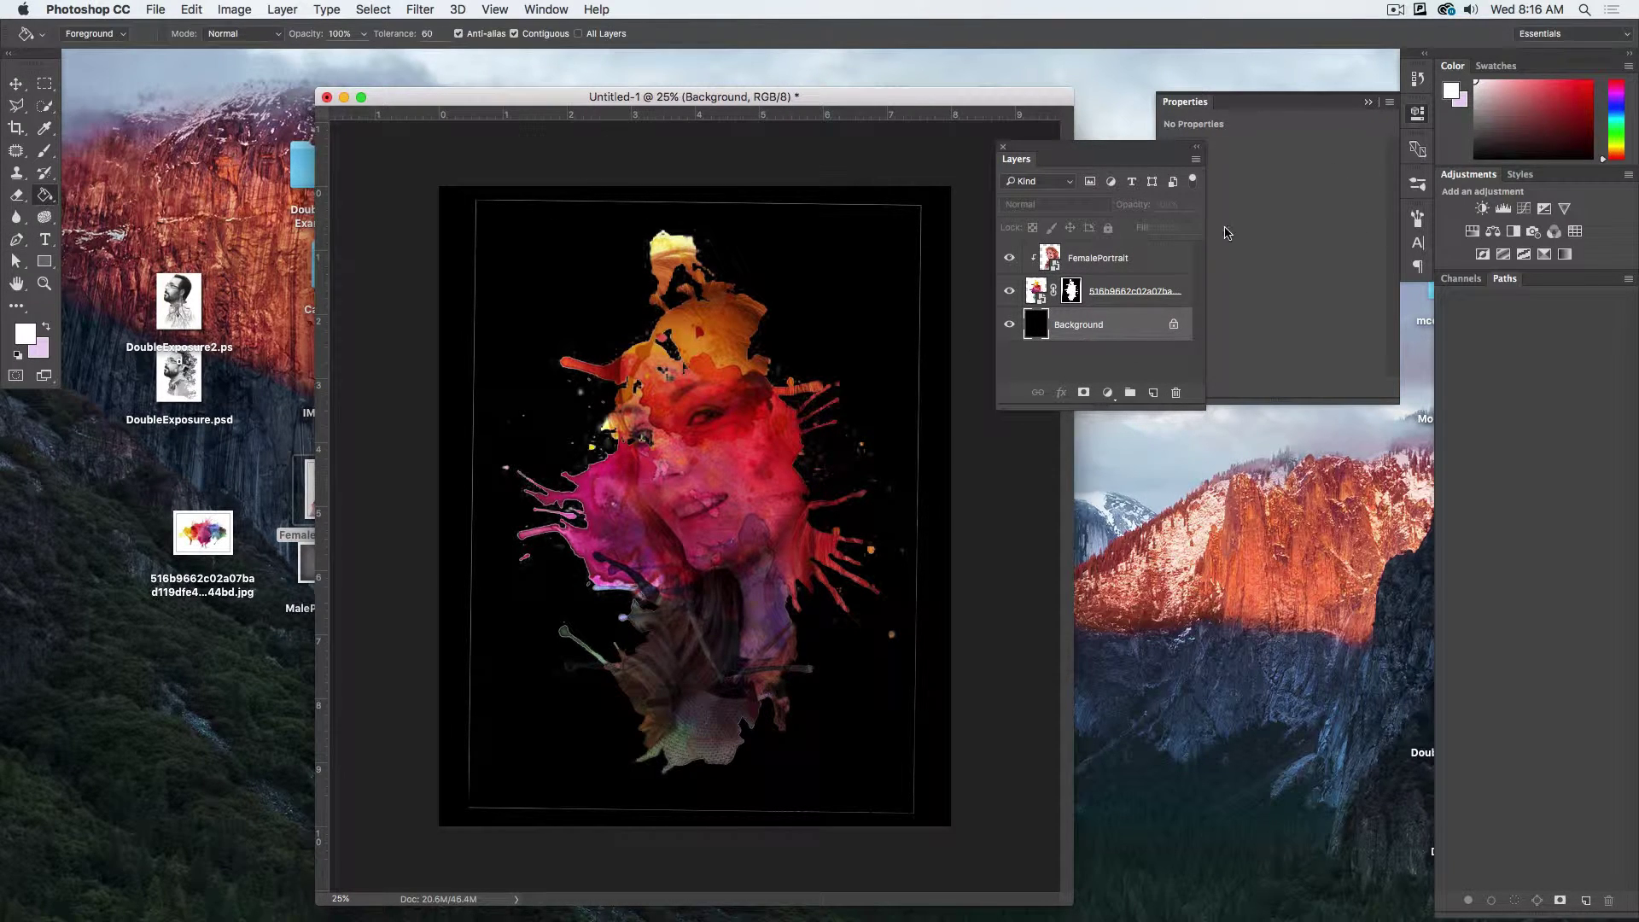
{"action": "left_click", "coordinate": [1622, 124]}
{"action": "left_click_drag", "start_coordinate": [1588, 123], "coordinate": [1554, 123]}
{"action": "left_click", "coordinate": [836, 244]}
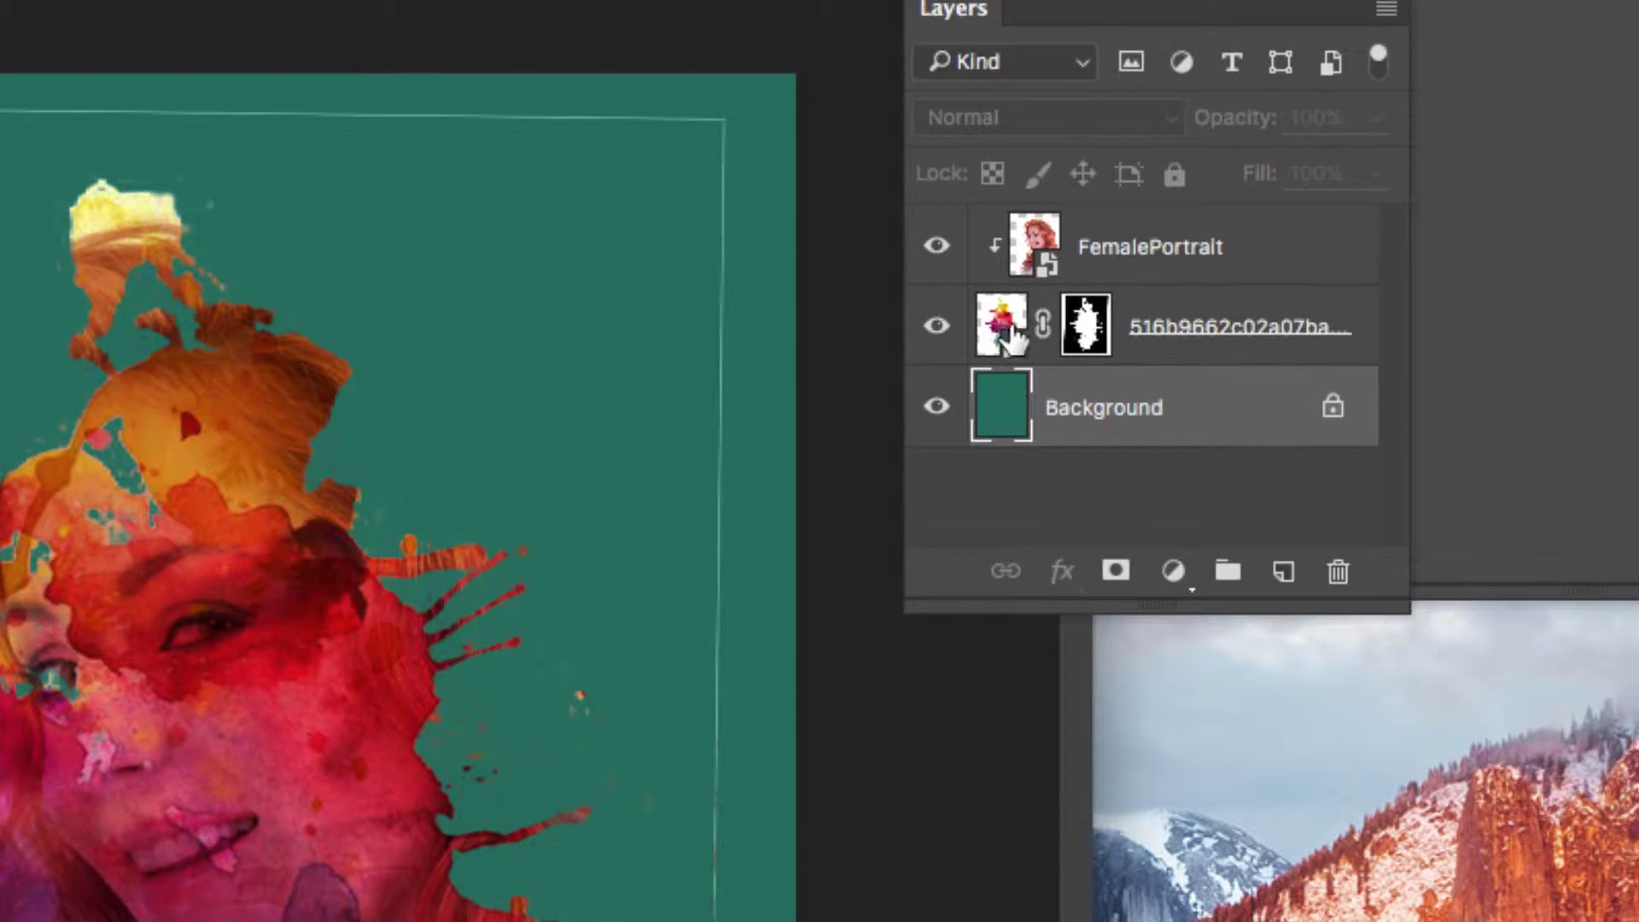
- Set the splash layer's blend mode to Screen
{"action": "left_click", "coordinate": [1013, 340]}
{"action": "left_click", "coordinate": [993, 128]}
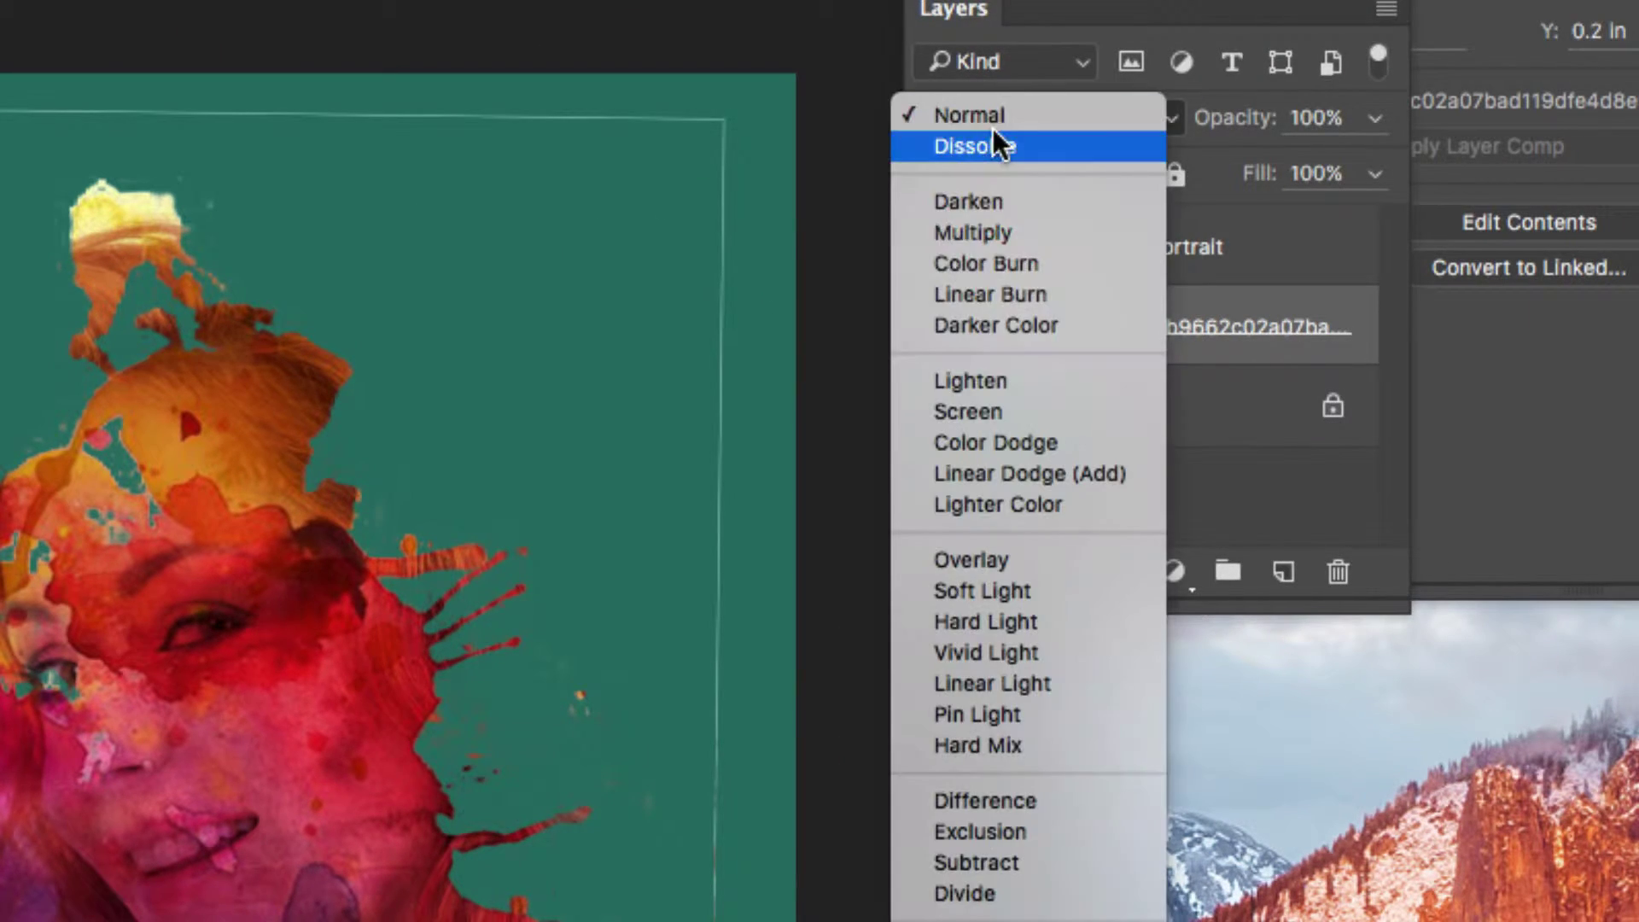
{"action": "left_click", "coordinate": [1038, 412]}
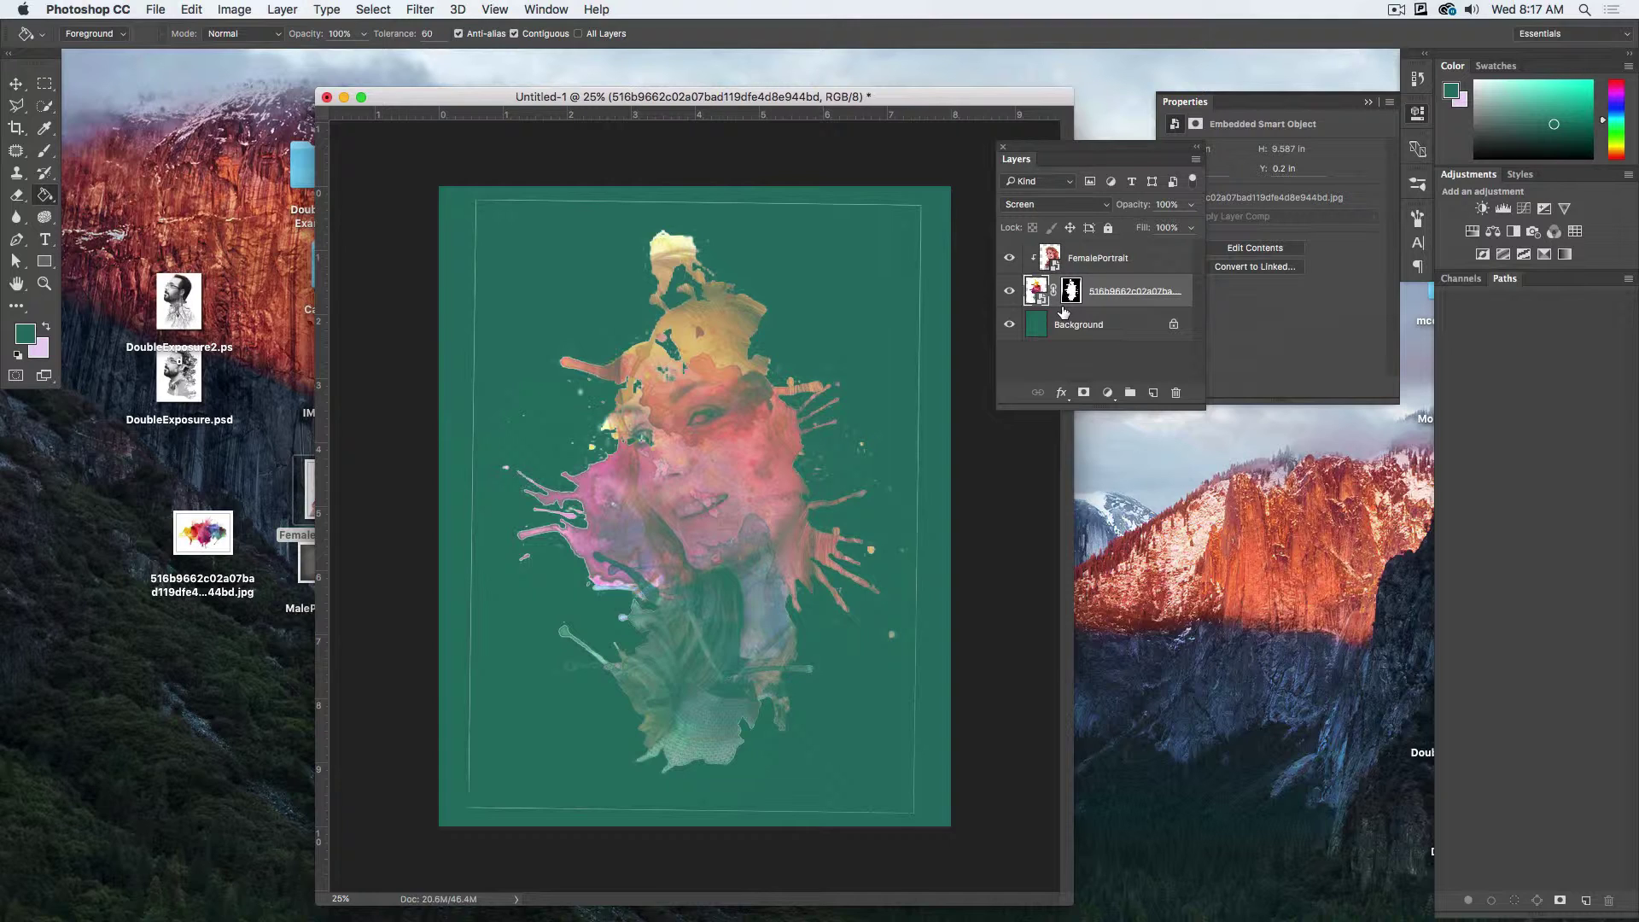
- Close the composition without saving and create a fresh white 8 × 10 inch, 300 ppi document
{"action": "key", "text": "super+w"}
{"action": "left_click", "coordinate": [773, 320]}
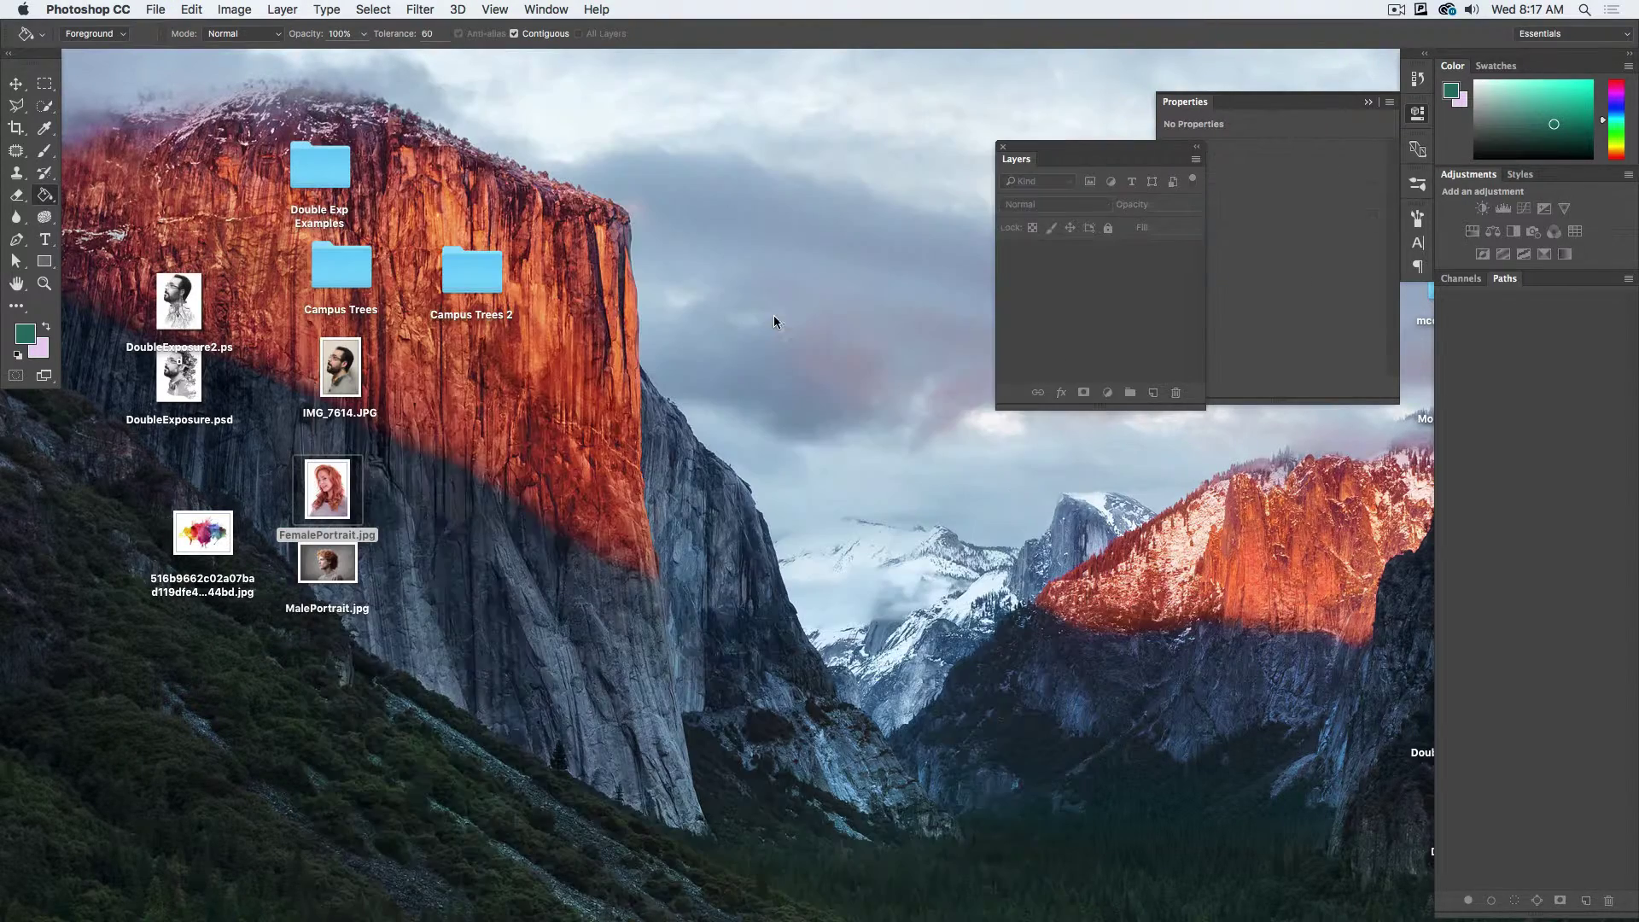
{"action": "left_click", "coordinate": [155, 10]}
{"action": "left_click", "coordinate": [170, 29]}
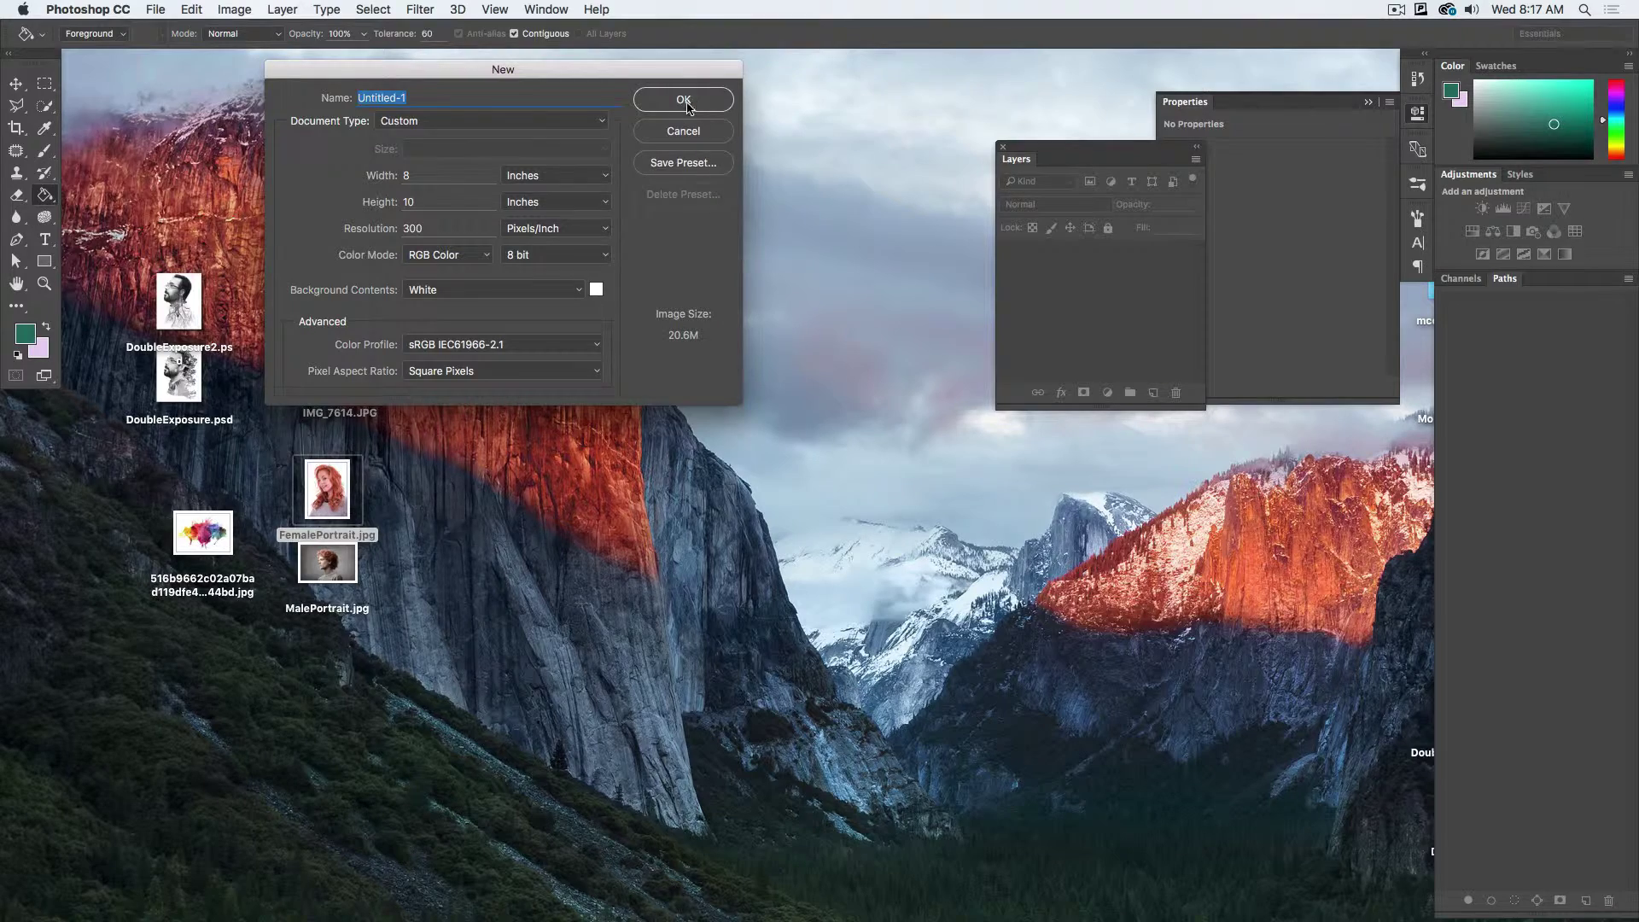
{"action": "left_click", "coordinate": [684, 99]}
{"action": "left_click_drag", "start_coordinate": [201, 74], "coordinate": [608, 119]}
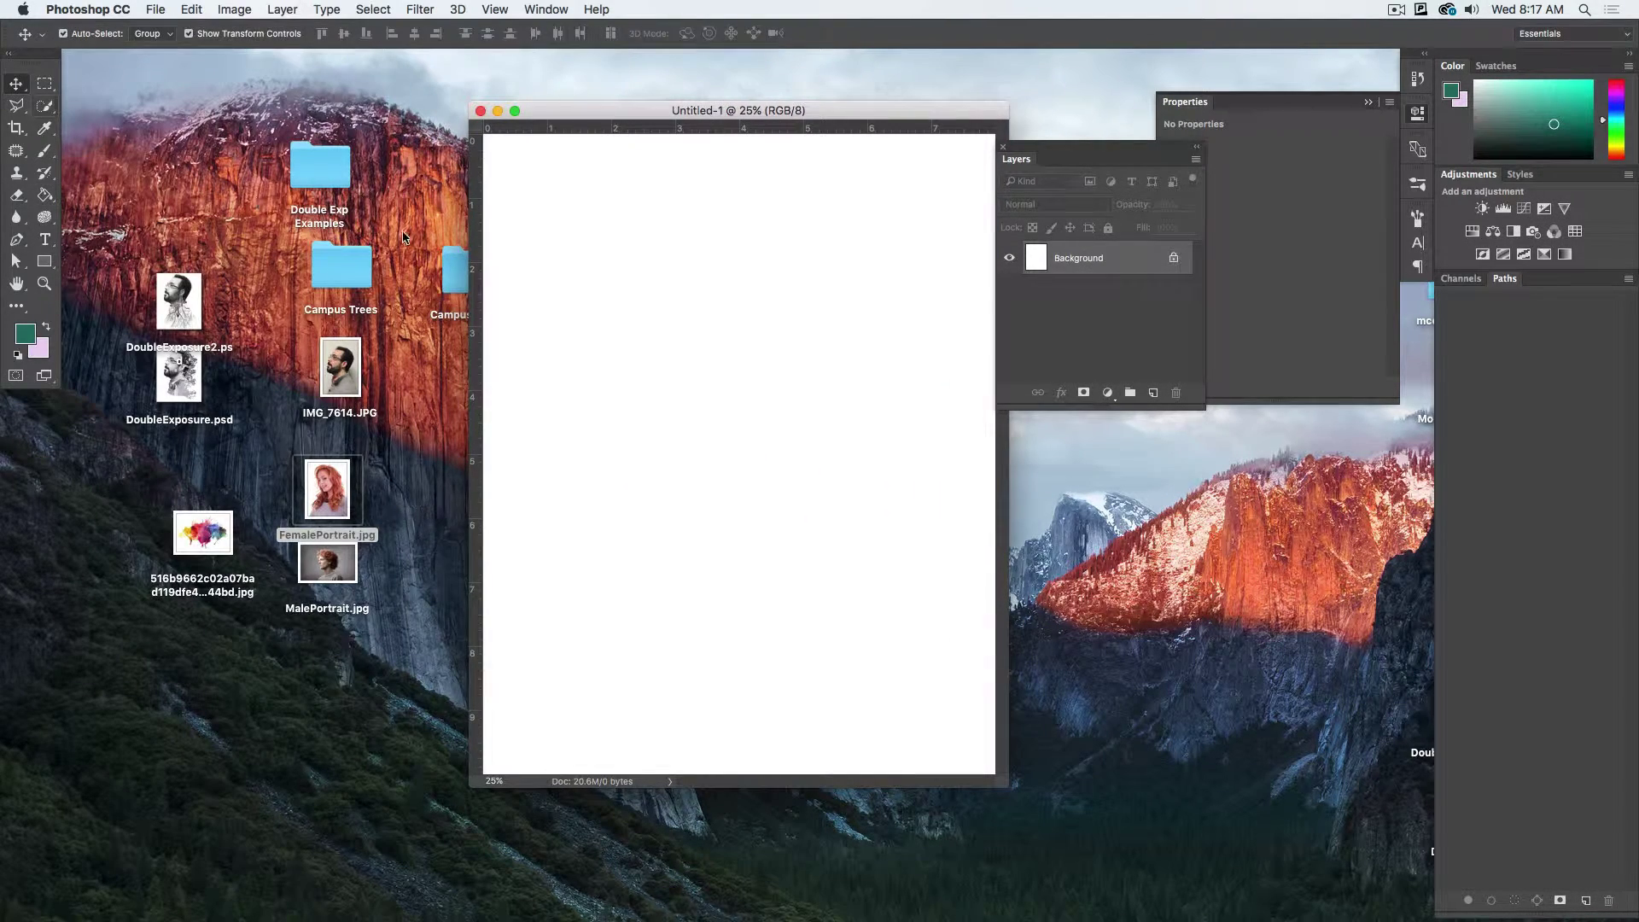
{"action": "left_click", "coordinate": [410, 272]}
- Preview the Campus Trees 2 photos in Quick Look and place IMG_7612.JPG onto the blank page
{"action": "double_click", "coordinate": [455, 268]}
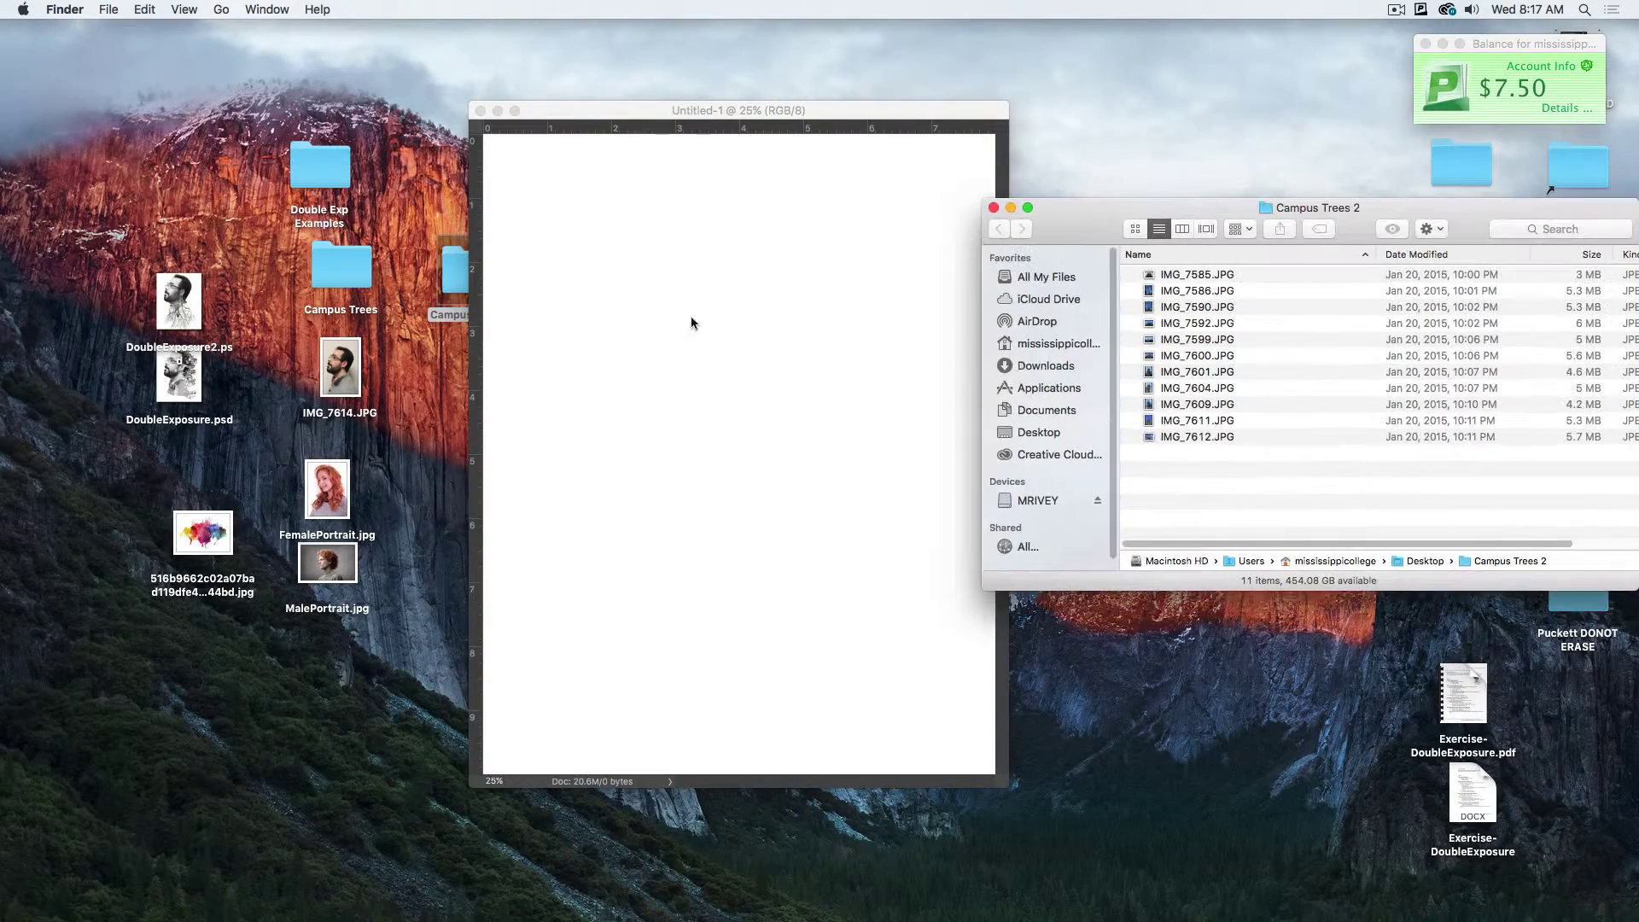
{"action": "left_click", "coordinate": [1233, 339]}
{"action": "key", "text": "space"}
{"action": "key", "text": "Down"}
{"action": "key", "text": "Down"}
{"action": "key", "text": "Down"}
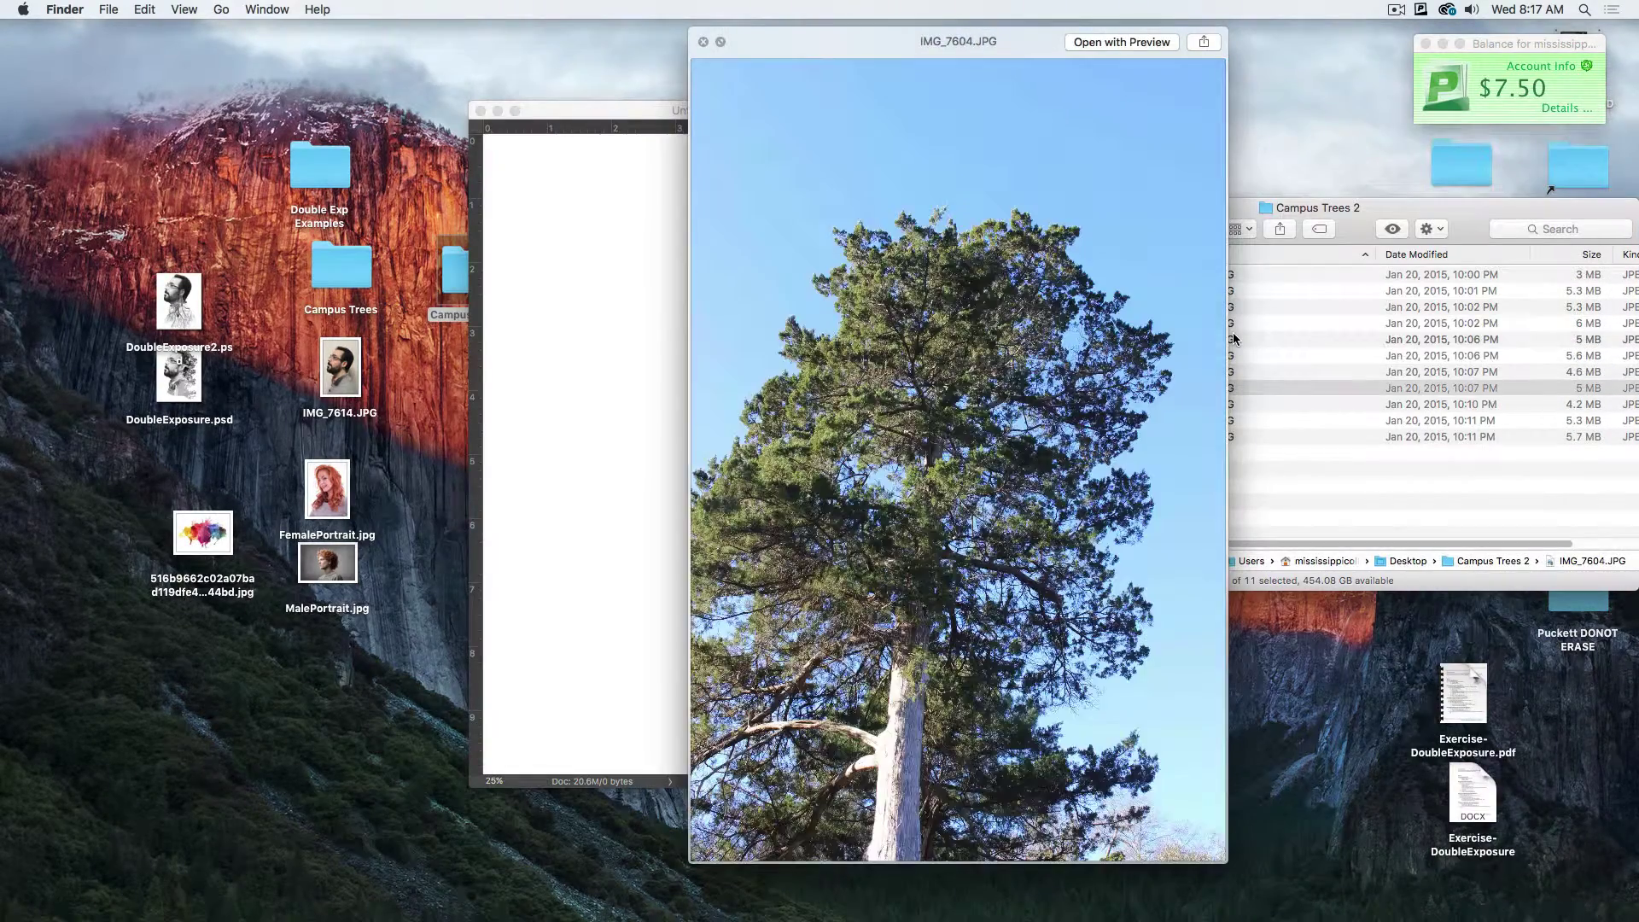
{"action": "key", "text": "Down"}
{"action": "key", "text": "Down"}
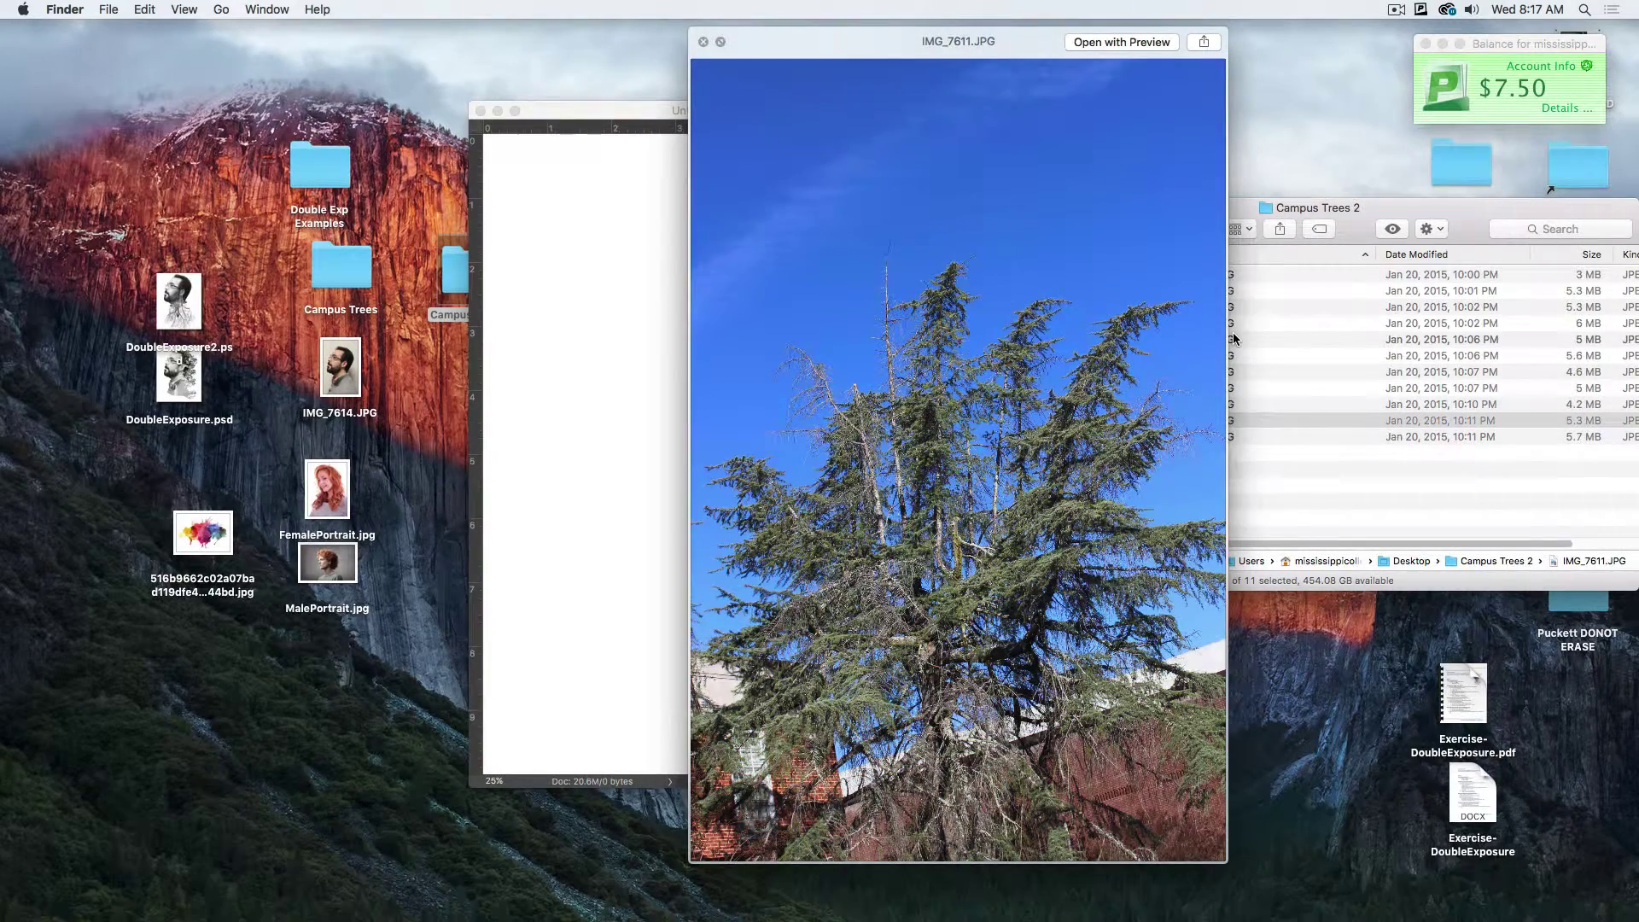
{"action": "key", "text": "Down"}
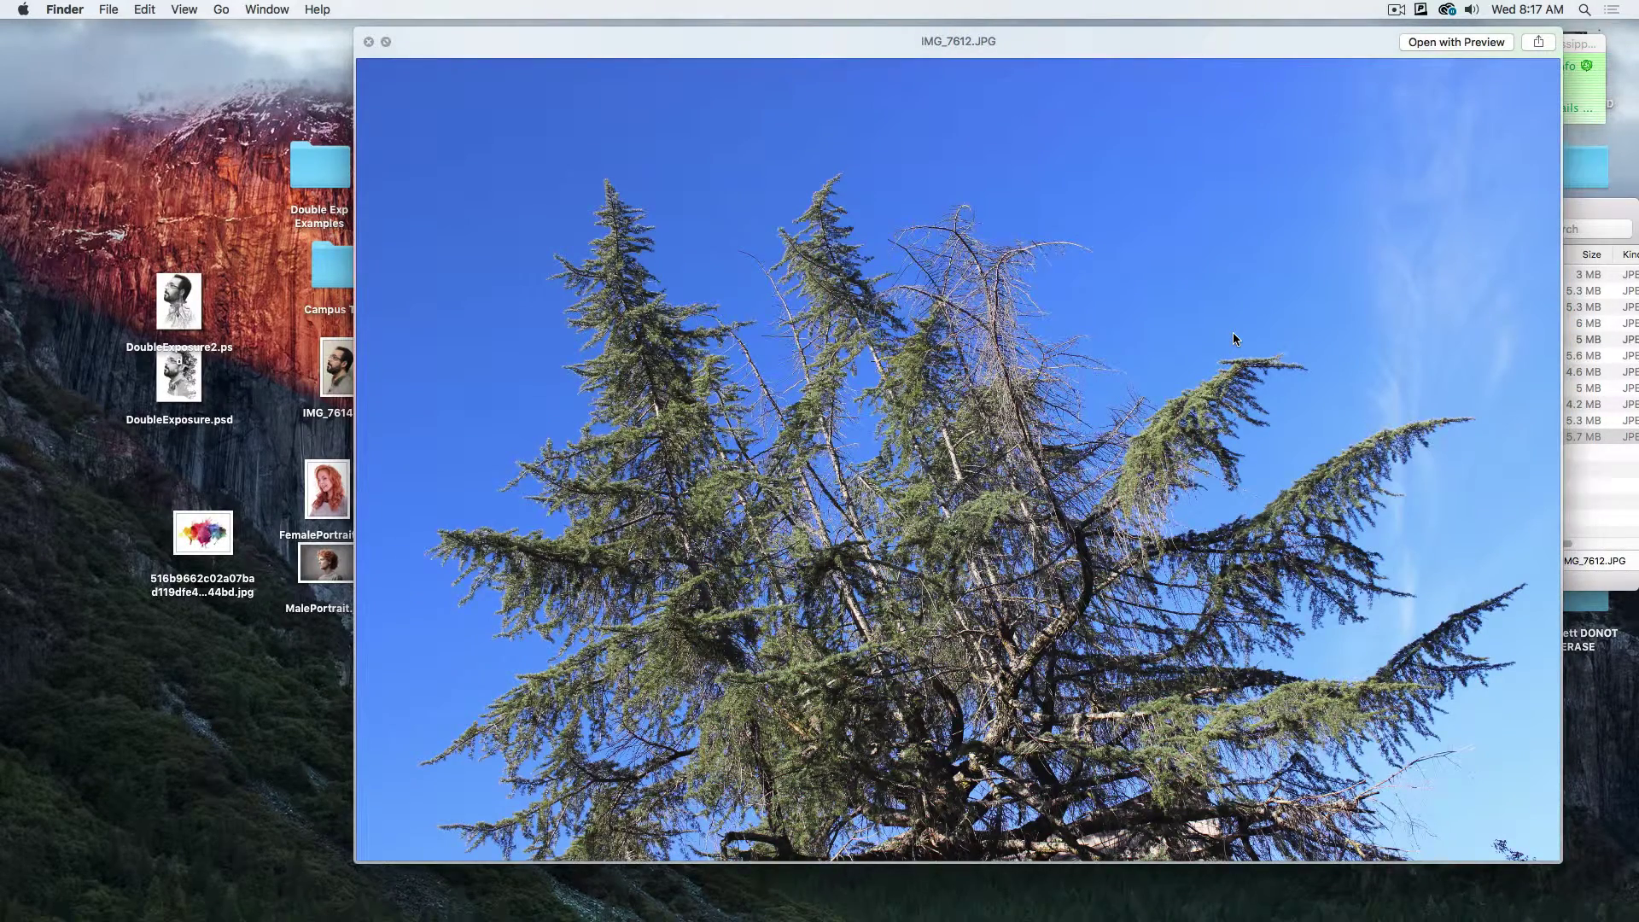
{"action": "key", "text": "space"}
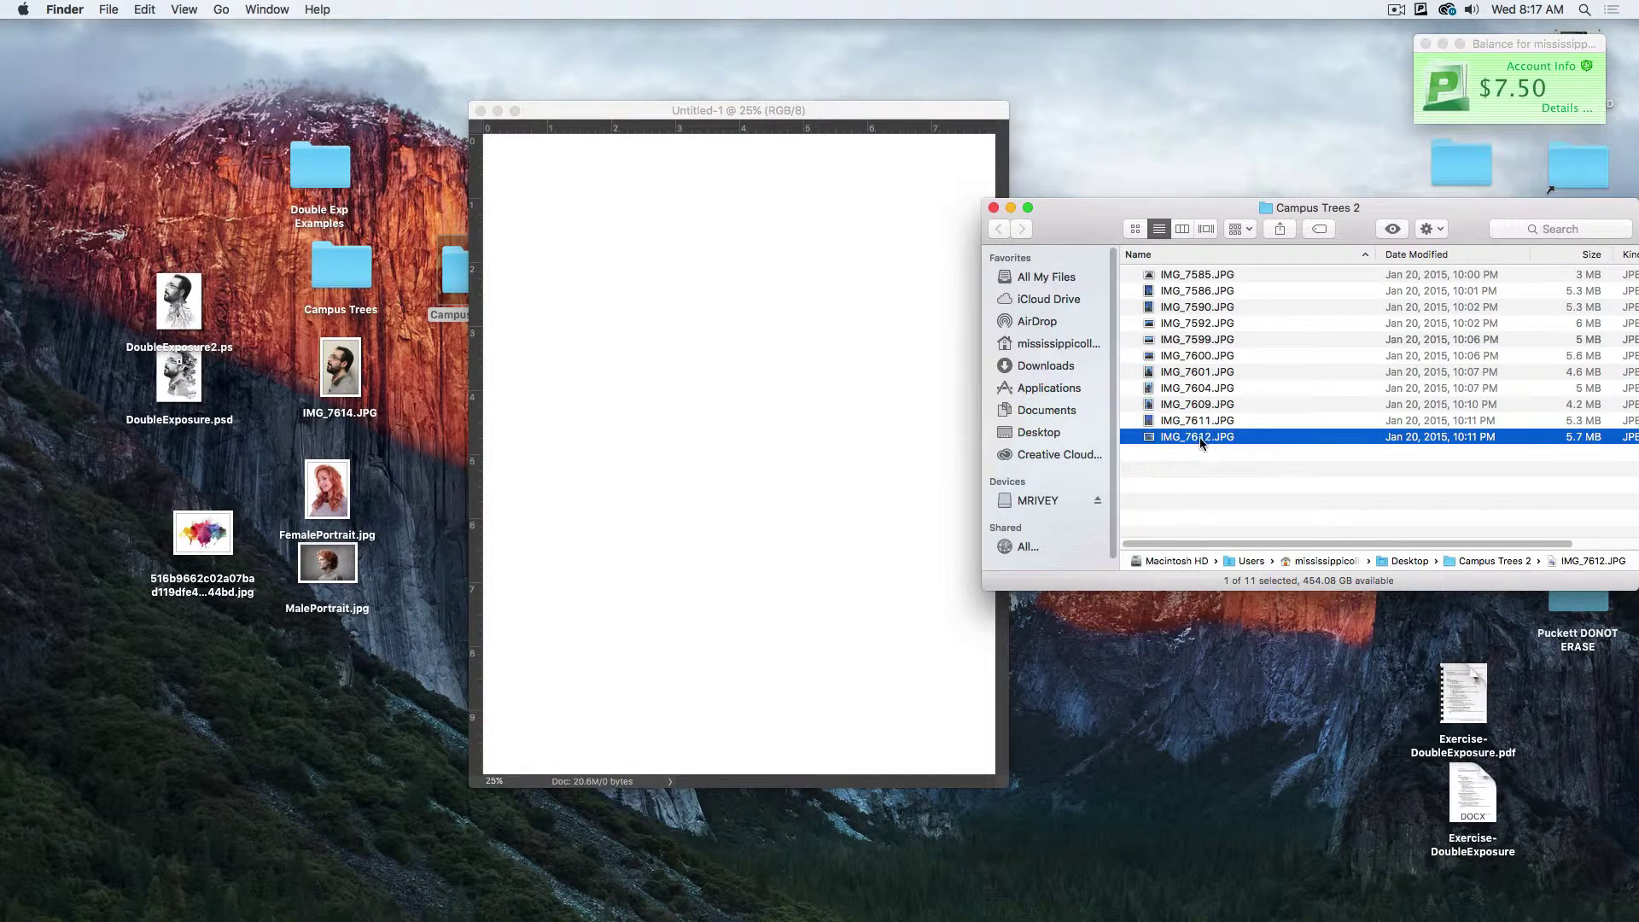
{"action": "left_click_drag", "start_coordinate": [1199, 439], "coordinate": [737, 456]}
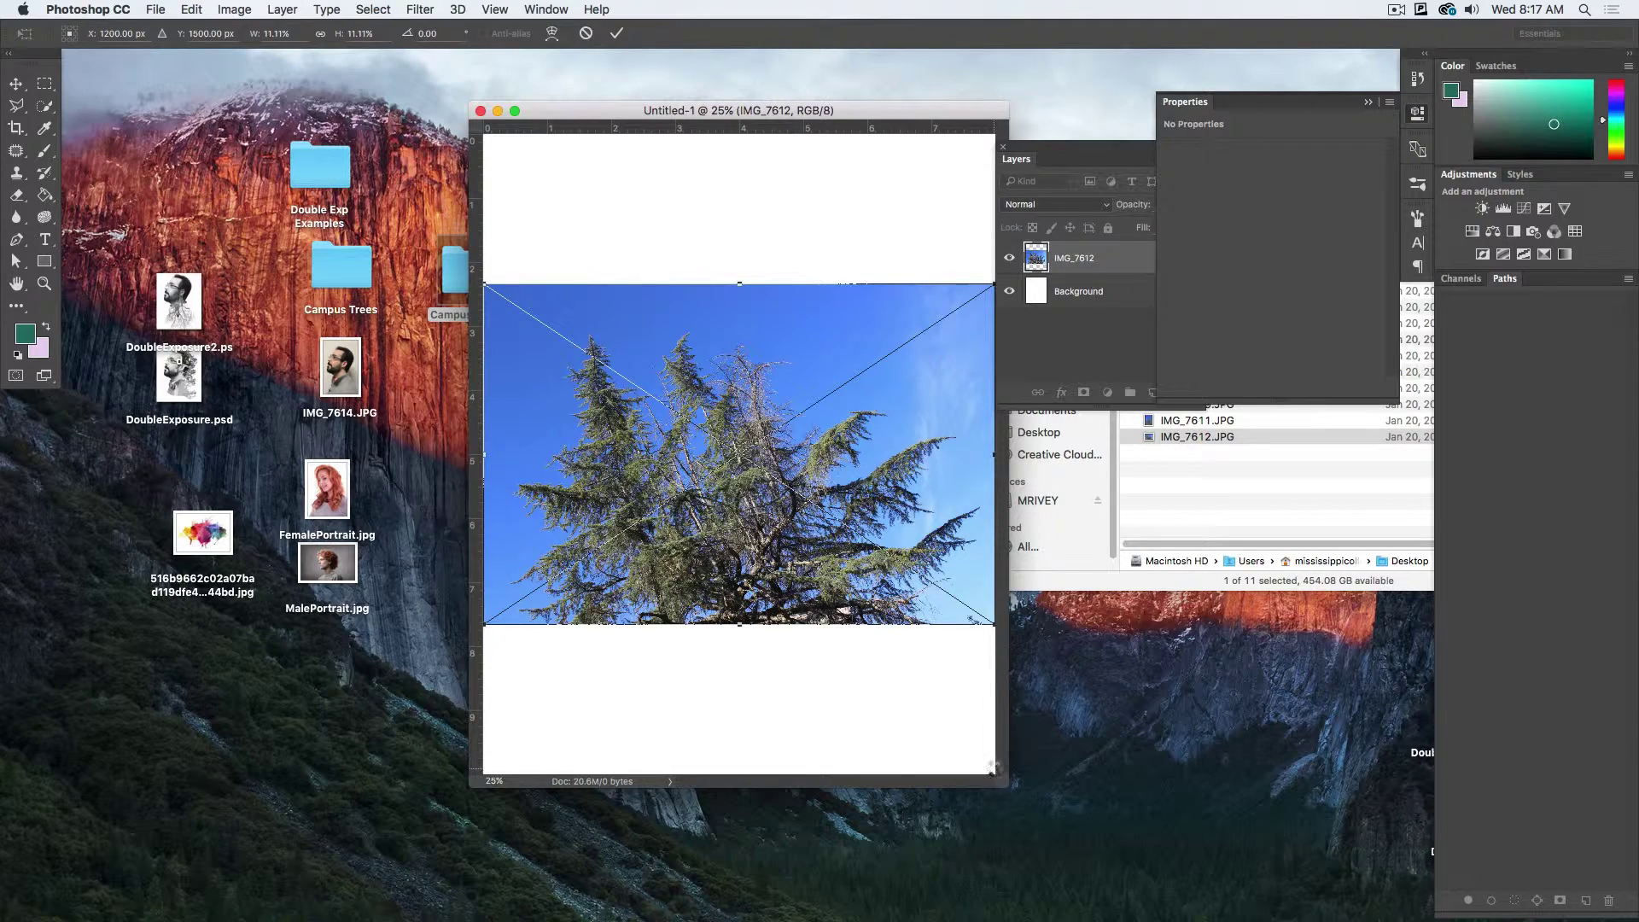
- Commit the IMG_7612 placement and switch to full-screen view, shifting the page into place
{"action": "key", "text": "Return"}
{"action": "key", "text": "f"}
{"action": "left_click_drag", "start_coordinate": [963, 768], "coordinate": [683, 632]}
{"action": "scroll", "coordinate": [684, 630], "scroll_direction": "right", "scroll_amount": 2}
{"action": "scroll", "coordinate": [523, 629], "scroll_direction": "up", "scroll_amount": 3}
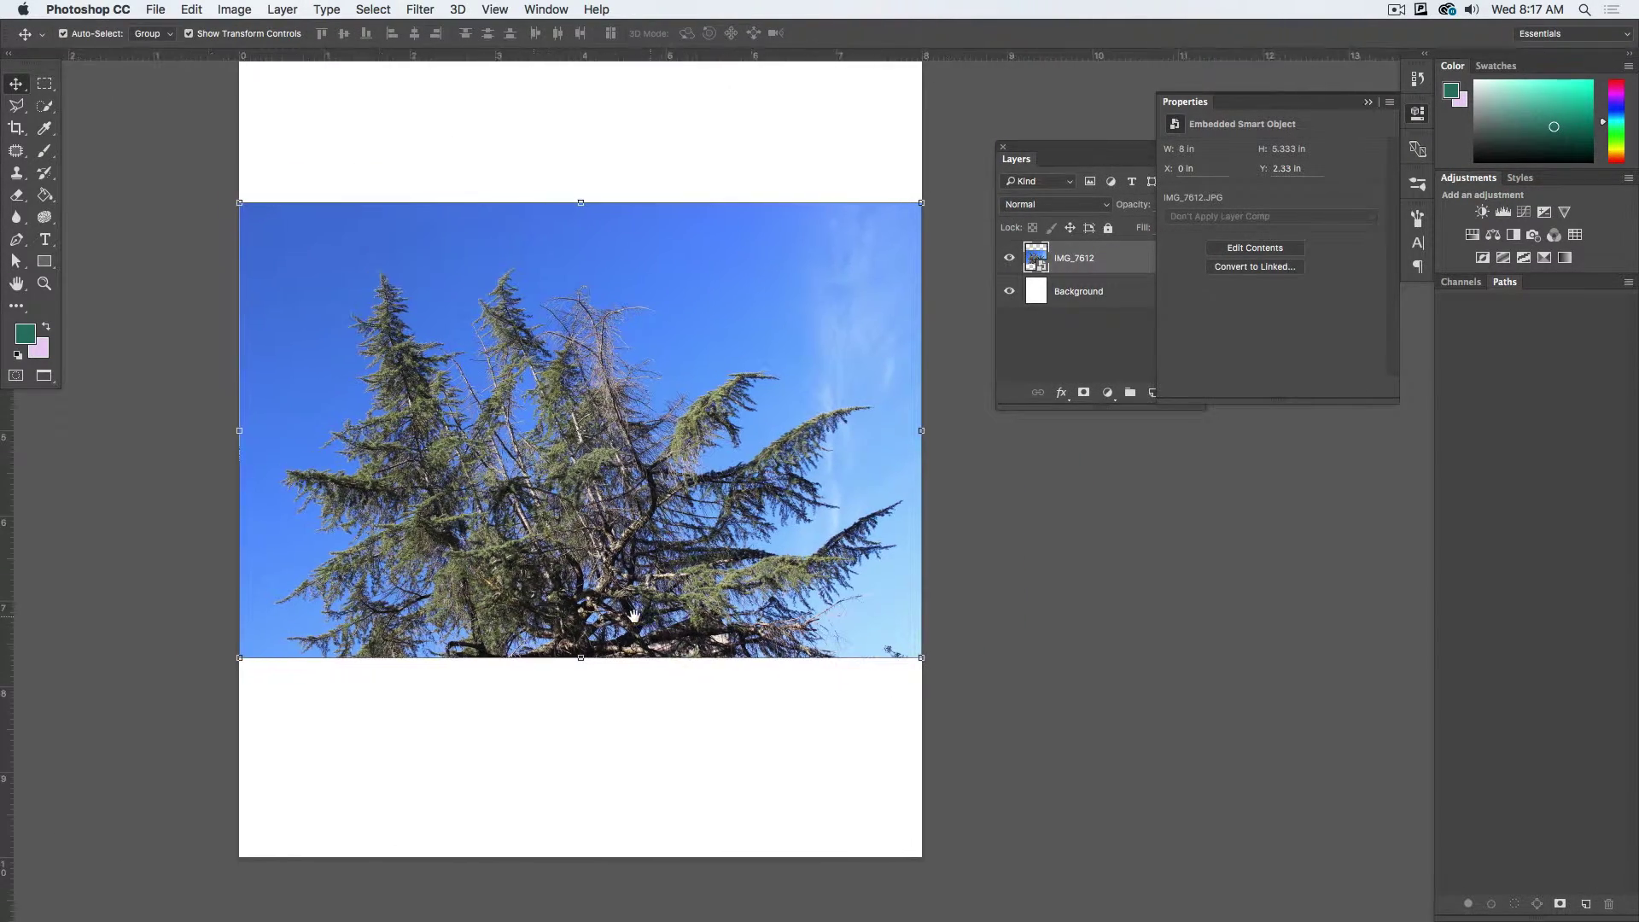
{"action": "scroll", "coordinate": [634, 615], "scroll_direction": "up", "scroll_amount": 2}
{"action": "scroll", "coordinate": [529, 555], "scroll_direction": "up", "scroll_amount": 2}
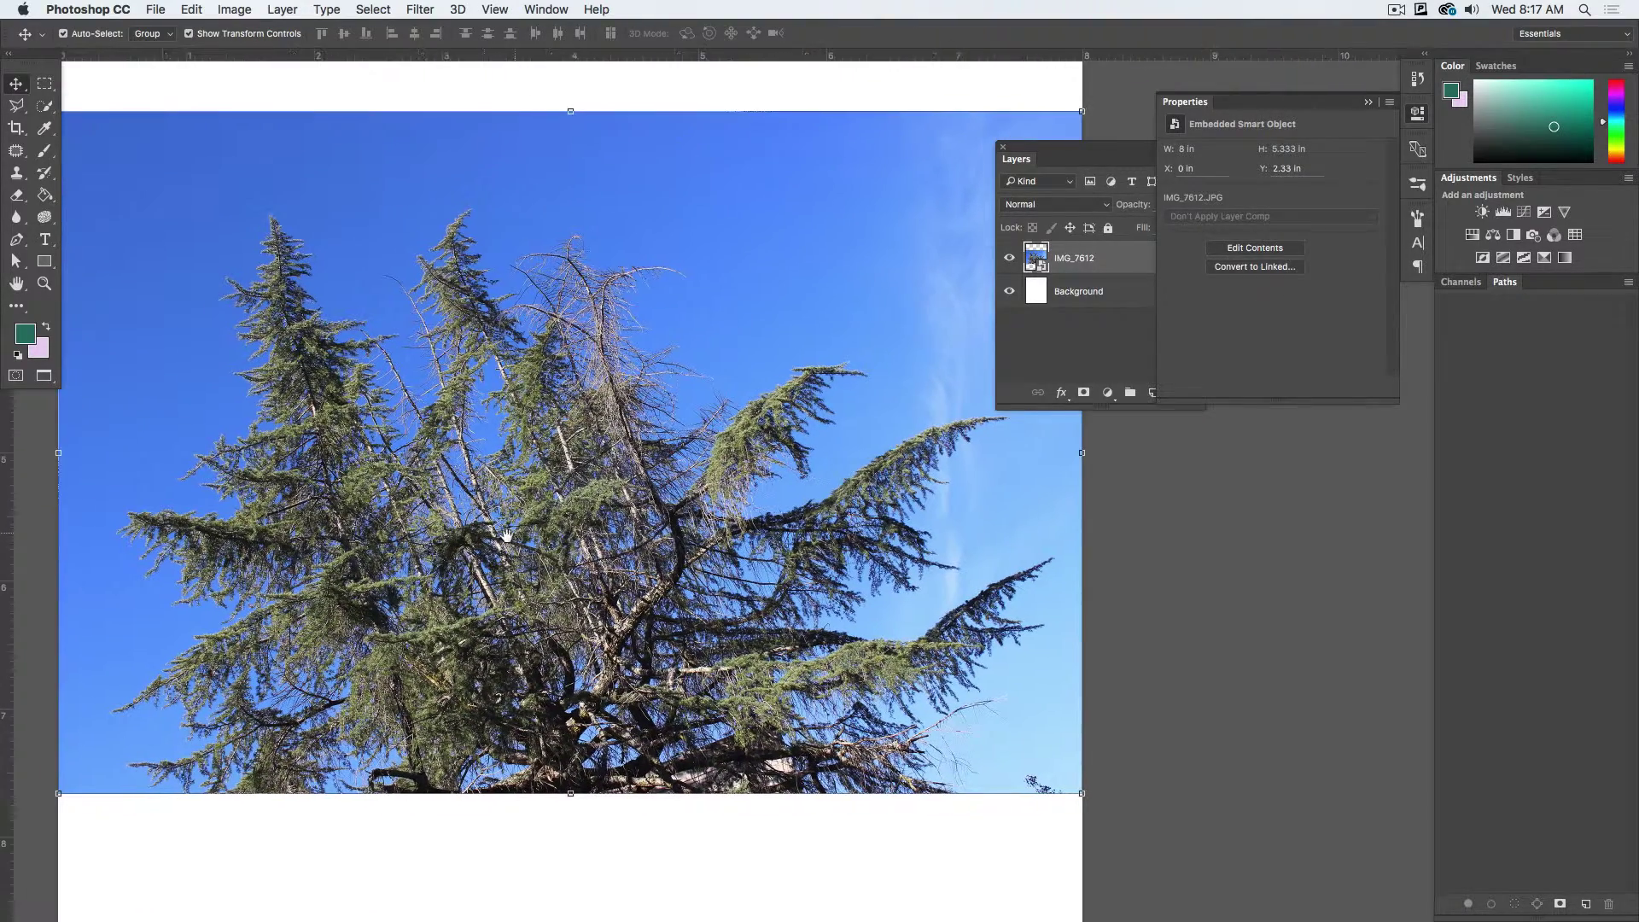
- Close the Properties panel and move the Layers panel away from the canvas
{"action": "left_click", "coordinate": [1418, 123]}
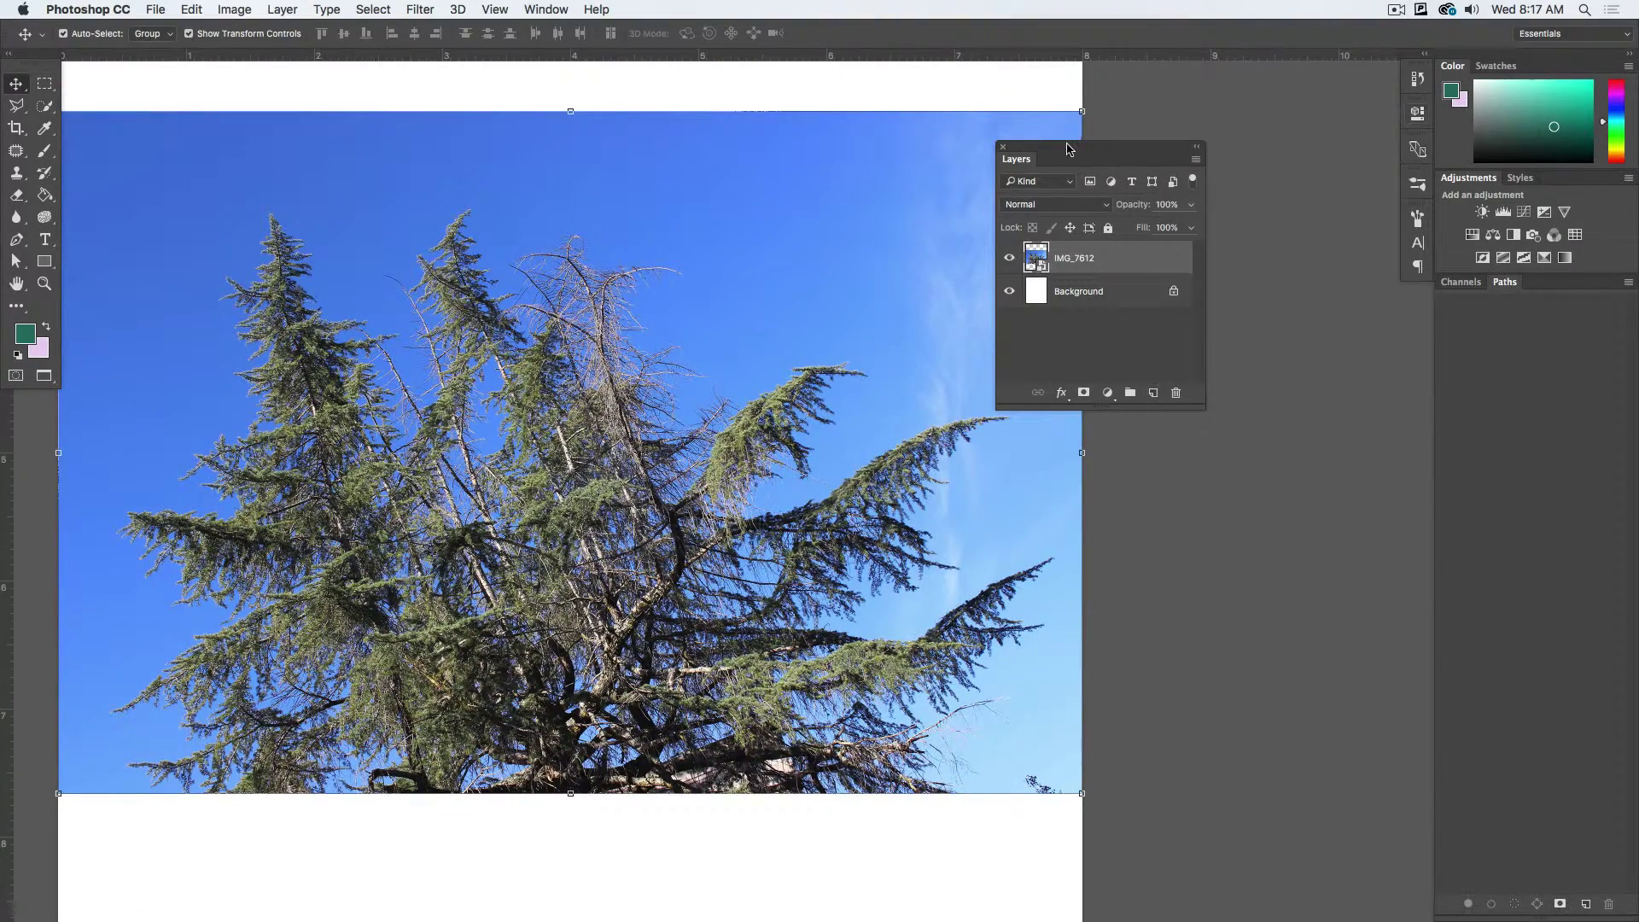
{"action": "left_click_drag", "start_coordinate": [1064, 152], "coordinate": [1195, 170]}
{"action": "scroll", "coordinate": [768, 307], "scroll_direction": "left", "scroll_amount": 2}
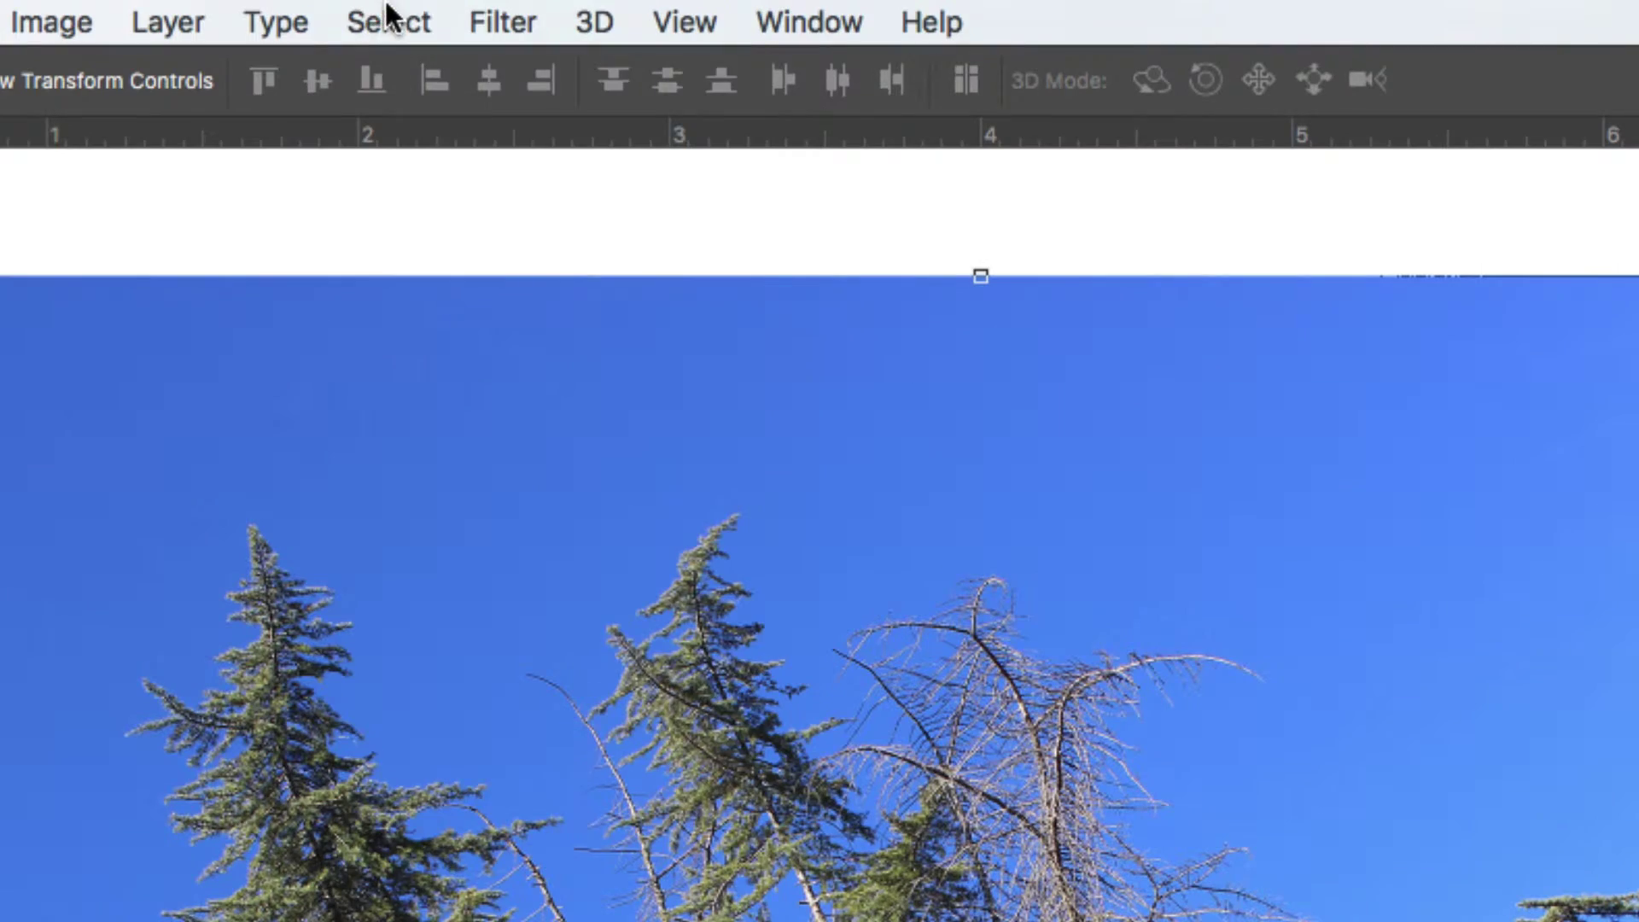
- Select the sky with Color Range at Fuzziness 174, inverted to the trees, and add it as IMG_7612's layer mask
{"action": "left_click", "coordinate": [371, 5]}
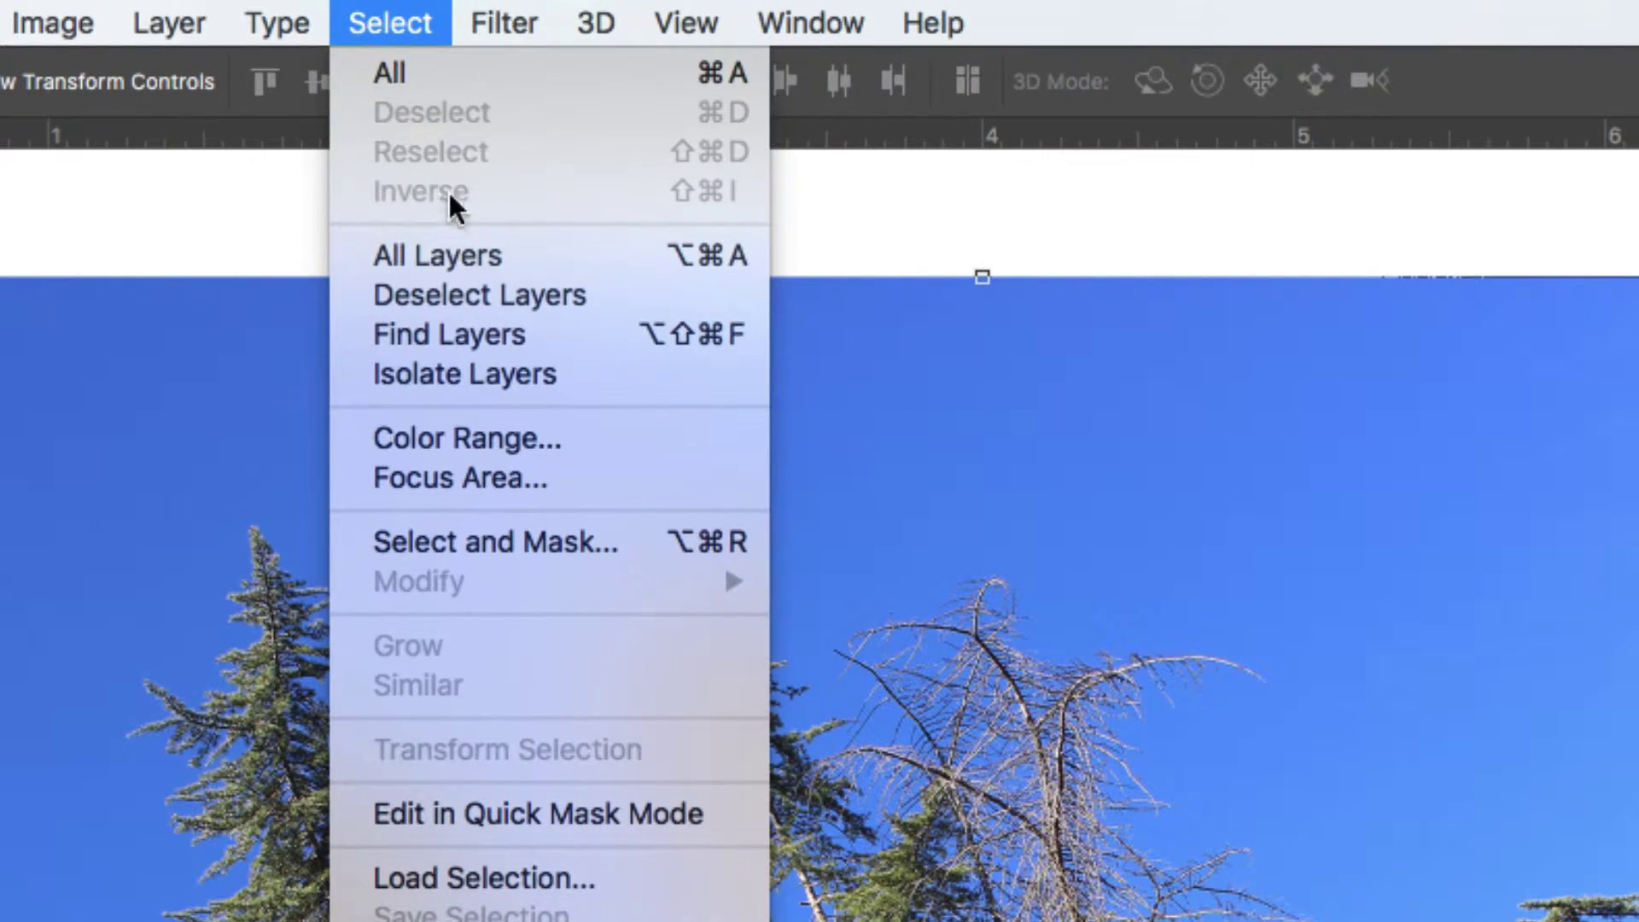
{"action": "left_click", "coordinate": [464, 437]}
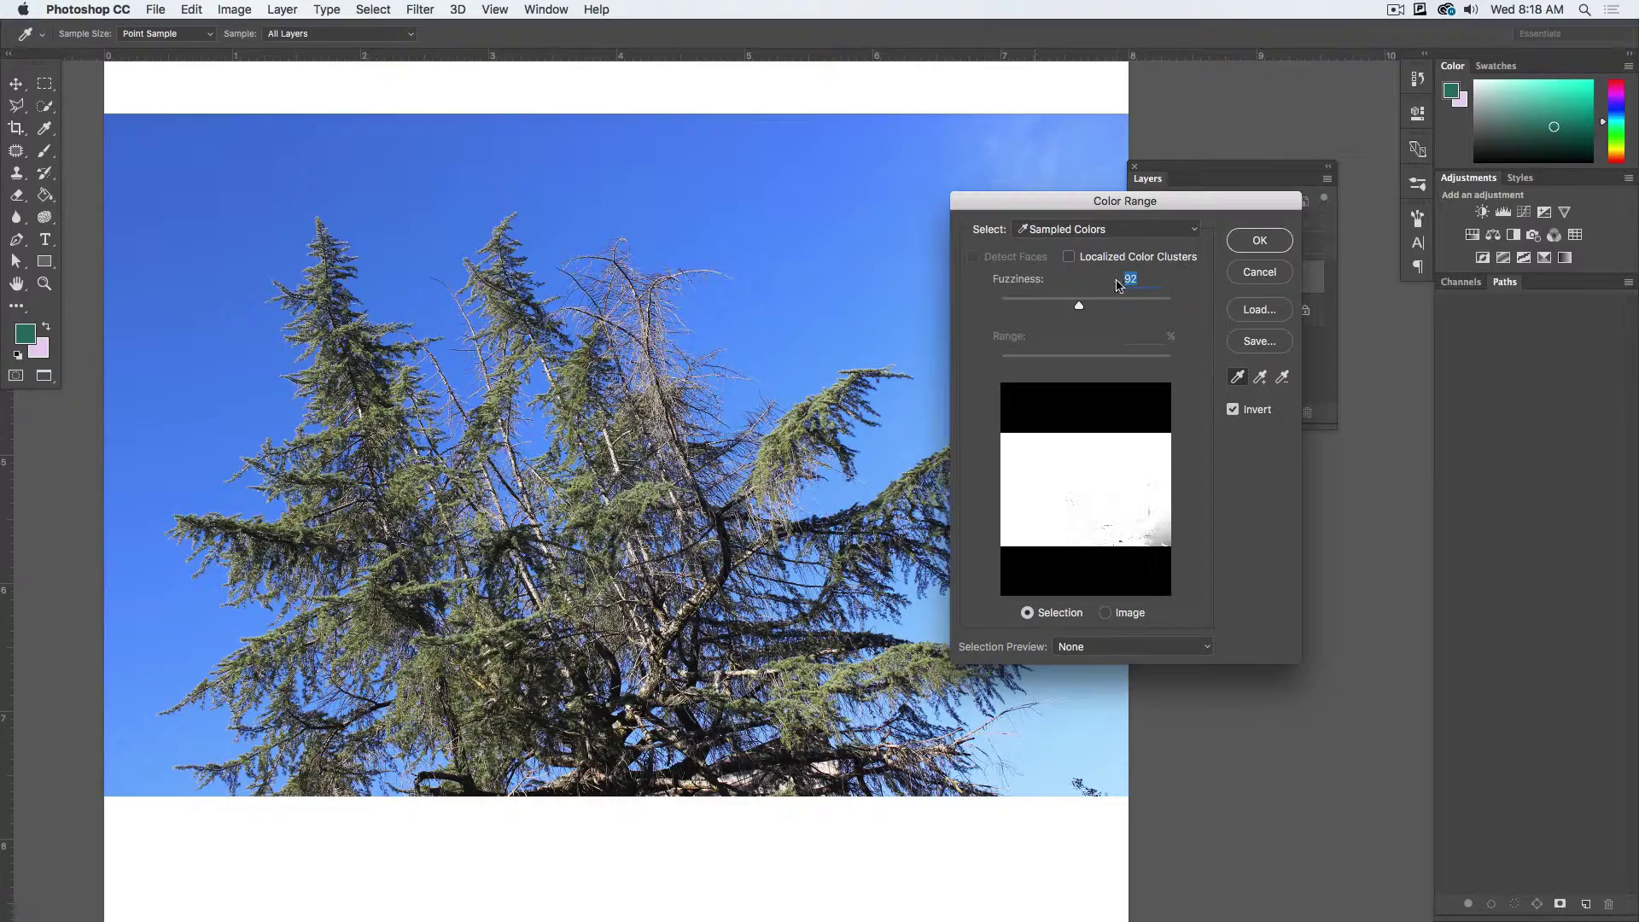
{"action": "key", "text": "super"}
{"action": "key", "text": "super"}
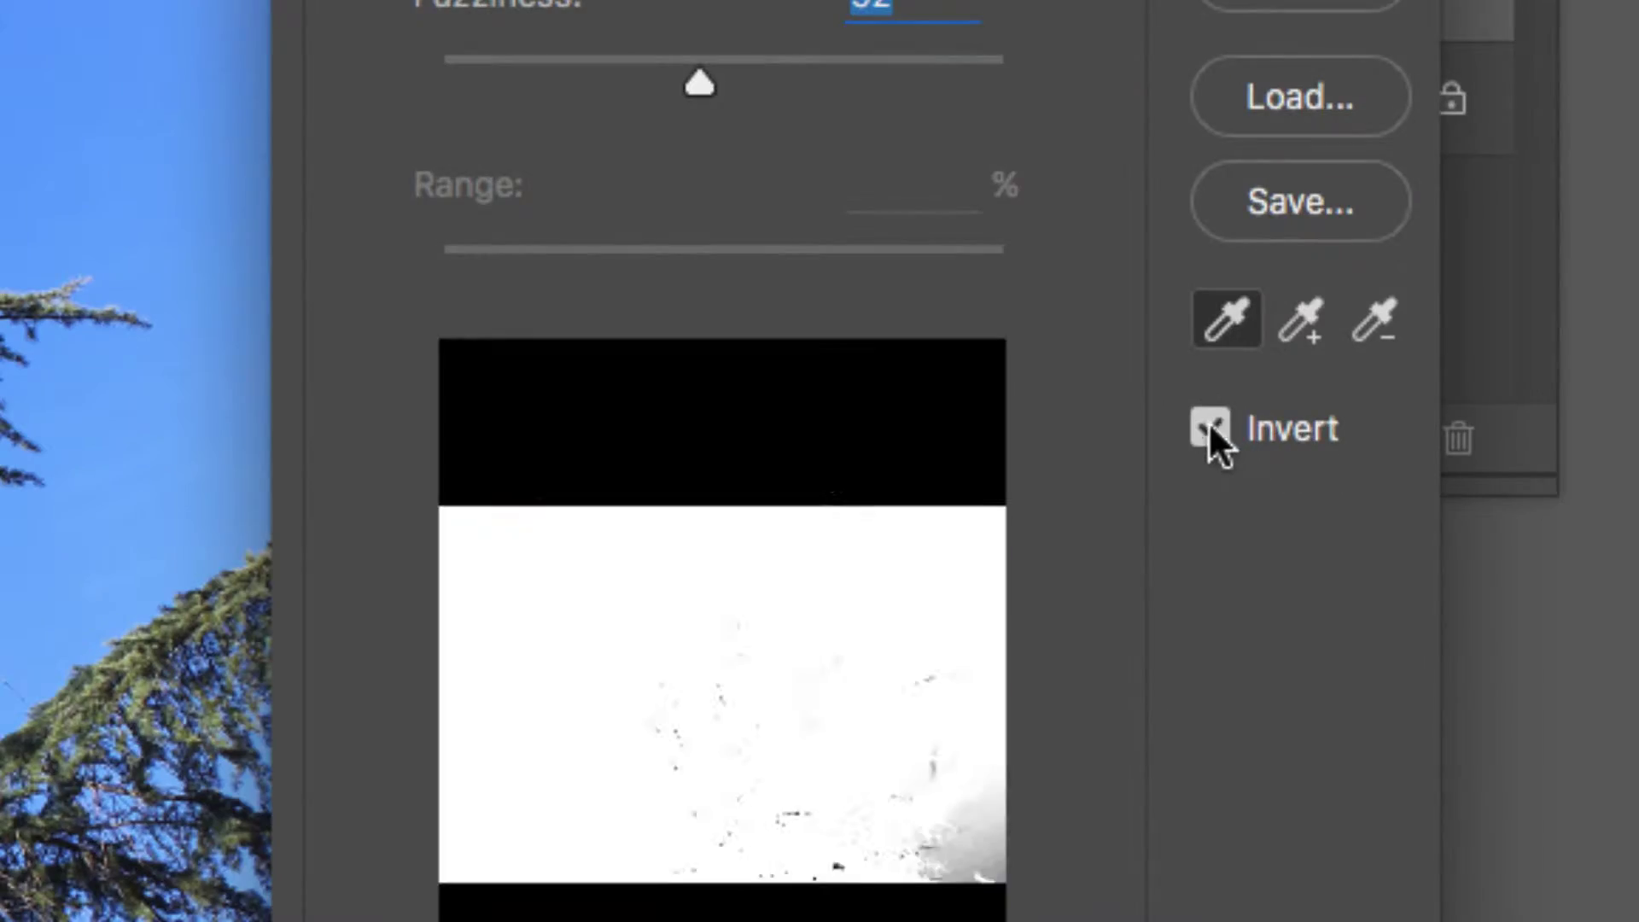
{"action": "left_click", "coordinate": [1211, 427]}
{"action": "key", "text": "super"}
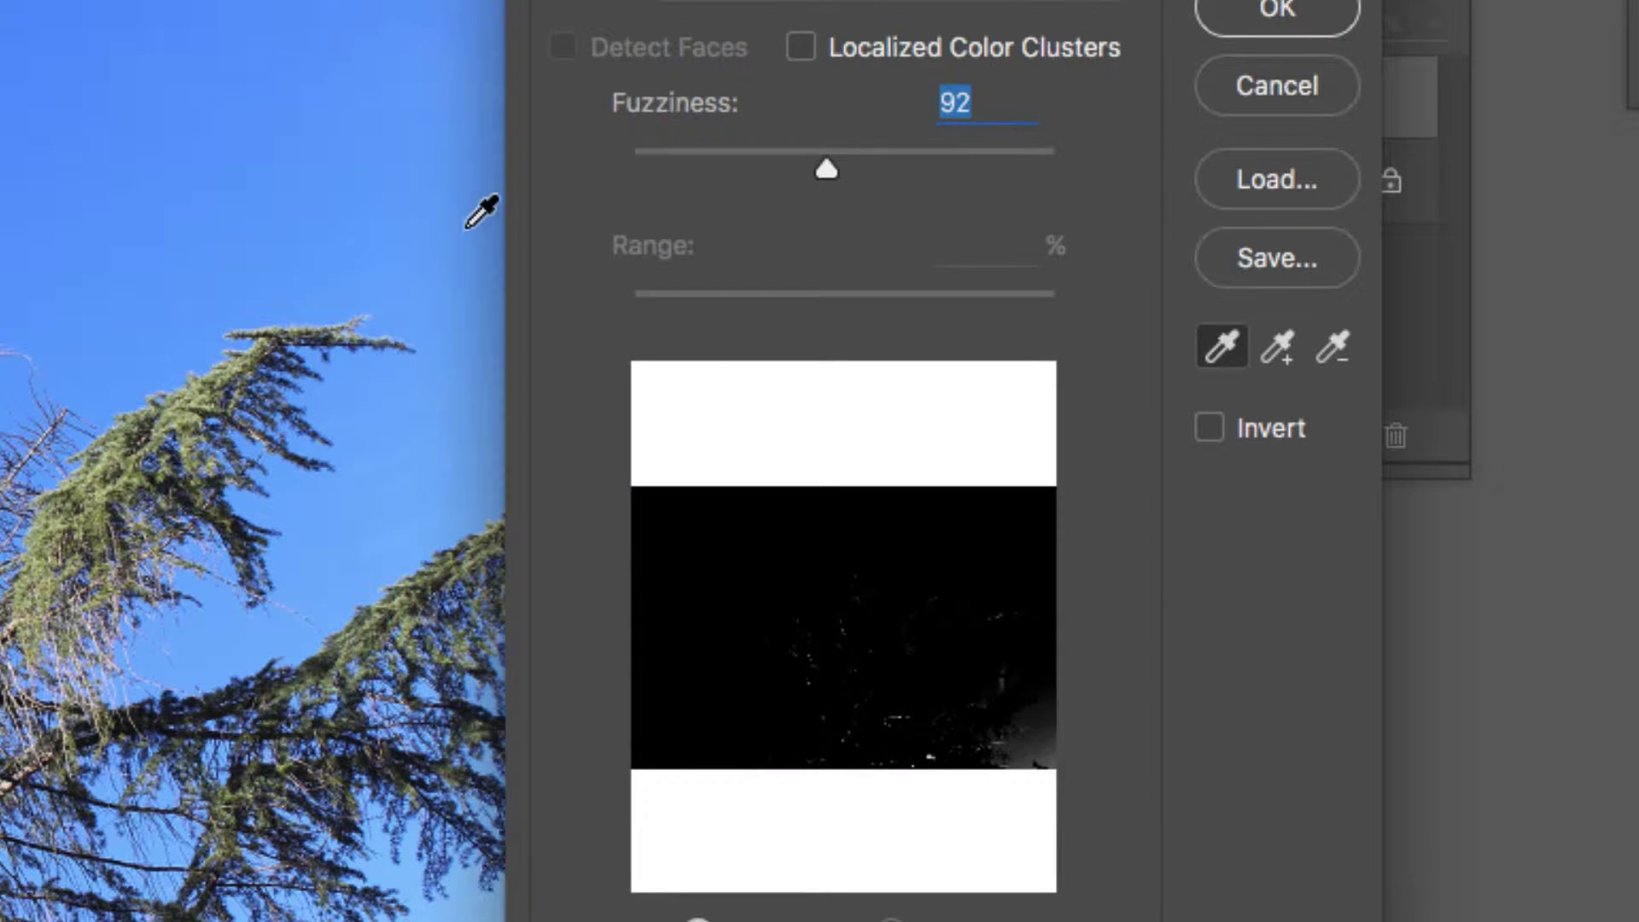
{"action": "left_click", "coordinate": [209, 132]}
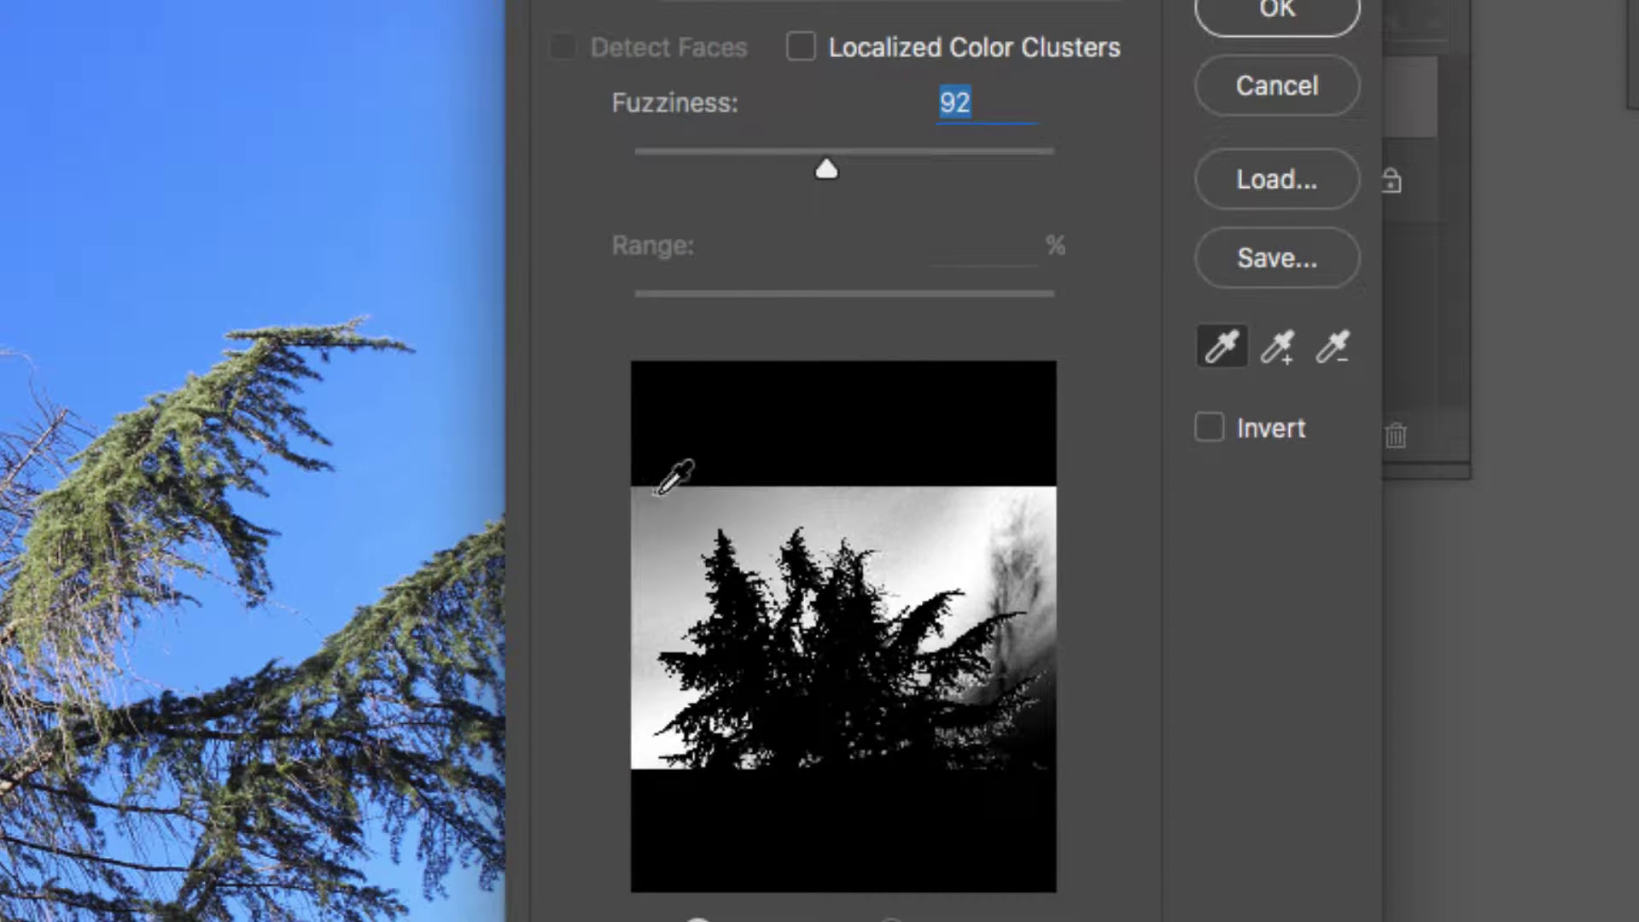
{"action": "key", "text": "super"}
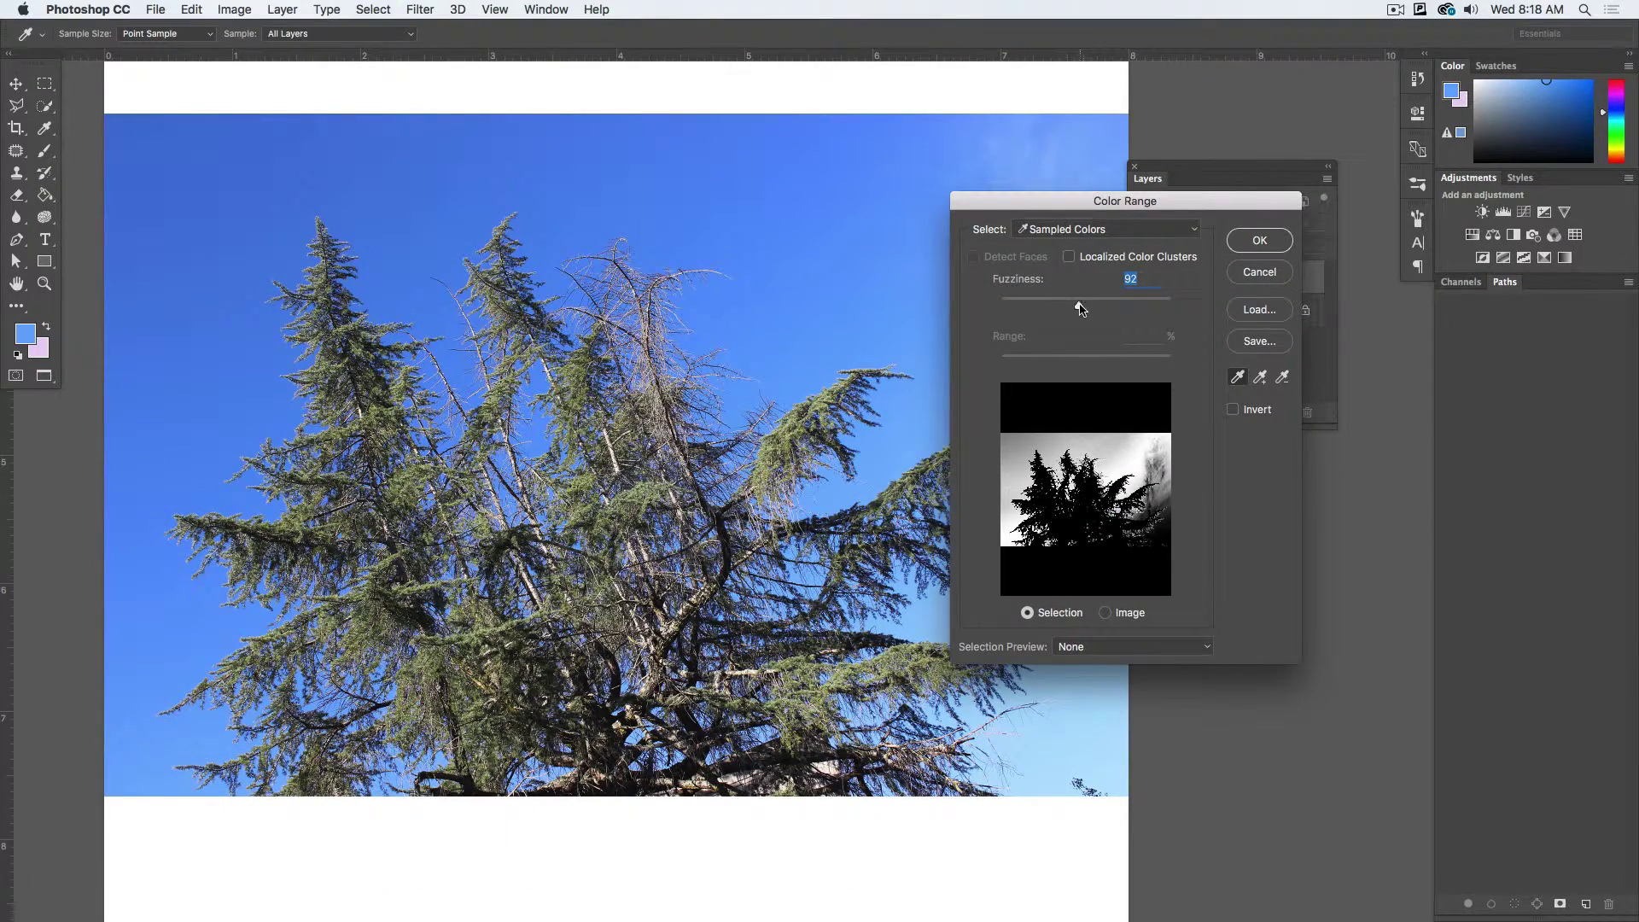
{"action": "left_click_drag", "start_coordinate": [1080, 308], "coordinate": [1149, 305]}
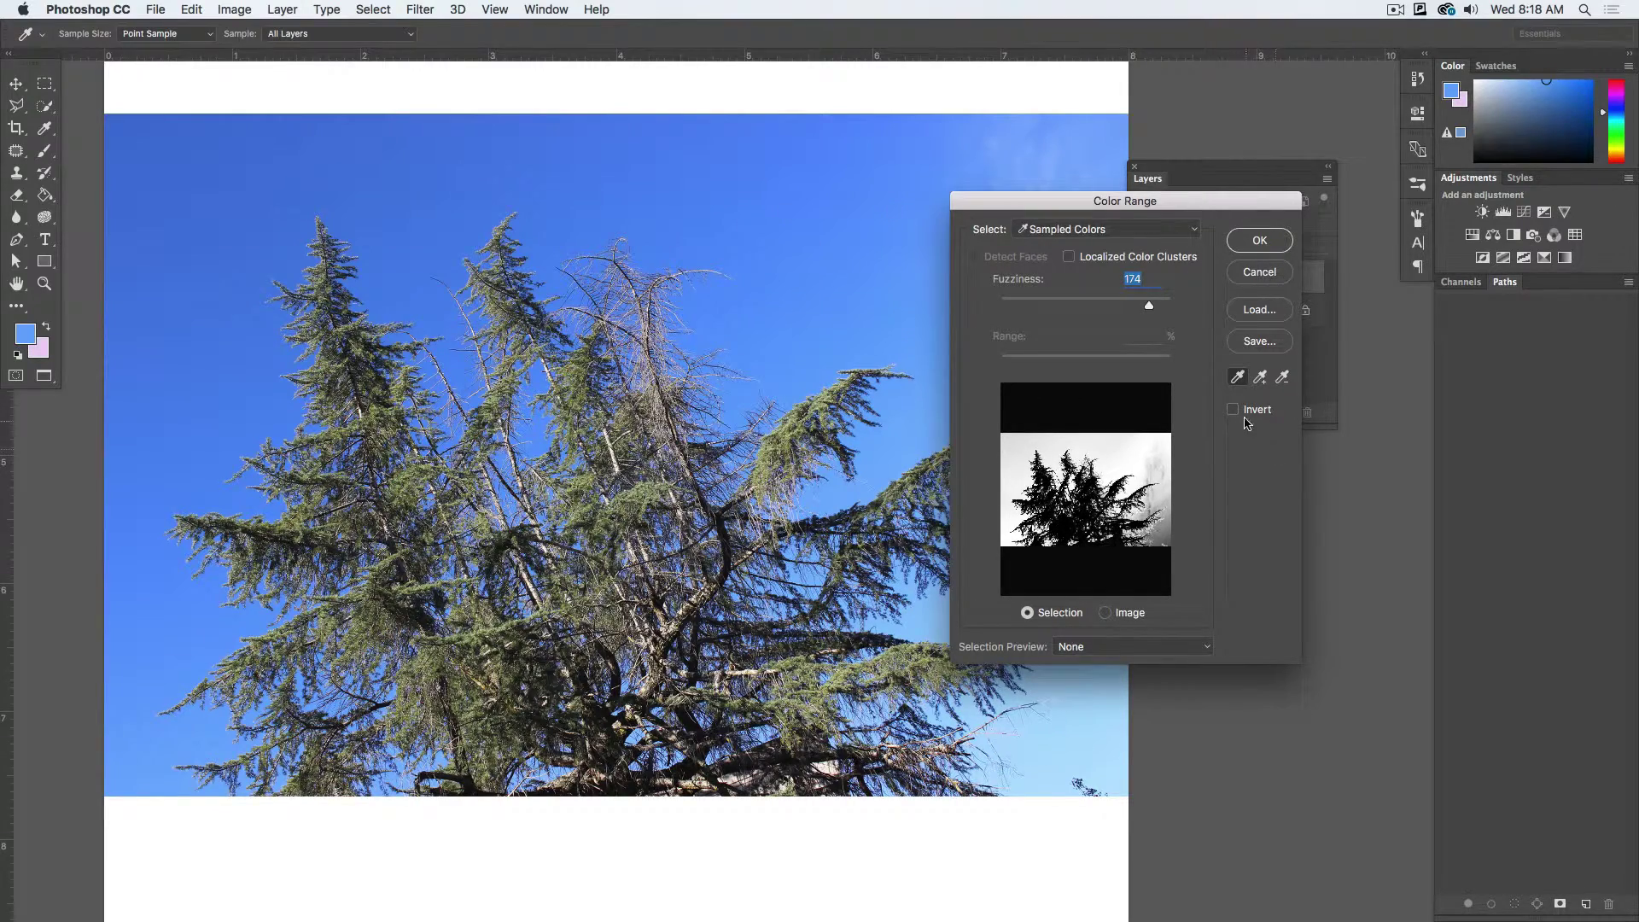
{"action": "key", "text": "super"}
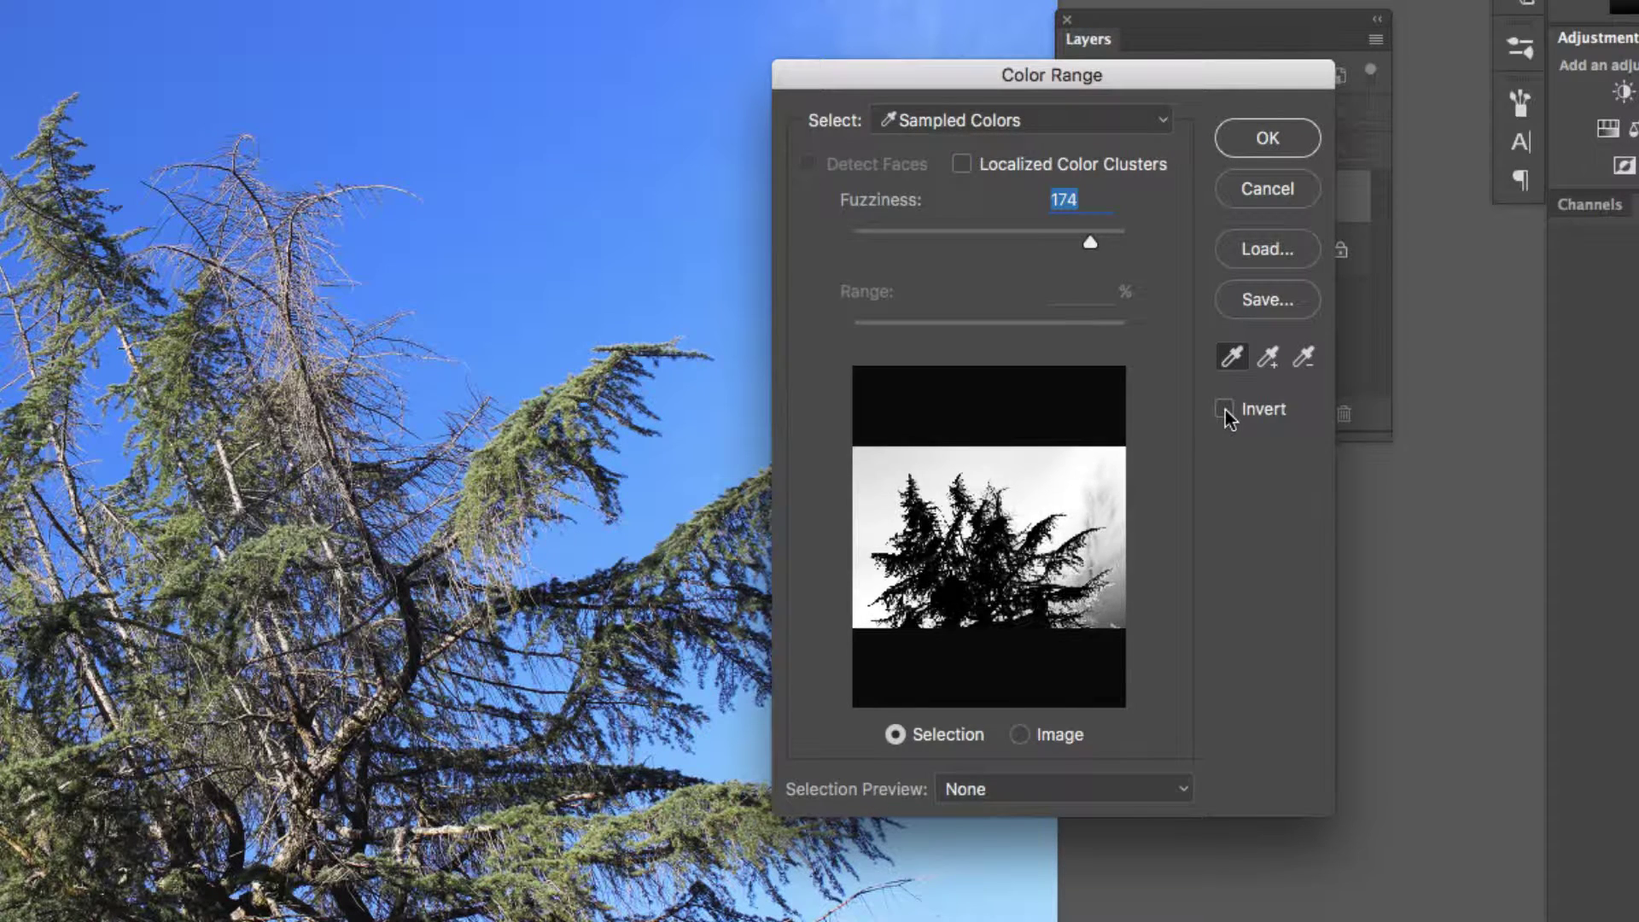
{"action": "left_click", "coordinate": [1225, 409]}
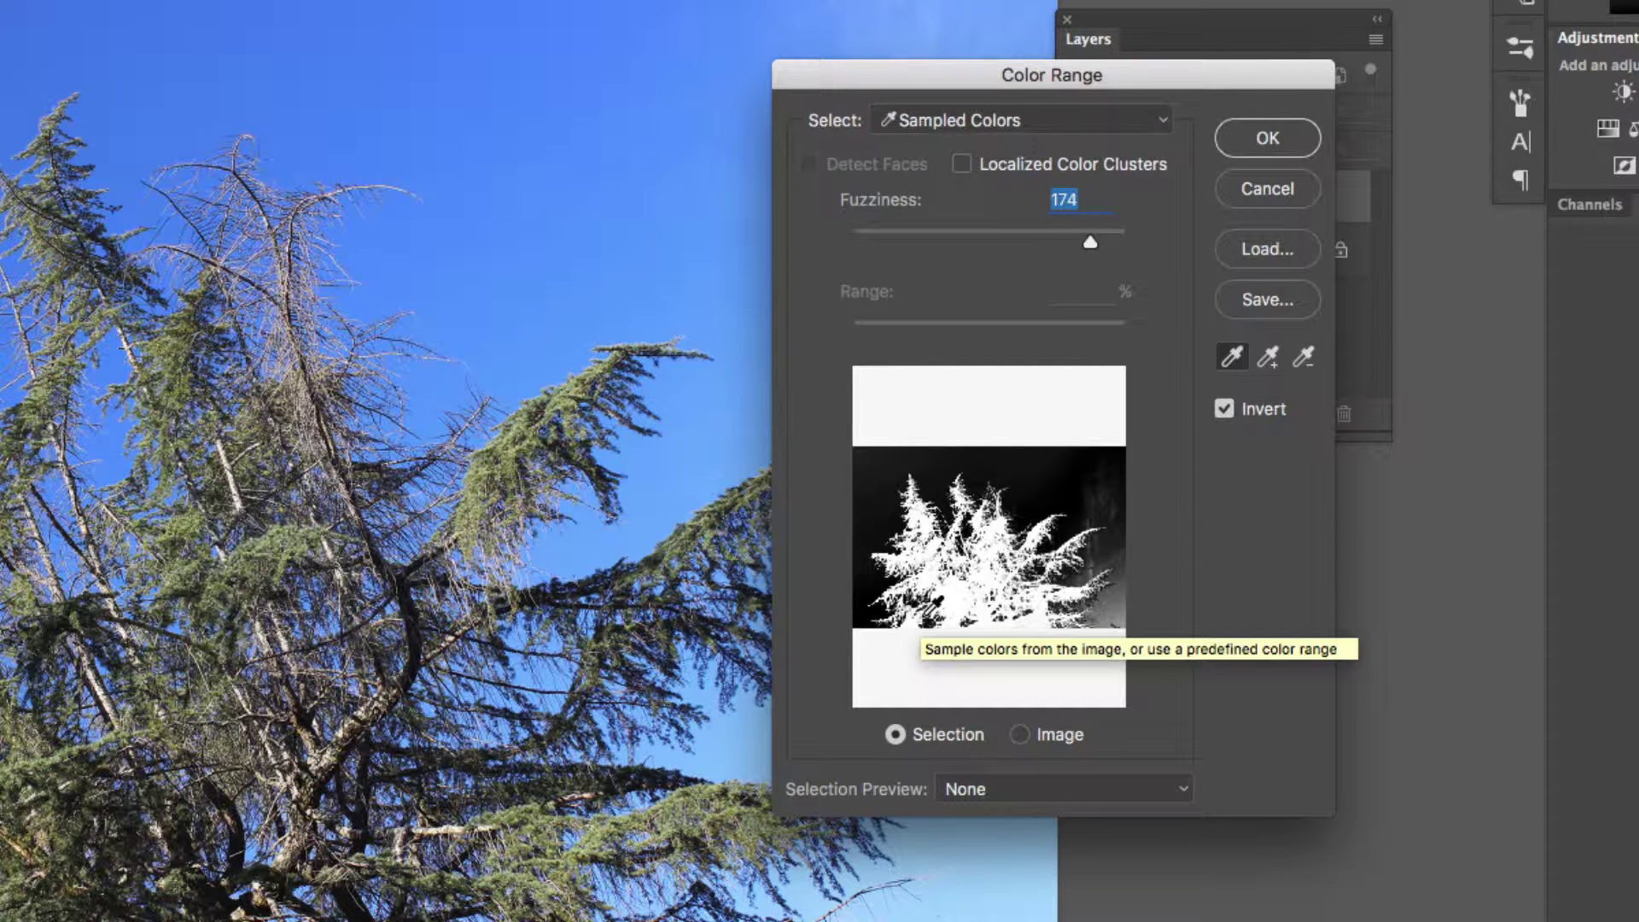
{"action": "left_click", "coordinate": [1269, 140]}
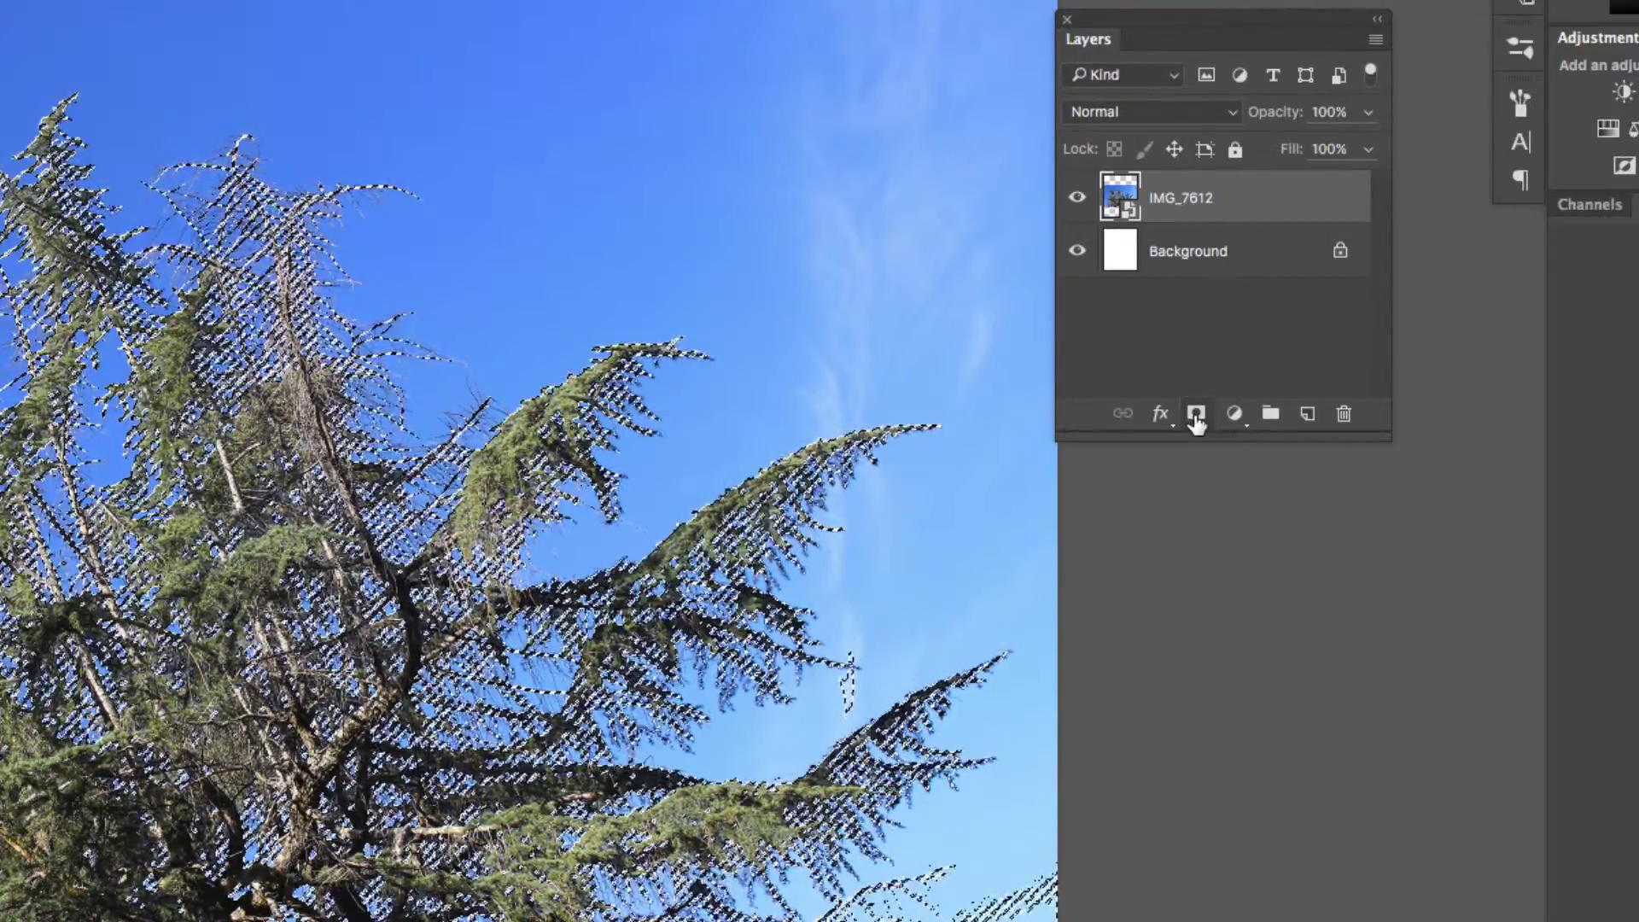
{"action": "left_click", "coordinate": [1196, 414]}
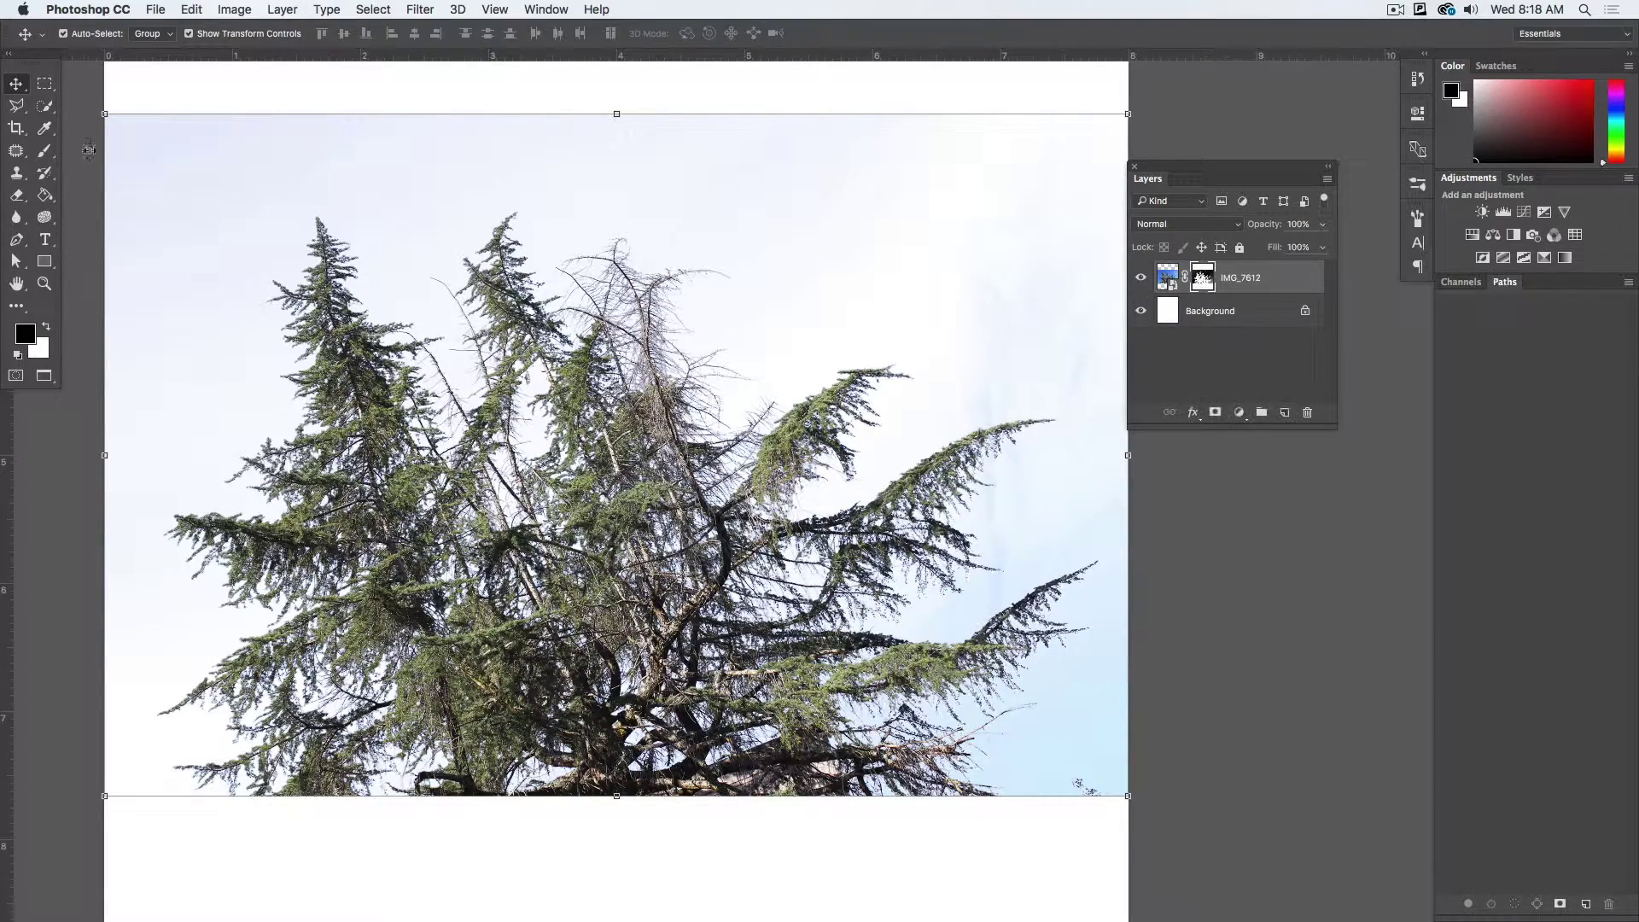
- Brush black on the IMG_7612 mask over the leftover sky at the top left and right edge
{"action": "left_click", "coordinate": [48, 151]}
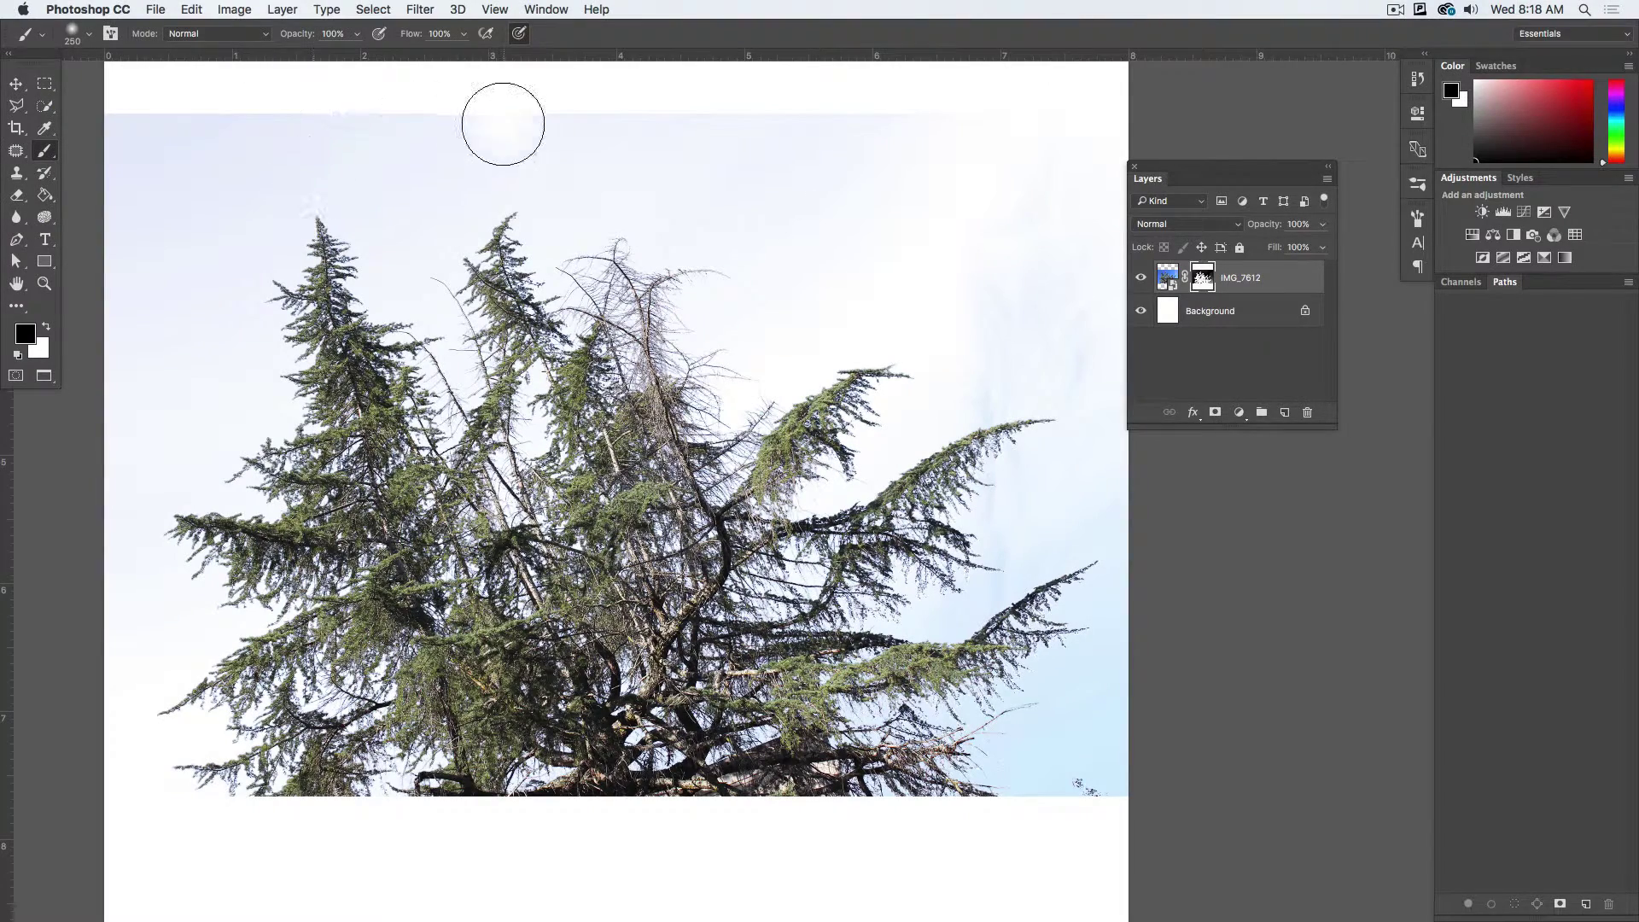
{"action": "mouse_move", "coordinate": [470, 119]}
{"action": "left_mouse_down"}
{"action": "mouse_move", "coordinate": [82, 130]}
{"action": "mouse_move", "coordinate": [110, 164]}
{"action": "mouse_move", "coordinate": [120, 231]}
{"action": "mouse_move", "coordinate": [99, 219]}
{"action": "mouse_move", "coordinate": [183, 203]}
{"action": "mouse_move", "coordinate": [139, 329]}
{"action": "mouse_move", "coordinate": [220, 267]}
{"action": "mouse_move", "coordinate": [622, 145]}
{"action": "mouse_move", "coordinate": [870, 153]}
{"action": "mouse_move", "coordinate": [1068, 341]}
{"action": "mouse_move", "coordinate": [1065, 515]}
{"action": "mouse_move", "coordinate": [1079, 483]}
{"action": "mouse_move", "coordinate": [1084, 520]}
{"action": "left_mouse_up"}
{"action": "mouse_move", "coordinate": [1090, 756]}
{"action": "left_mouse_down"}
{"action": "mouse_move", "coordinate": [1049, 781]}
{"action": "mouse_move", "coordinate": [1042, 763]}
{"action": "mouse_move", "coordinate": [1149, 615]}
{"action": "mouse_move", "coordinate": [1059, 507]}
{"action": "mouse_move", "coordinate": [1014, 507]}
{"action": "mouse_move", "coordinate": [1100, 449]}
{"action": "mouse_move", "coordinate": [941, 366]}
{"action": "mouse_move", "coordinate": [979, 369]}
{"action": "mouse_move", "coordinate": [1016, 336]}
{"action": "left_mouse_up"}
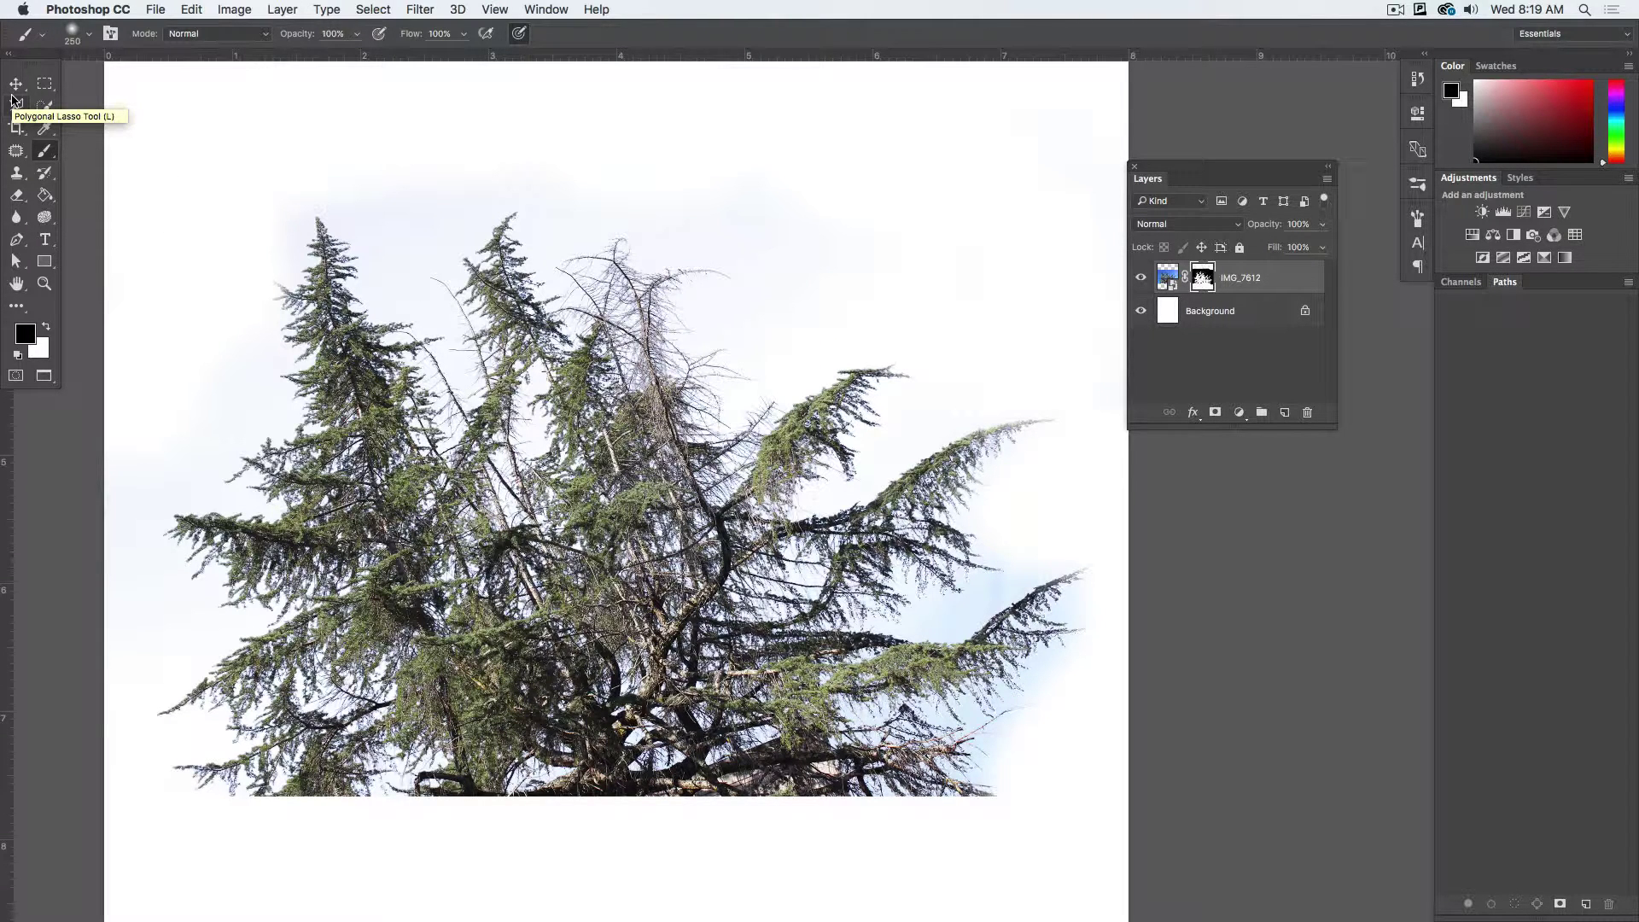
- Return to a floating window and place the IMG_7614.JPG portrait from the desktop onto the canvas
{"action": "key", "text": "f"}
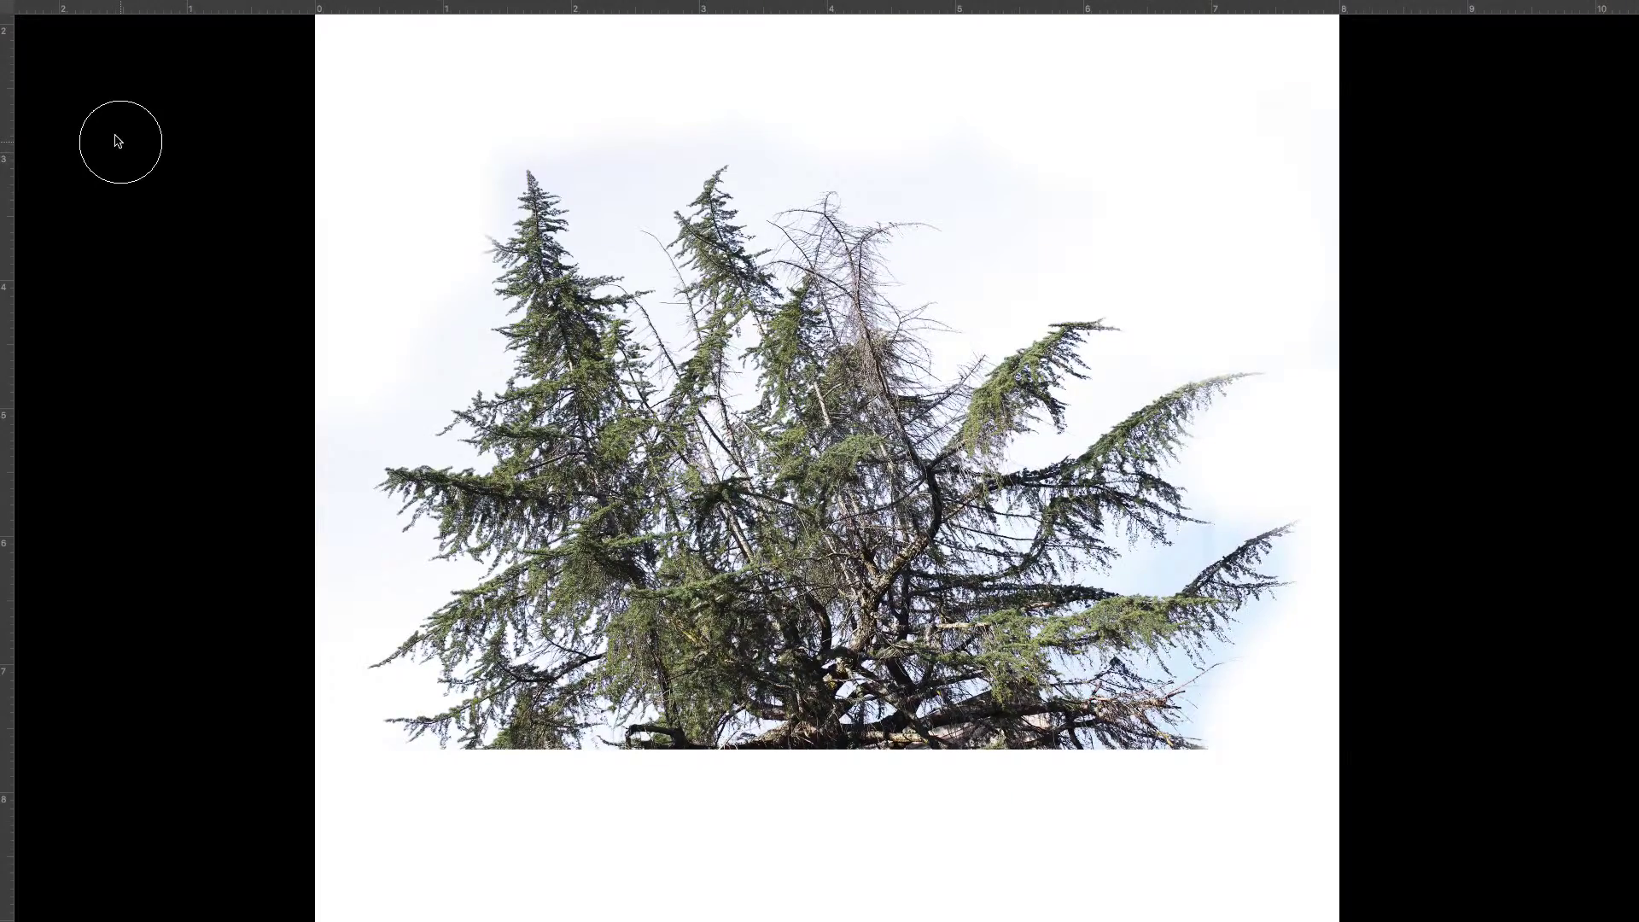
{"action": "key", "text": "f"}
{"action": "left_click", "coordinate": [12, 88]}
{"action": "left_click", "coordinate": [332, 367]}
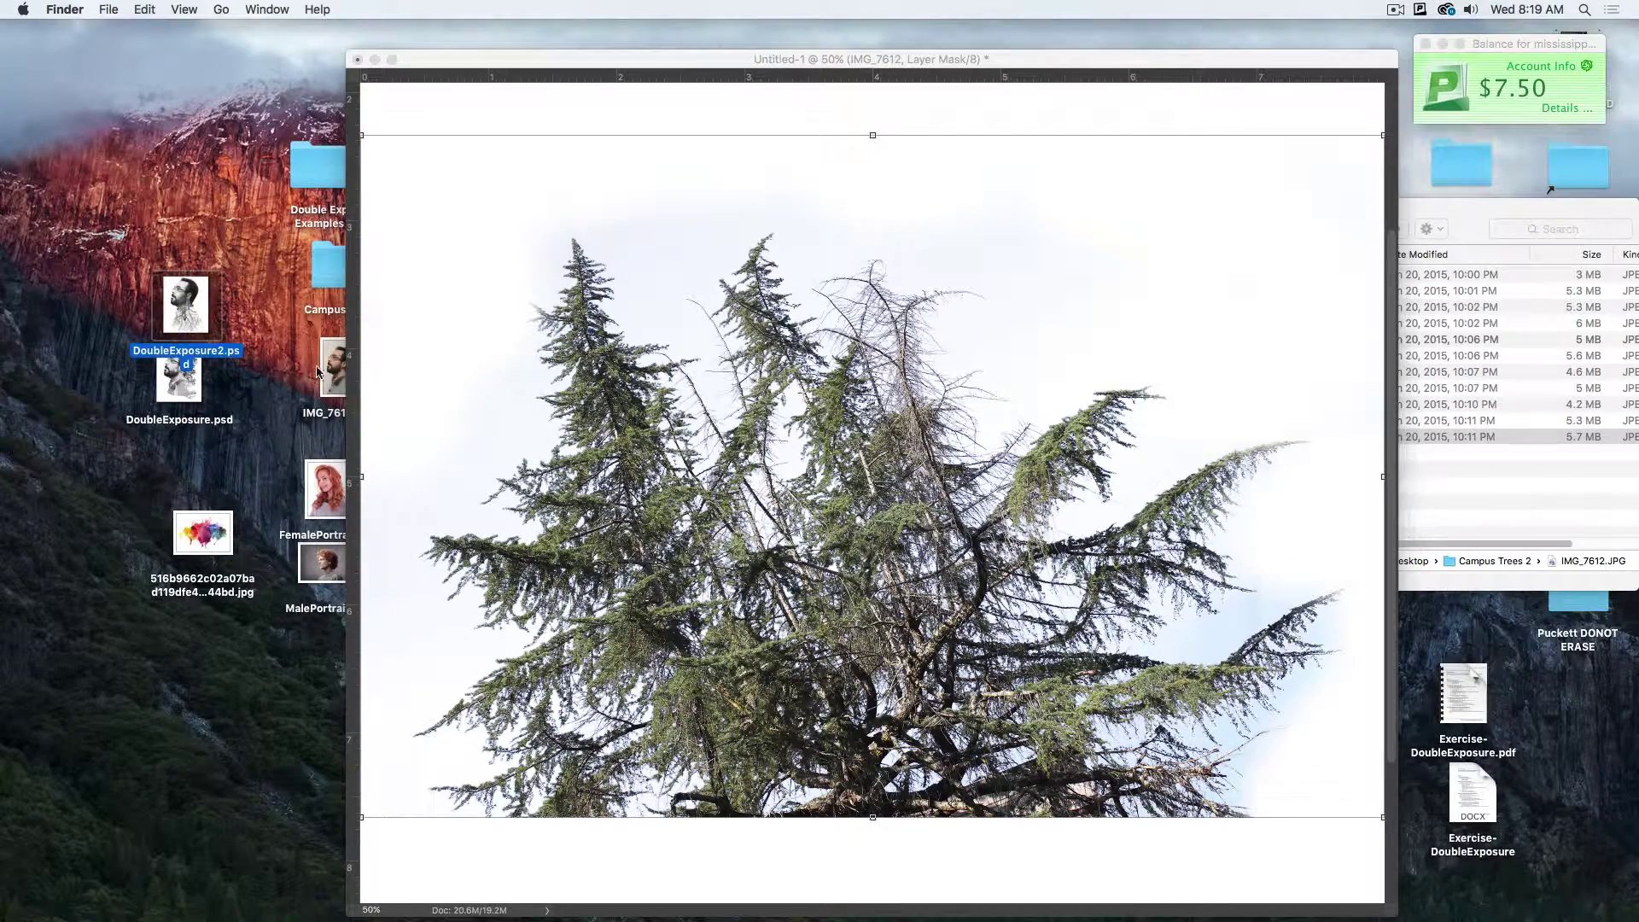
{"action": "left_click_drag", "start_coordinate": [333, 367], "coordinate": [688, 450]}
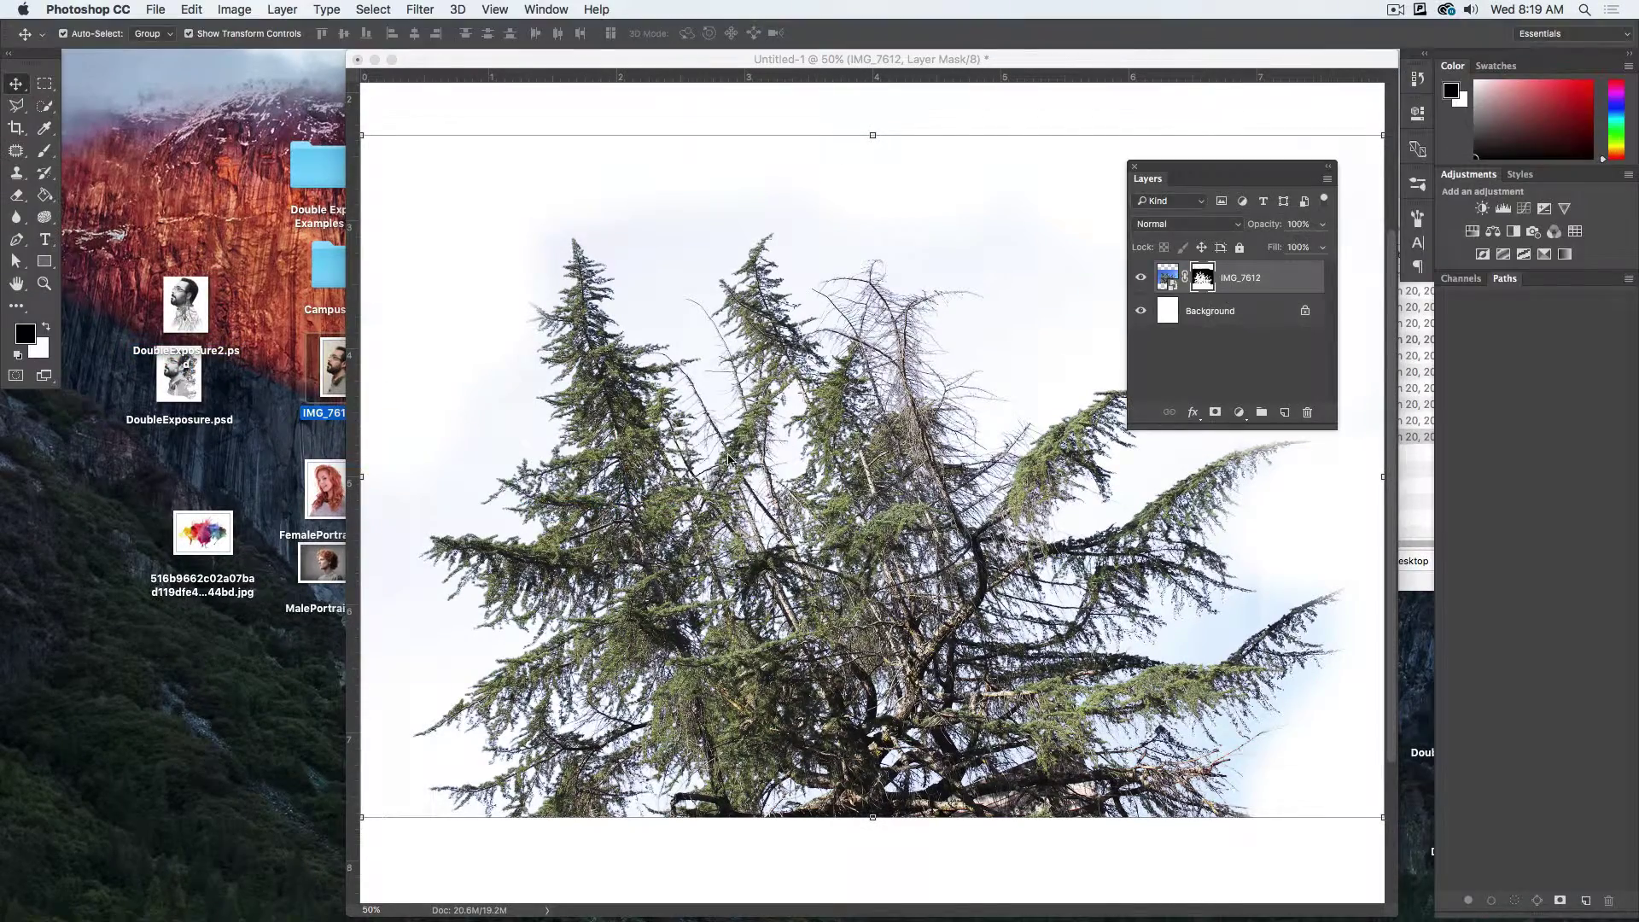
{"action": "key", "text": "Return"}
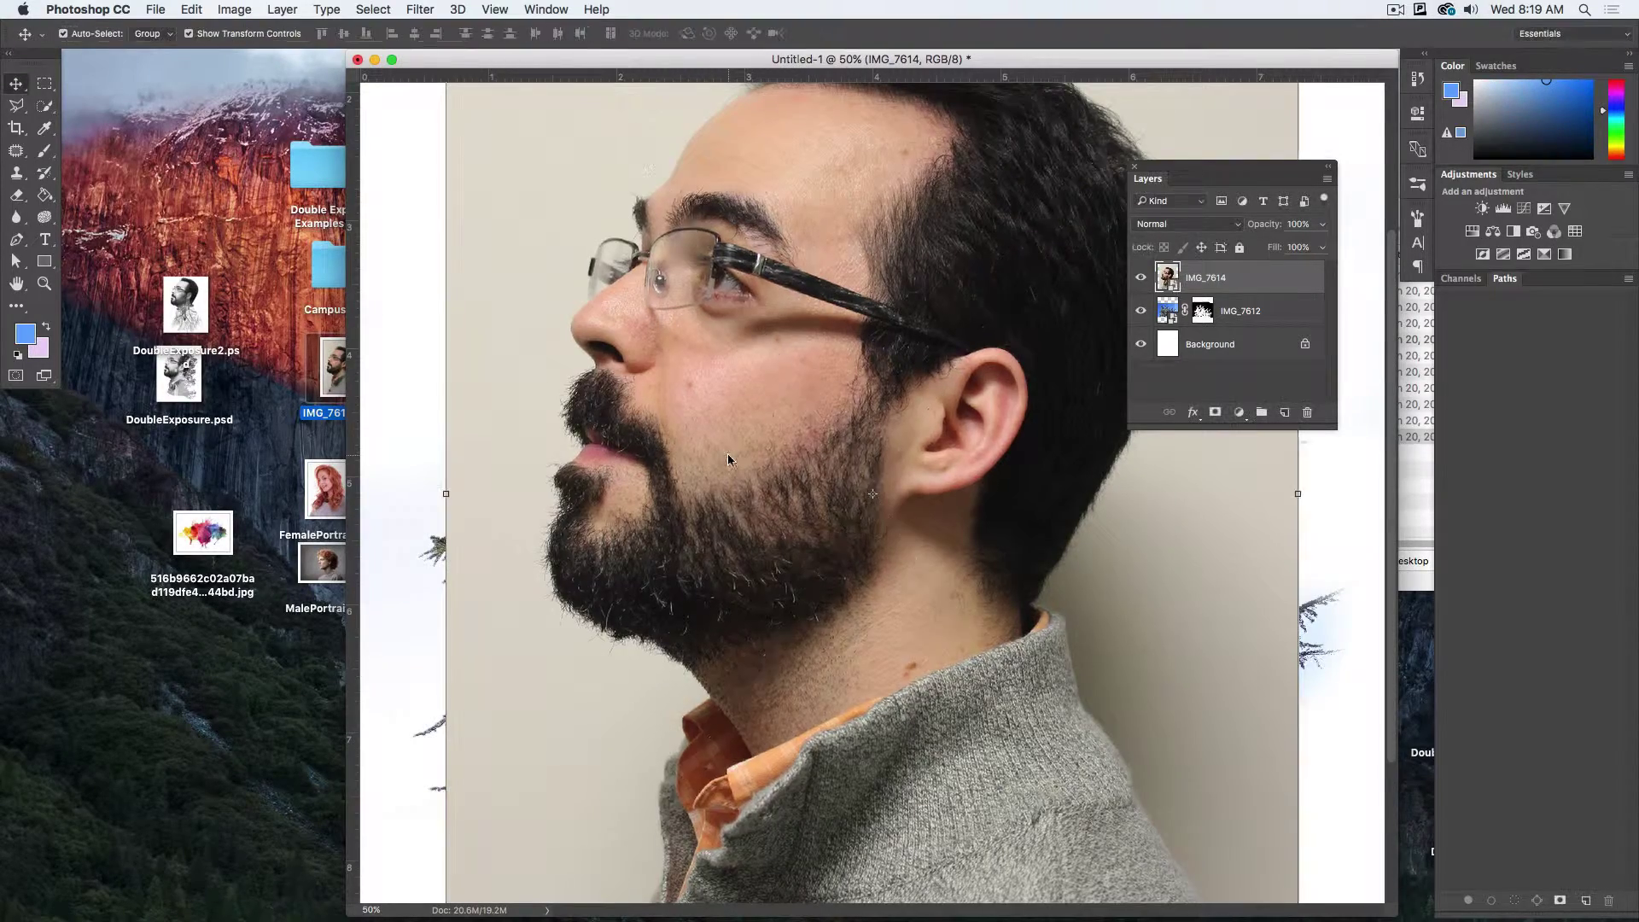
- Fit the page on screen, scale the portrait down to fit inside it, and nudge it up
{"action": "key", "text": "super+0"}
{"action": "left_click_drag", "start_coordinate": [943, 110], "coordinate": [918, 149]}
{"action": "key", "text": "Return"}
{"action": "key", "text": "shift+Up"}
{"action": "key", "text": "shift+Up"}
{"action": "key", "text": "shift+Up"}
{"action": "key", "text": "shift+Up"}
{"action": "key", "text": "shift+Up"}
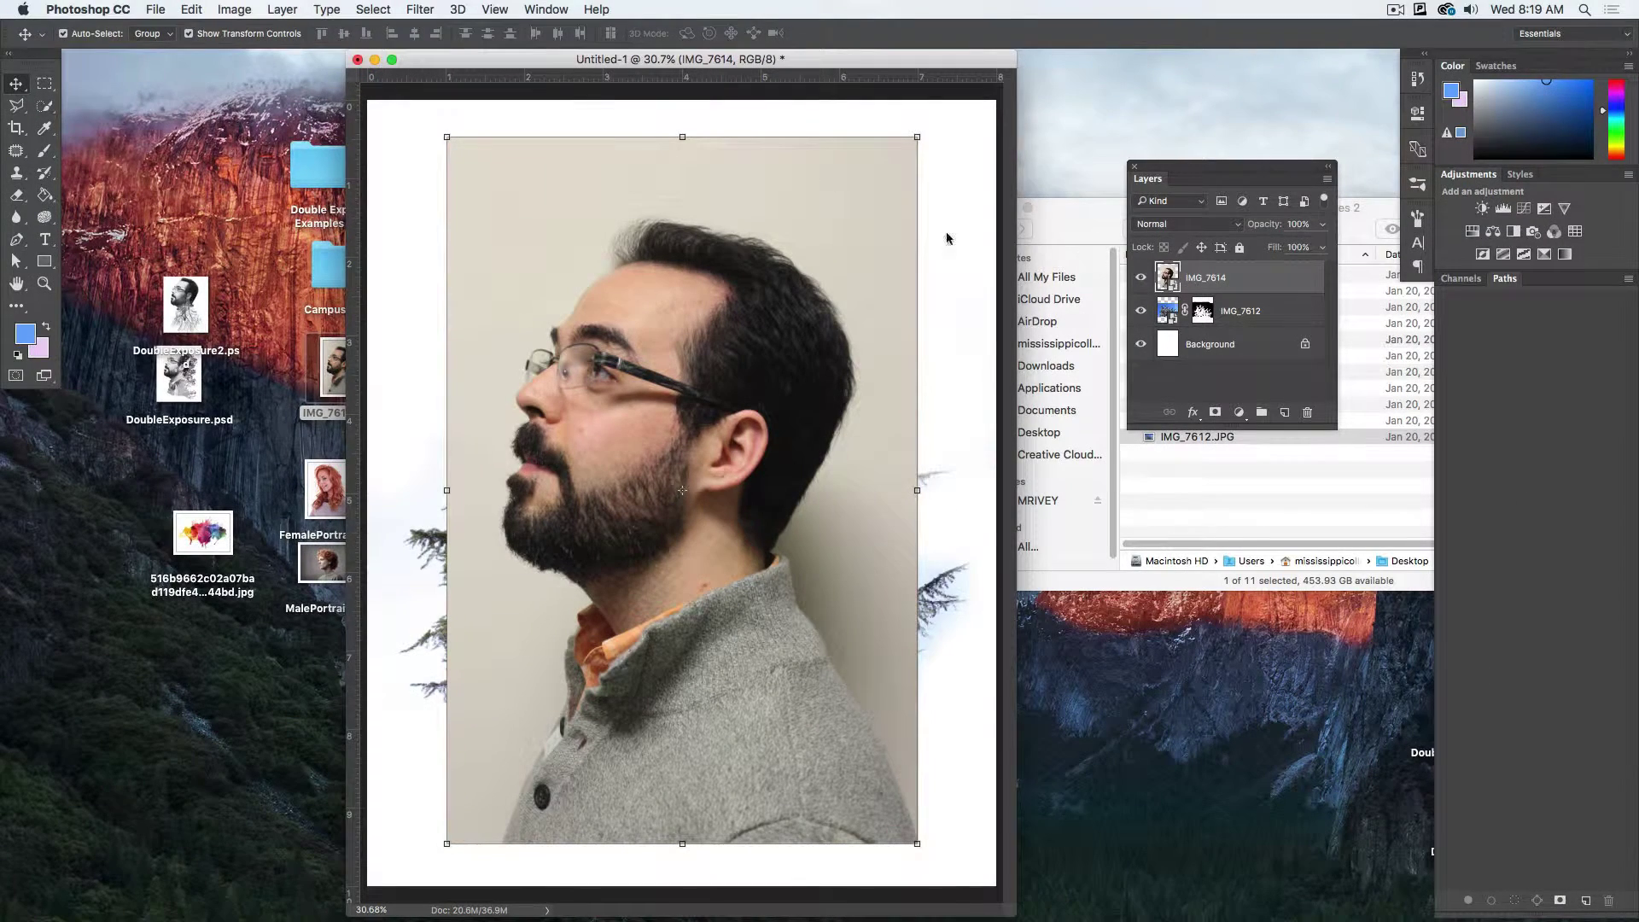
- Clip the portrait to the tree layer and reposition it over the trees
{"action": "left_click", "coordinate": [284, 9]}
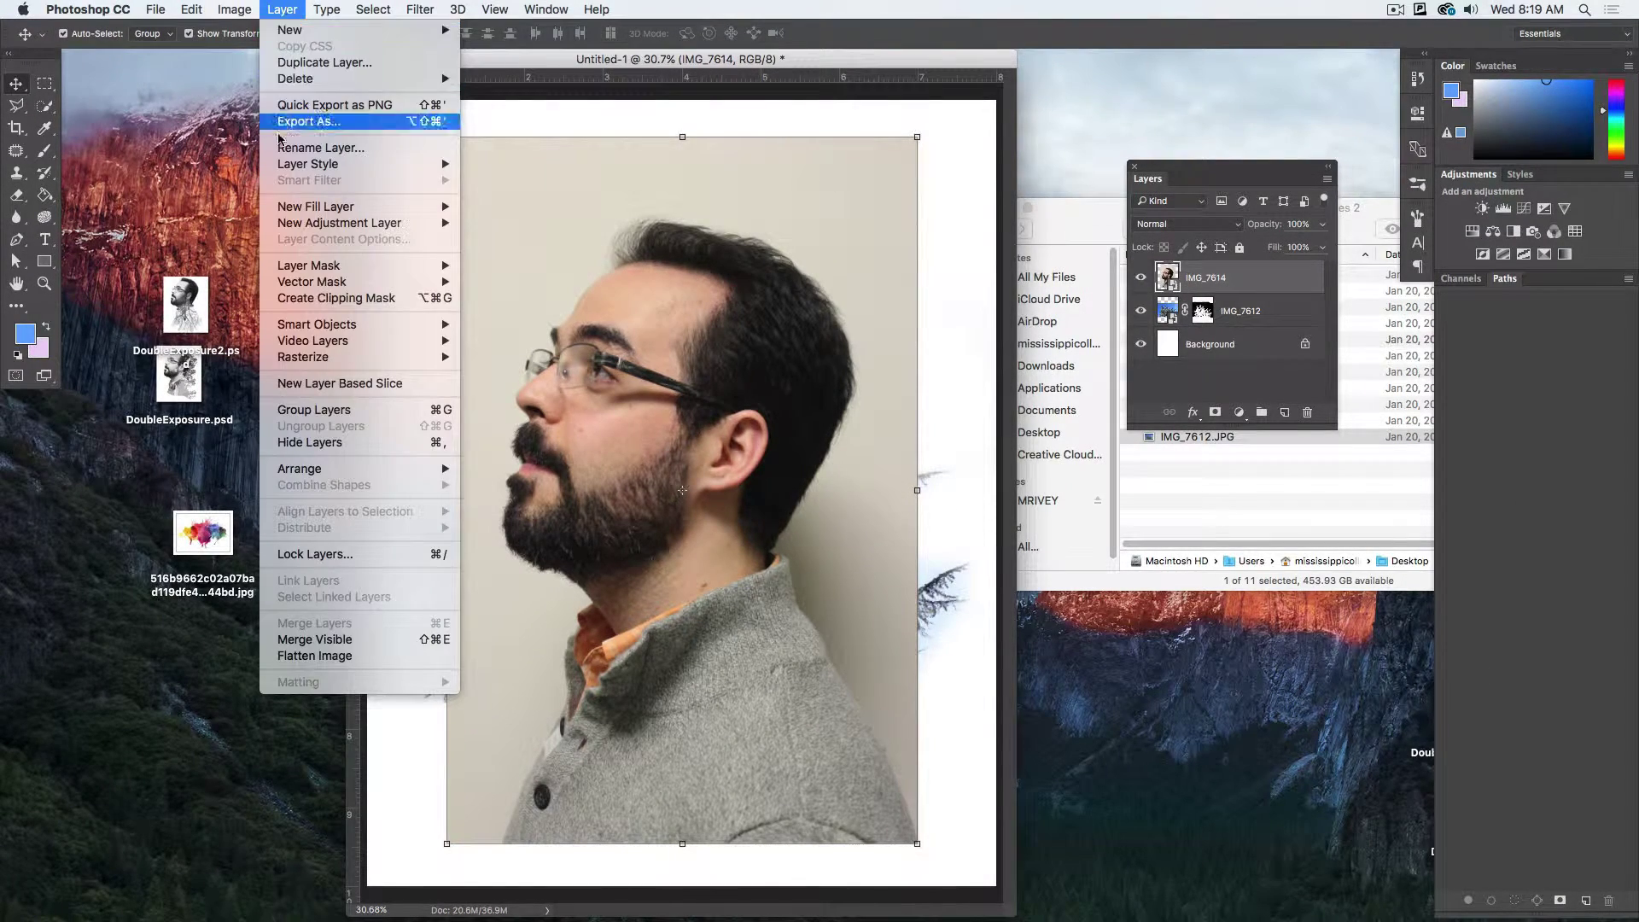
{"action": "left_click", "coordinate": [303, 300]}
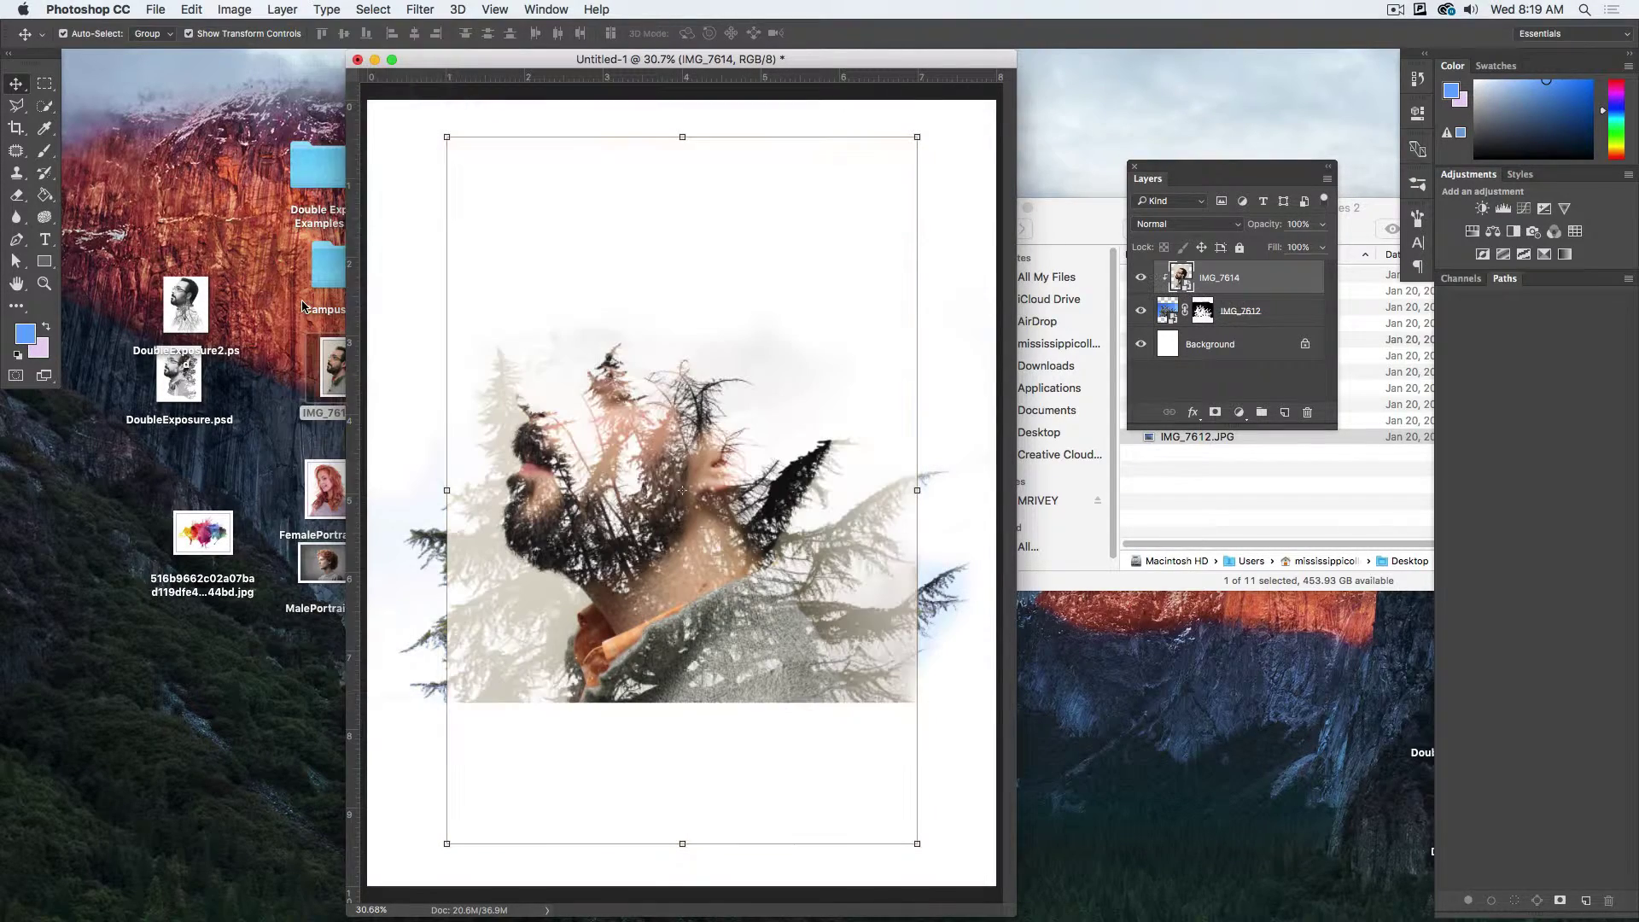
{"action": "left_click_drag", "start_coordinate": [727, 505], "coordinate": [776, 583]}
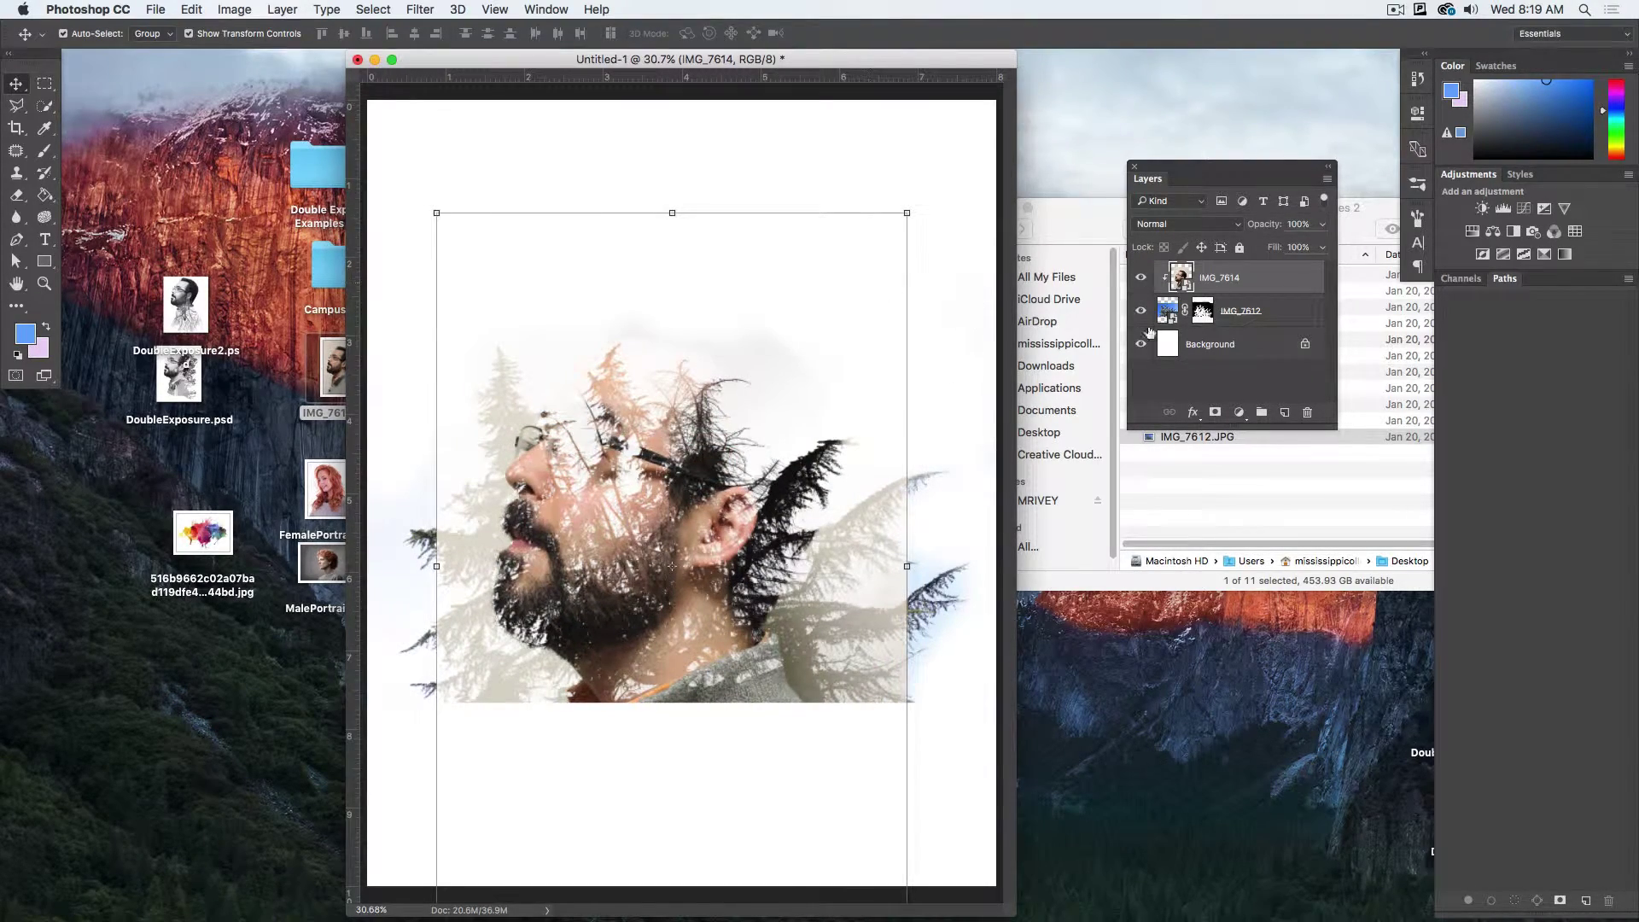
- Release the clipping mask and move the full portrait up near the page top
{"action": "left_click", "coordinate": [236, 9]}
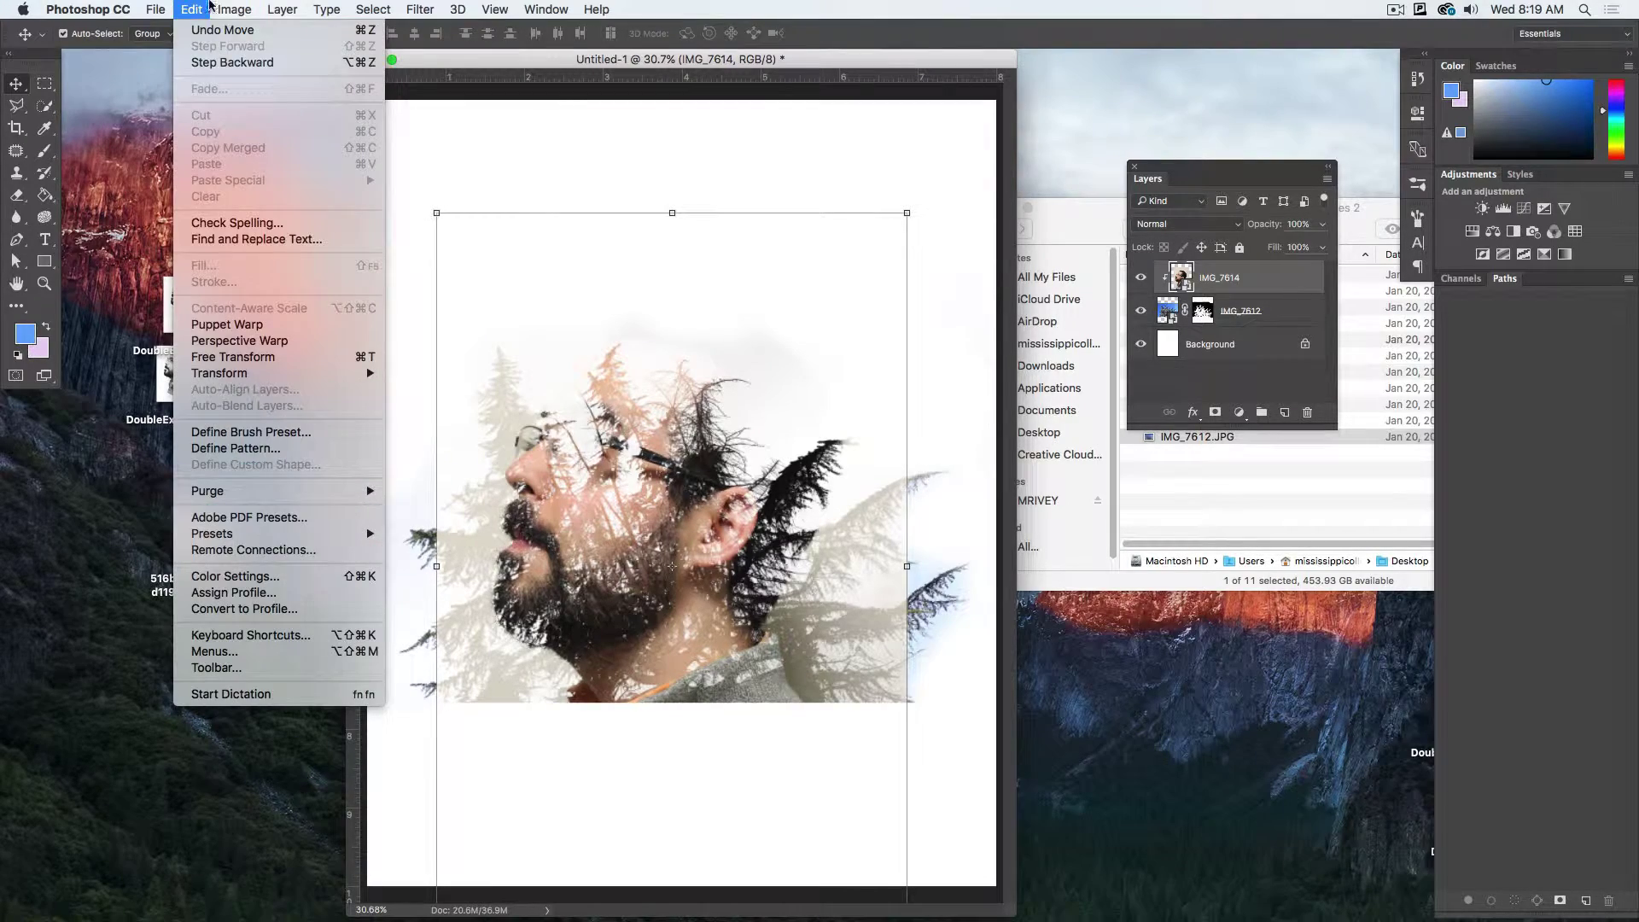
{"action": "mouse_move", "coordinate": [282, 10]}
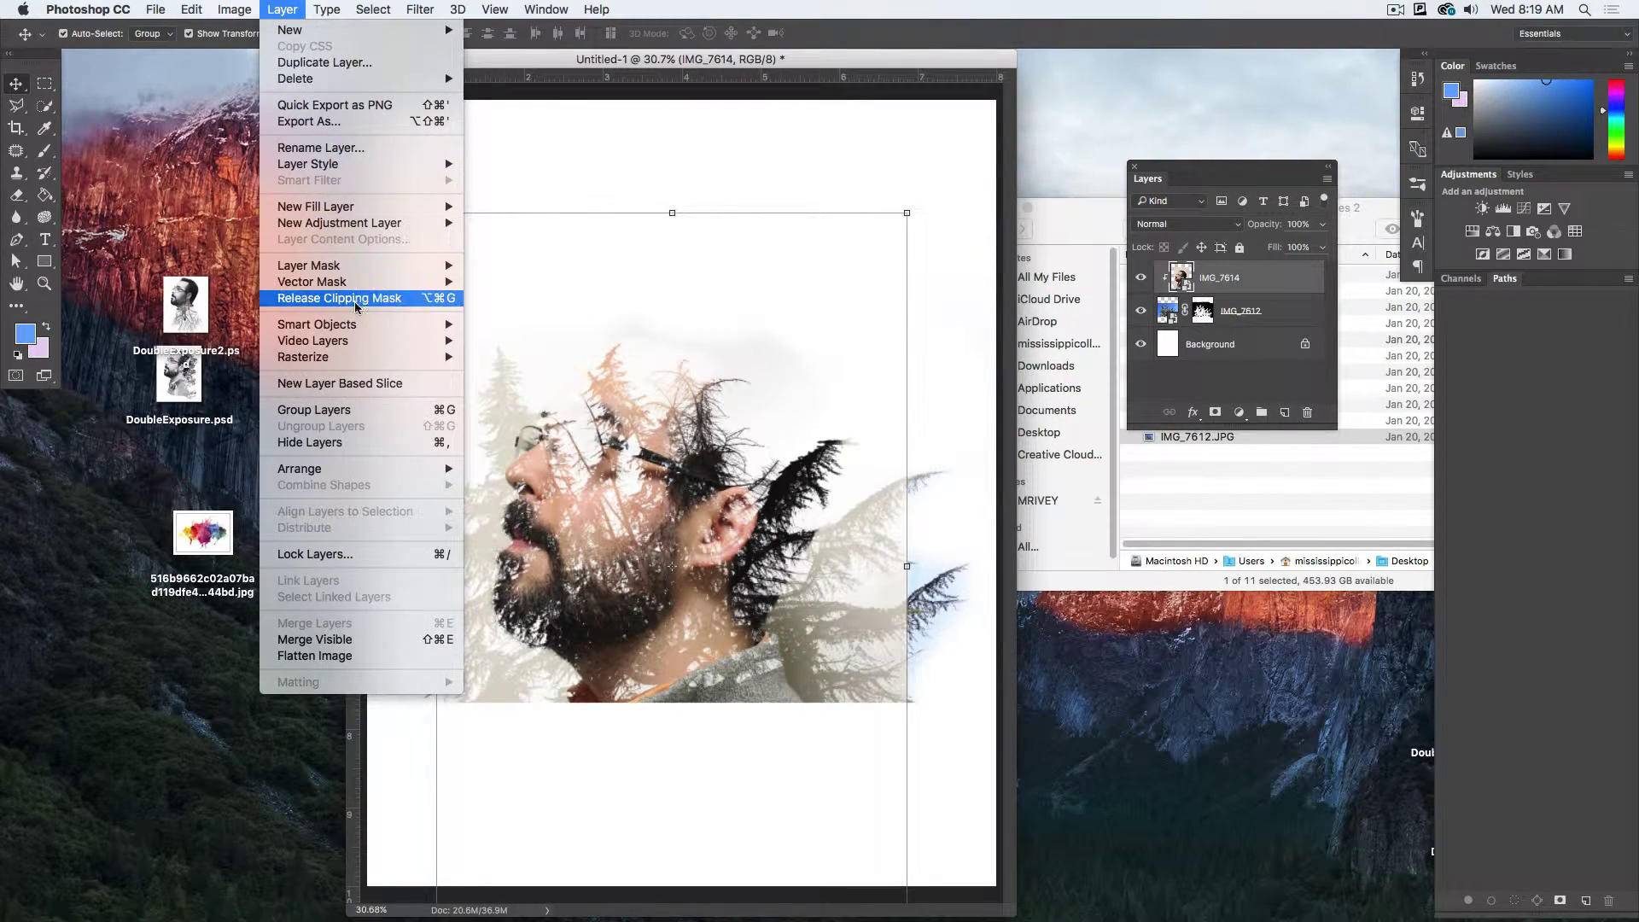
{"action": "left_click", "coordinate": [394, 313]}
{"action": "left_click_drag", "start_coordinate": [739, 471], "coordinate": [747, 359]}
- Quick Select the man's head and shoulders, subtracting the background right of his shoulder
{"action": "left_click_drag", "start_coordinate": [750, 415], "coordinate": [752, 418]}
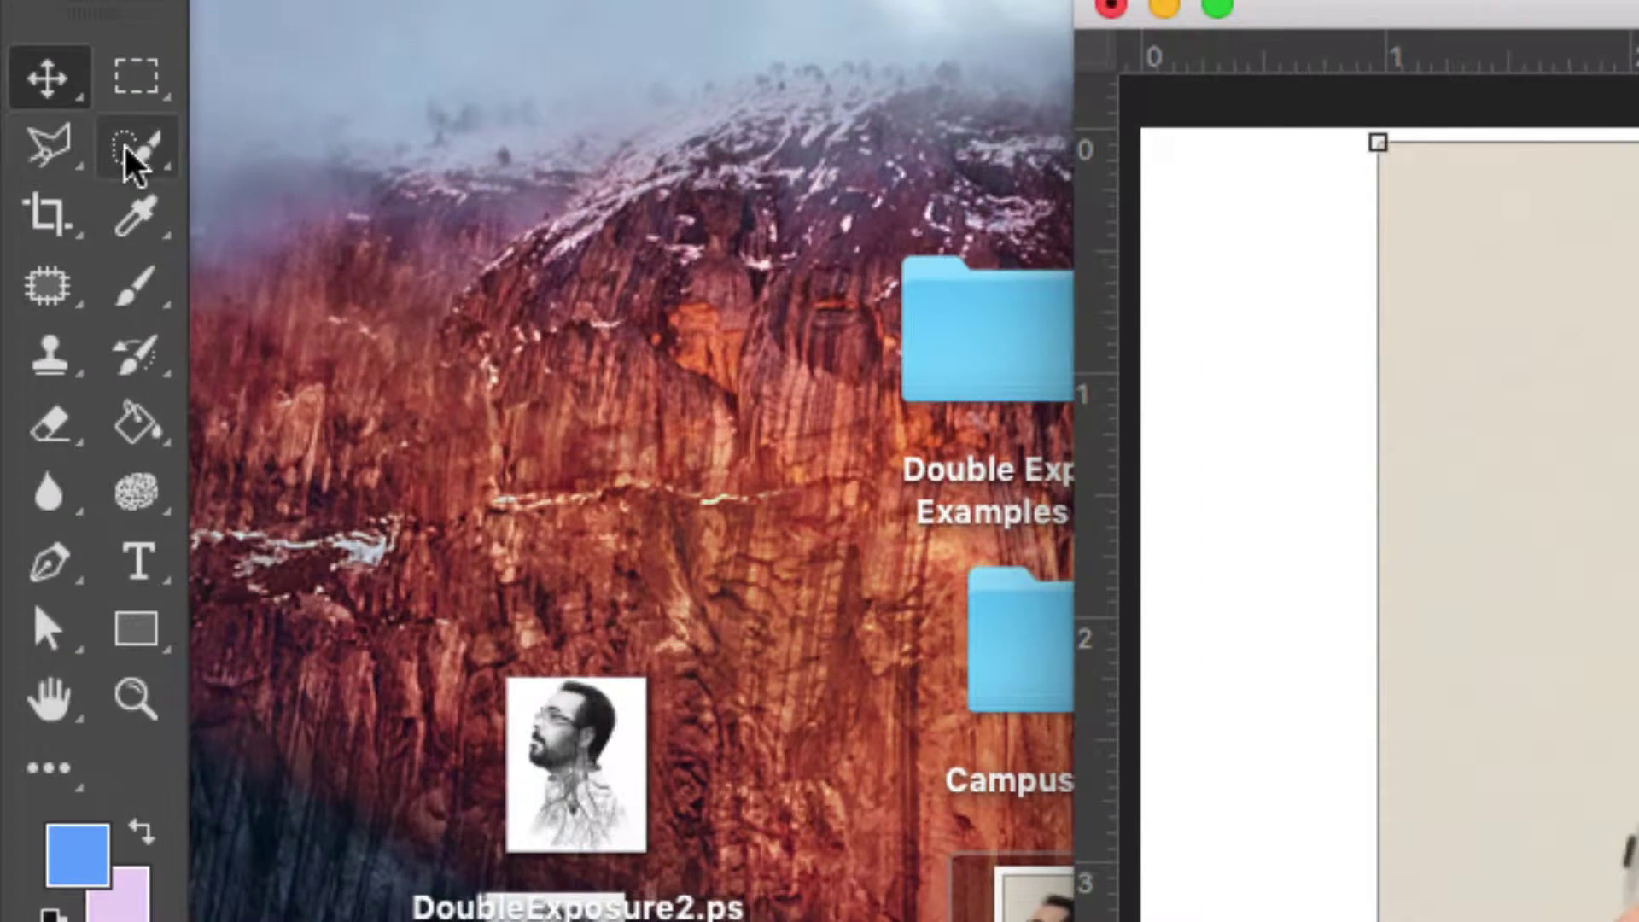
{"action": "left_click", "coordinate": [121, 145]}
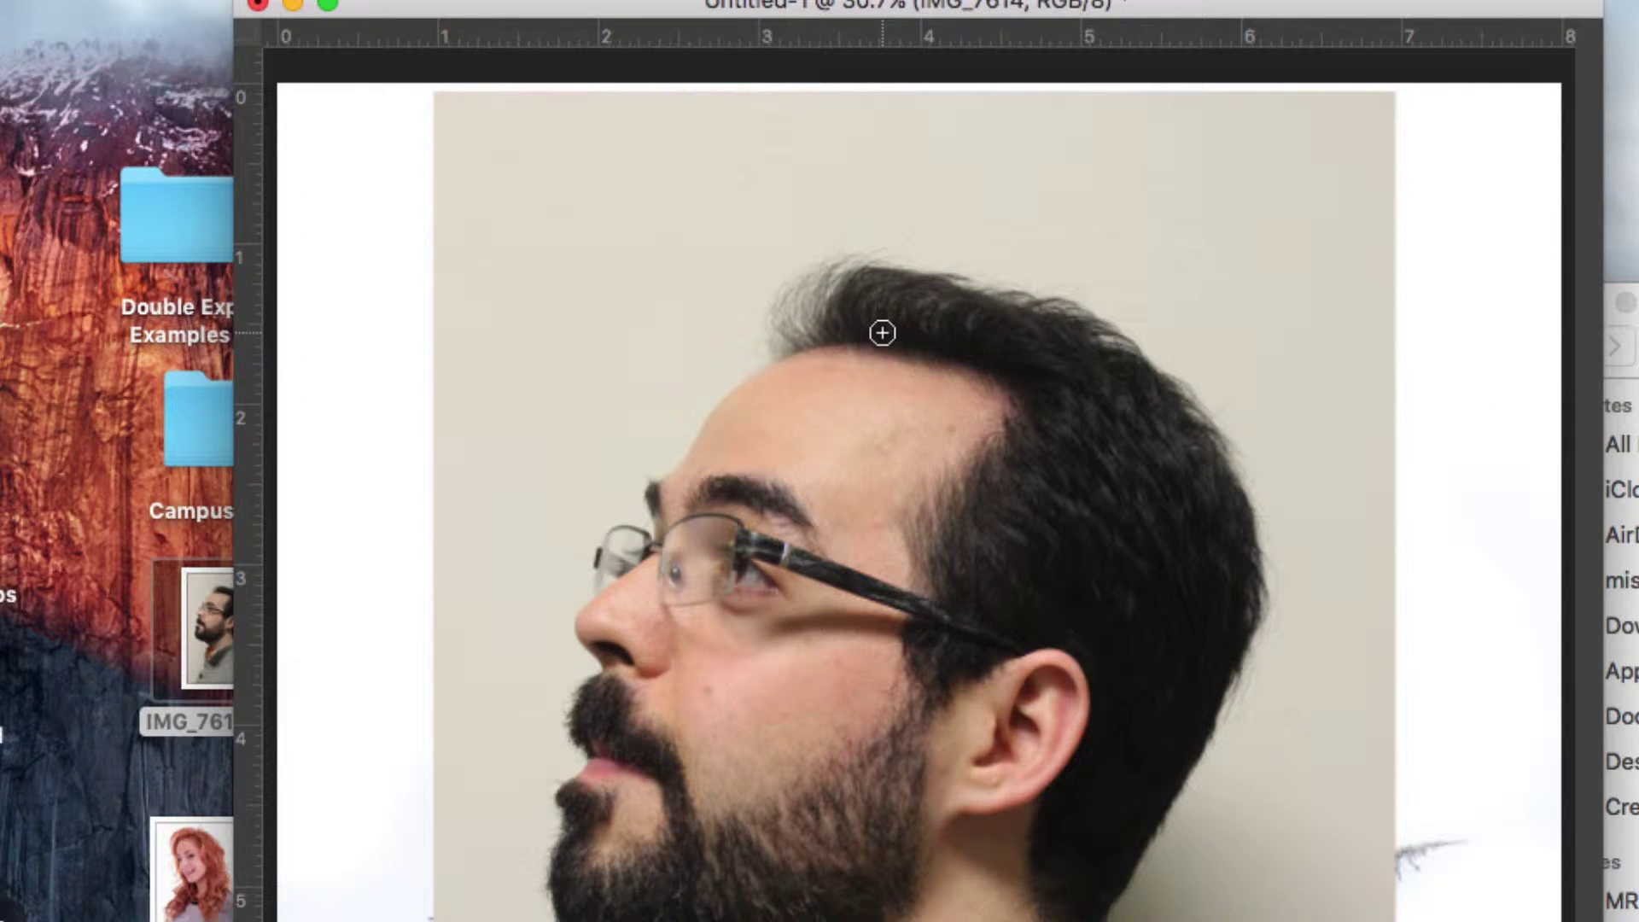
{"action": "mouse_move", "coordinate": [888, 343]}
{"action": "left_mouse_down"}
{"action": "mouse_move", "coordinate": [1079, 450]}
{"action": "mouse_move", "coordinate": [981, 600]}
{"action": "mouse_move", "coordinate": [709, 692]}
{"action": "mouse_move", "coordinate": [658, 848]}
{"action": "mouse_move", "coordinate": [626, 575]}
{"action": "mouse_move", "coordinate": [858, 751]}
{"action": "mouse_move", "coordinate": [914, 709]}
{"action": "mouse_move", "coordinate": [933, 322]}
{"action": "mouse_move", "coordinate": [805, 322]}
{"action": "mouse_move", "coordinate": [755, 485]}
{"action": "mouse_move", "coordinate": [674, 580]}
{"action": "mouse_move", "coordinate": [1196, 626]}
{"action": "mouse_move", "coordinate": [1101, 512]}
{"action": "mouse_move", "coordinate": [1198, 522]}
{"action": "mouse_move", "coordinate": [1149, 644]}
{"action": "mouse_move", "coordinate": [655, 664]}
{"action": "mouse_move", "coordinate": [632, 589]}
{"action": "mouse_move", "coordinate": [710, 427]}
{"action": "left_mouse_up"}
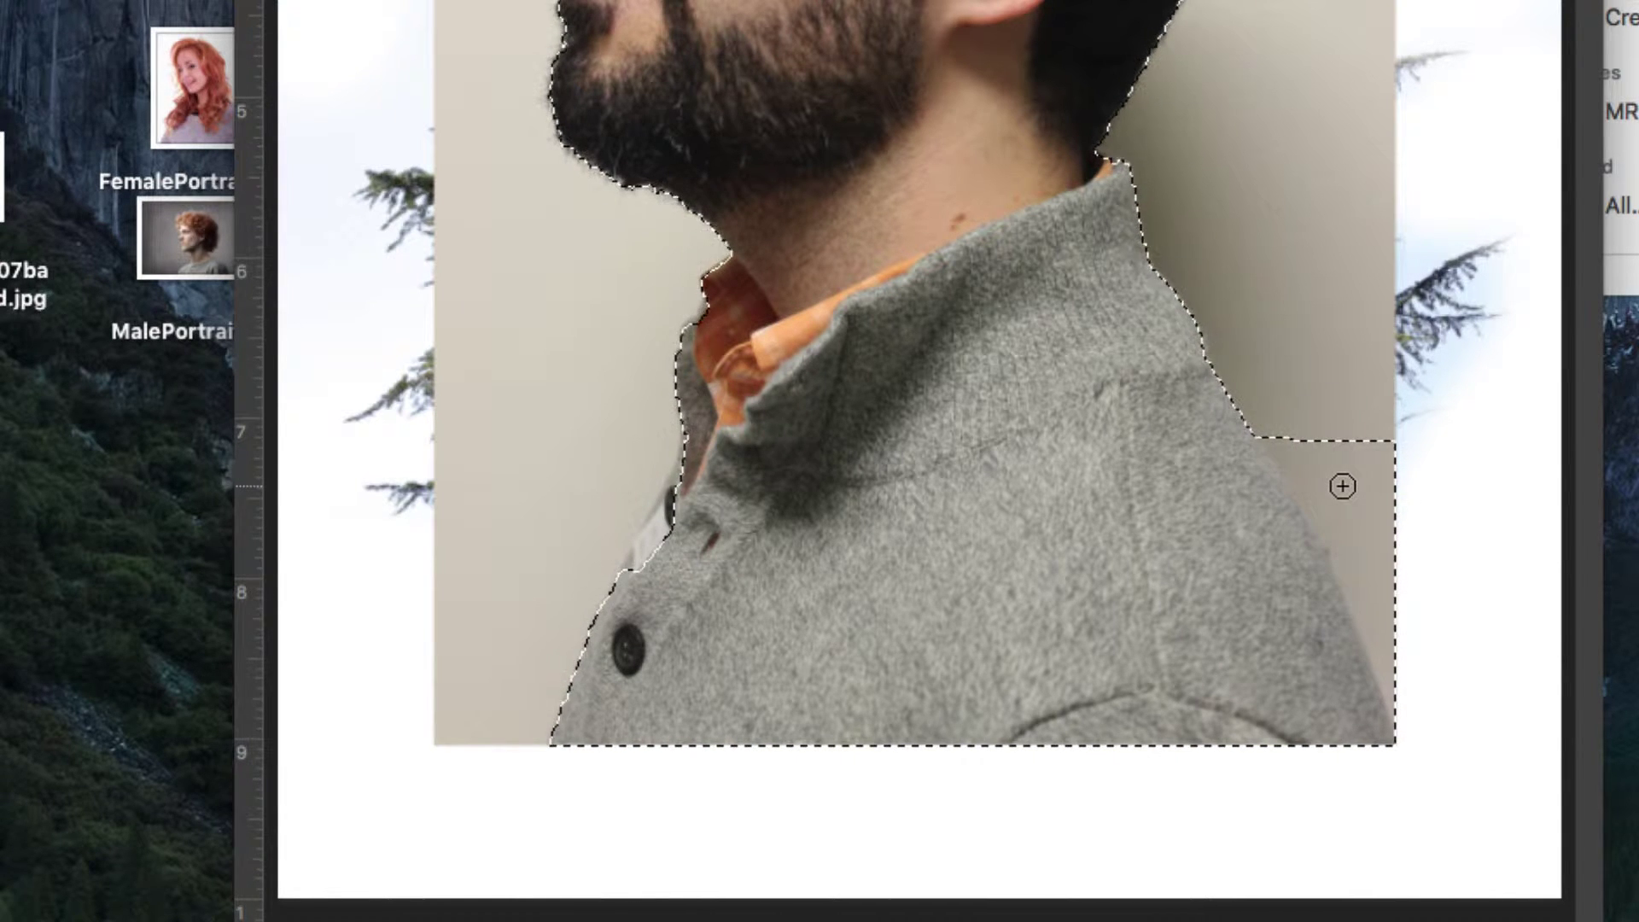
{"action": "mouse_move", "coordinate": [1349, 479]}
{"action": "left_mouse_down"}
{"action": "mouse_move", "coordinate": [1394, 598]}
{"action": "mouse_move", "coordinate": [1316, 437]}
{"action": "mouse_move", "coordinate": [1286, 441]}
{"action": "mouse_move", "coordinate": [1350, 559]}
{"action": "left_mouse_up"}
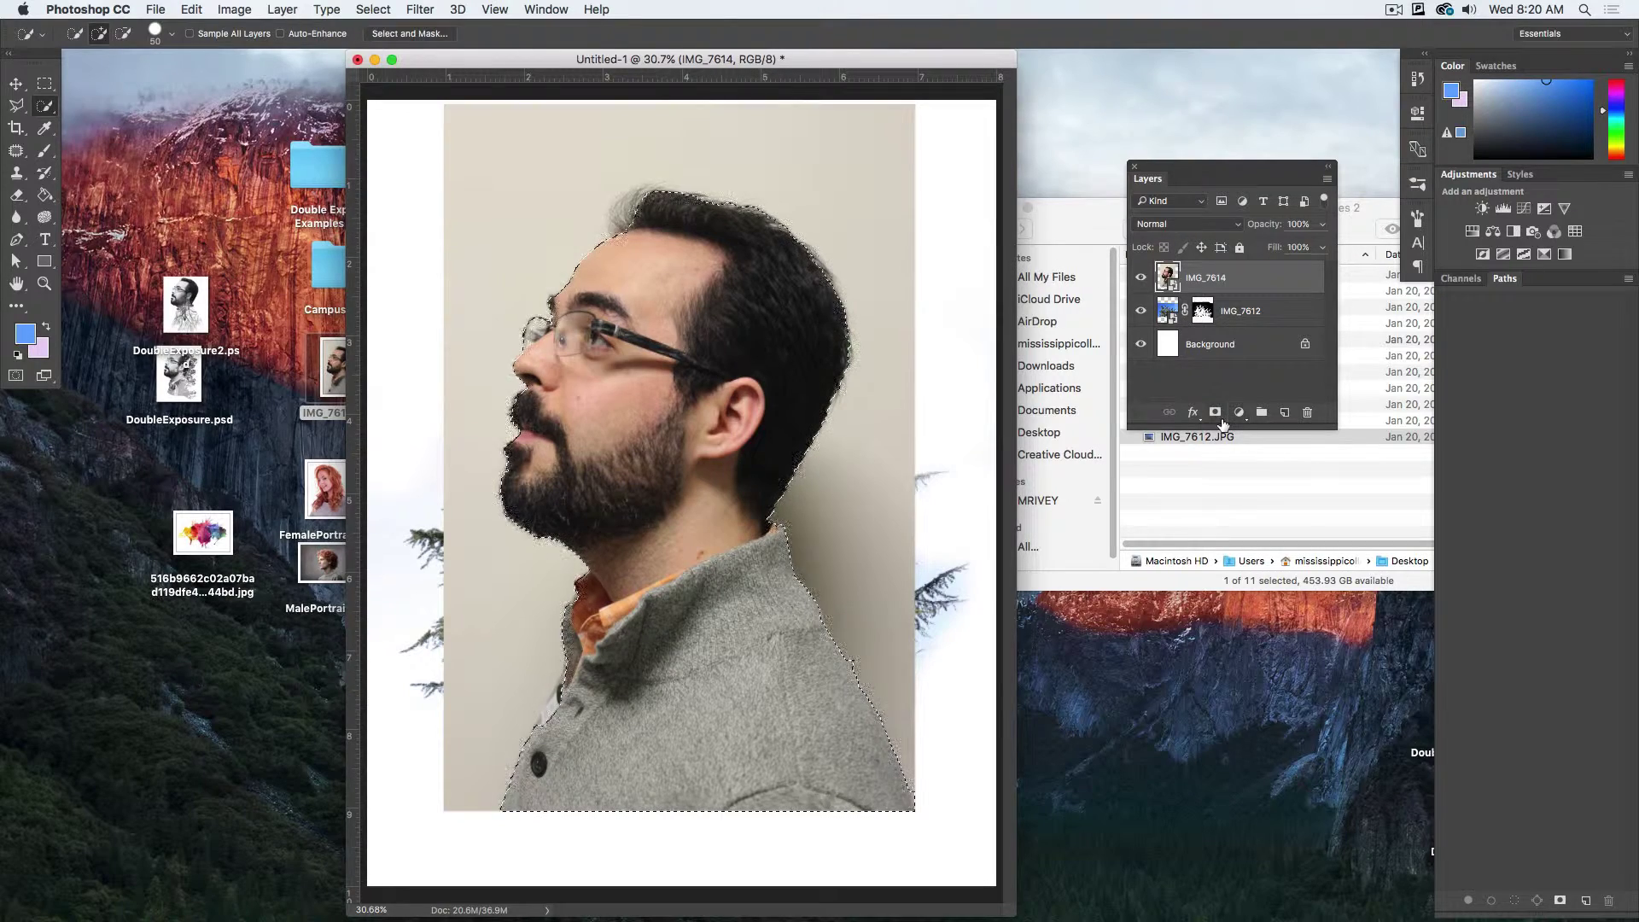
- Mask IMG_7614 to the selection, hide the IMG_7612 tree layer, and zoom in on the head
{"action": "left_click", "coordinate": [1216, 413]}
{"action": "left_click", "coordinate": [1141, 311]}
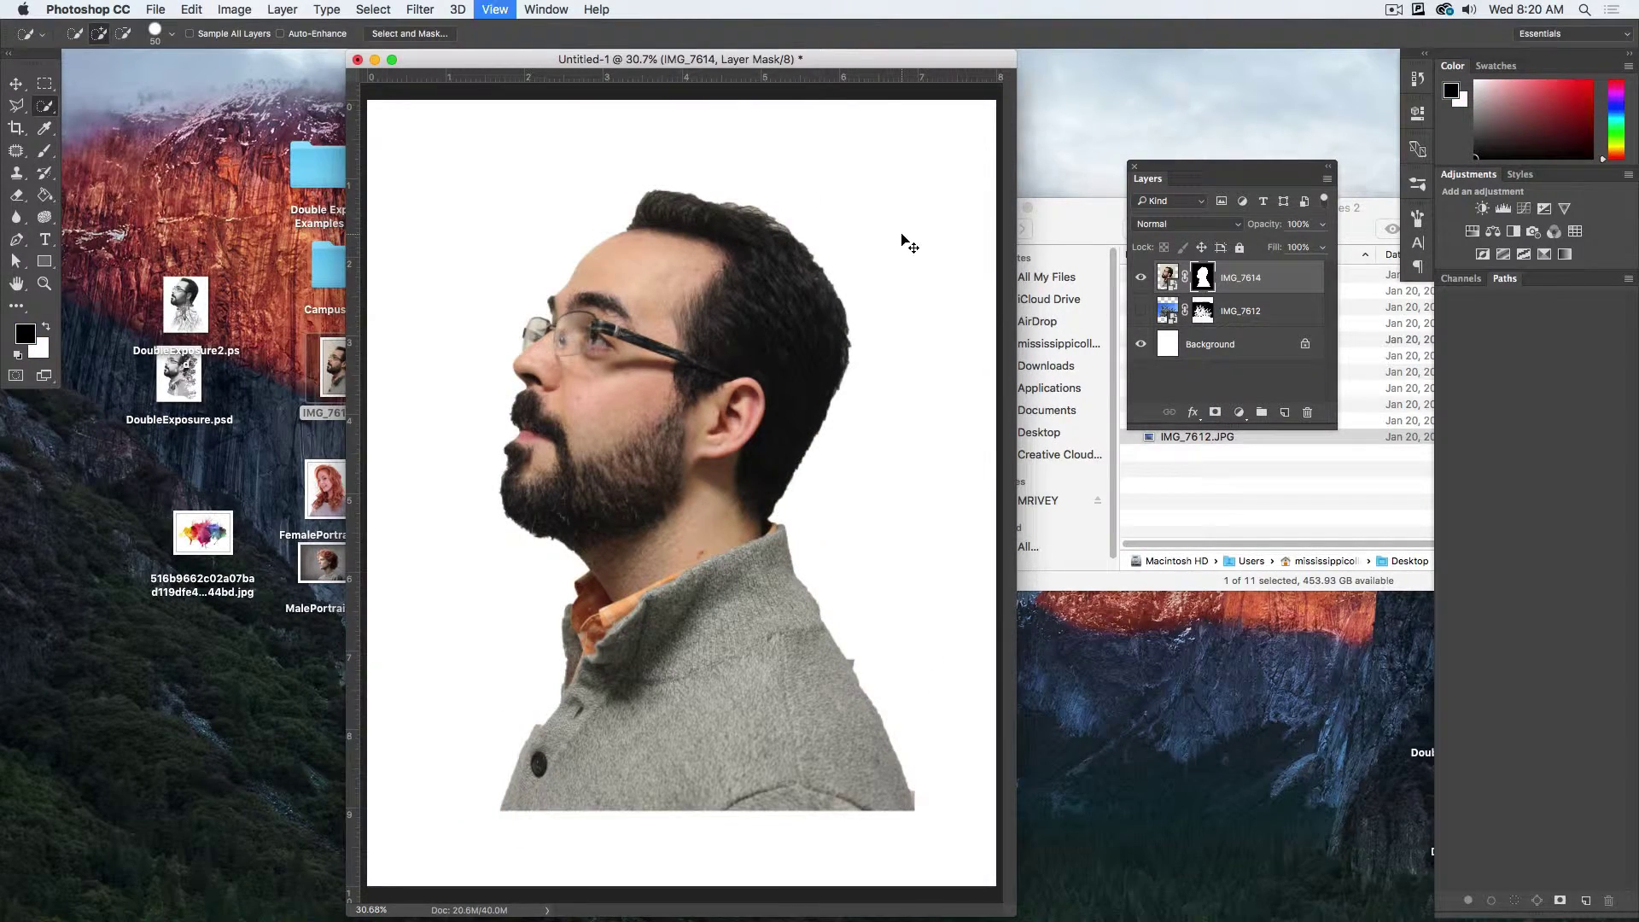
{"action": "key", "text": "super+plus"}
{"action": "key", "text": "super+plus"}
{"action": "key", "text": "super+plus"}
{"action": "left_click_drag", "start_coordinate": [898, 234], "coordinate": [787, 588]}
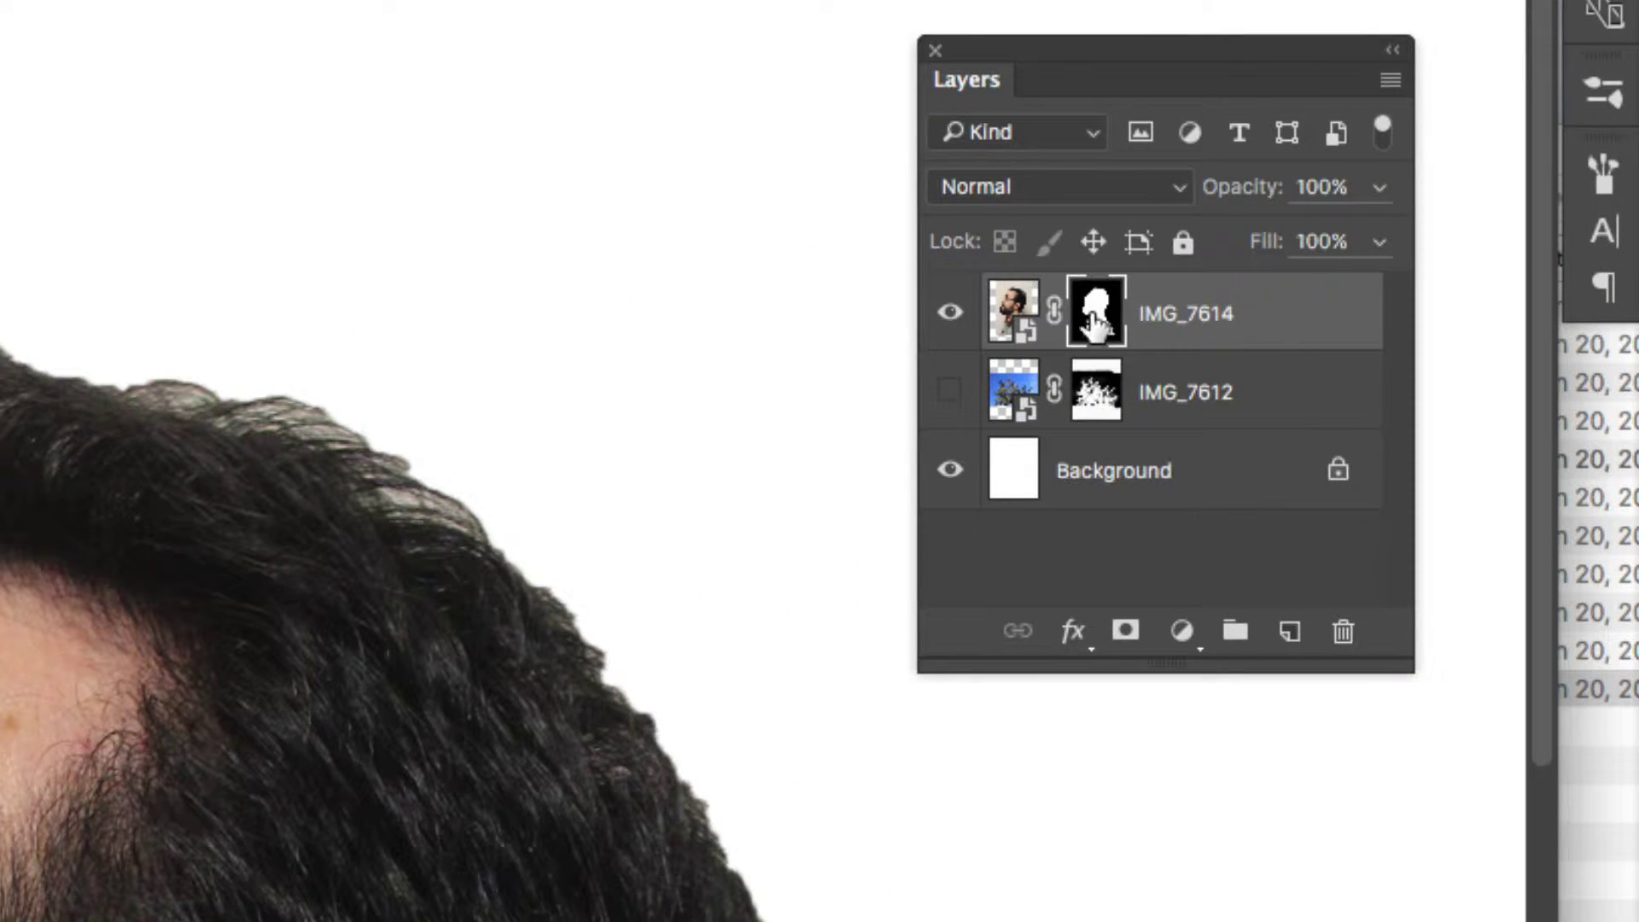
- Open Select and Mask on the IMG_7614 layer mask with the Overlay view mode
{"action": "right_click", "coordinate": [1099, 314]}
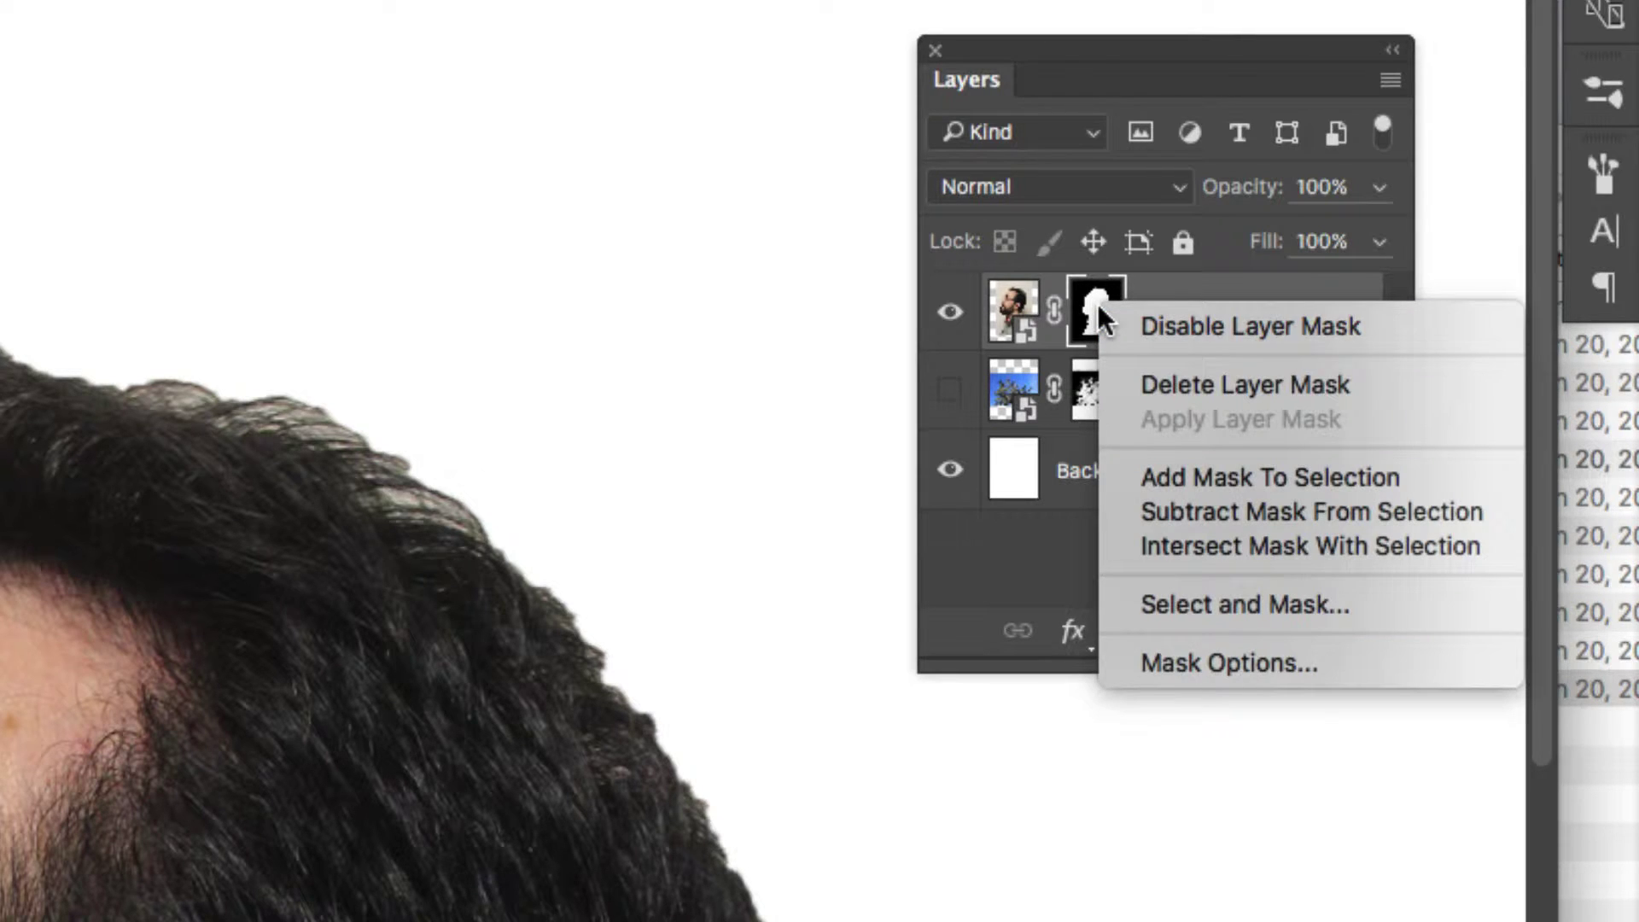
{"action": "left_click", "coordinate": [1227, 602]}
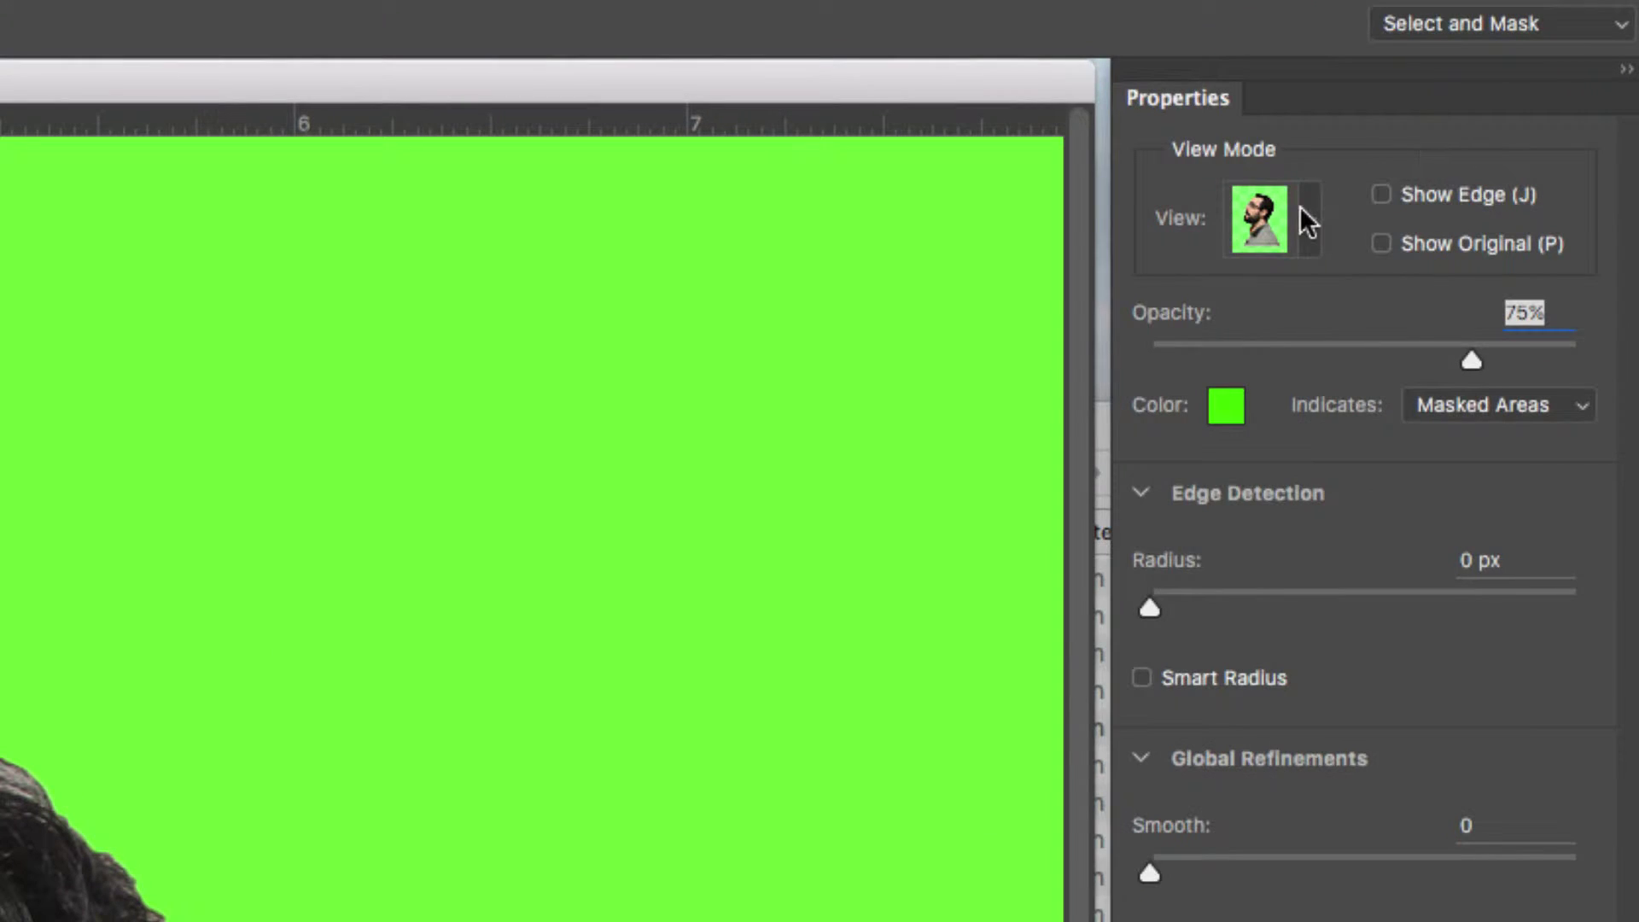
{"action": "left_click", "coordinate": [1302, 213]}
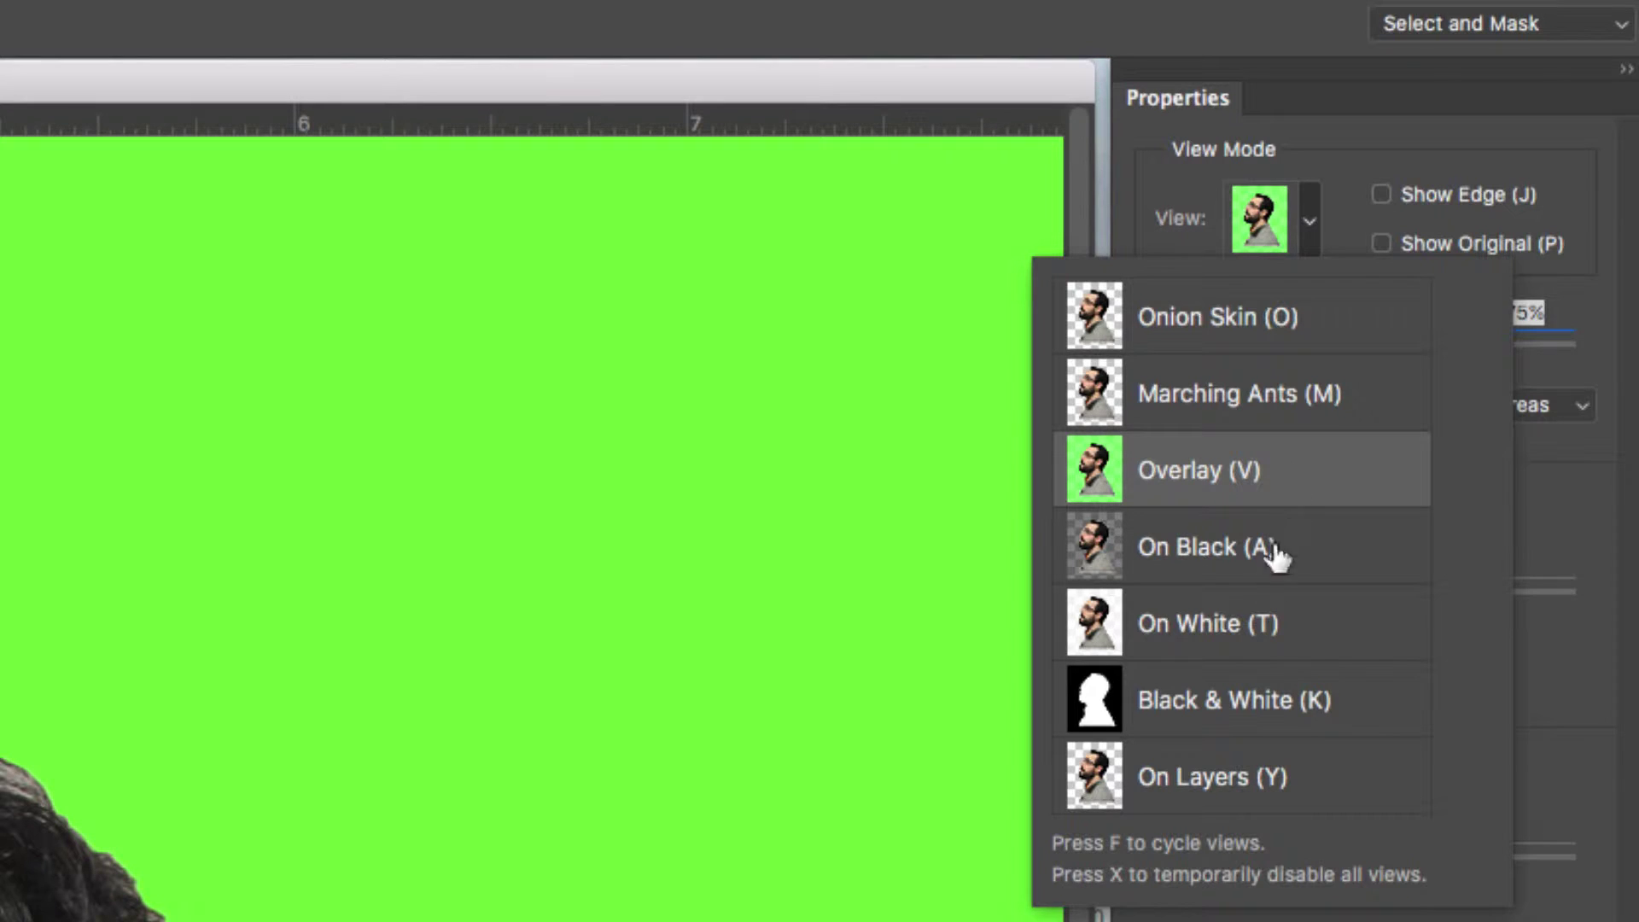
{"action": "left_click", "coordinate": [1311, 217]}
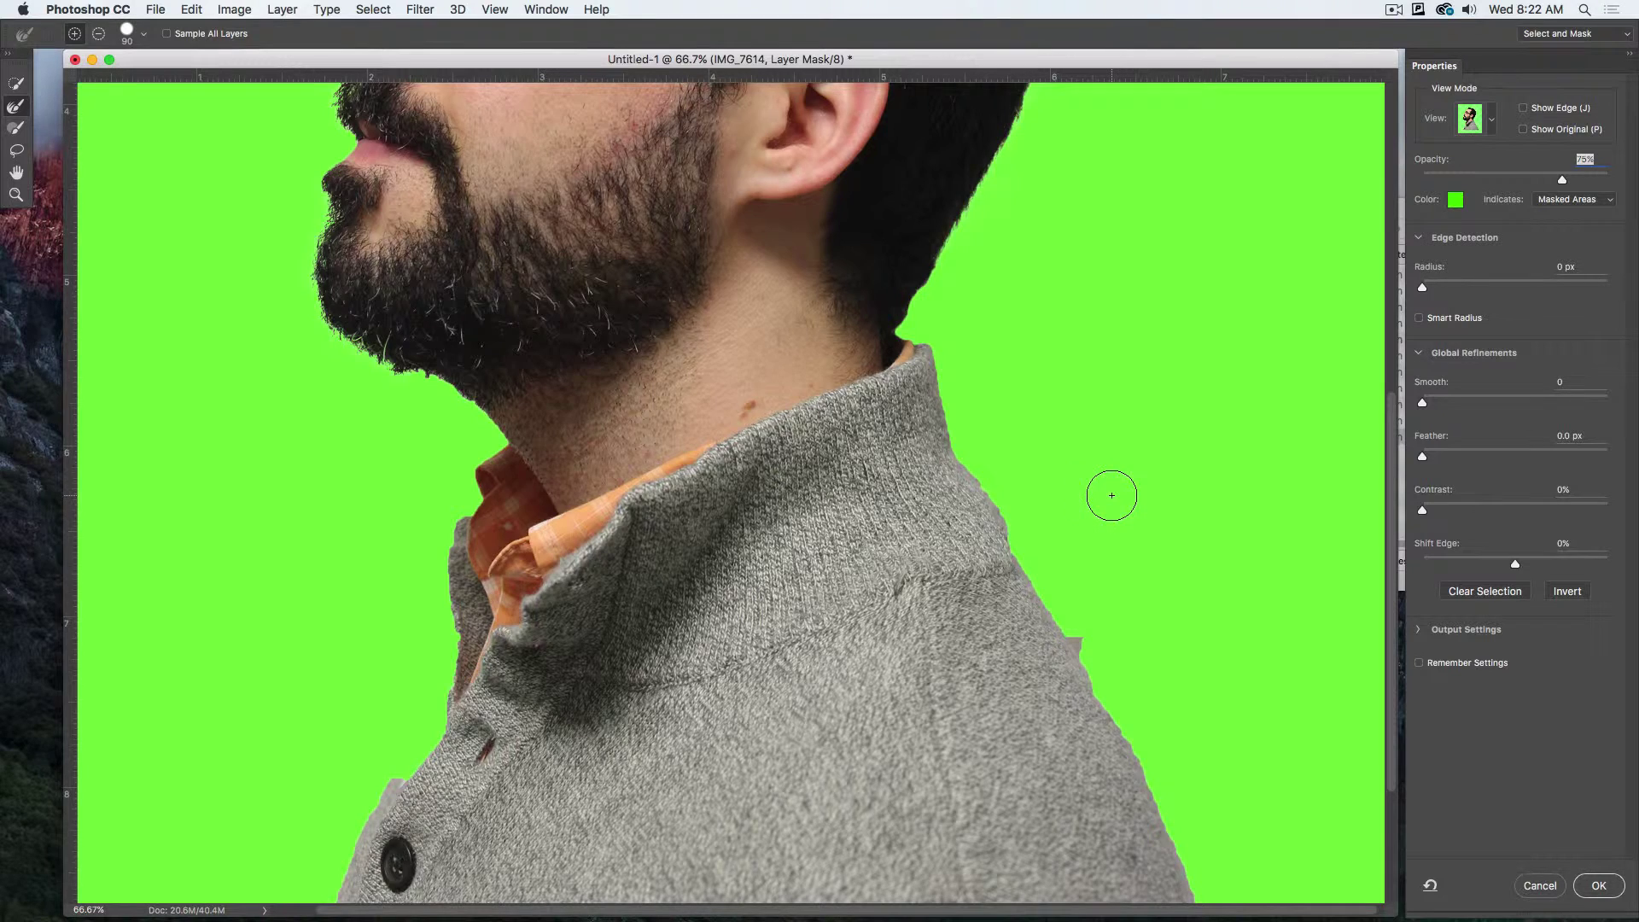
- Zoom out to fit the man's whole refined head and shoulders on screen
{"action": "key", "text": "super+0"}
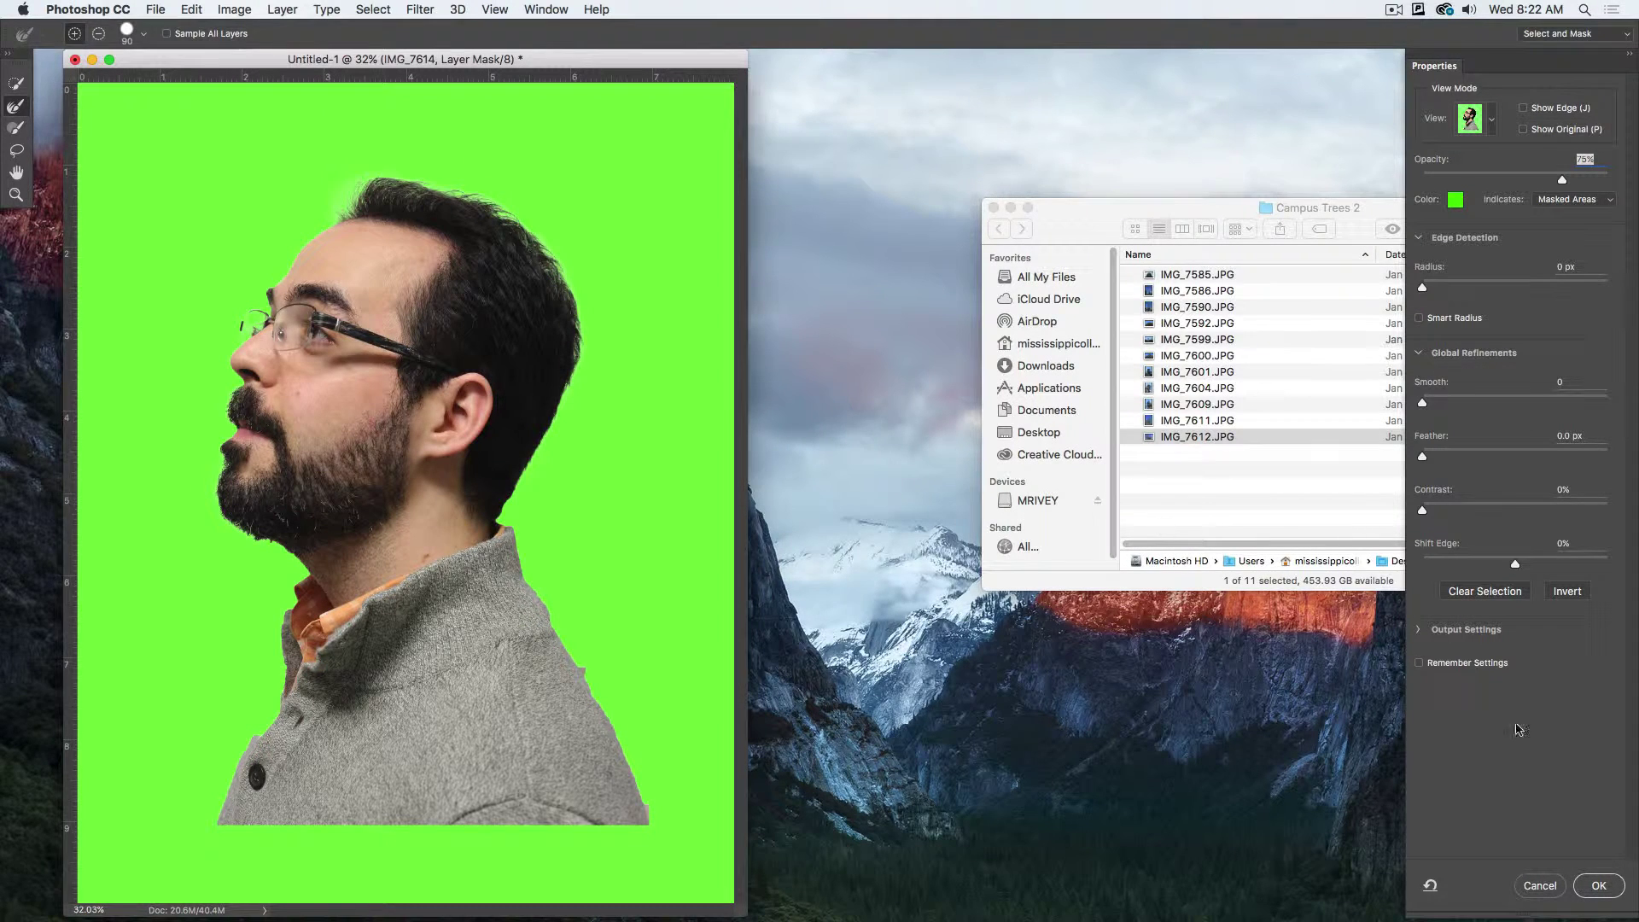
- Accept the Select and Mask refinement, zoom in to inspect the hair edges, then fit the page on screen
{"action": "key", "text": "Return"}
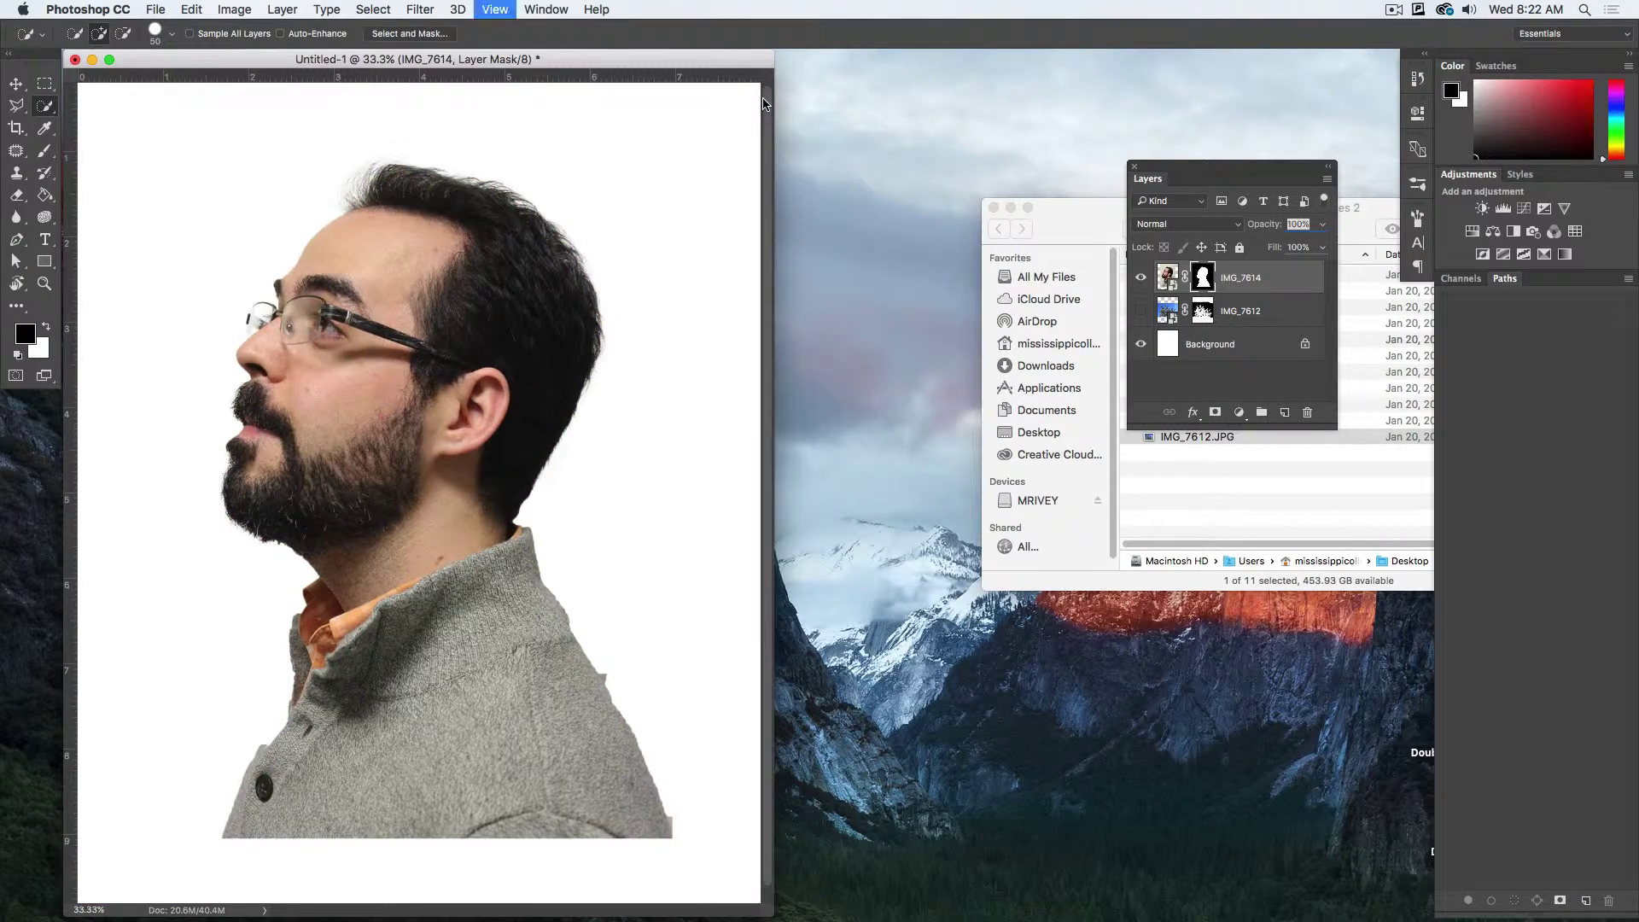
{"action": "key", "text": "super+equal"}
{"action": "key", "text": "super+equal"}
{"action": "key", "text": "super+equal"}
{"action": "scroll", "coordinate": [518, 169], "scroll_direction": "up", "scroll_amount": 5}
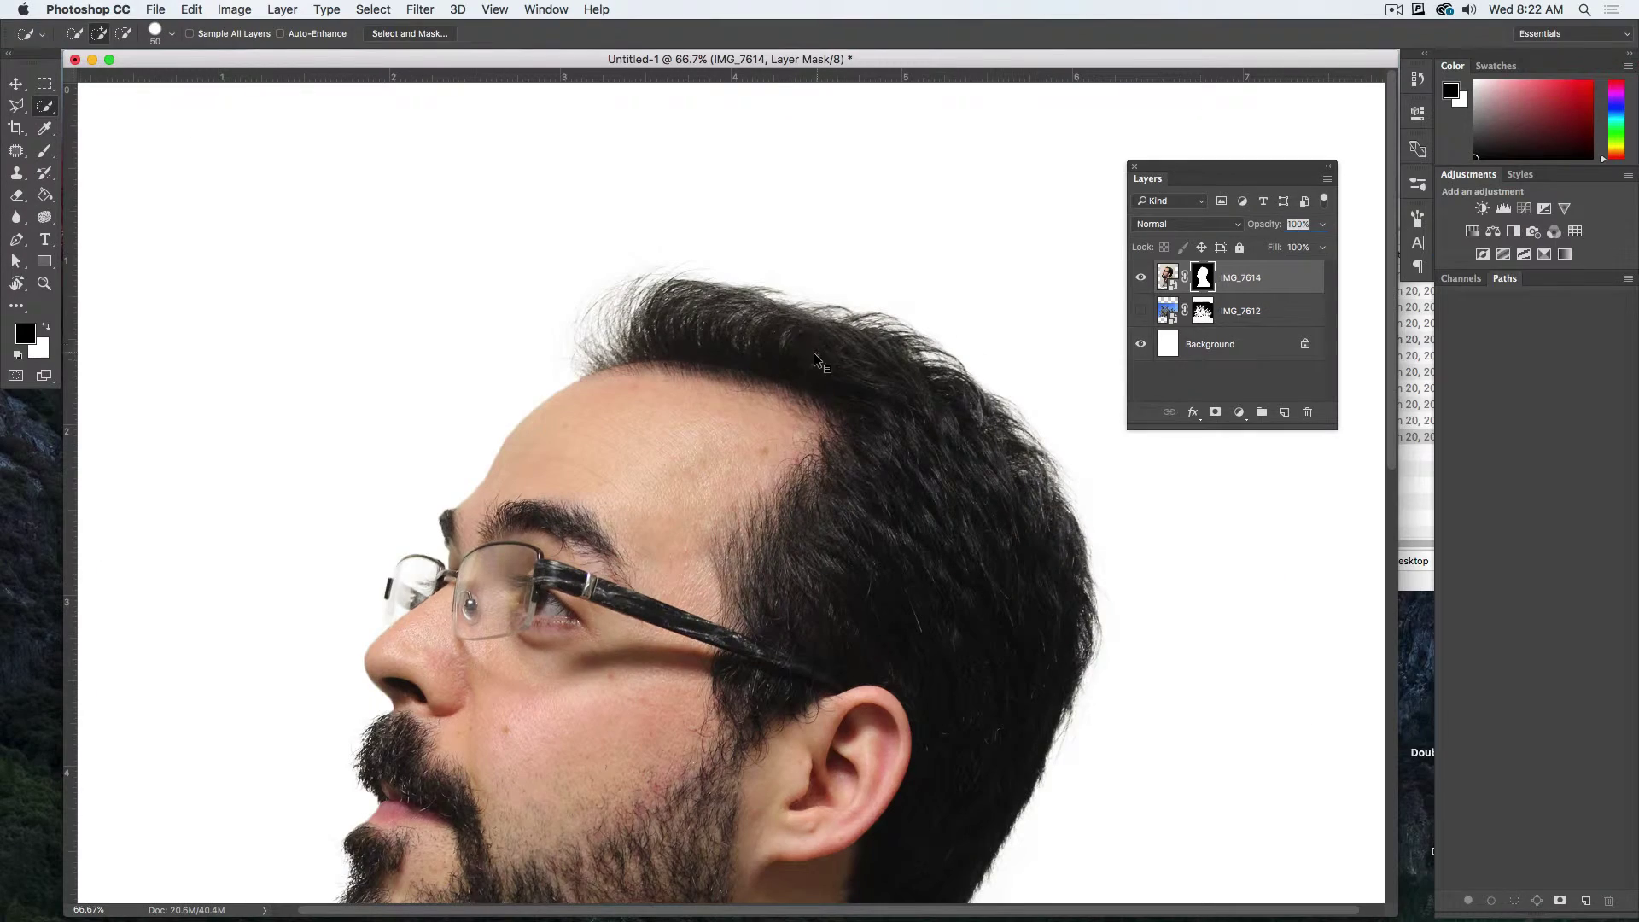
{"action": "key", "text": "super+0"}
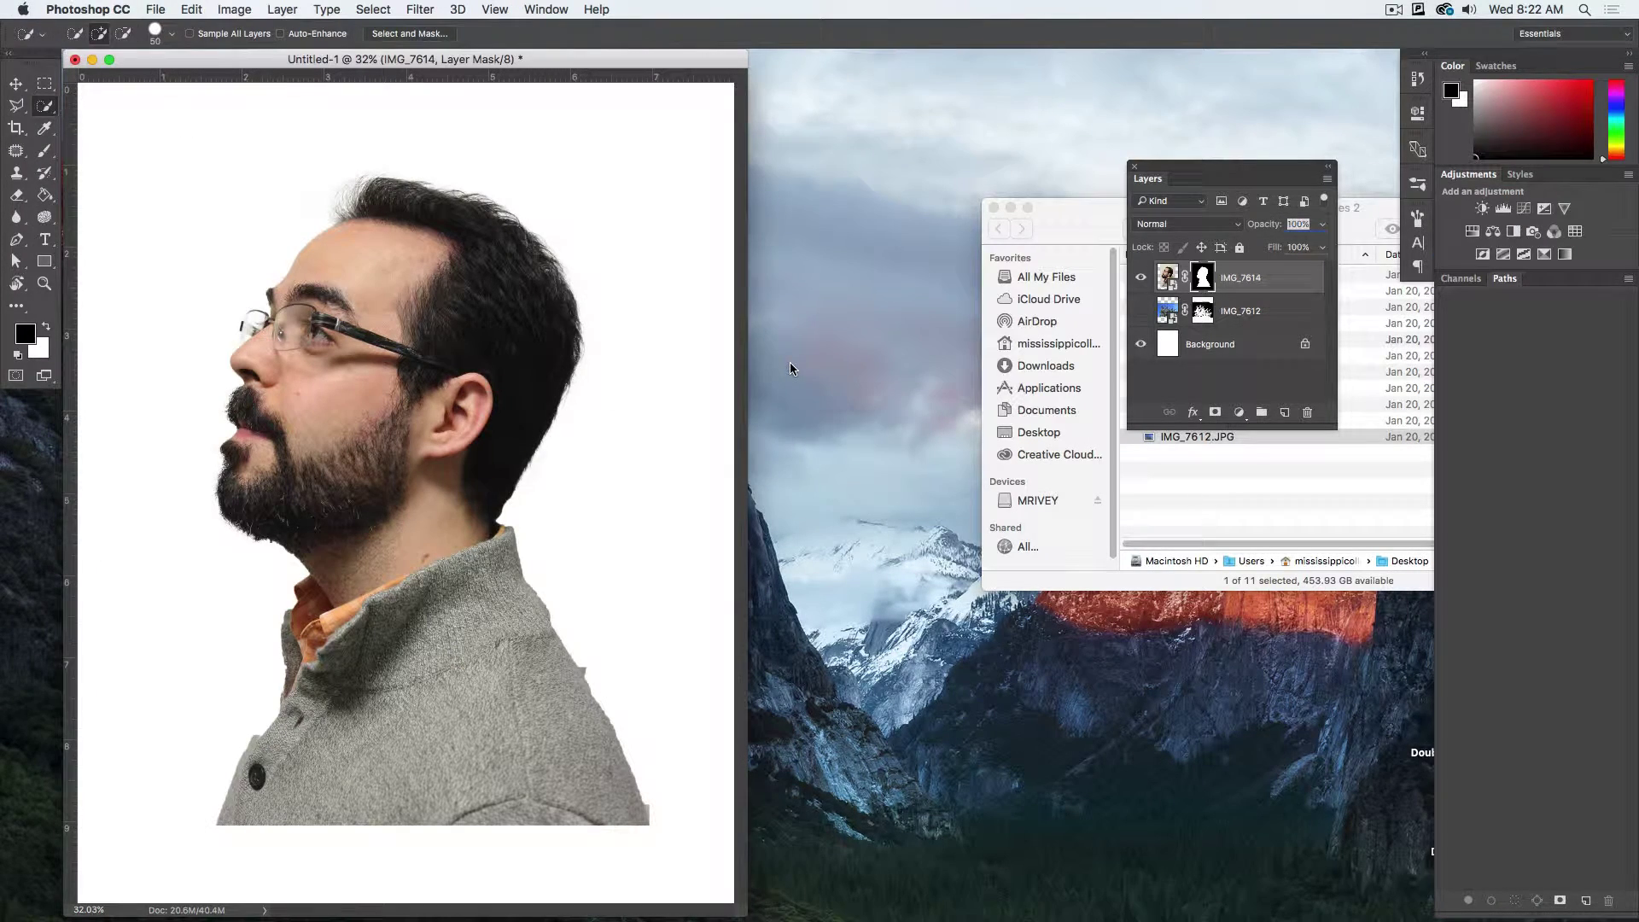
- Show the IMG_7612 tree layer, clip the man's photo to it, and set Move tool Auto-Select to Layer
{"action": "left_click", "coordinate": [1140, 310]}
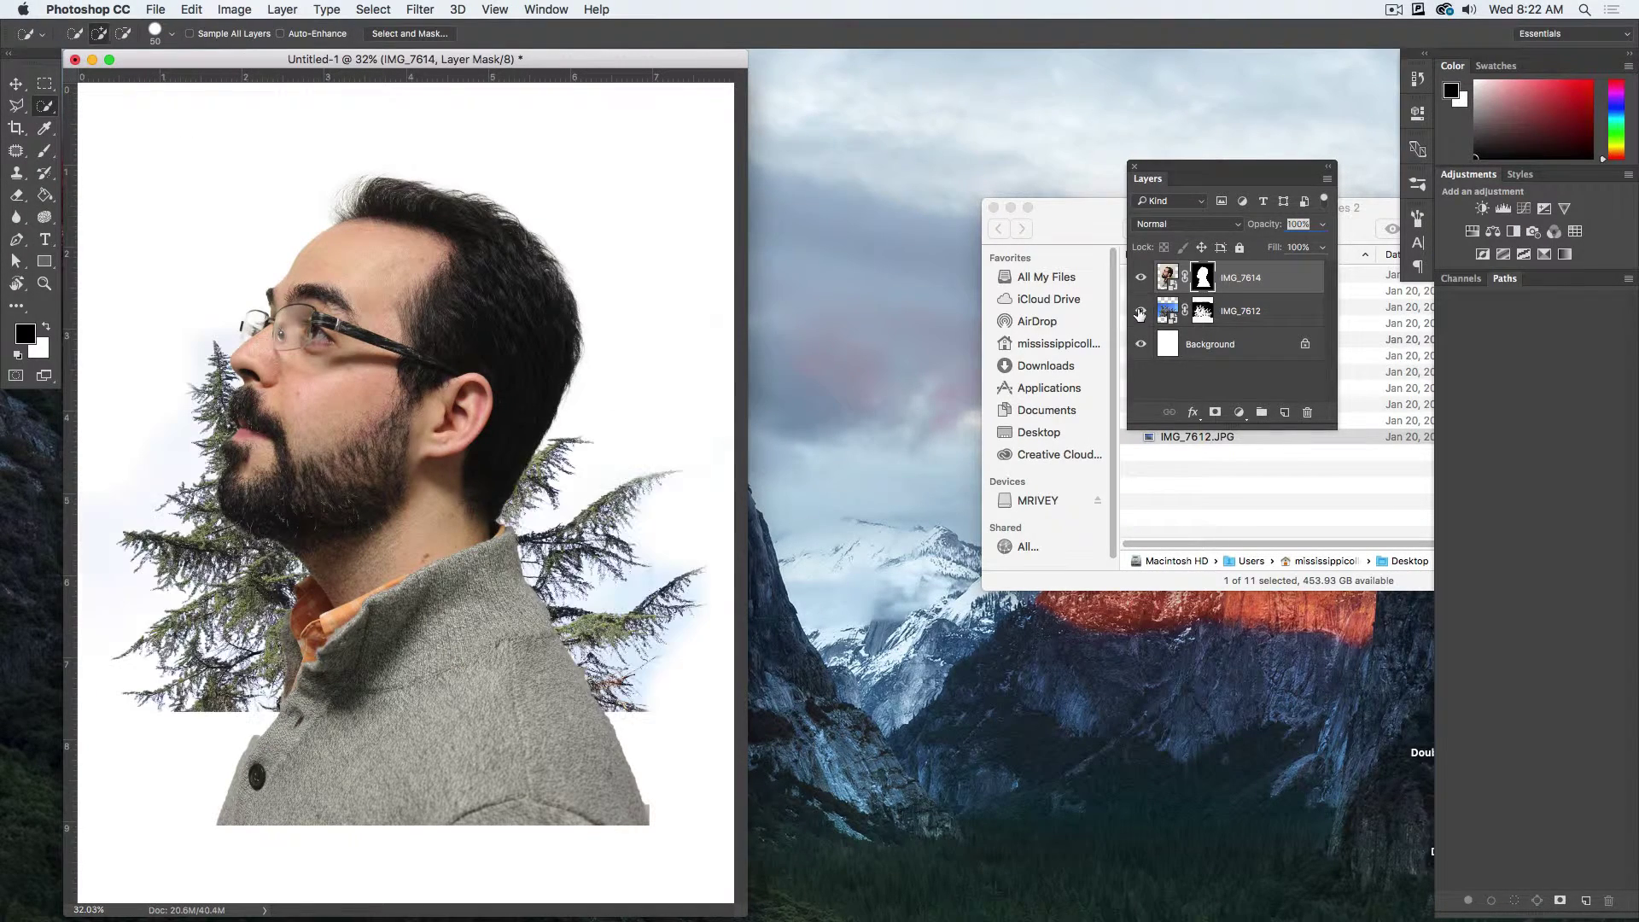
{"action": "left_click", "coordinate": [1246, 292], "text": "alt"}
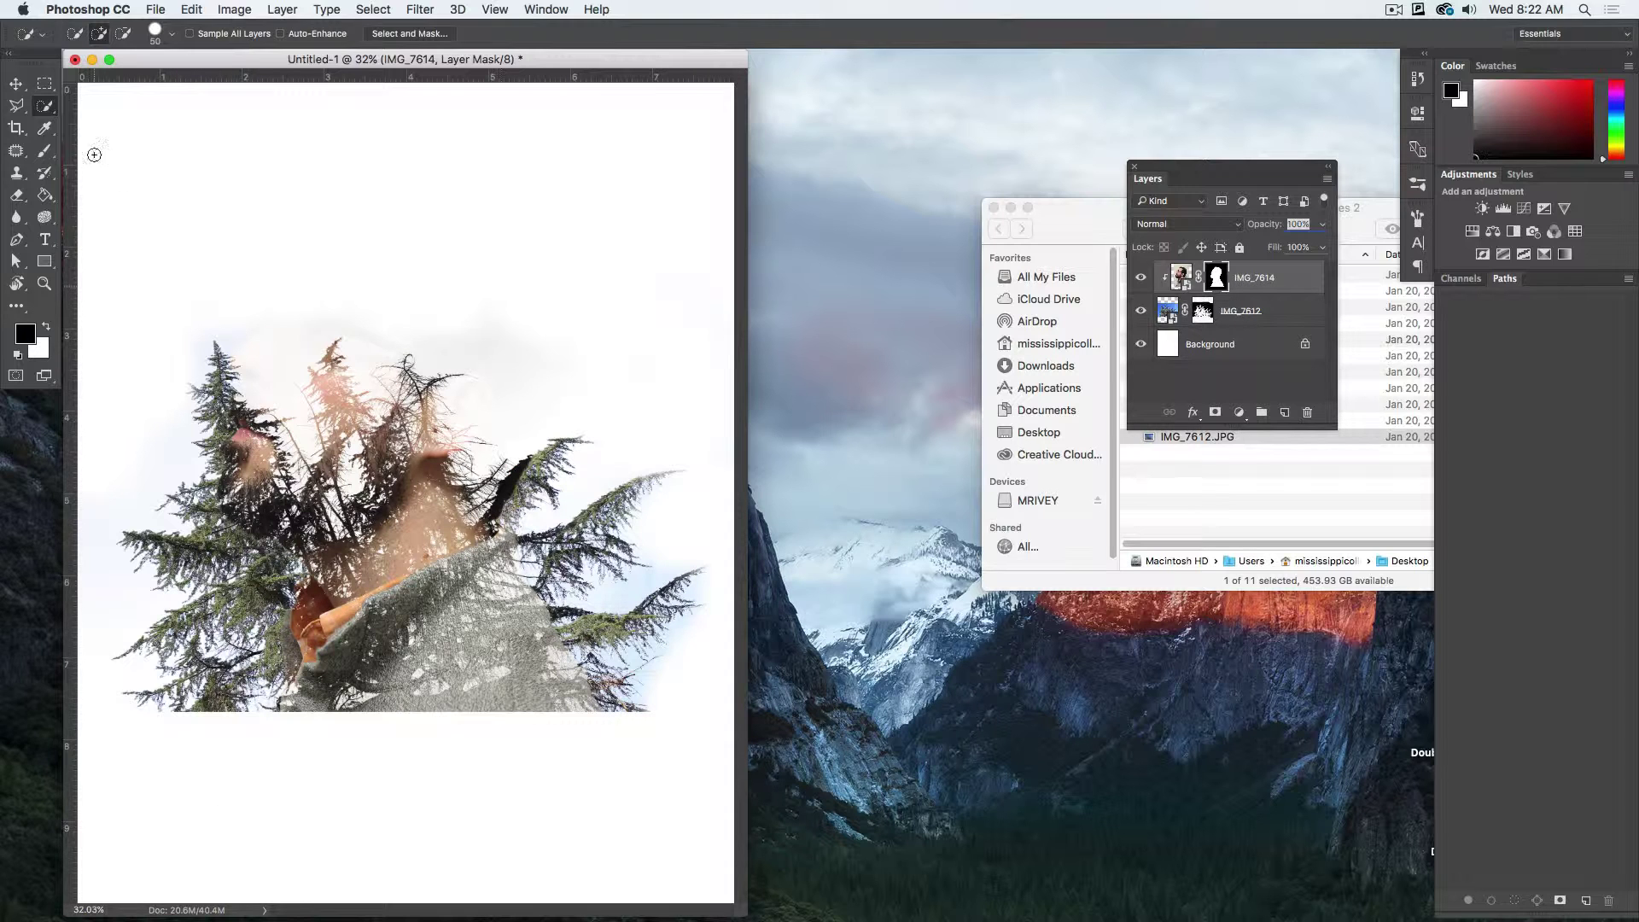
{"action": "left_click", "coordinate": [17, 84]}
{"action": "left_click", "coordinate": [384, 448]}
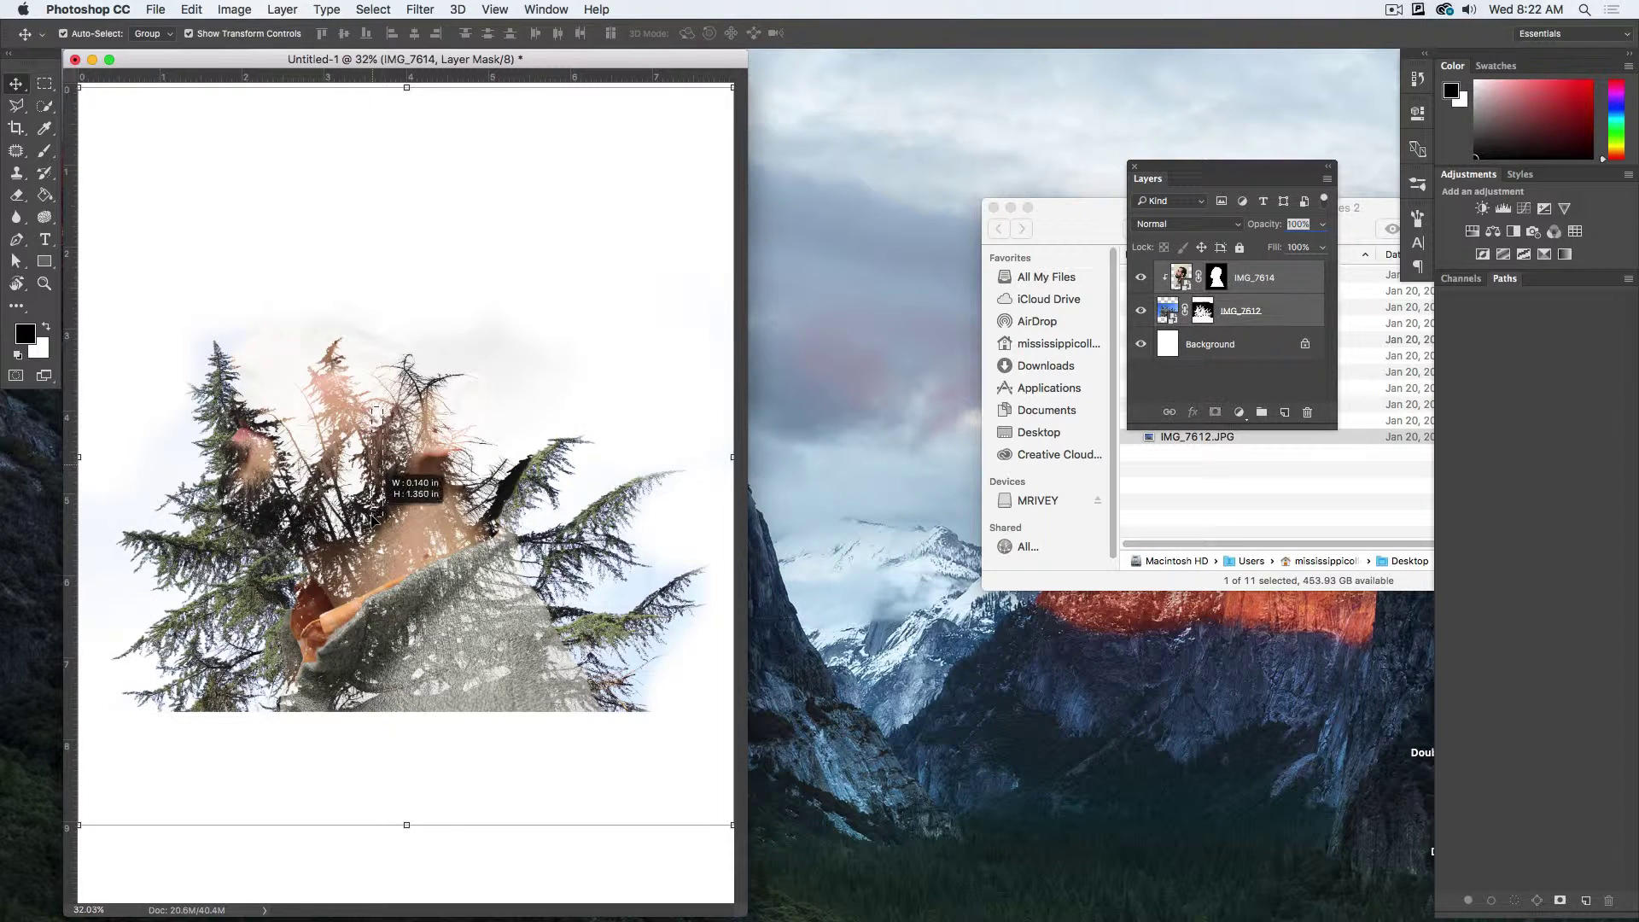
{"action": "left_click", "coordinate": [132, 159]}
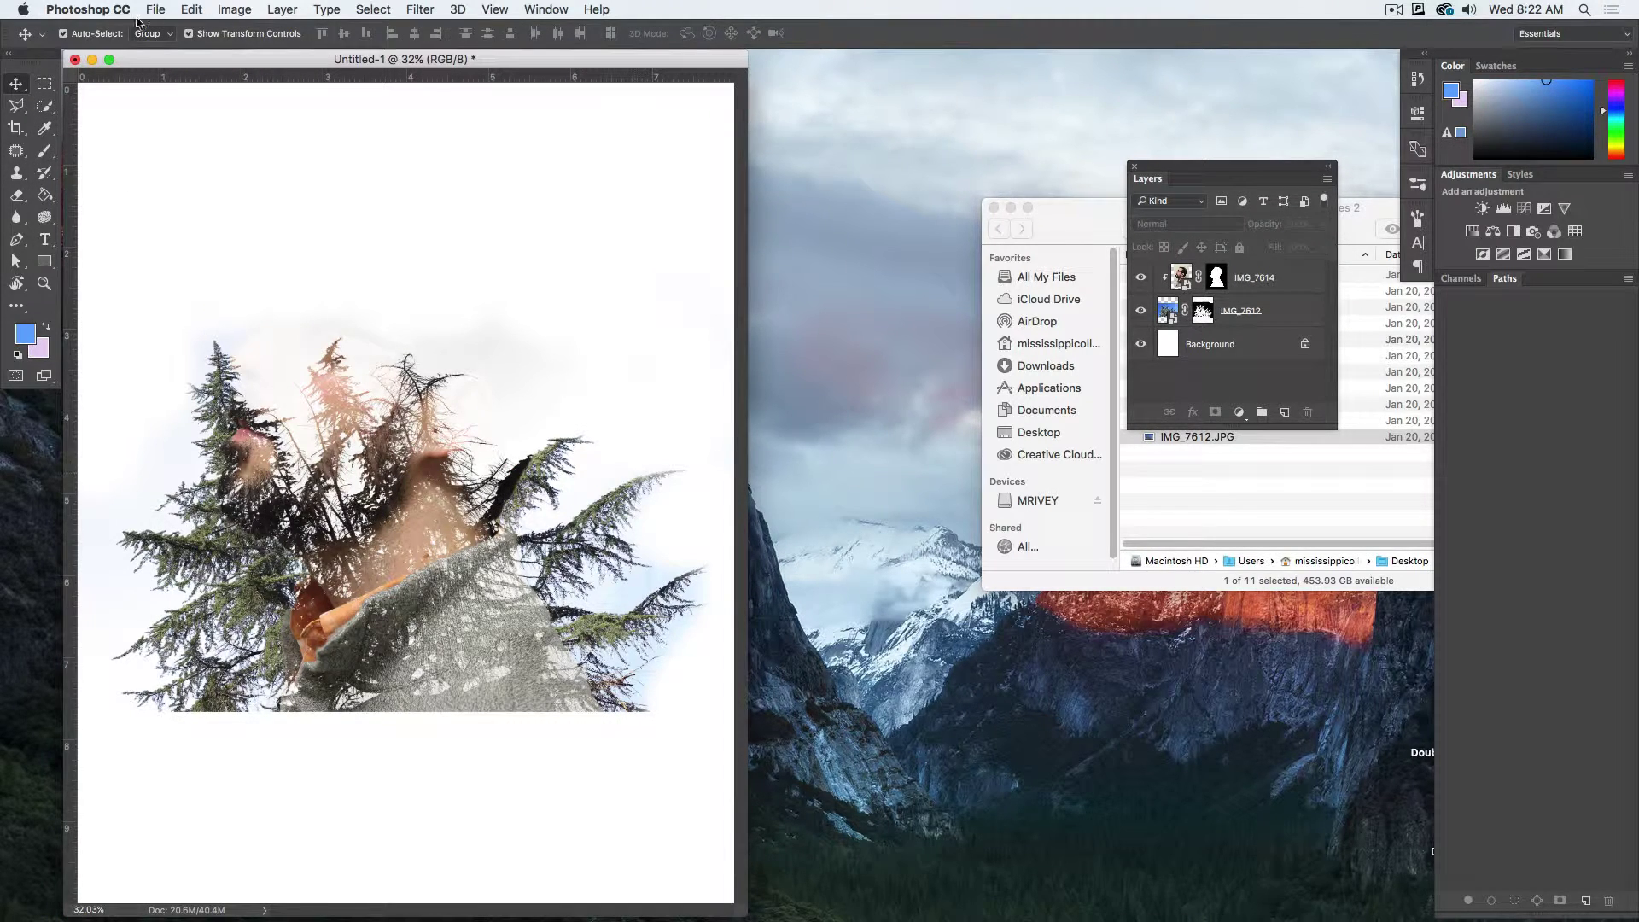
{"action": "left_click", "coordinate": [134, 34]}
{"action": "left_click", "coordinate": [147, 49]}
- Reposition the man's photo and the trees so his face and ear sit among the branches
{"action": "left_click", "coordinate": [1285, 279]}
{"action": "left_click_drag", "start_coordinate": [422, 512], "coordinate": [303, 384]}
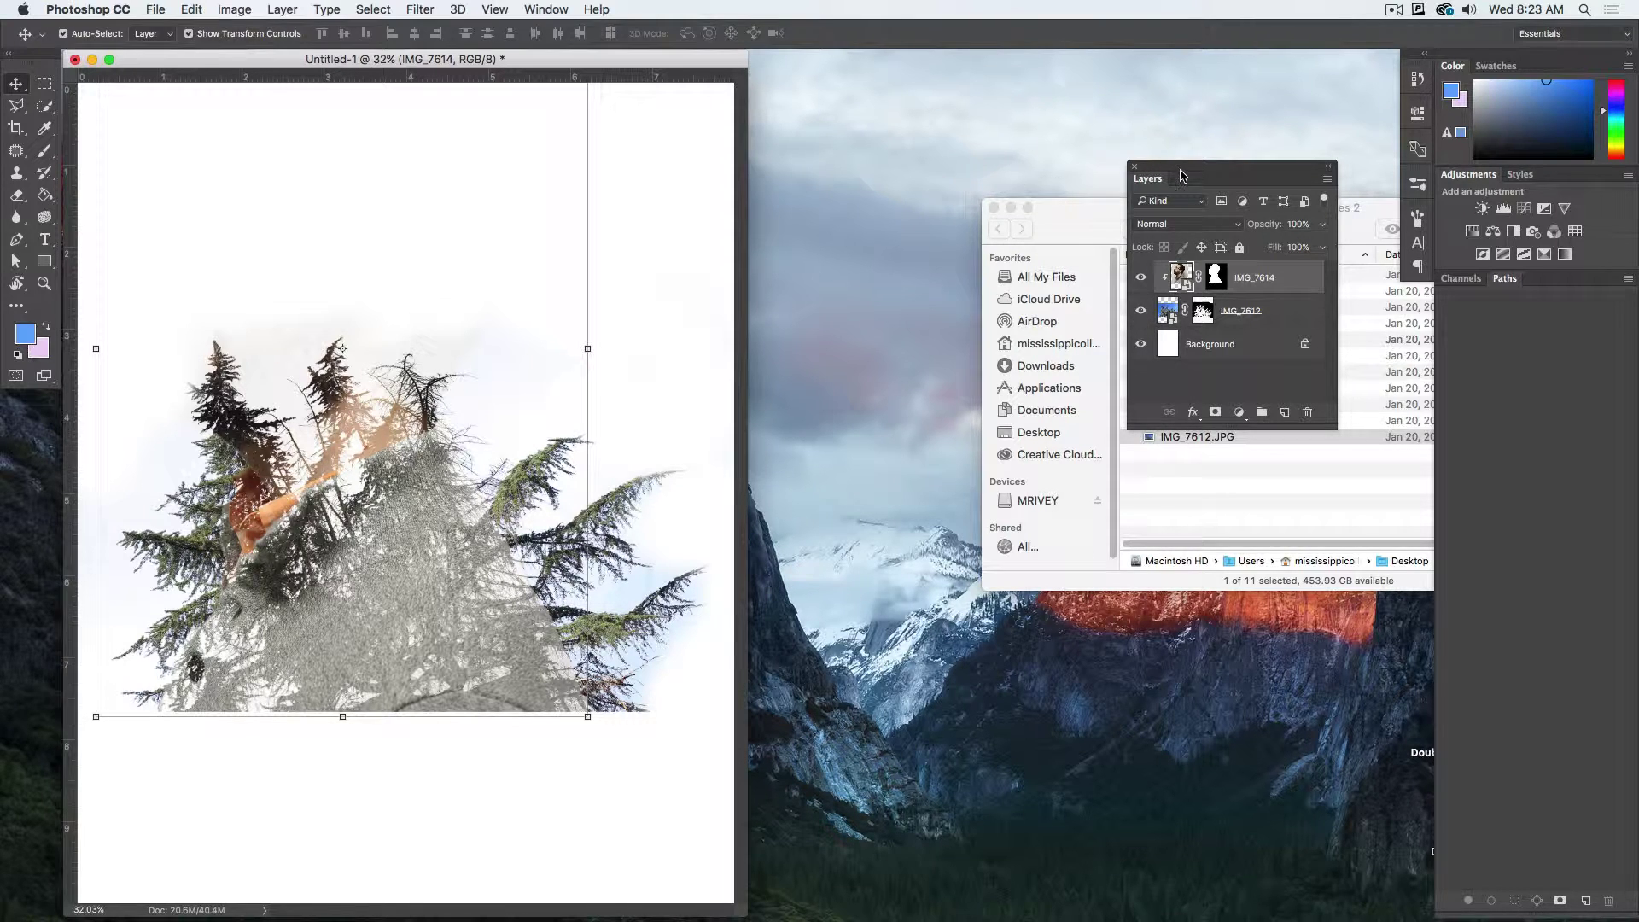
{"action": "left_click_drag", "start_coordinate": [1156, 165], "coordinate": [812, 200]}
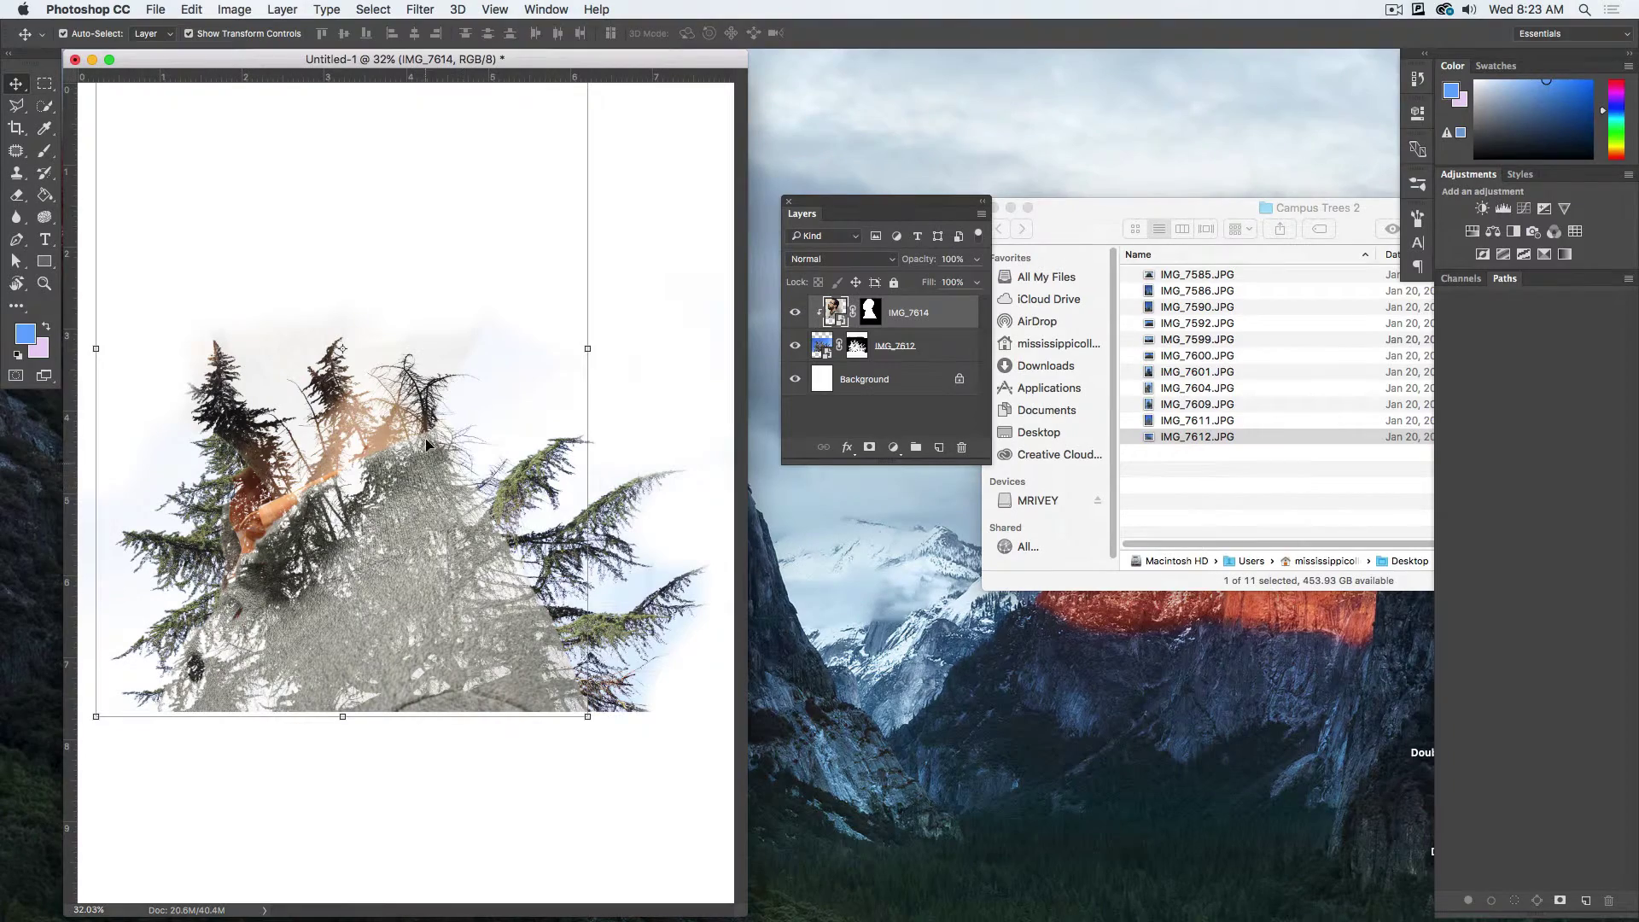
{"action": "left_click_drag", "start_coordinate": [416, 235], "coordinate": [419, 299]}
{"action": "left_click_drag", "start_coordinate": [353, 431], "coordinate": [454, 478]}
{"action": "left_click", "coordinate": [926, 311]}
{"action": "left_click", "coordinate": [937, 343]}
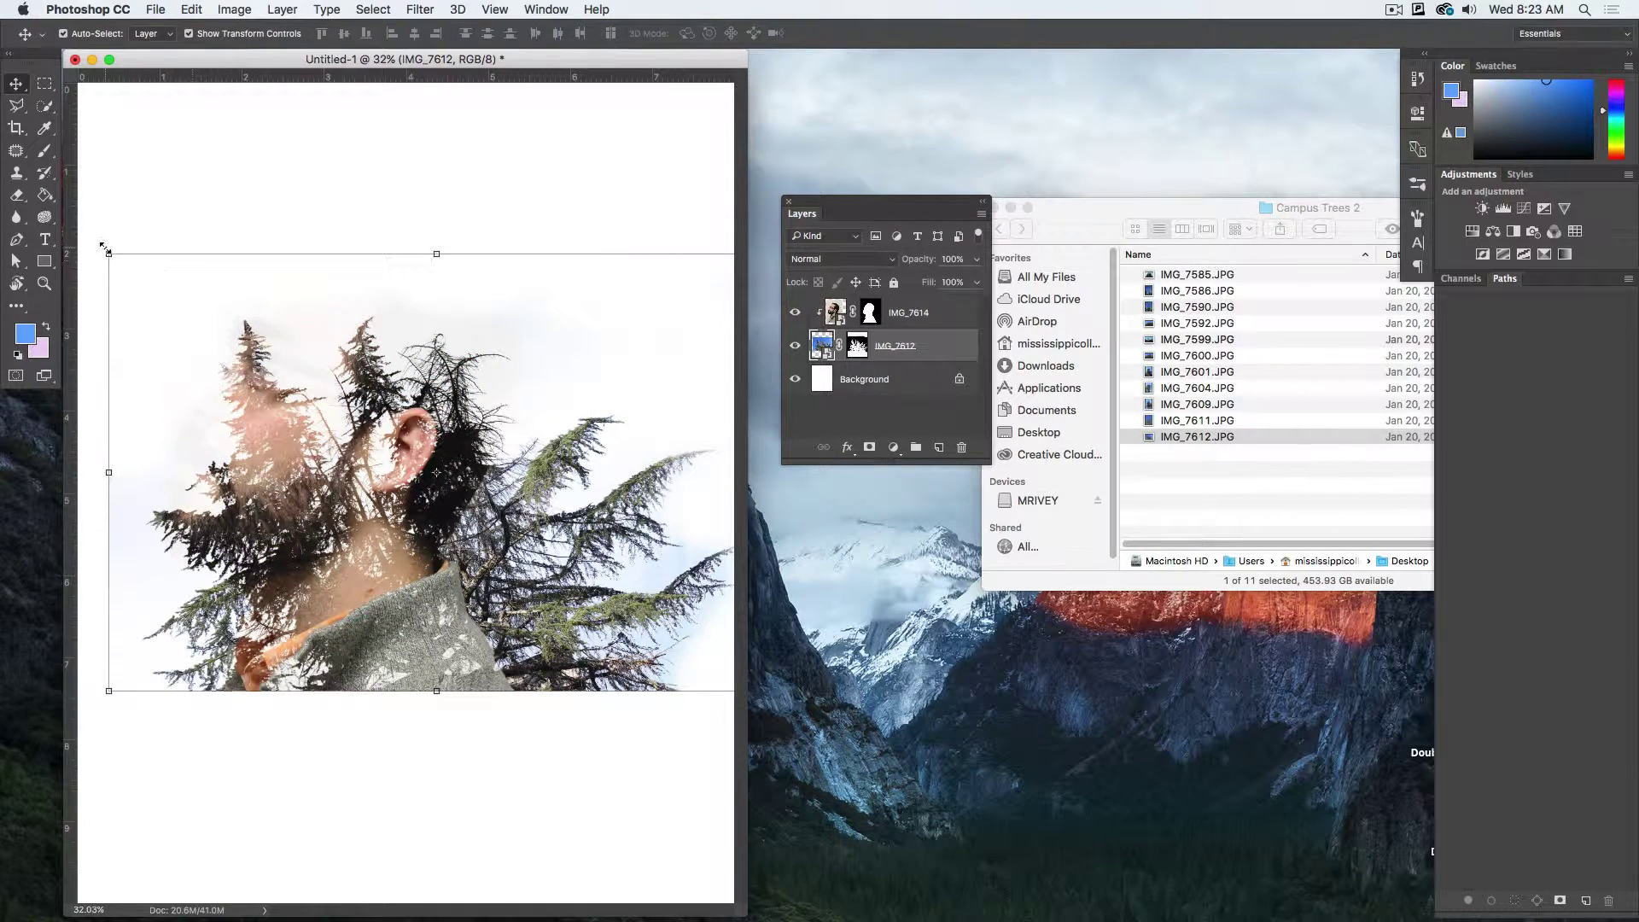
- Rotate the IMG_7612 tree photo to 90° and shift it right, then view full screen zoomed in
{"action": "left_click_drag", "start_coordinate": [105, 248], "coordinate": [615, 271]}
{"action": "left_click_drag", "start_coordinate": [431, 346], "coordinate": [533, 334]}
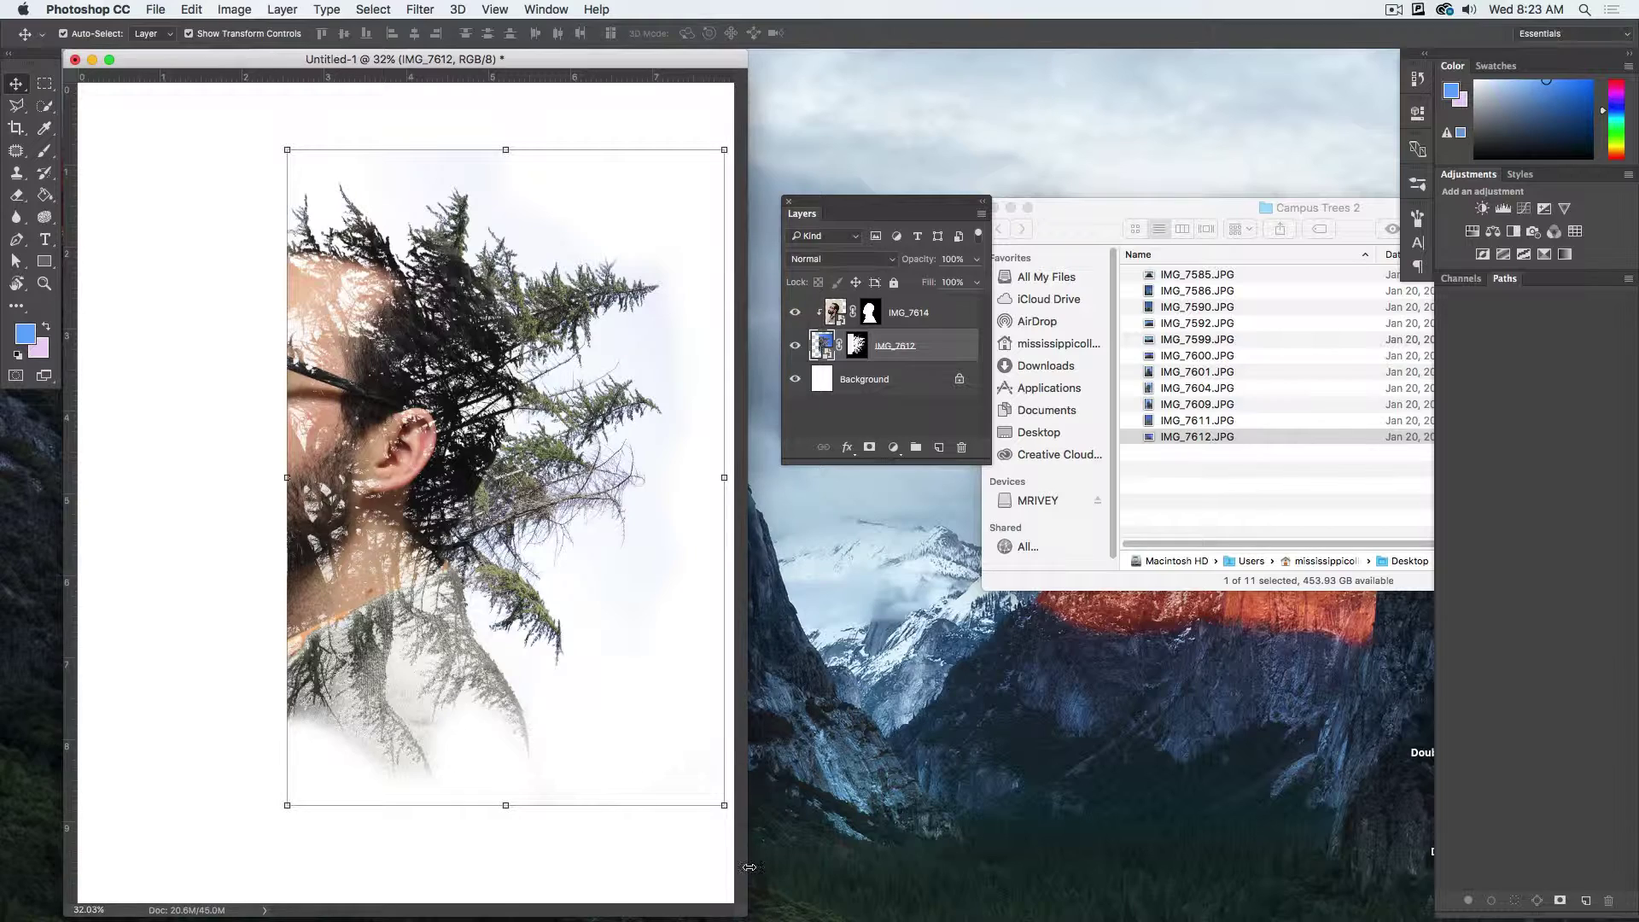
{"action": "key", "text": "f"}
{"action": "key", "text": "super+plus"}
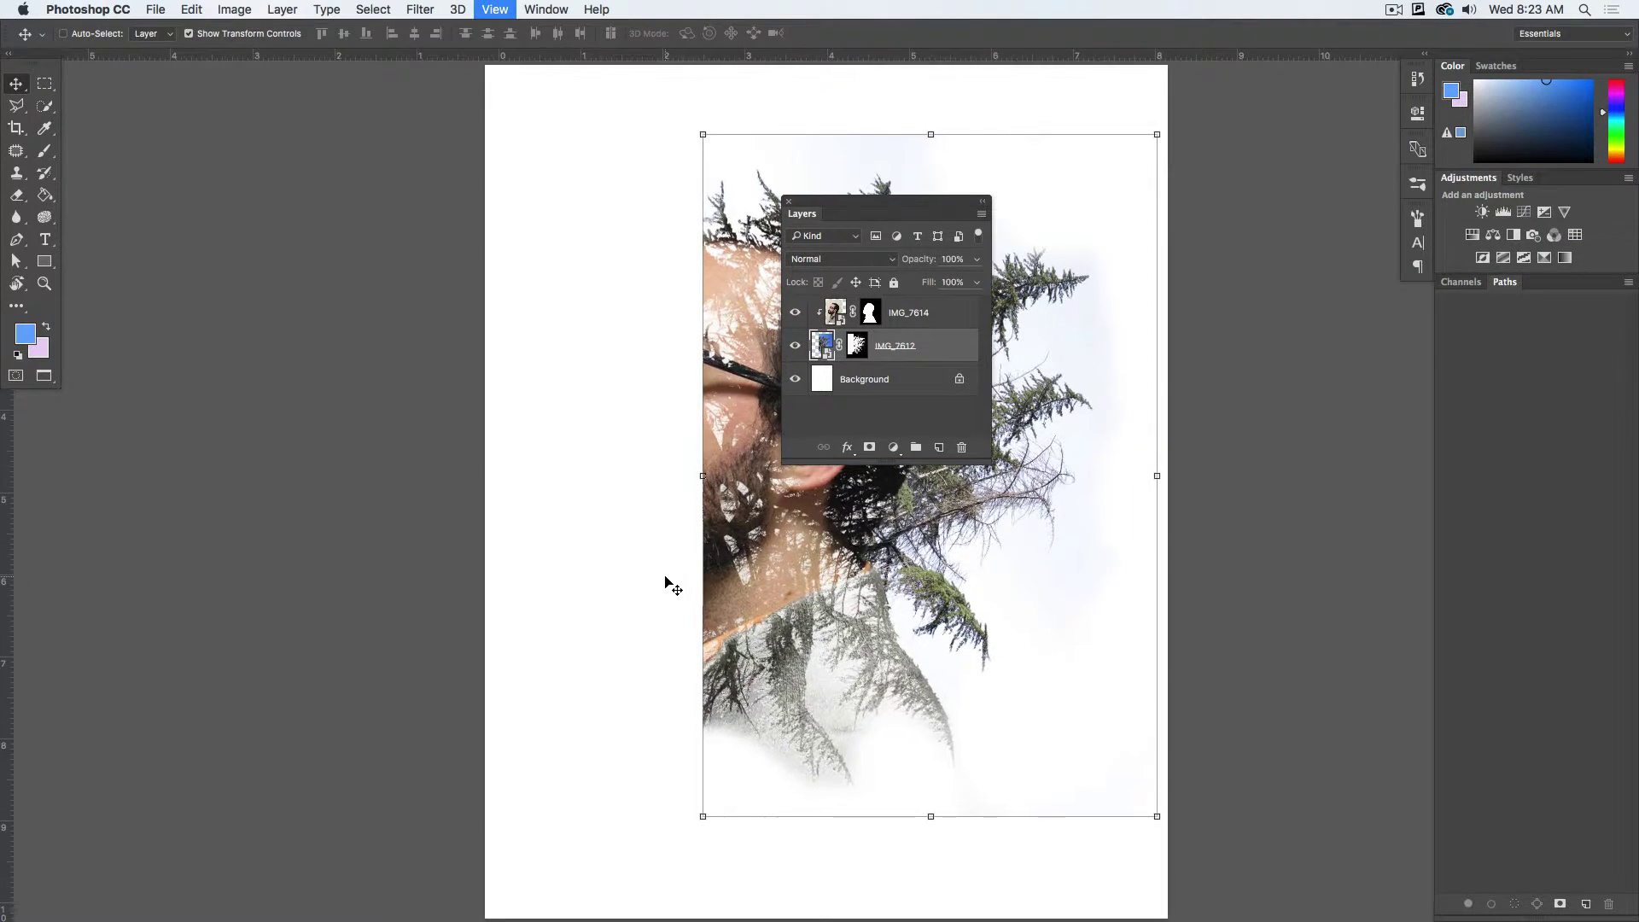
{"action": "left_click_drag", "start_coordinate": [845, 205], "coordinate": [1005, 203]}
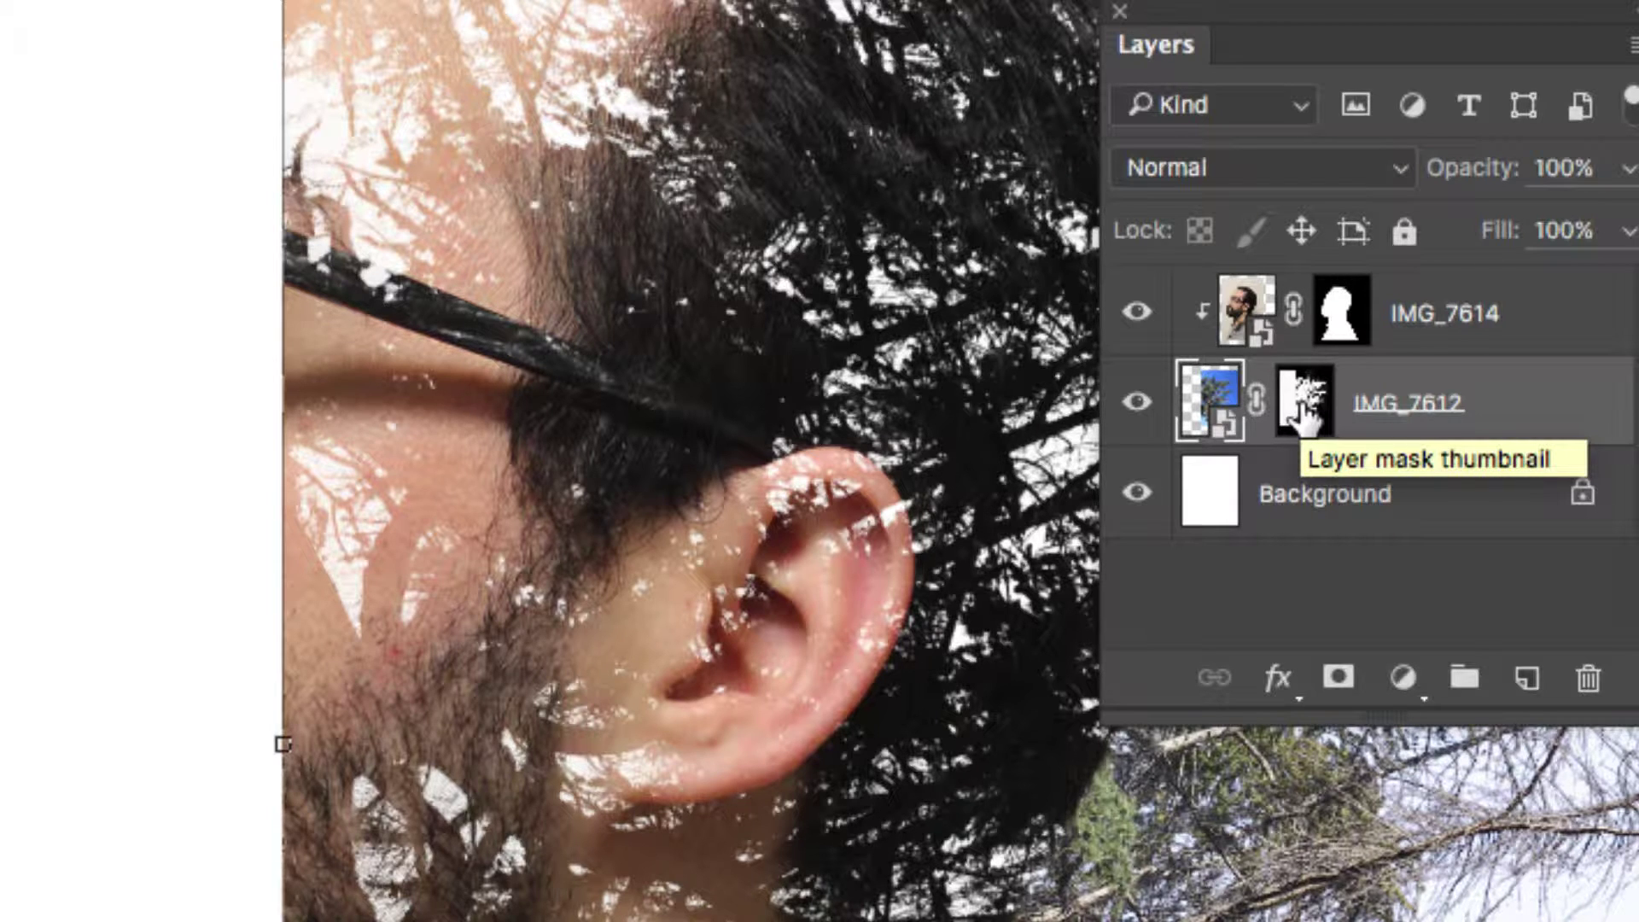
- Duplicate the man's photo layer and unclip the copy so the full face shows on top
{"action": "left_click", "coordinate": [1303, 414]}
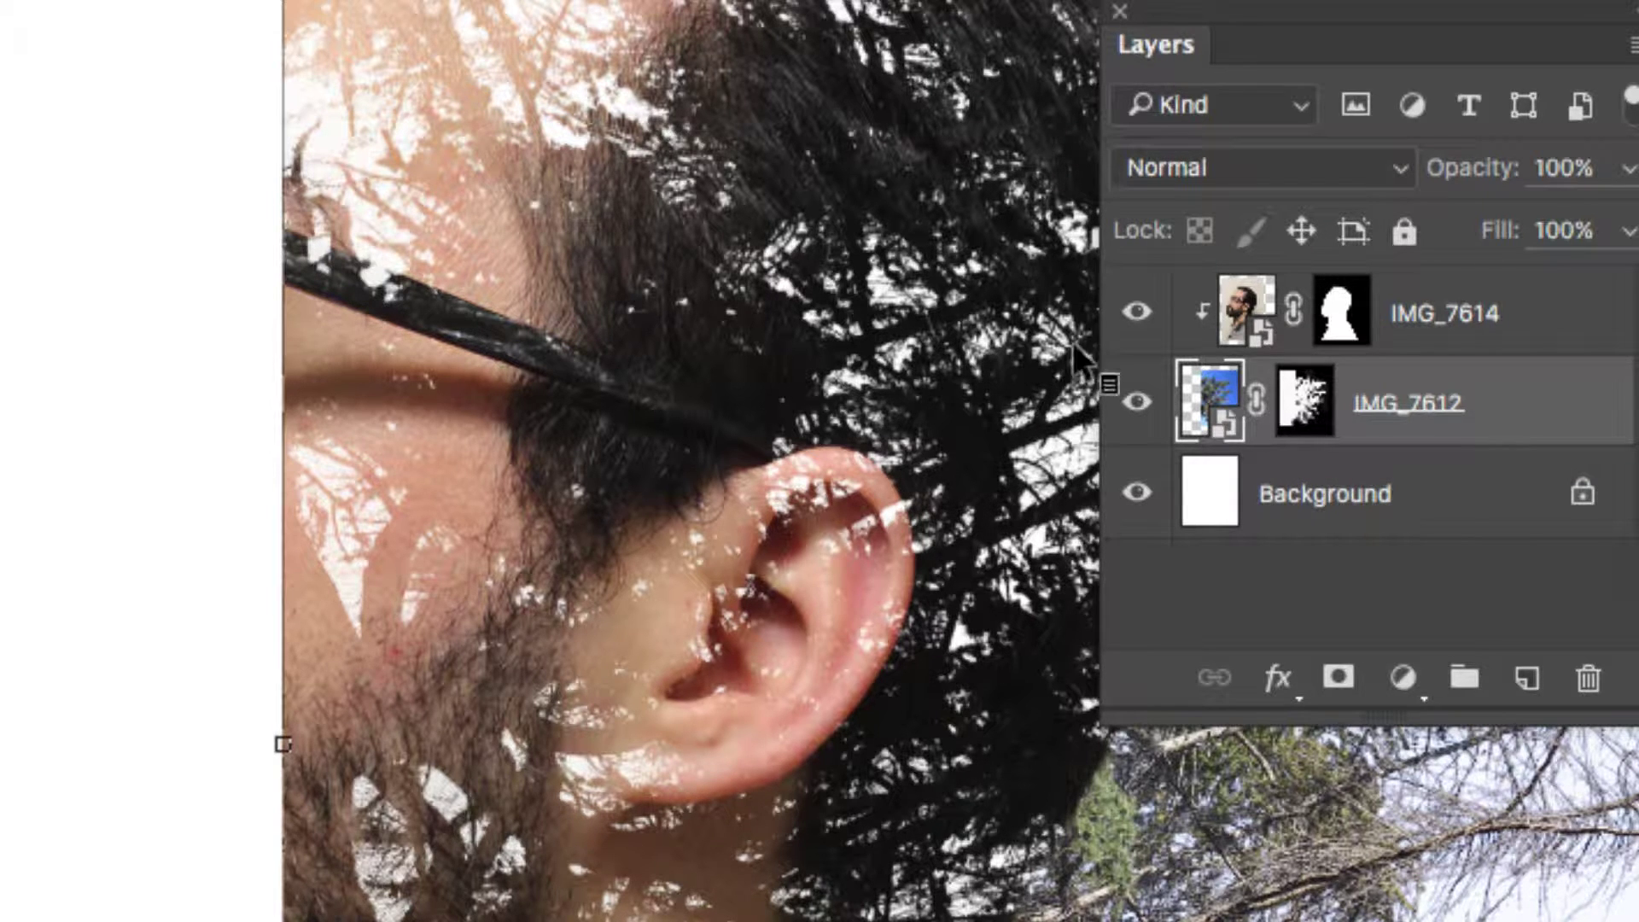
{"action": "left_click", "coordinate": [1239, 312]}
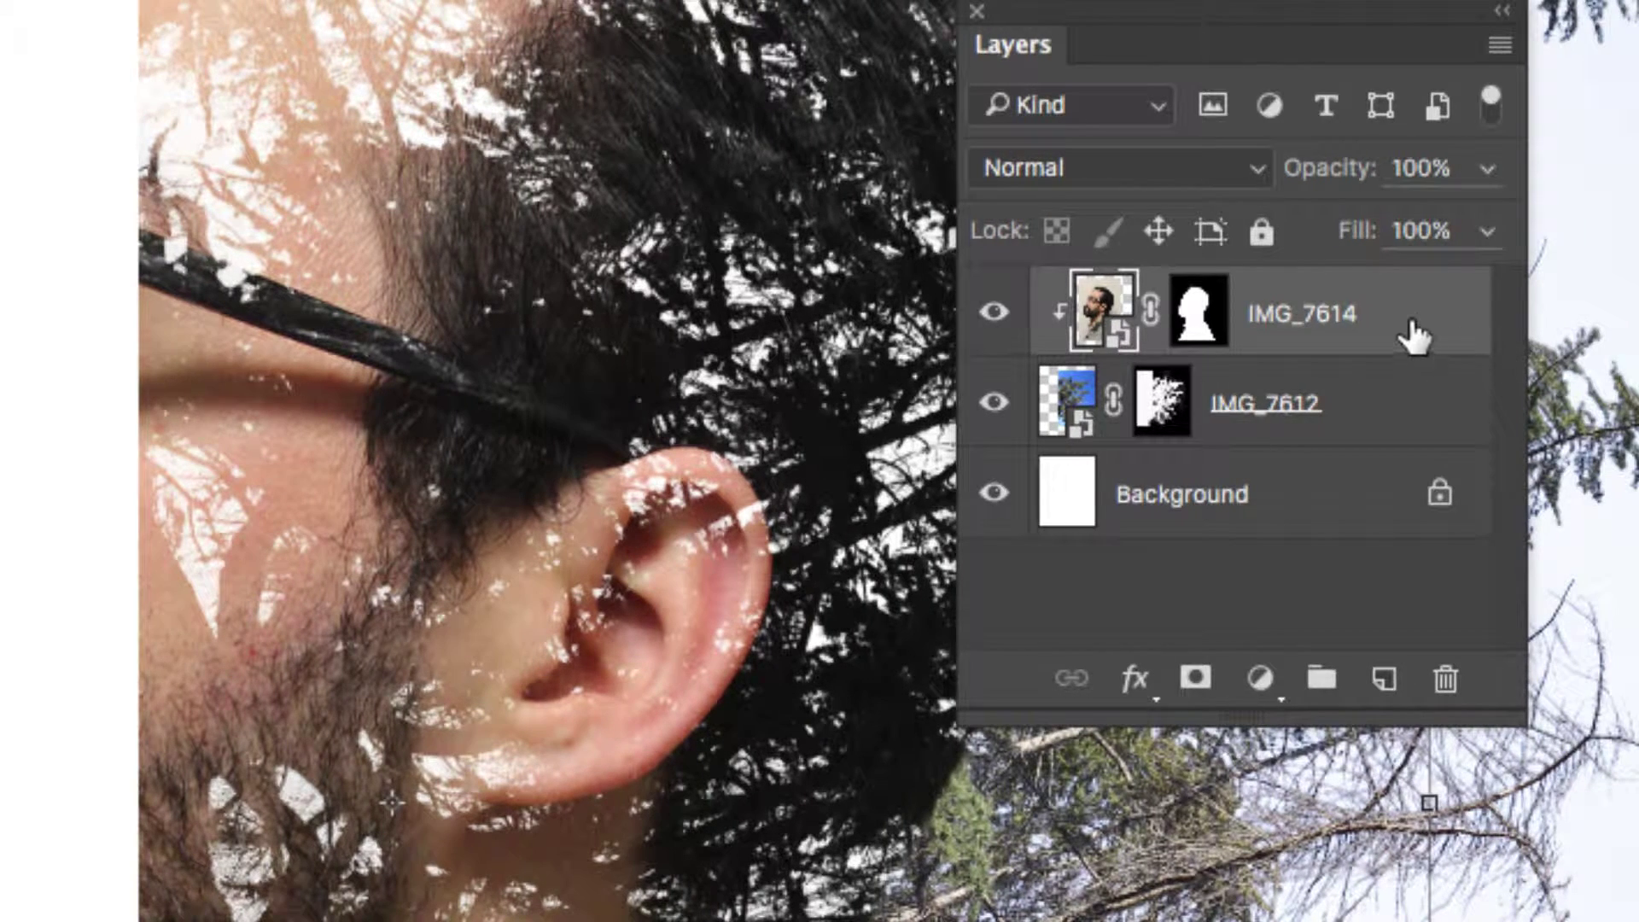
{"action": "left_click_drag", "start_coordinate": [1552, 329], "coordinate": [1546, 427]}
{"action": "left_click_drag", "start_coordinate": [1401, 424], "coordinate": [1385, 682]}
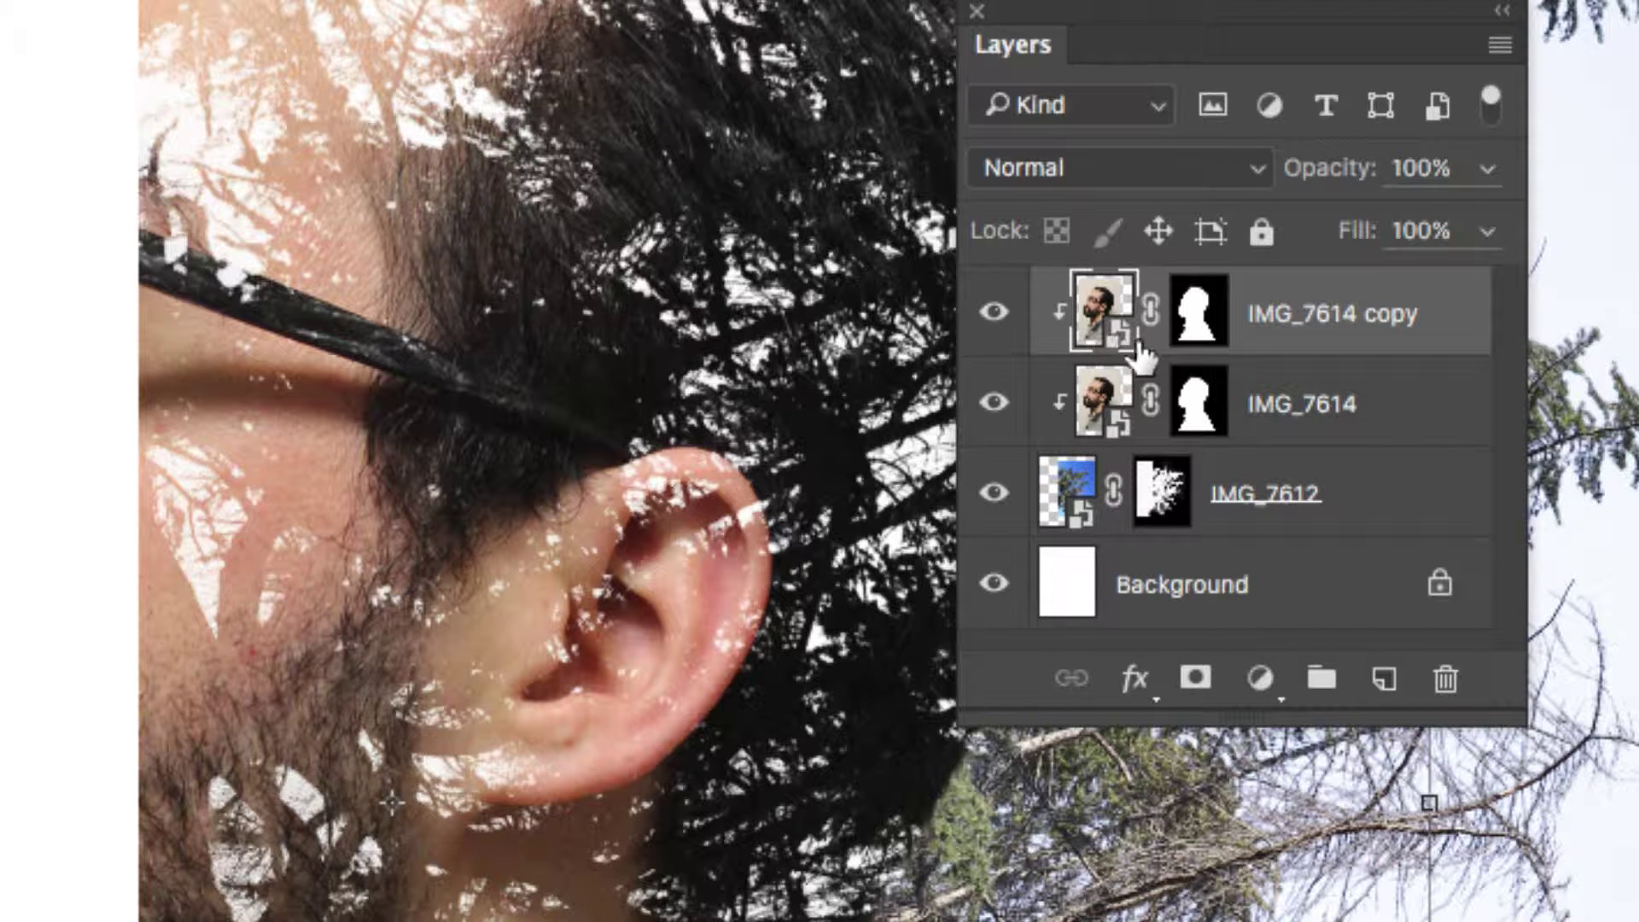
{"action": "left_click", "coordinate": [1215, 342], "text": "alt"}
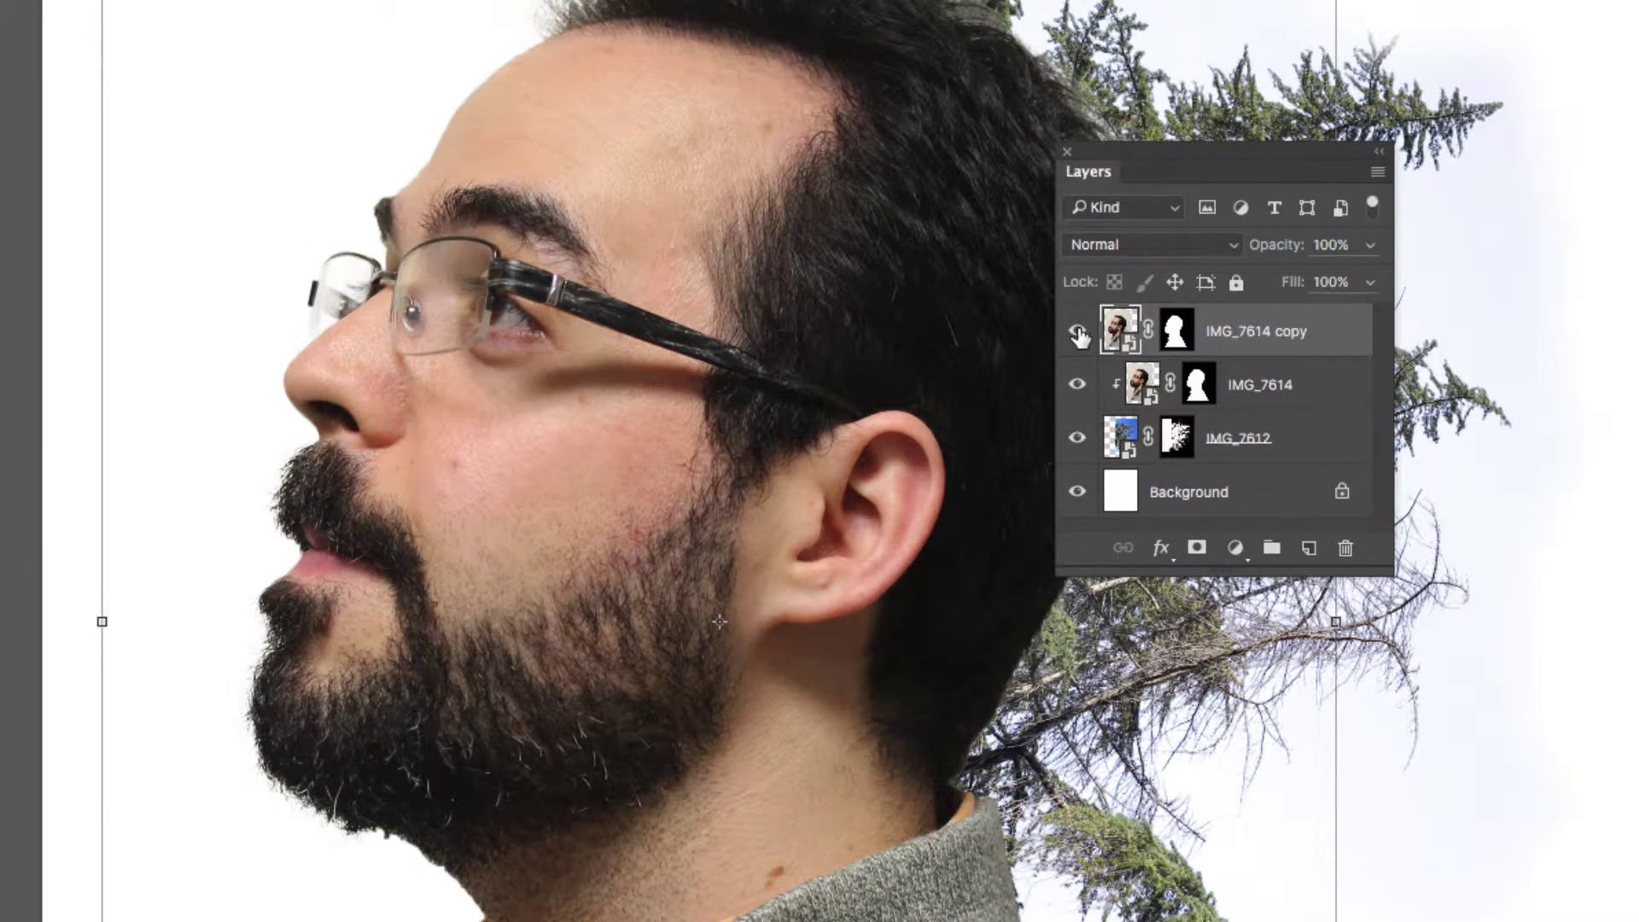
- Toggle the IMG_7614 copy face layer off and on to compare, leaving it visible
{"action": "left_click", "coordinate": [1078, 333]}
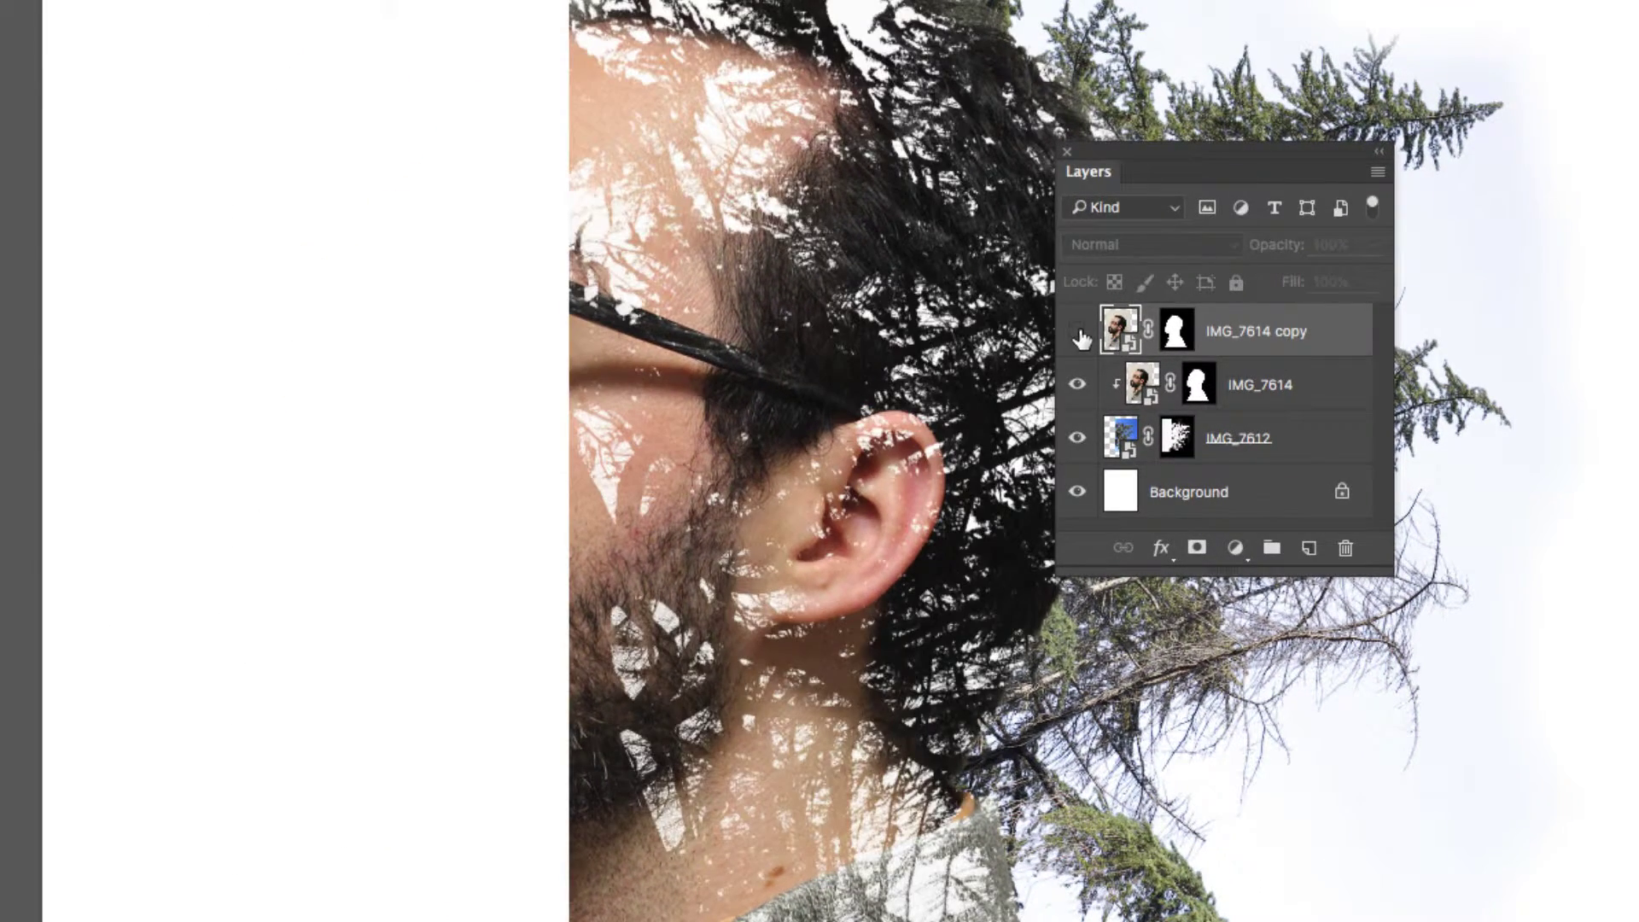
{"action": "left_click", "coordinate": [1261, 397]}
{"action": "left_click", "coordinate": [1305, 445]}
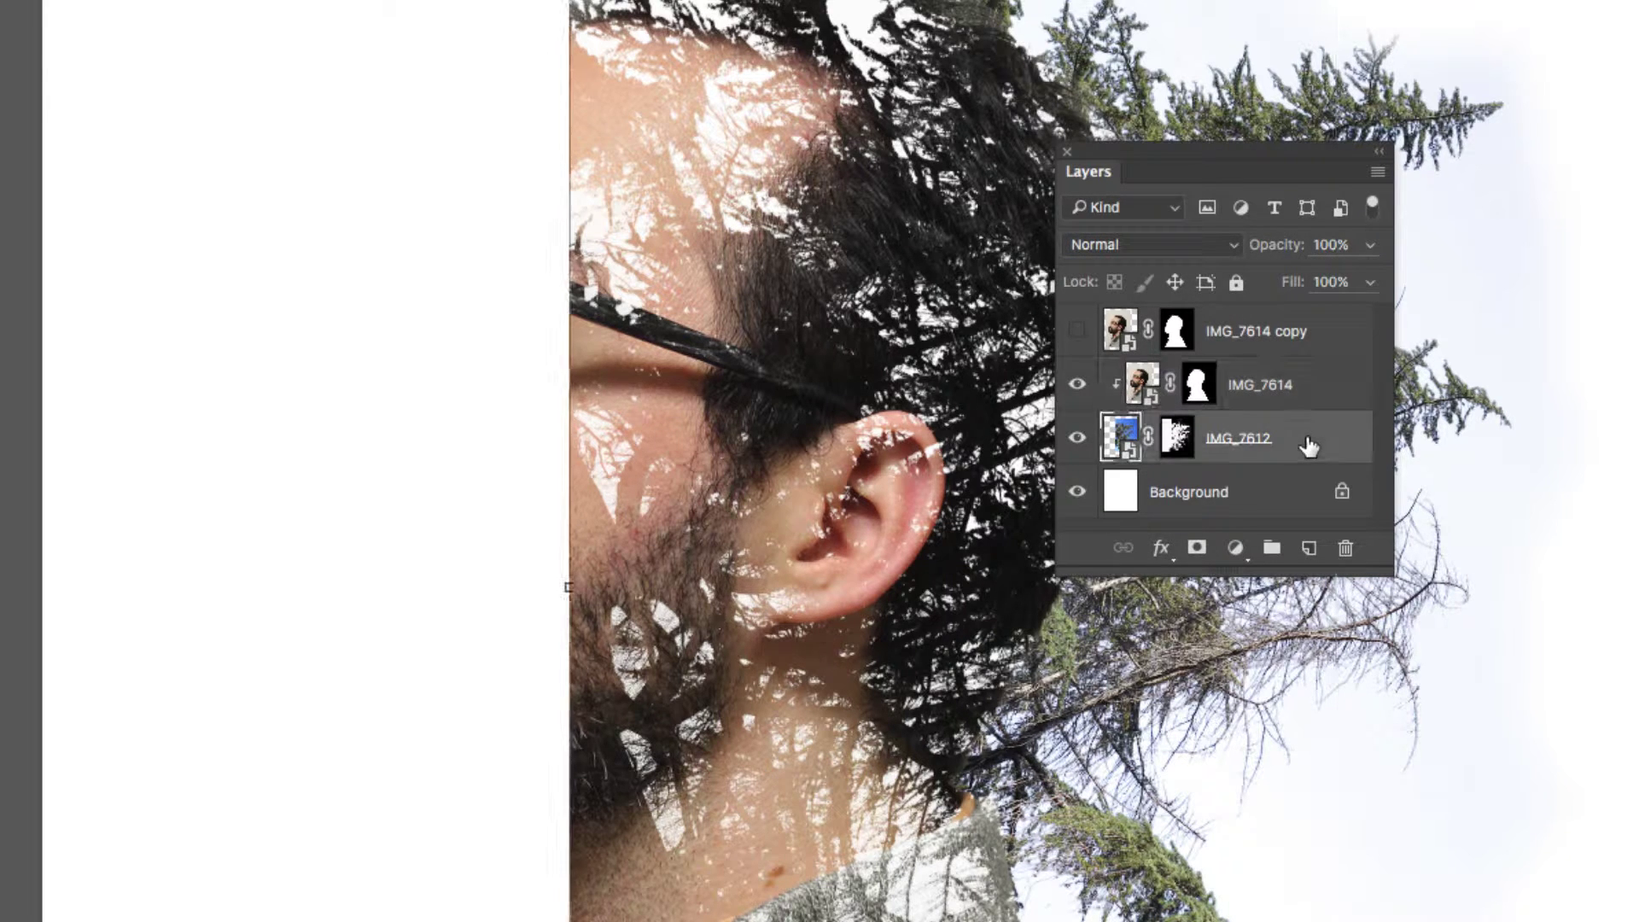
{"action": "left_click", "coordinate": [1080, 340]}
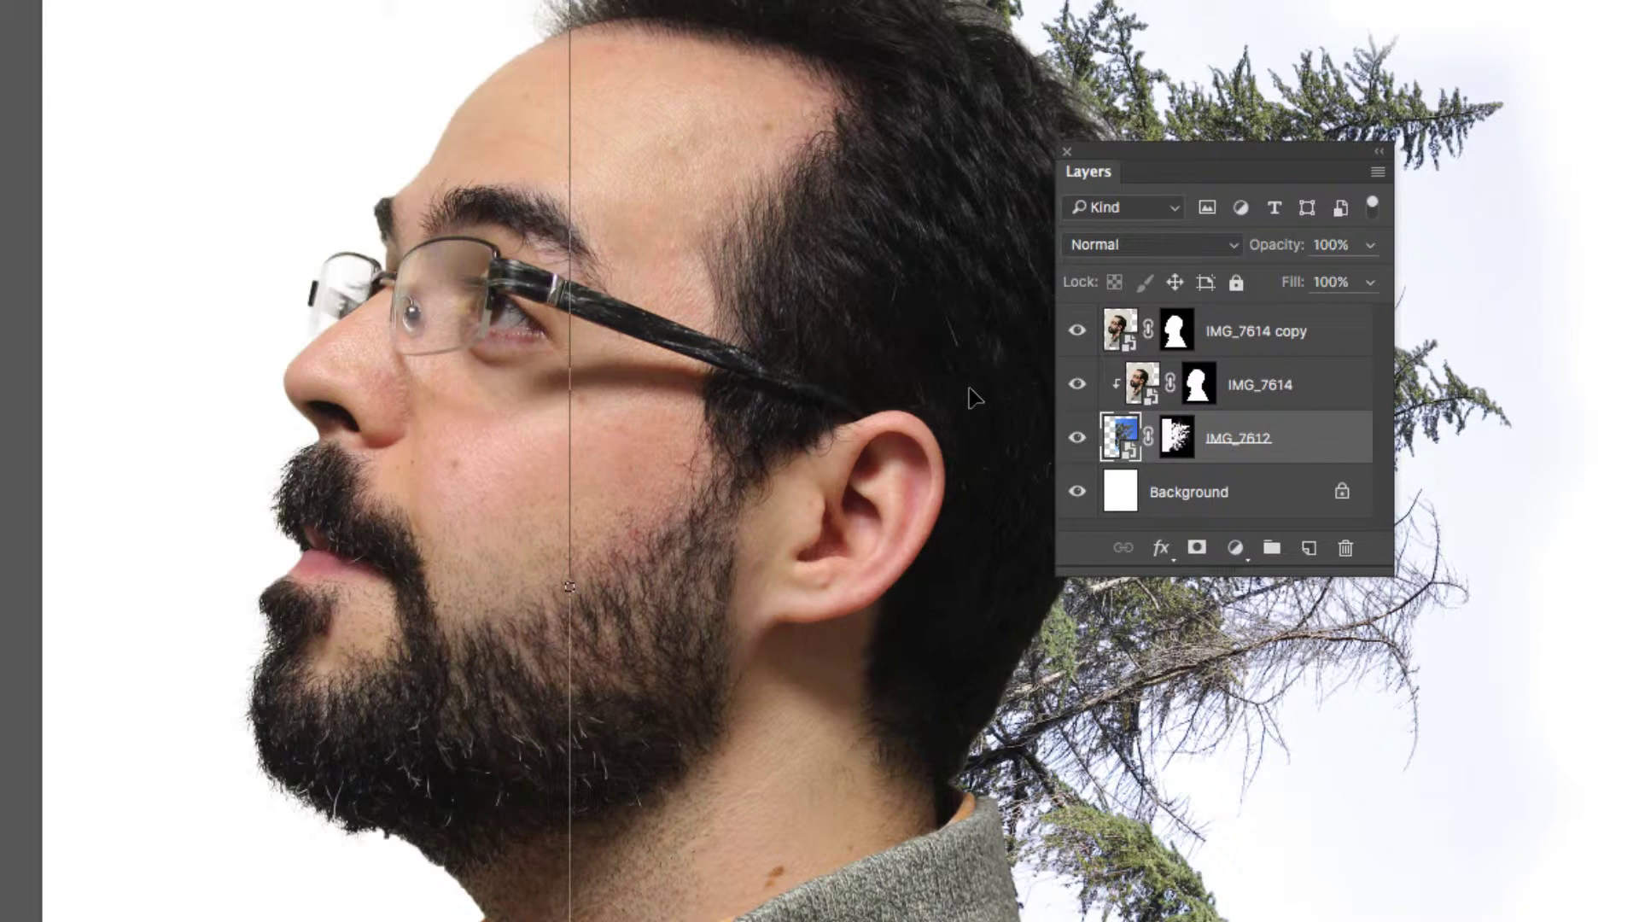
{"action": "left_click_drag", "start_coordinate": [1133, 149], "coordinate": [1269, 156]}
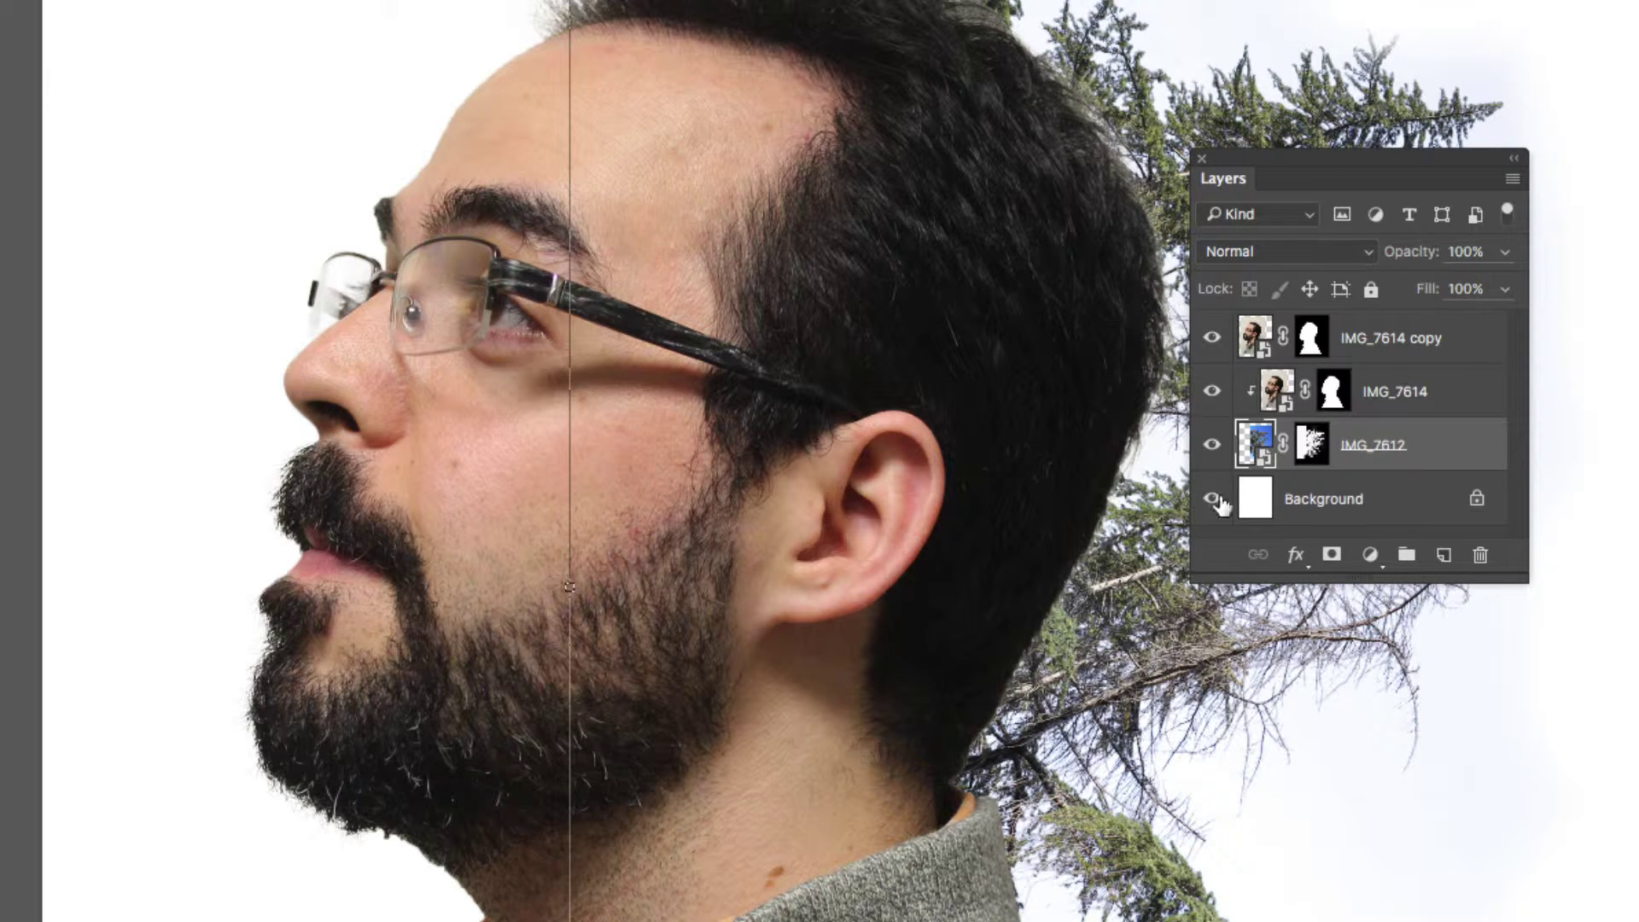
{"action": "left_click", "coordinate": [1211, 337]}
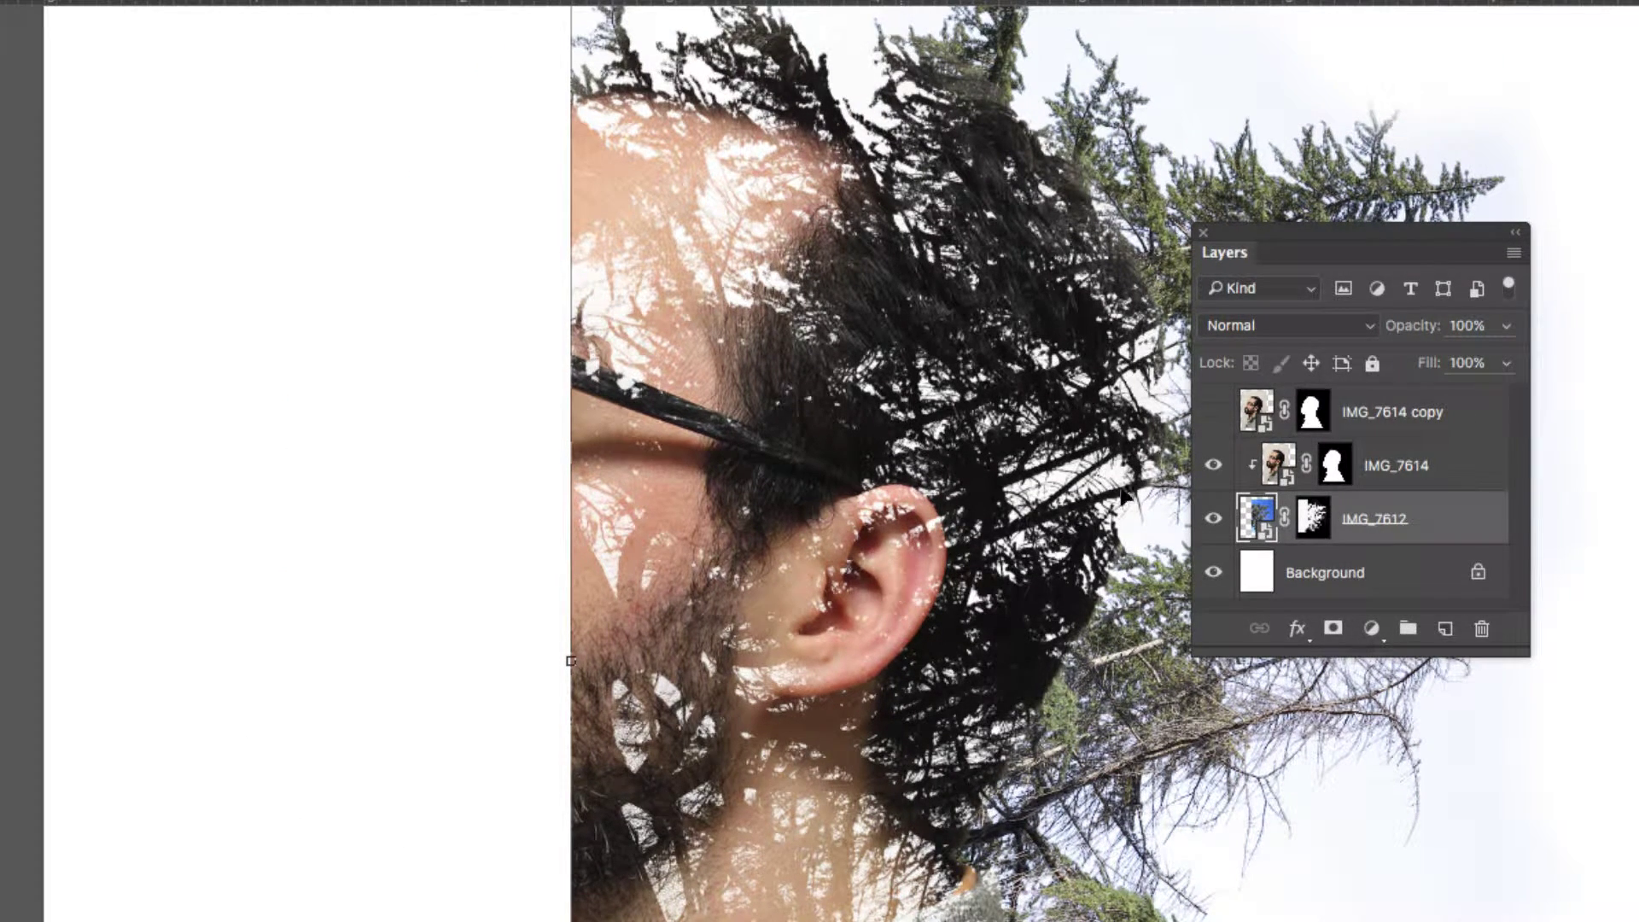
{"action": "left_click", "coordinate": [1213, 412]}
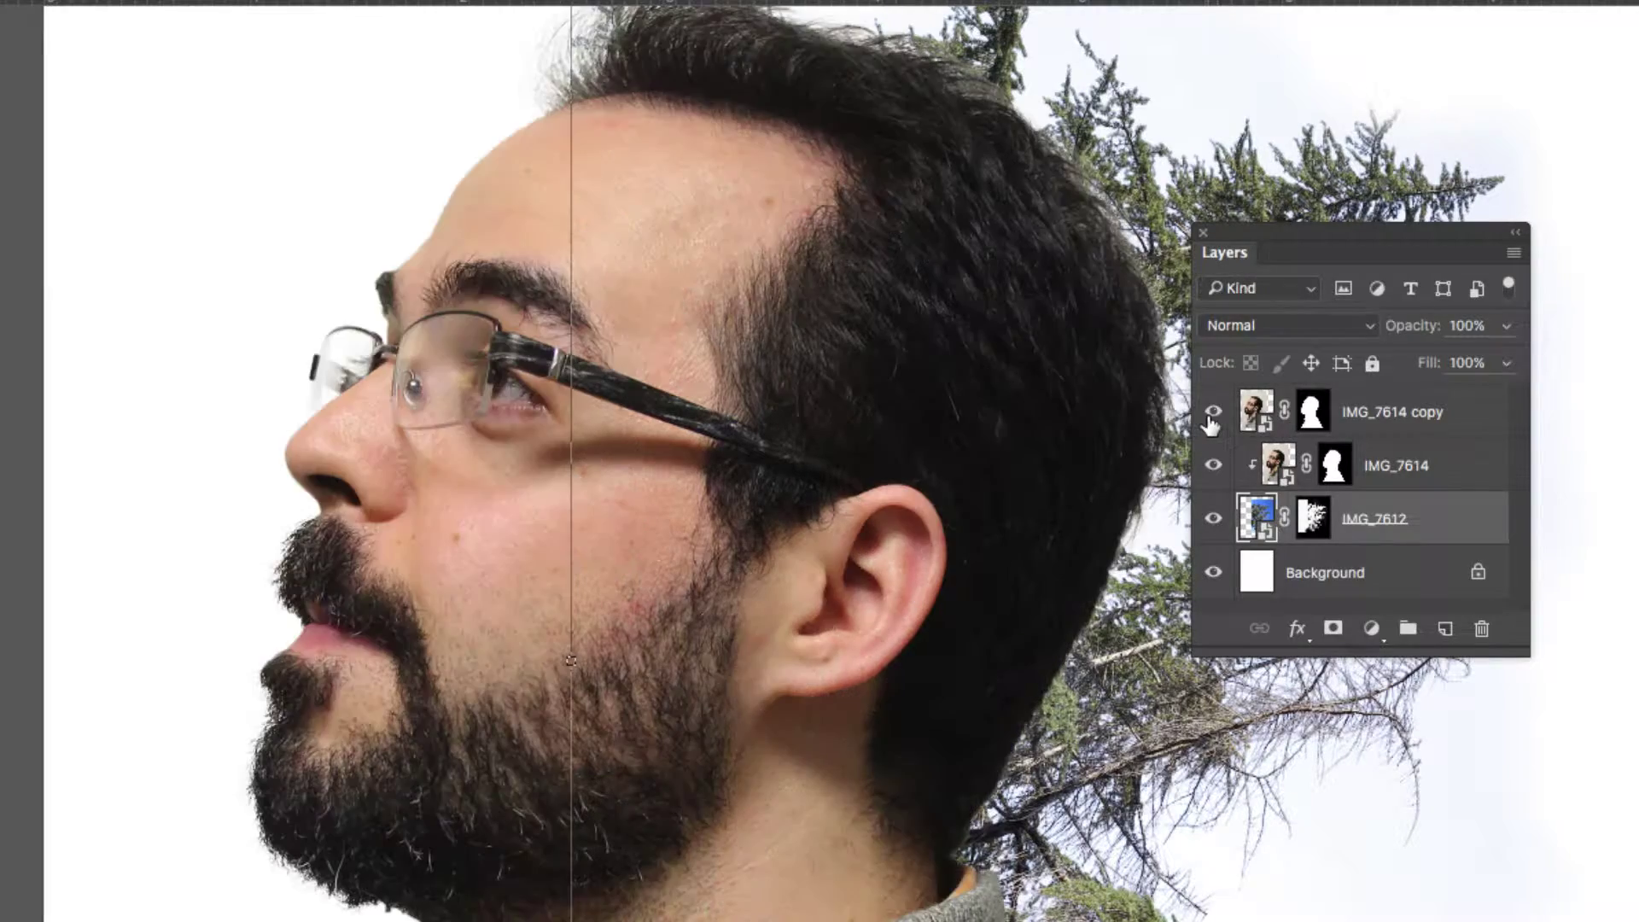
- Paint black on the IMG_7614 copy mask over the hair, sweater and collar to reveal the trees
{"action": "left_click", "coordinate": [1311, 412]}
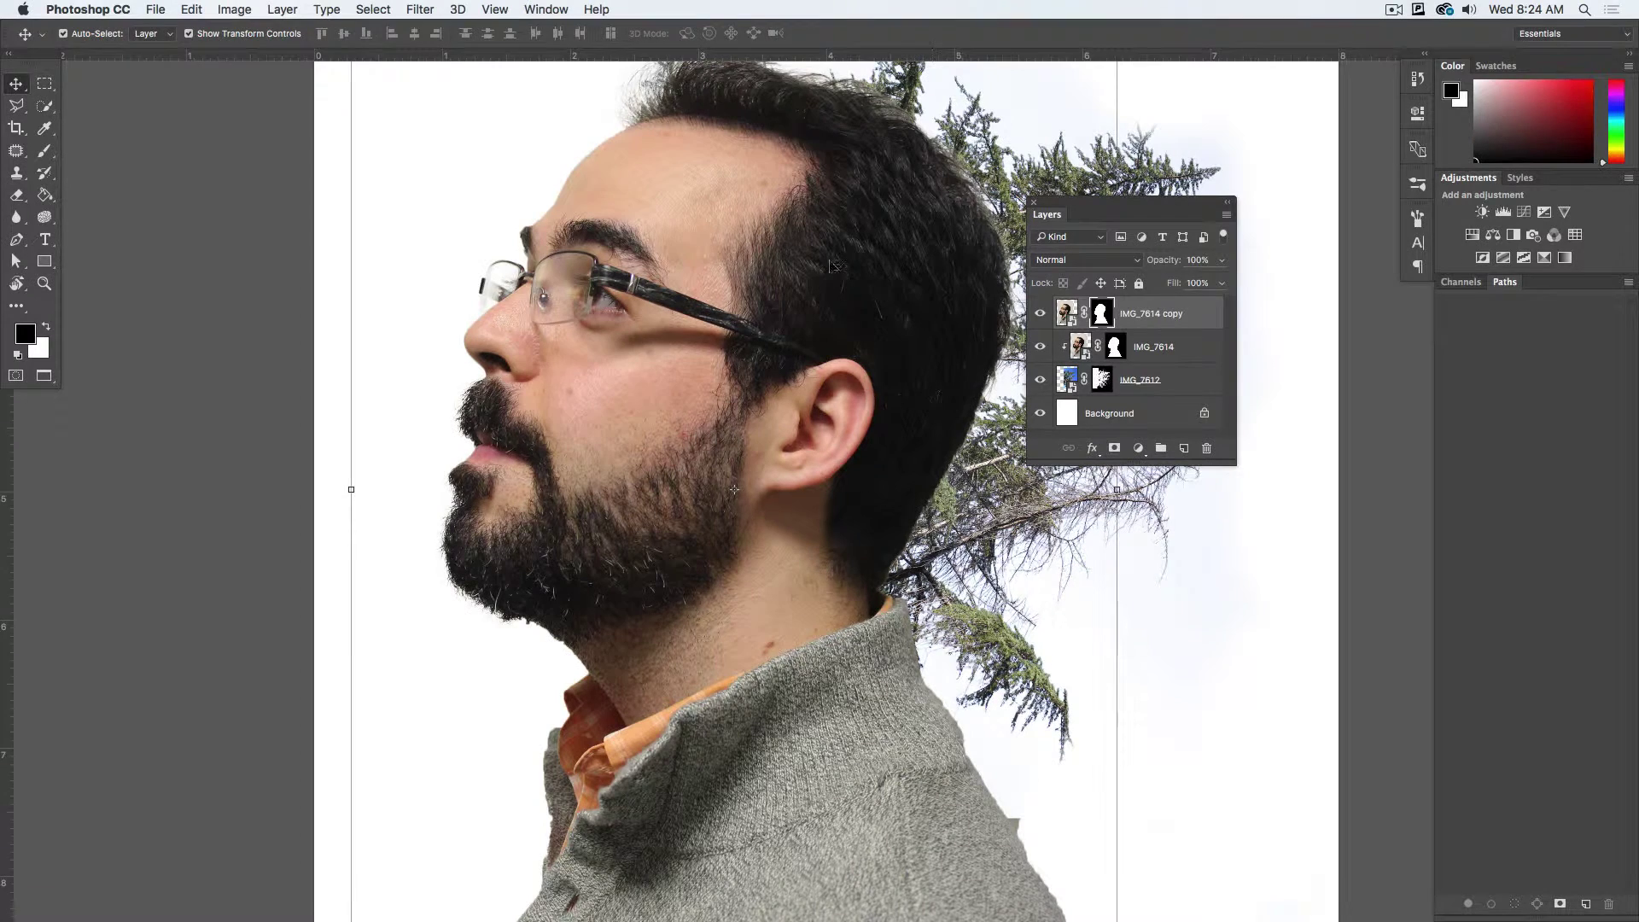
{"action": "key", "text": "b"}
{"action": "mouse_move", "coordinate": [856, 262]}
{"action": "left_mouse_down"}
{"action": "mouse_move", "coordinate": [839, 213]}
{"action": "mouse_move", "coordinate": [879, 274]}
{"action": "mouse_move", "coordinate": [939, 307]}
{"action": "mouse_move", "coordinate": [807, 256]}
{"action": "mouse_move", "coordinate": [821, 313]}
{"action": "mouse_move", "coordinate": [956, 384]}
{"action": "mouse_move", "coordinate": [896, 512]}
{"action": "mouse_move", "coordinate": [819, 589]}
{"action": "mouse_move", "coordinate": [708, 570]}
{"action": "mouse_move", "coordinate": [862, 700]}
{"action": "mouse_move", "coordinate": [990, 888]}
{"action": "mouse_move", "coordinate": [801, 909]}
{"action": "mouse_move", "coordinate": [1012, 920]}
{"action": "left_mouse_up"}
{"action": "mouse_move", "coordinate": [778, 802]}
{"action": "left_mouse_down"}
{"action": "mouse_move", "coordinate": [638, 907]}
{"action": "mouse_move", "coordinate": [556, 887]}
{"action": "mouse_move", "coordinate": [606, 912]}
{"action": "mouse_move", "coordinate": [754, 857]}
{"action": "mouse_move", "coordinate": [676, 834]}
{"action": "mouse_move", "coordinate": [703, 793]}
{"action": "mouse_move", "coordinate": [606, 836]}
{"action": "mouse_move", "coordinate": [560, 771]}
{"action": "mouse_move", "coordinate": [541, 808]}
{"action": "mouse_move", "coordinate": [511, 744]}
{"action": "mouse_move", "coordinate": [548, 722]}
{"action": "mouse_move", "coordinate": [559, 751]}
{"action": "mouse_move", "coordinate": [673, 814]}
{"action": "mouse_move", "coordinate": [614, 804]}
{"action": "mouse_move", "coordinate": [648, 826]}
{"action": "mouse_move", "coordinate": [772, 608]}
{"action": "mouse_move", "coordinate": [737, 590]}
{"action": "mouse_move", "coordinate": [702, 406]}
{"action": "mouse_move", "coordinate": [762, 326]}
{"action": "mouse_move", "coordinate": [750, 242]}
{"action": "mouse_move", "coordinate": [720, 213]}
{"action": "mouse_move", "coordinate": [687, 230]}
{"action": "mouse_move", "coordinate": [751, 227]}
{"action": "mouse_move", "coordinate": [716, 195]}
{"action": "mouse_move", "coordinate": [596, 153]}
{"action": "mouse_move", "coordinate": [625, 132]}
{"action": "left_mouse_up"}
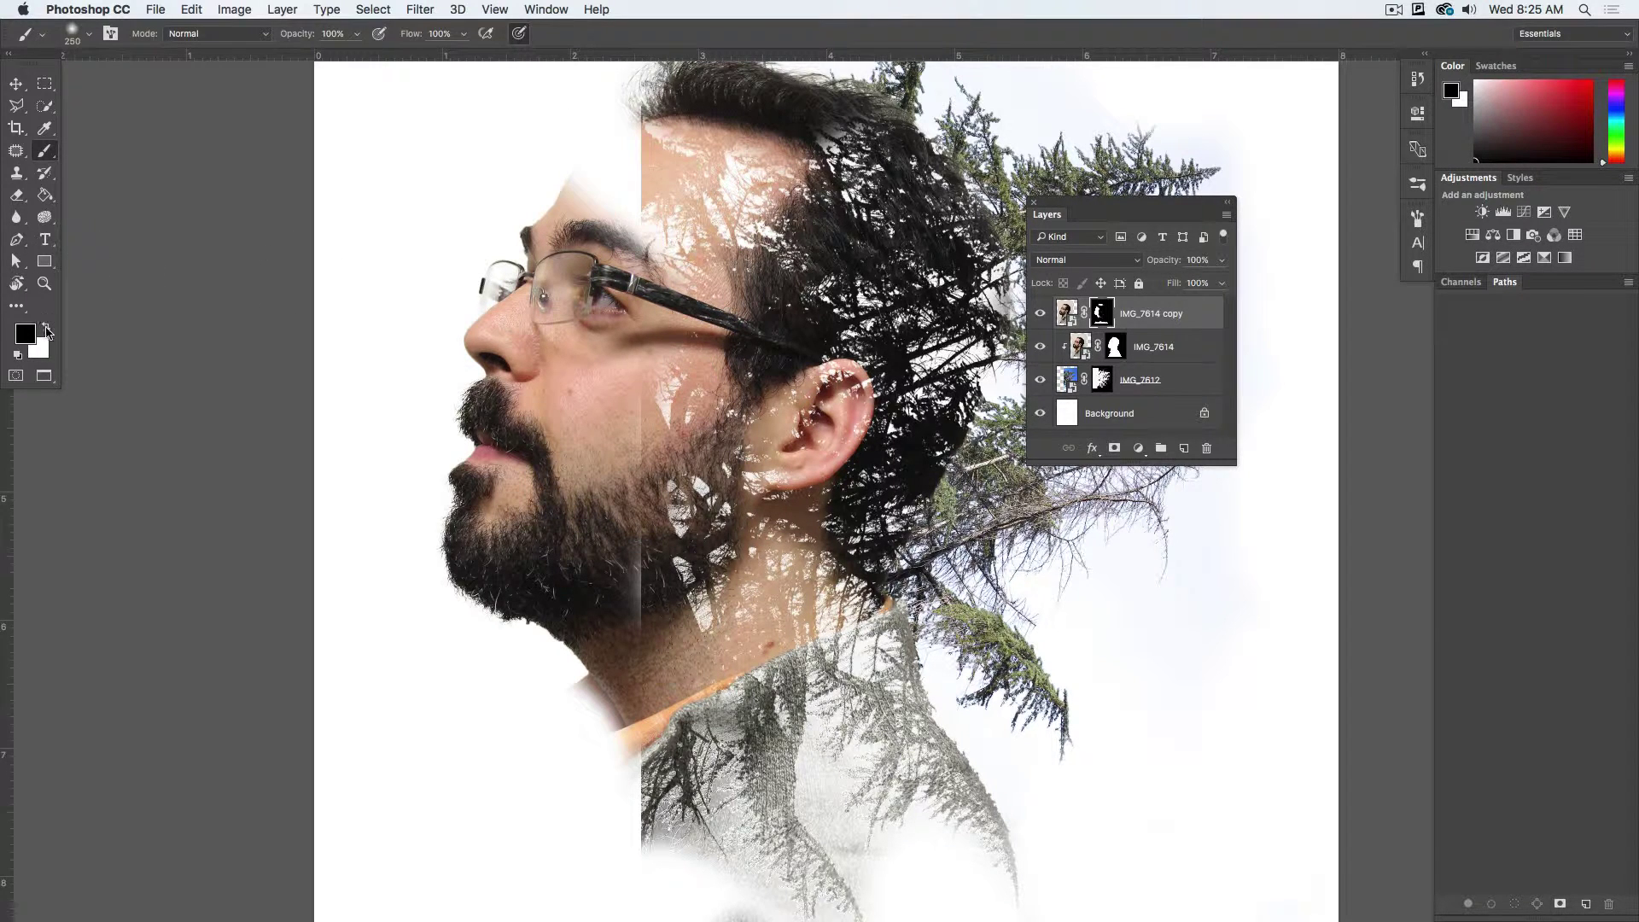
- Paint white back over the forehead and refine the mask around the lower cheek and beard
{"action": "left_click", "coordinate": [47, 330]}
{"action": "mouse_move", "coordinate": [585, 178]}
{"action": "left_mouse_down"}
{"action": "mouse_move", "coordinate": [624, 226]}
{"action": "mouse_move", "coordinate": [491, 170]}
{"action": "mouse_move", "coordinate": [537, 134]}
{"action": "mouse_move", "coordinate": [520, 120]}
{"action": "mouse_move", "coordinate": [476, 170]}
{"action": "mouse_move", "coordinate": [502, 168]}
{"action": "mouse_move", "coordinate": [546, 111]}
{"action": "mouse_move", "coordinate": [597, 85]}
{"action": "mouse_move", "coordinate": [504, 128]}
{"action": "left_mouse_up"}
{"action": "key", "text": "x"}
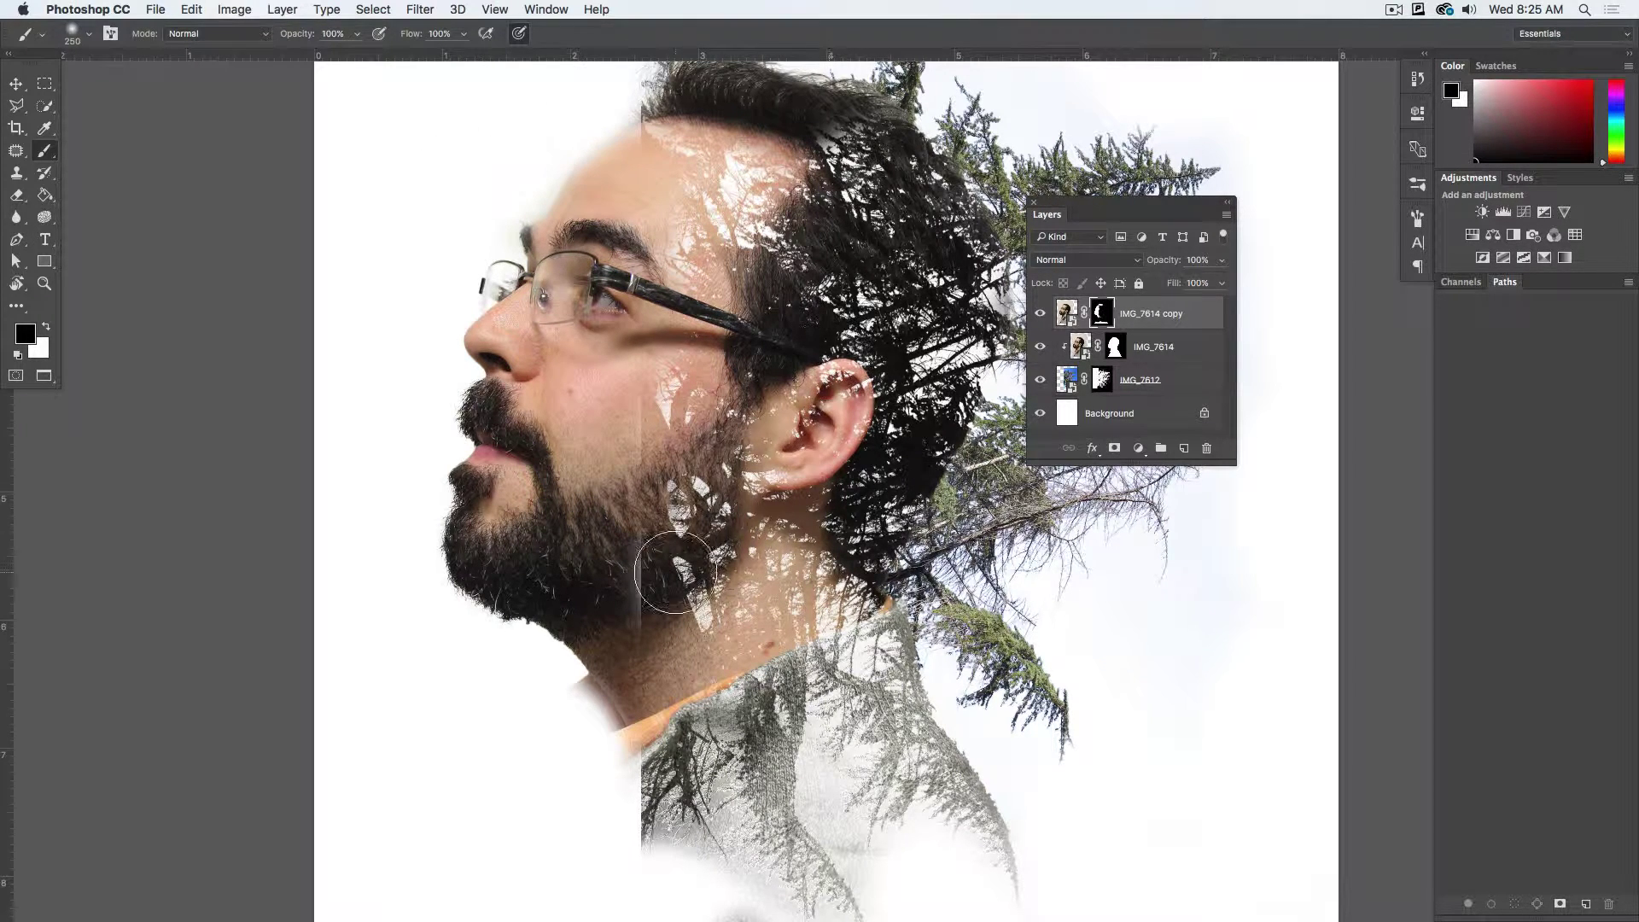
{"action": "mouse_move", "coordinate": [615, 575]}
{"action": "left_mouse_down"}
{"action": "mouse_move", "coordinate": [636, 449]}
{"action": "mouse_move", "coordinate": [675, 470]}
{"action": "mouse_move", "coordinate": [654, 402]}
{"action": "mouse_move", "coordinate": [619, 438]}
{"action": "mouse_move", "coordinate": [613, 525]}
{"action": "mouse_move", "coordinate": [651, 631]}
{"action": "mouse_move", "coordinate": [577, 503]}
{"action": "mouse_move", "coordinate": [600, 373]}
{"action": "left_mouse_up"}
{"action": "key", "text": "x"}
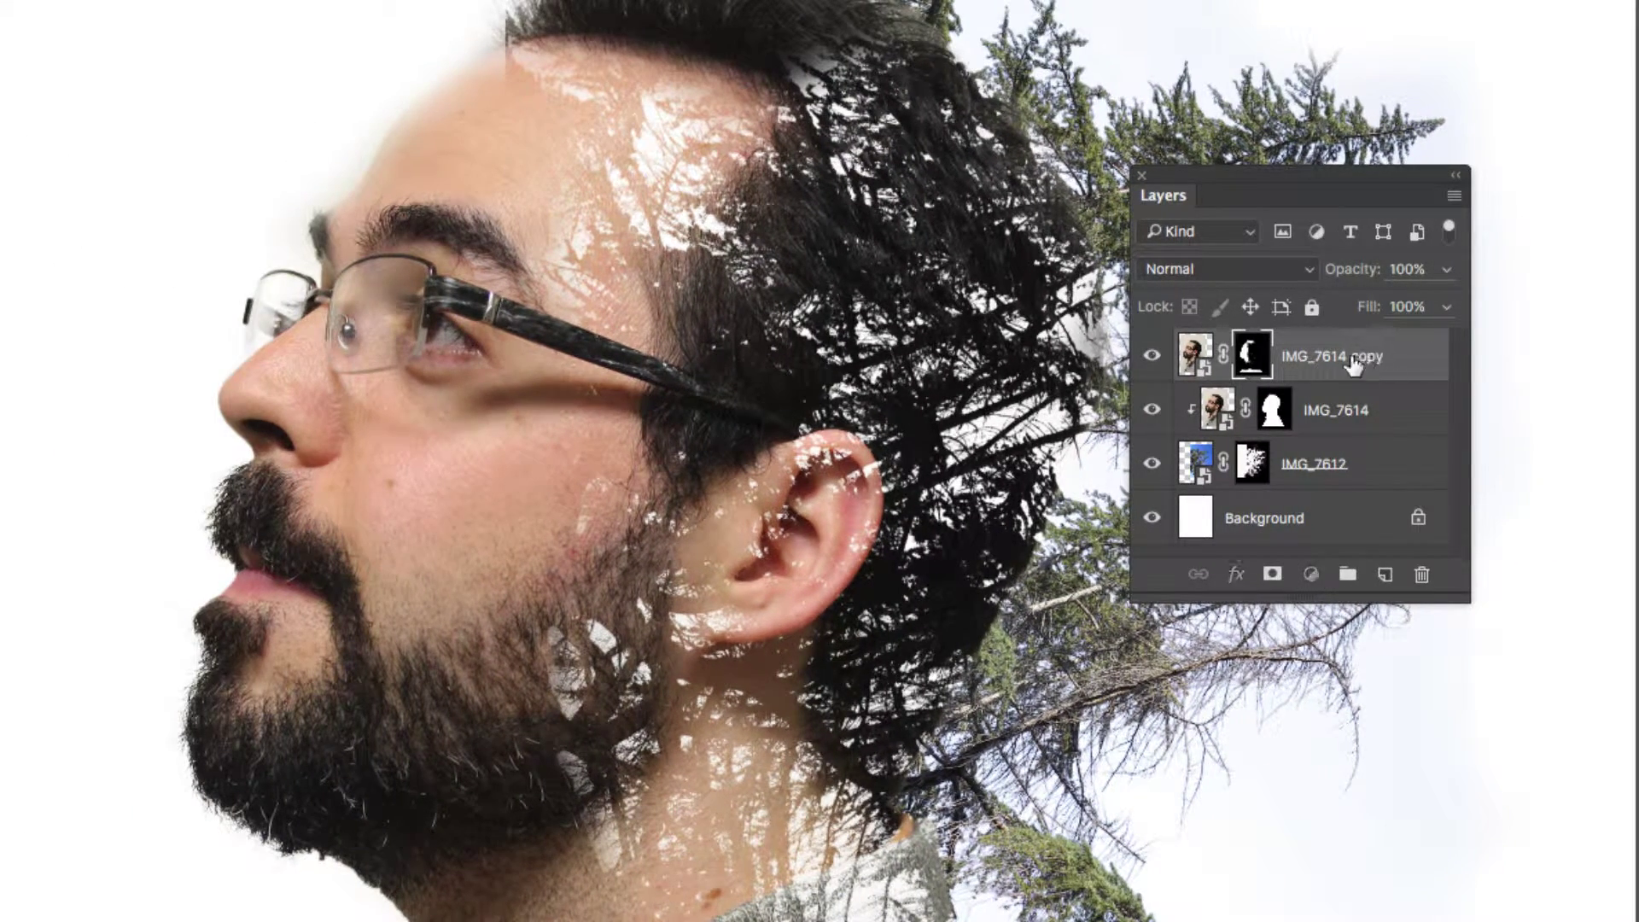
- Rename IMG_7614 copy to 'Front of head' and IMG_7614 to 'Back of head'
{"action": "double_click", "coordinate": [1365, 363]}
{"action": "type", "text": "Front of head"}
{"action": "key", "text": "Return"}
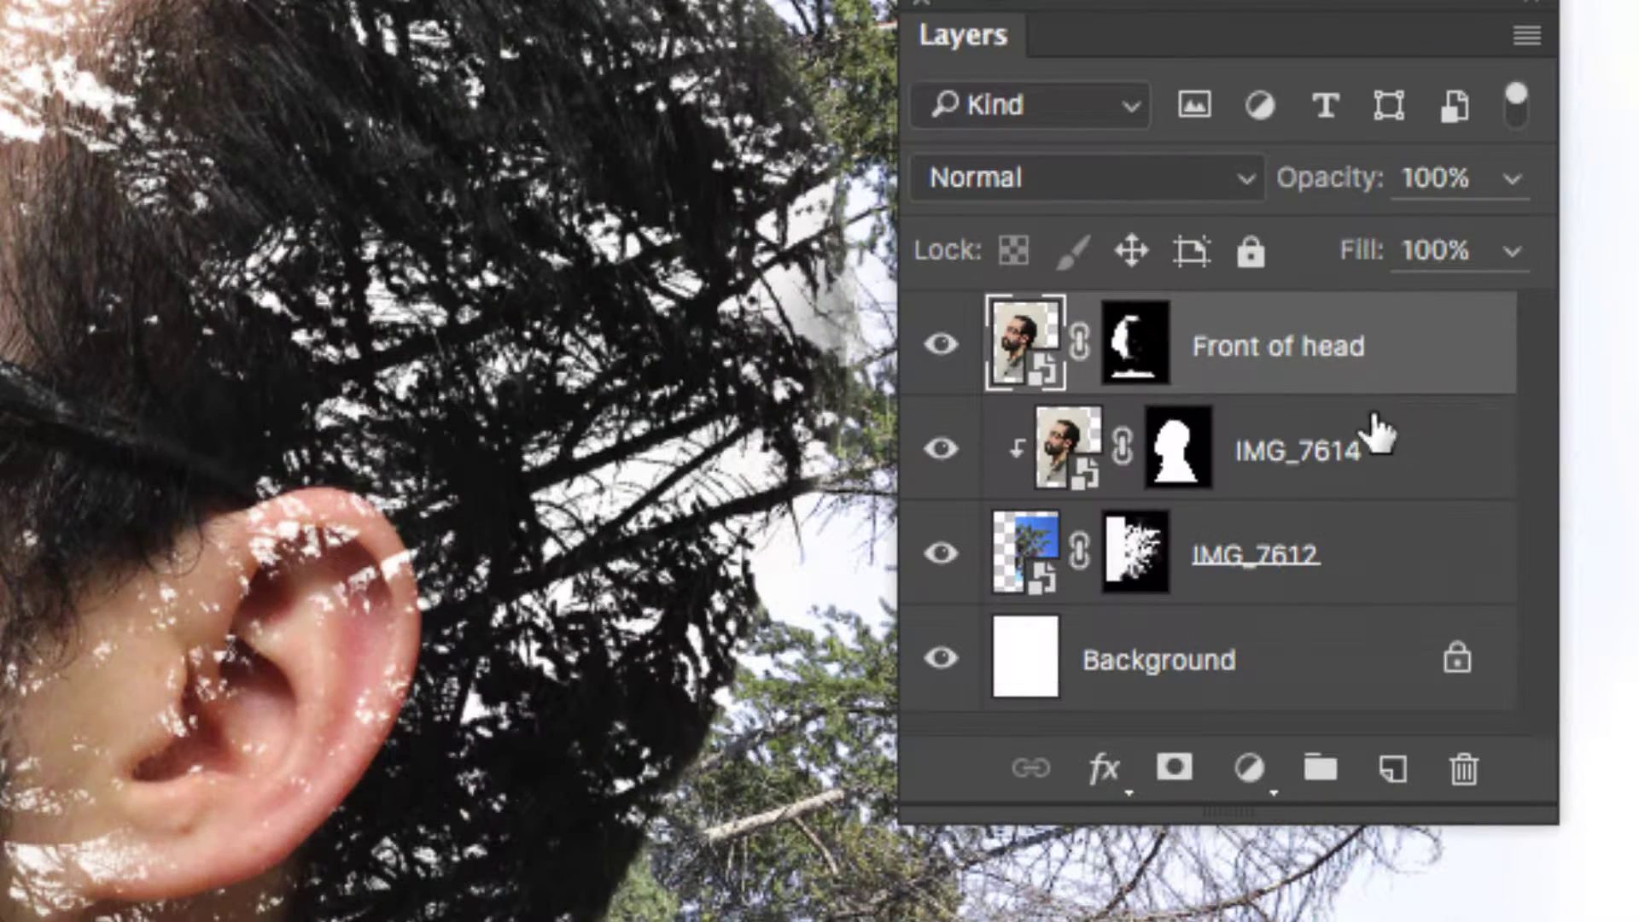
{"action": "double_click", "coordinate": [1304, 453]}
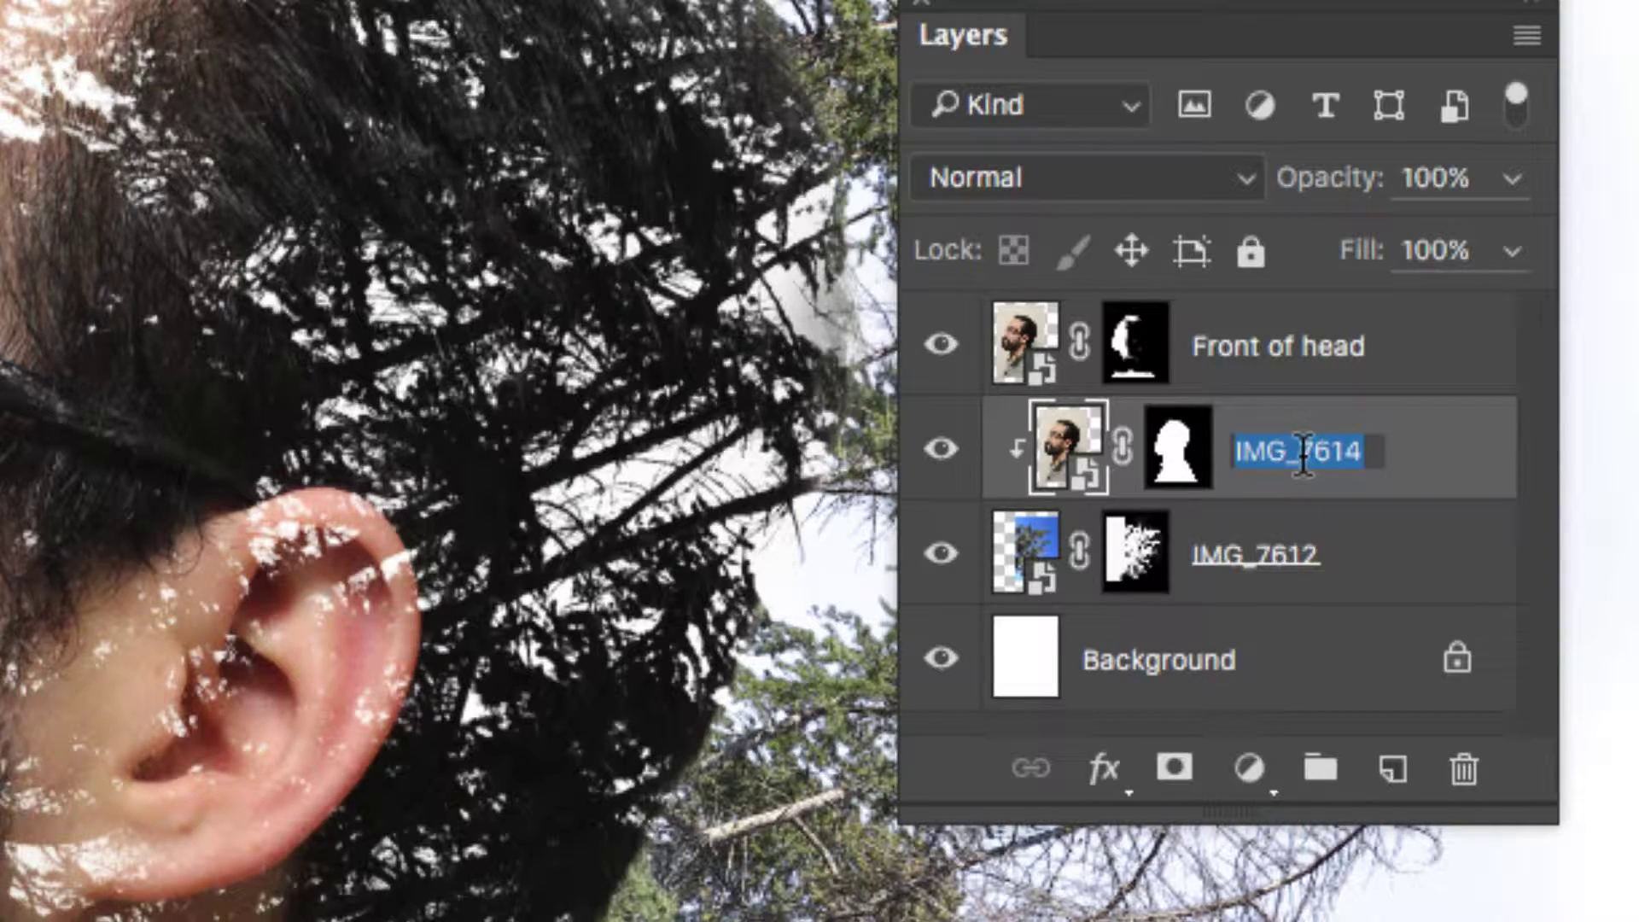
{"action": "type", "text": "Back of head"}
{"action": "key", "text": "Return"}
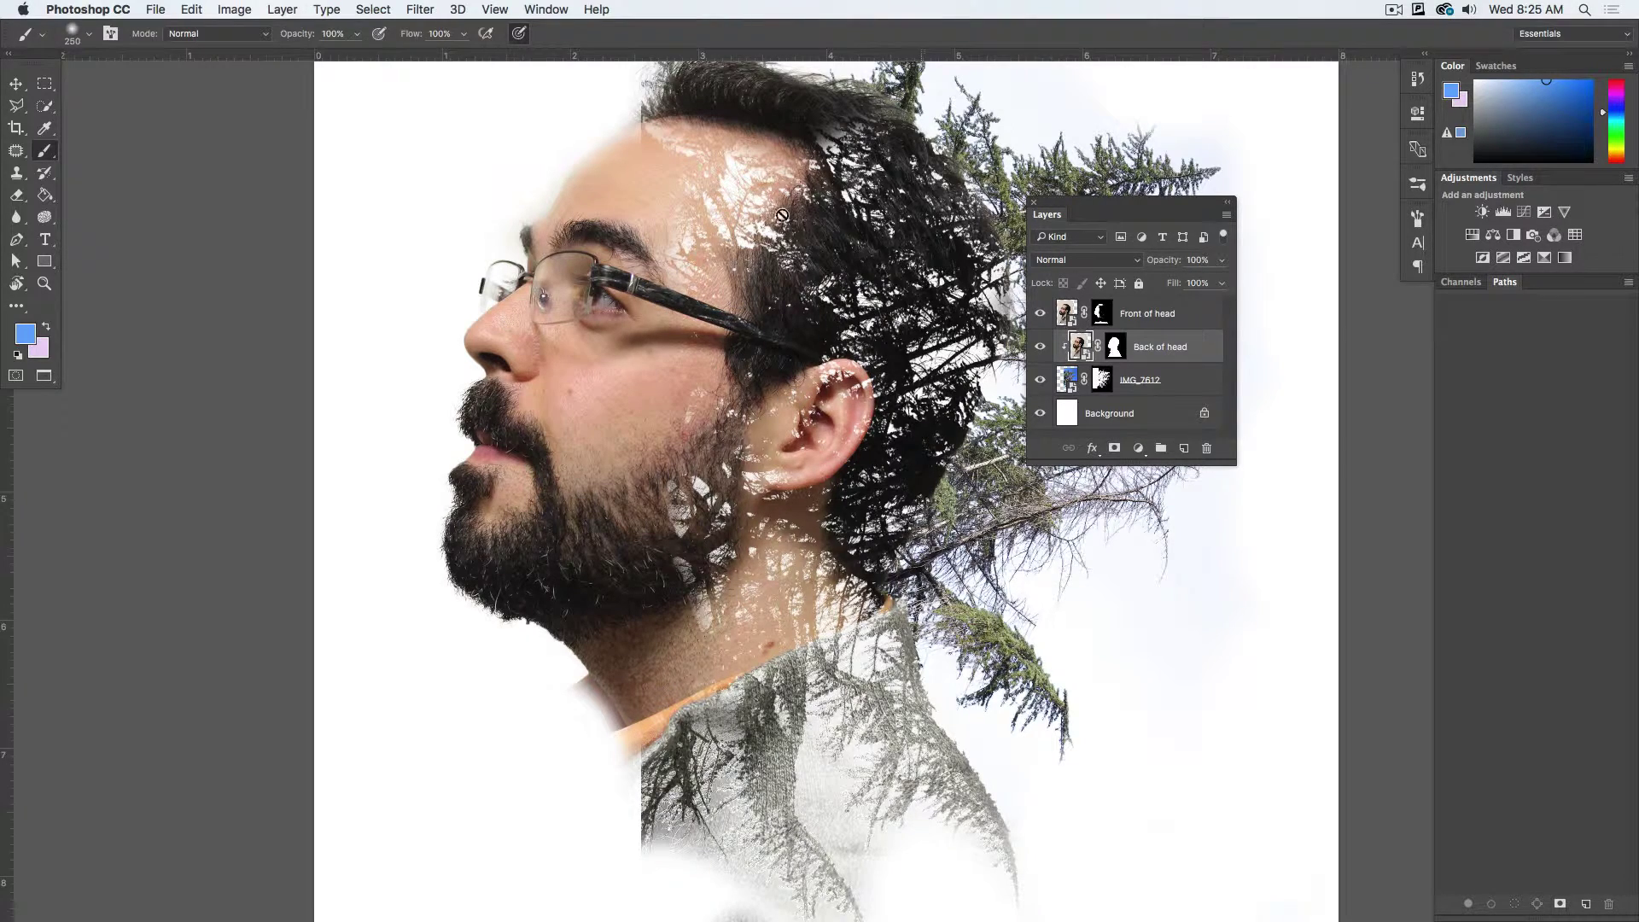
- Toggle Front of head, Back of head and the tree layer off and on to check them
{"action": "left_click", "coordinate": [1040, 313]}
{"action": "left_click", "coordinate": [1040, 313]}
{"action": "left_click", "coordinate": [1040, 346]}
{"action": "left_click", "coordinate": [1040, 346]}
{"action": "left_click", "coordinate": [1039, 380]}
{"action": "left_click", "coordinate": [1039, 380]}
- Split the Blend If sliders in Back of head's blending options so dark tree areas show through
{"action": "left_click_drag", "start_coordinate": [1074, 203], "coordinate": [996, 165]}
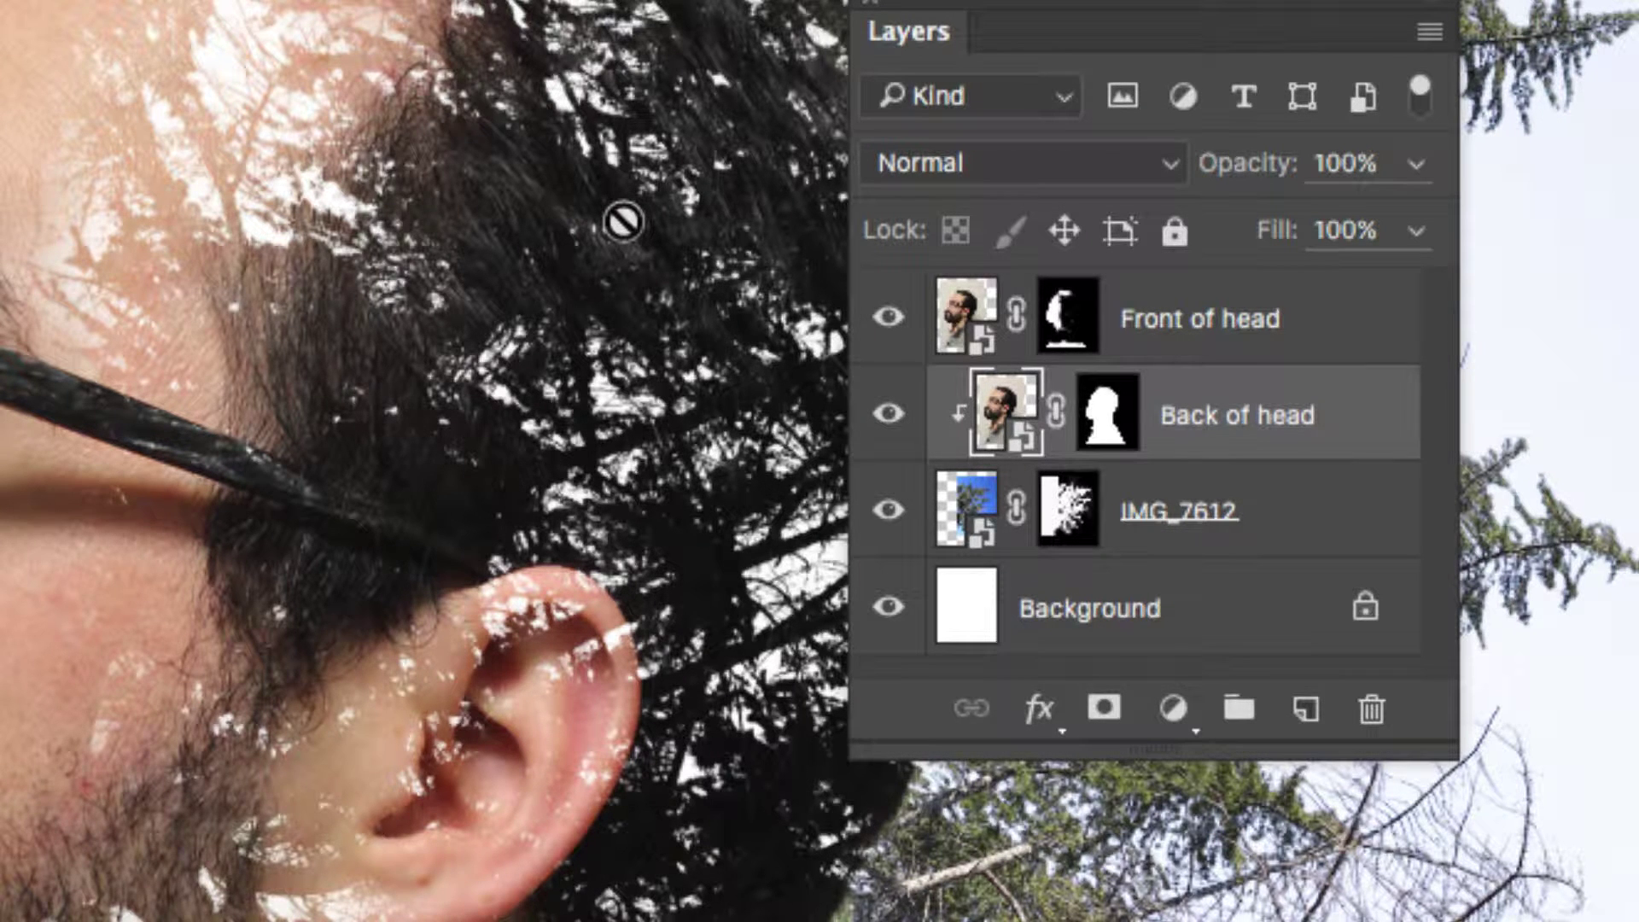
{"action": "double_click", "coordinate": [1357, 426]}
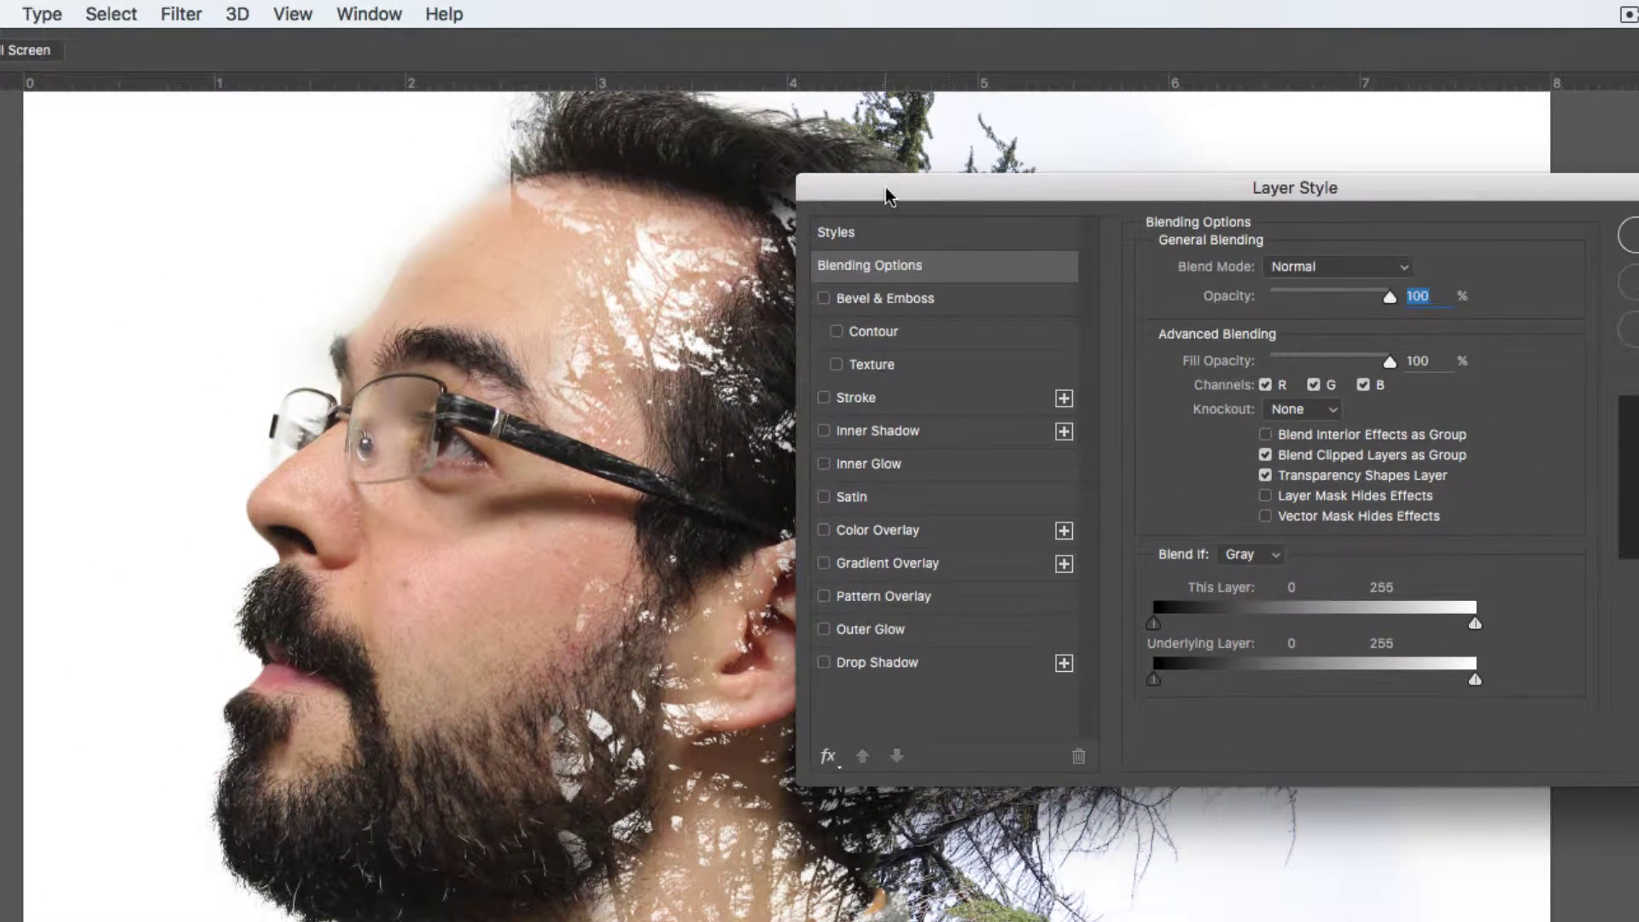
{"action": "left_click_drag", "start_coordinate": [885, 195], "coordinate": [1106, 171]}
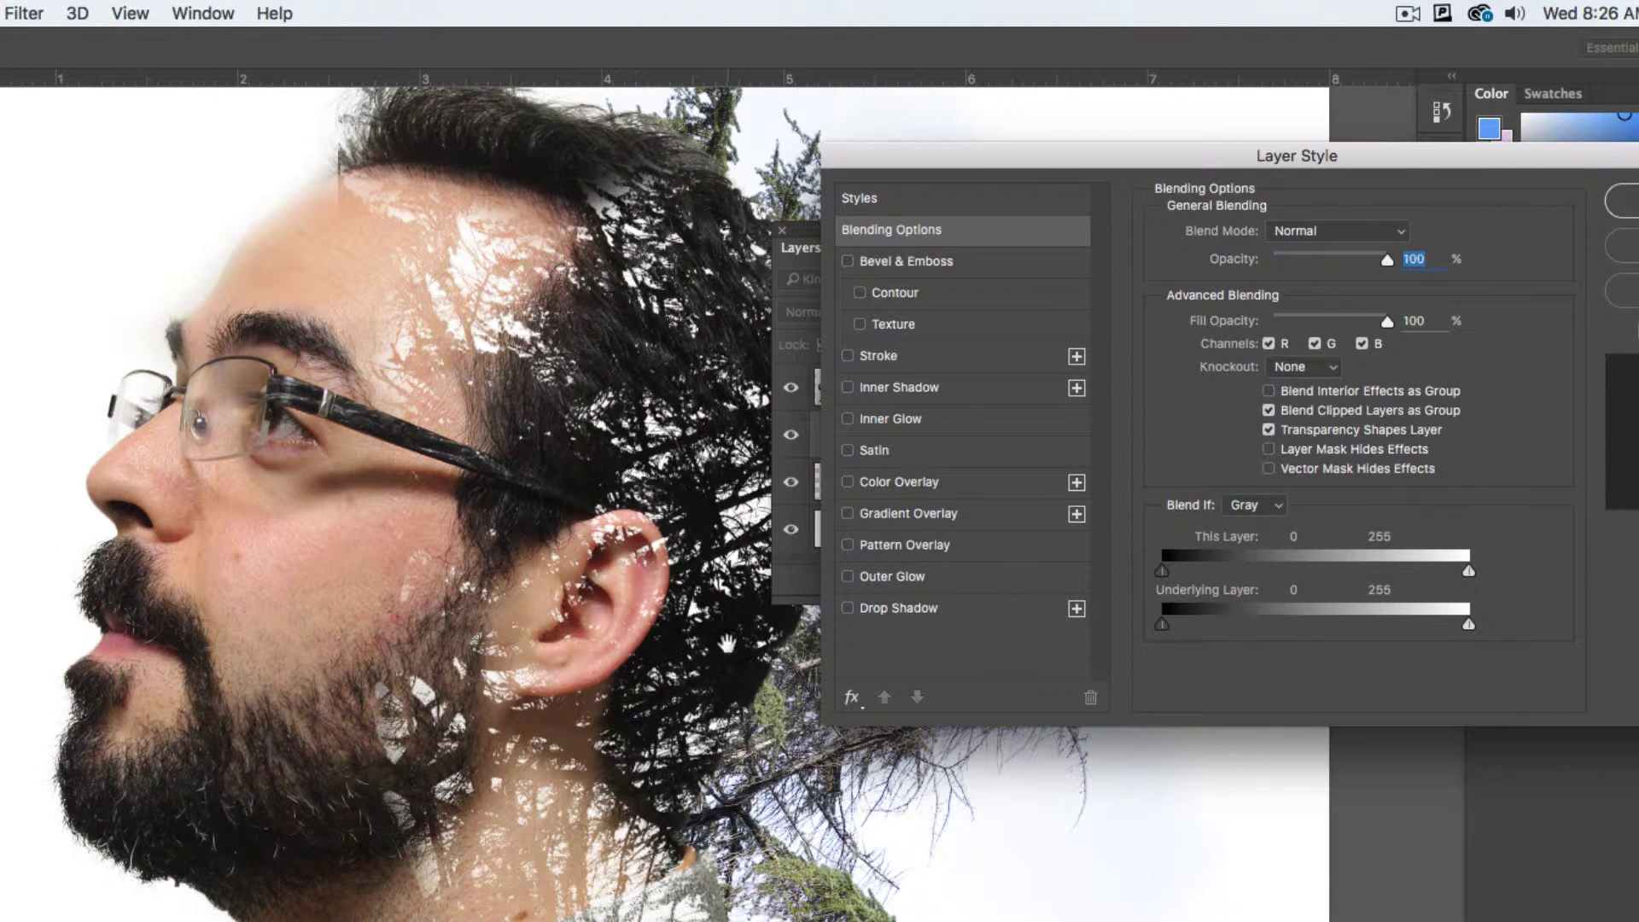
{"action": "mouse_move", "coordinate": [1166, 625]}
{"action": "left_mouse_down"}
{"action": "mouse_move", "coordinate": [1308, 627]}
{"action": "mouse_move", "coordinate": [1199, 625]}
{"action": "left_mouse_up"}
{"action": "left_click_drag", "start_coordinate": [1166, 567], "coordinate": [1159, 632]}
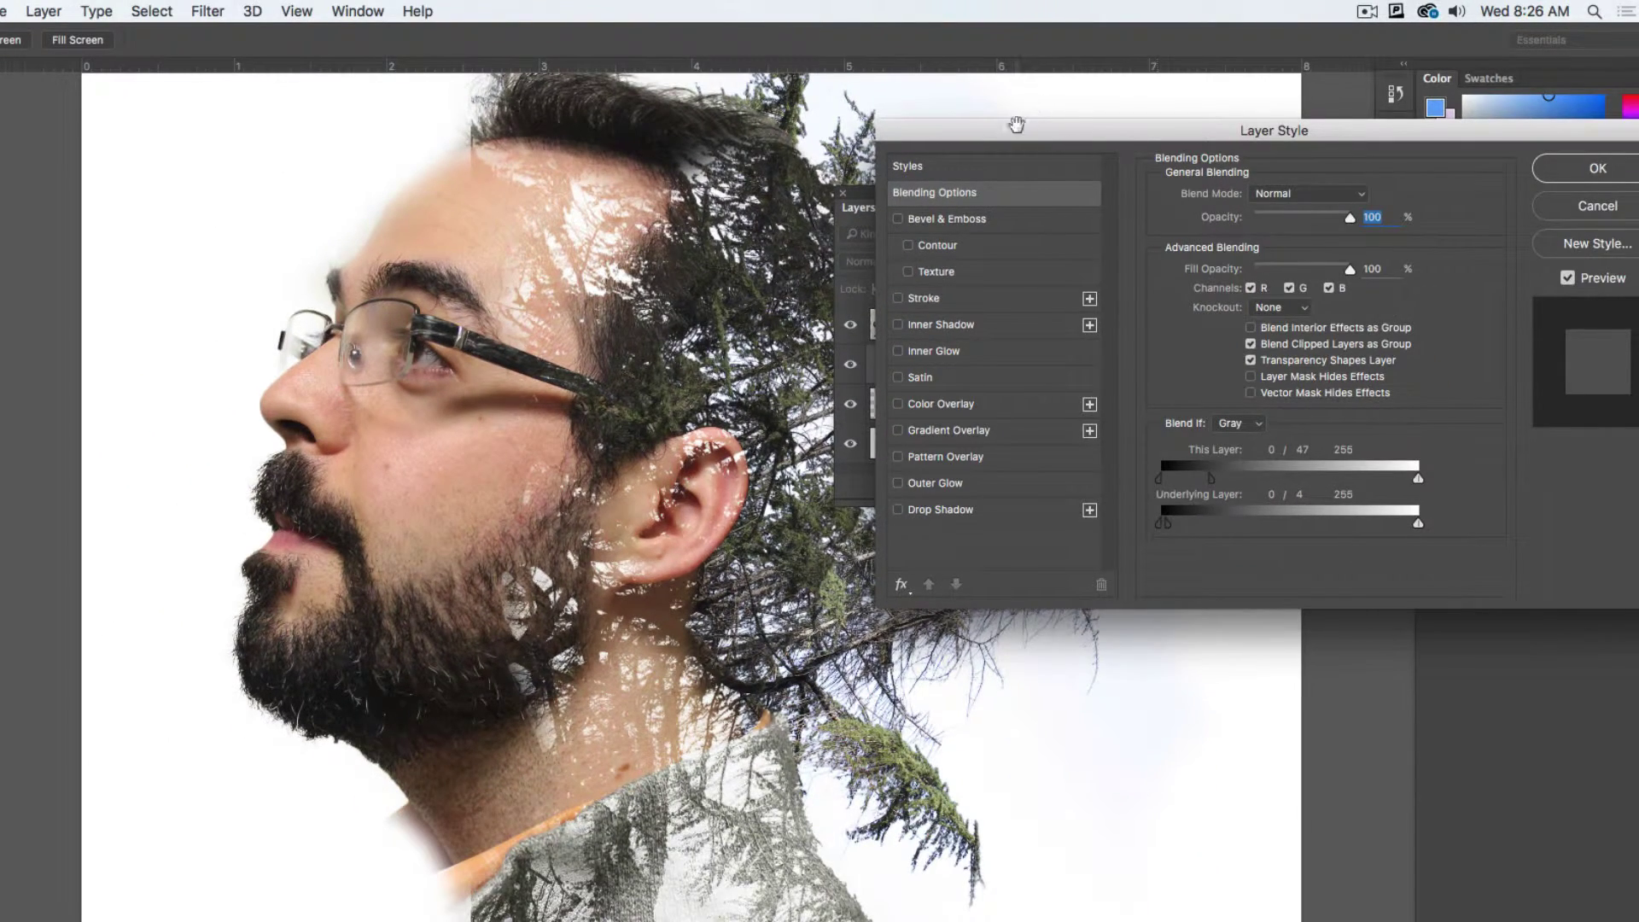
{"action": "left_click_drag", "start_coordinate": [1017, 125], "coordinate": [1230, 125]}
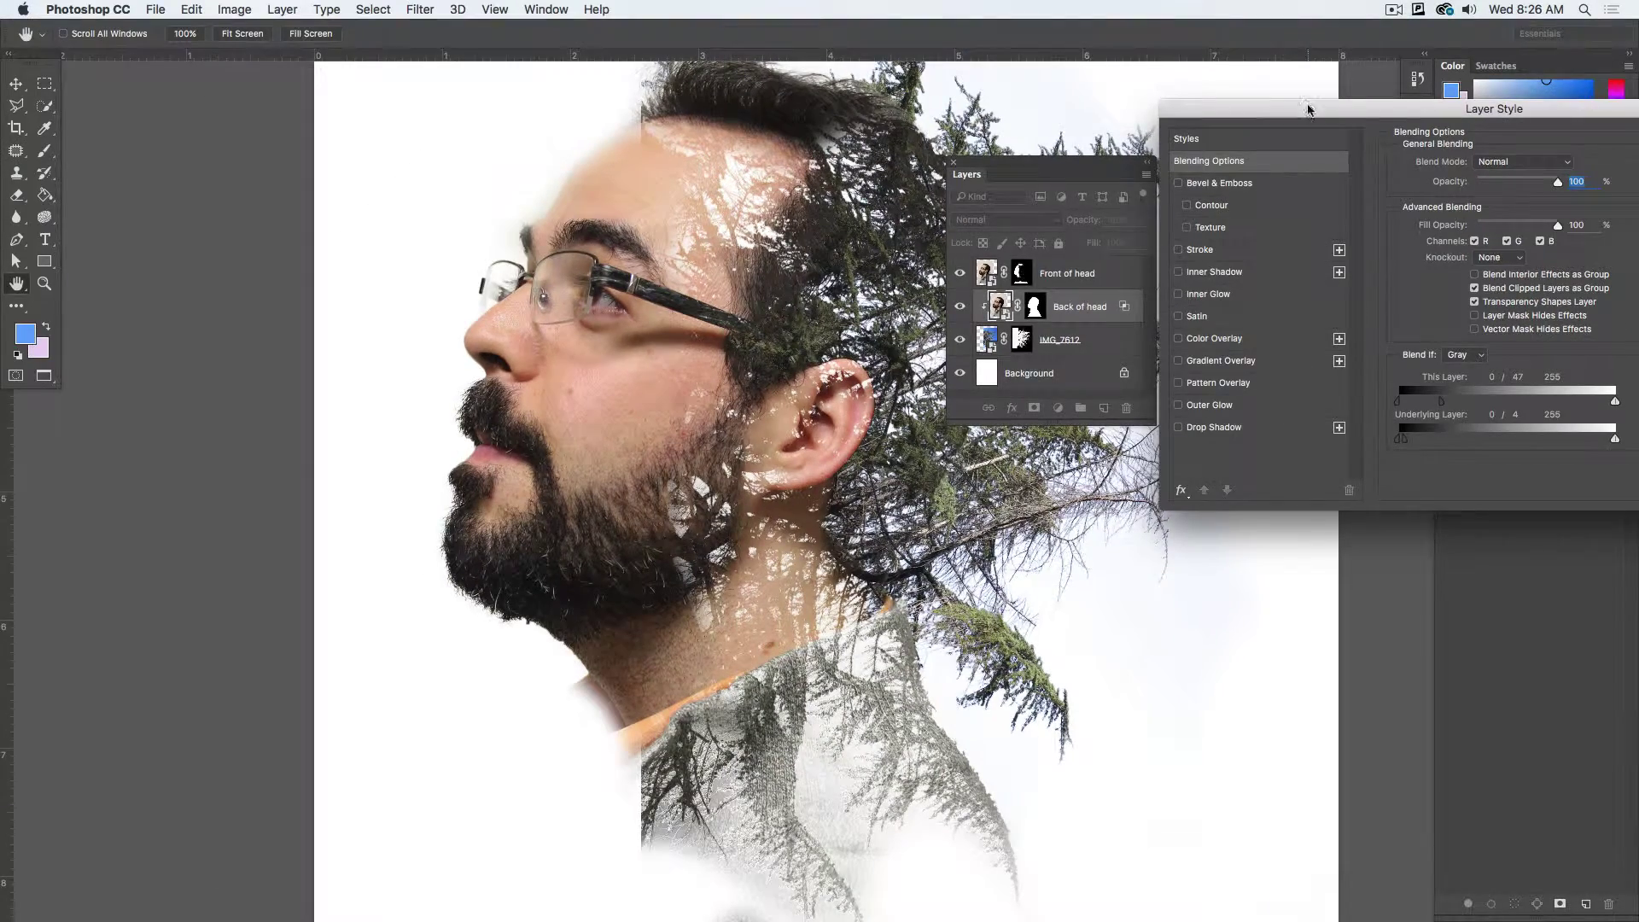
{"action": "left_click_drag", "start_coordinate": [1307, 109], "coordinate": [1083, 99]}
{"action": "key", "text": "Return"}
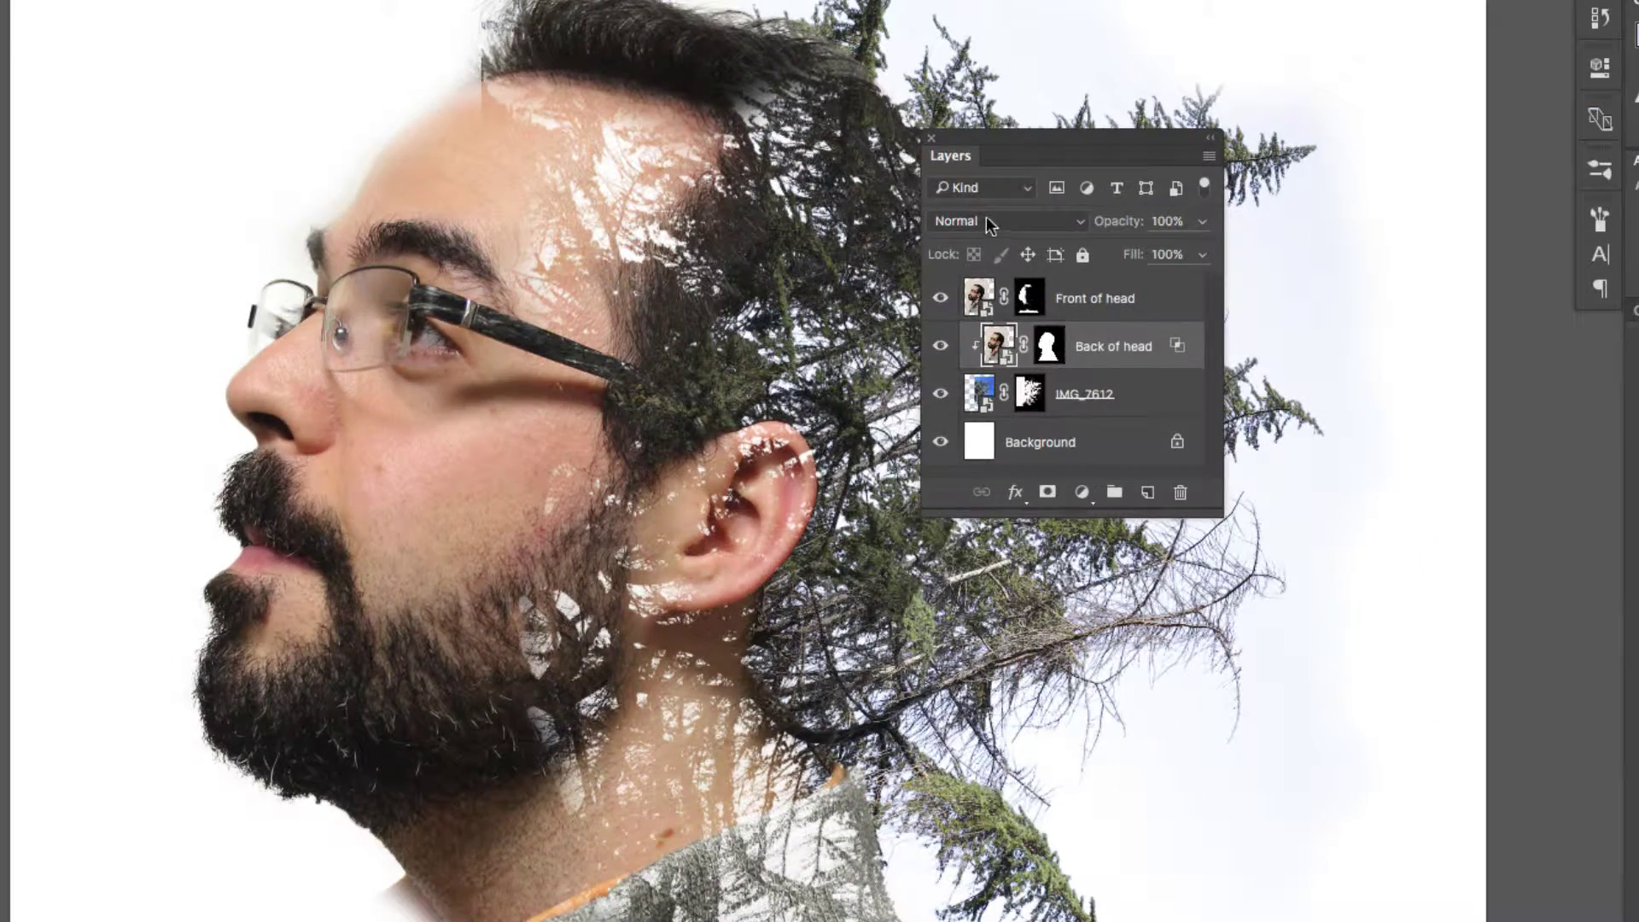
- Set the Back of head layer's blend mode to Screen
{"action": "left_click", "coordinate": [1005, 221]}
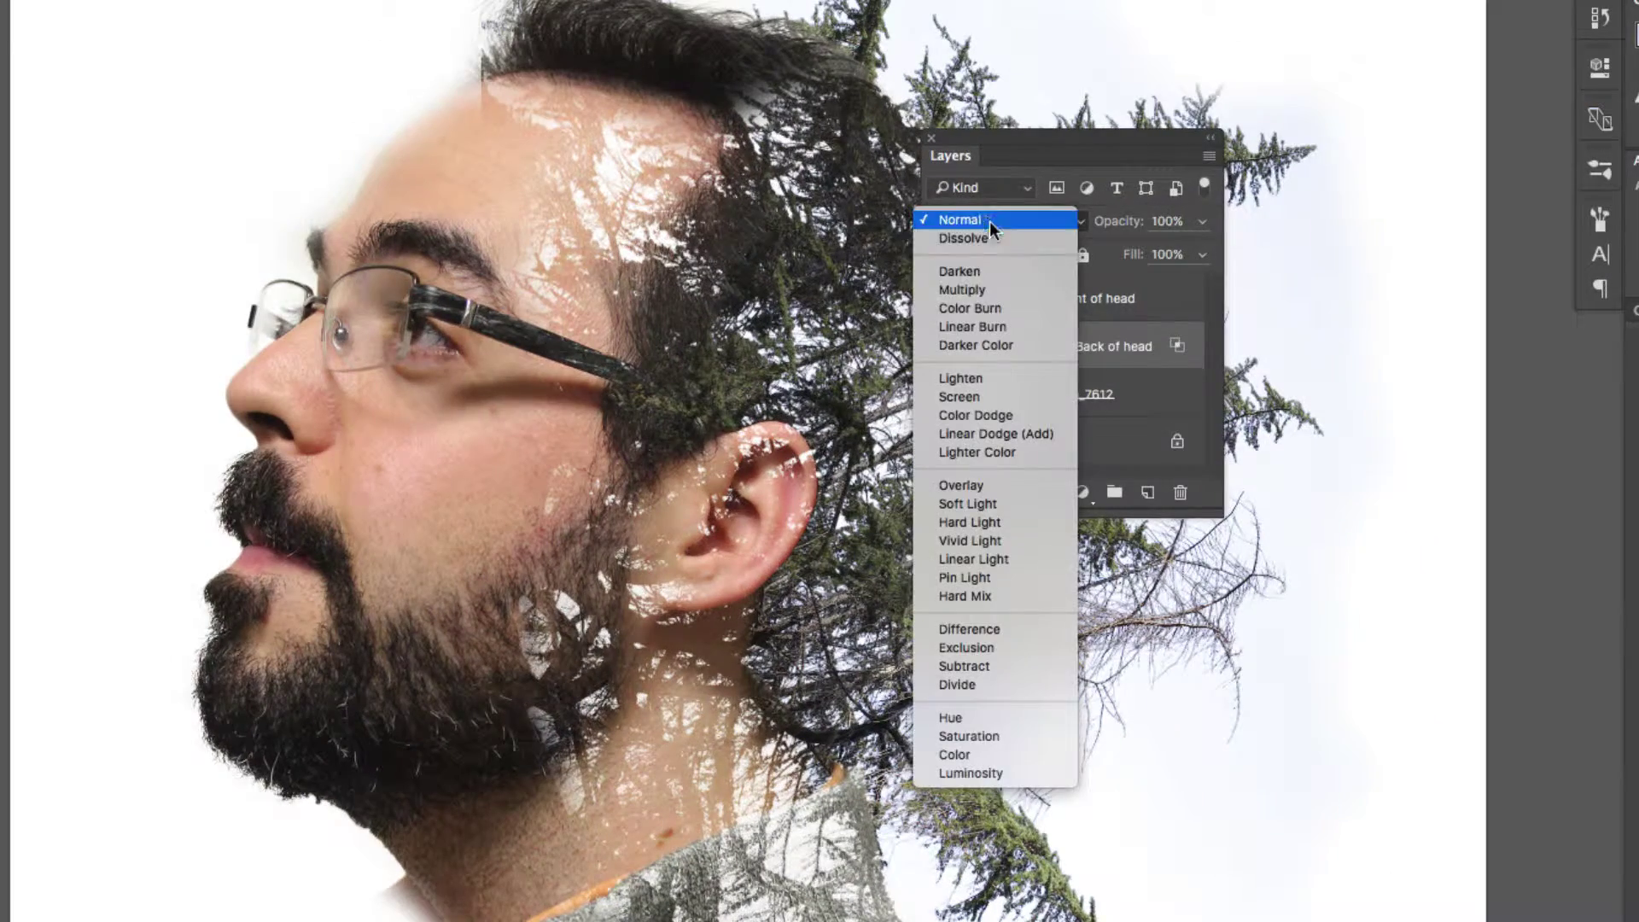
{"action": "left_click", "coordinate": [1043, 398]}
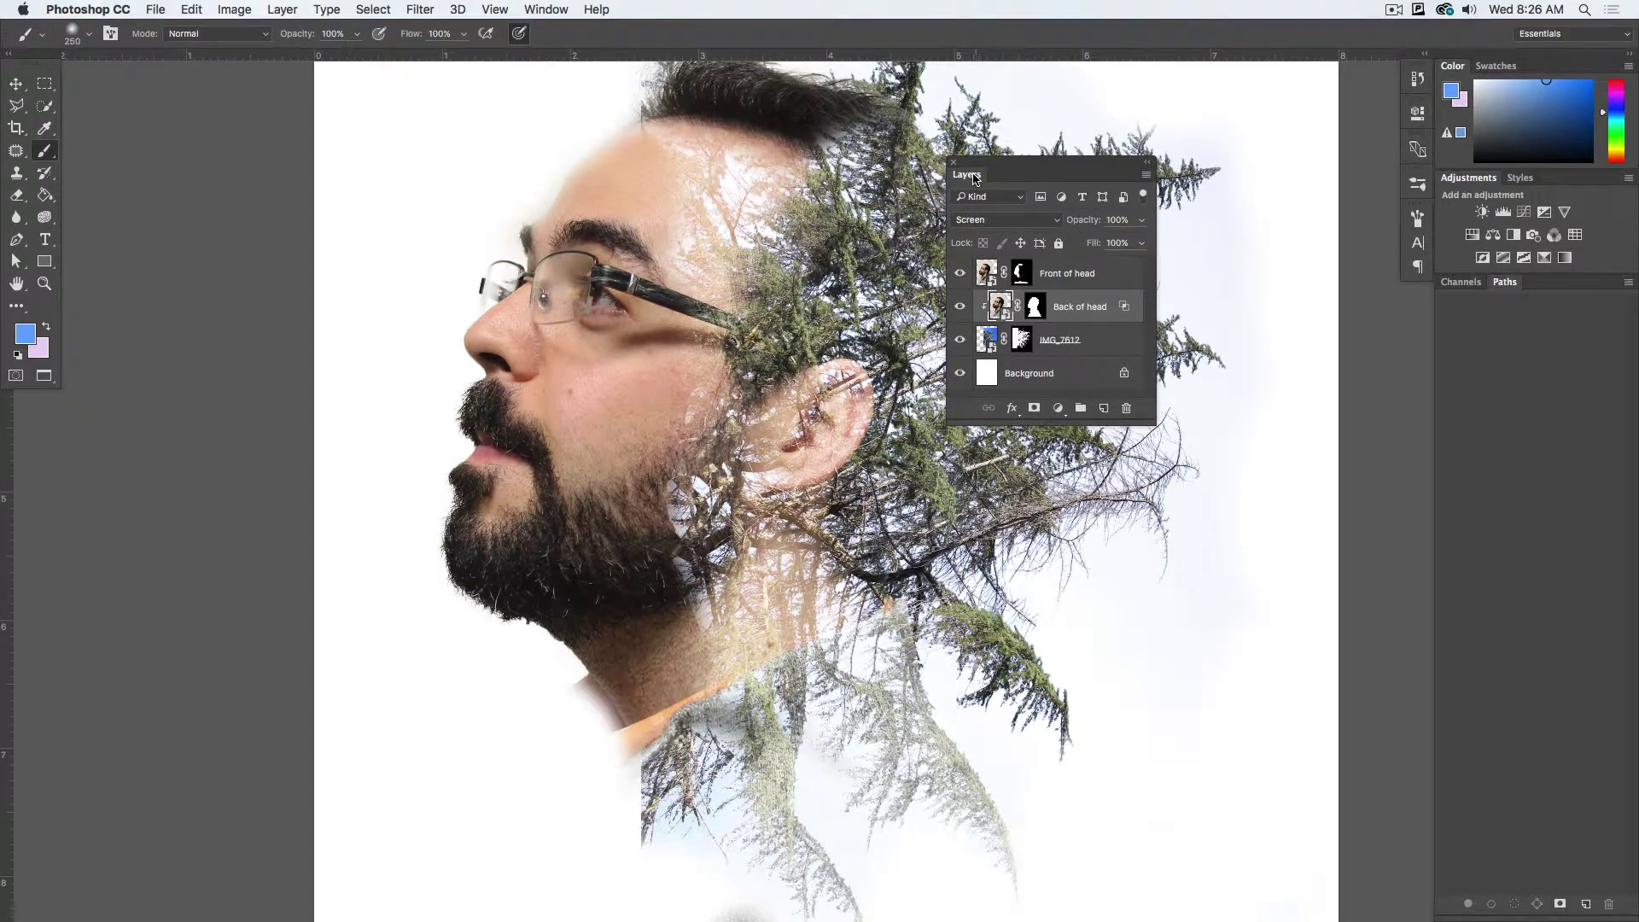
{"action": "left_click_drag", "start_coordinate": [973, 176], "coordinate": [1228, 177]}
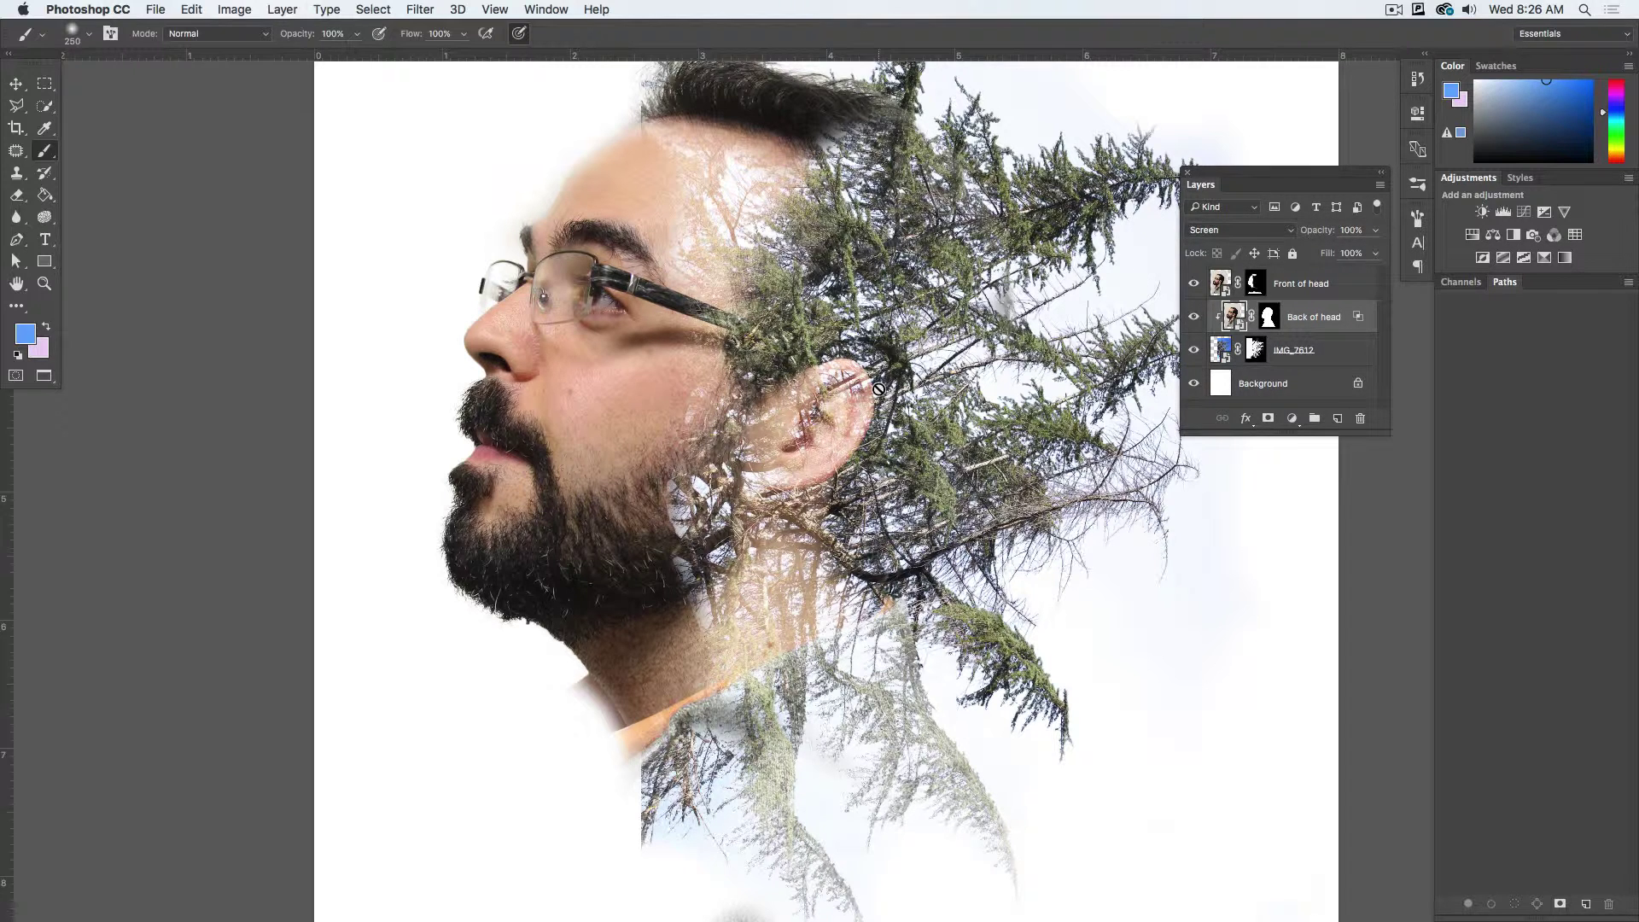
- Paint out the grey sweater at the bottom on the Front of head mask, then reset colours
{"action": "key", "text": "super+0"}
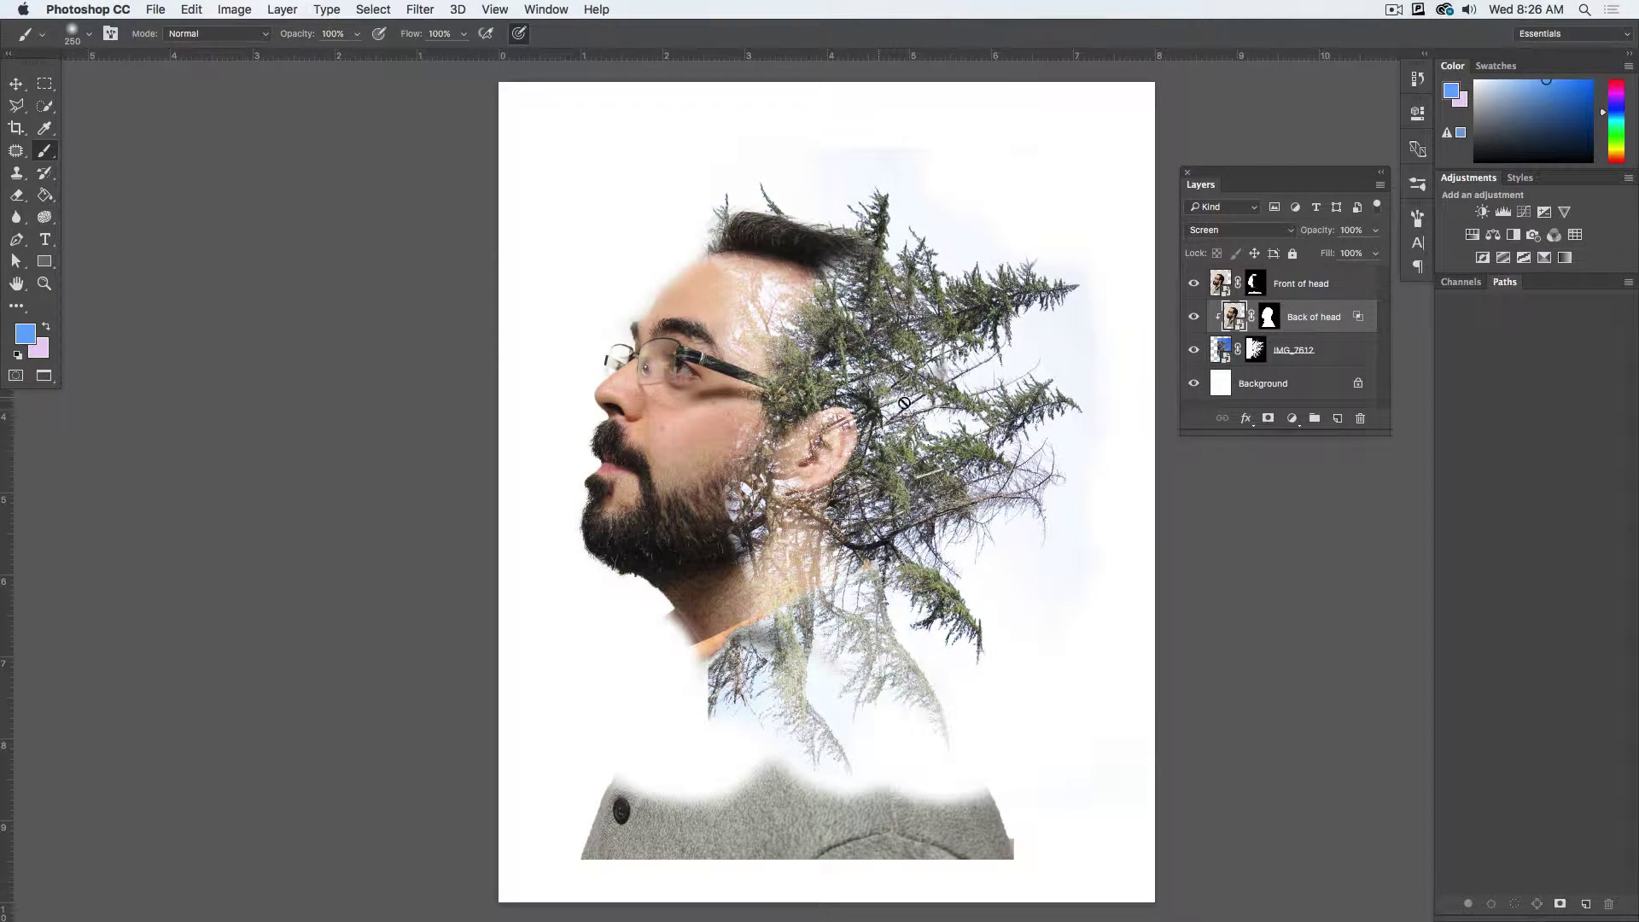
{"action": "left_click", "coordinate": [1254, 284]}
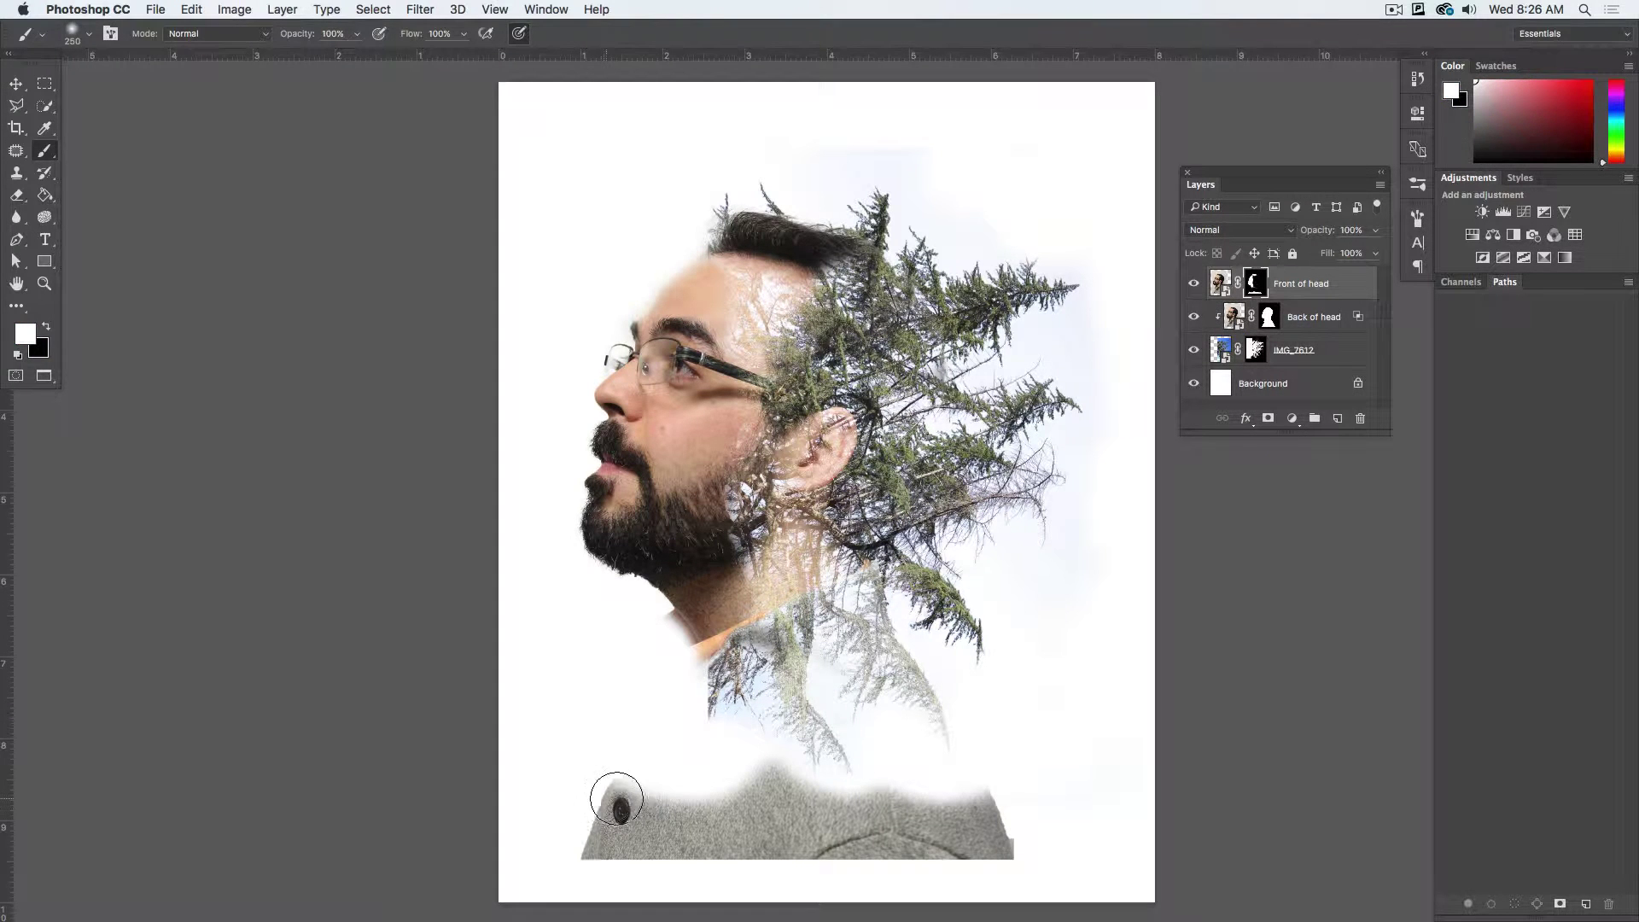
{"action": "mouse_move", "coordinate": [604, 797]}
{"action": "left_mouse_down"}
{"action": "mouse_move", "coordinate": [707, 770]}
{"action": "mouse_move", "coordinate": [750, 825]}
{"action": "mouse_move", "coordinate": [857, 802]}
{"action": "mouse_move", "coordinate": [926, 899]}
{"action": "mouse_move", "coordinate": [1037, 870]}
{"action": "mouse_move", "coordinate": [1087, 820]}
{"action": "mouse_move", "coordinate": [976, 766]}
{"action": "mouse_move", "coordinate": [945, 830]}
{"action": "mouse_move", "coordinate": [703, 811]}
{"action": "mouse_move", "coordinate": [717, 837]}
{"action": "mouse_move", "coordinate": [704, 837]}
{"action": "mouse_move", "coordinate": [669, 763]}
{"action": "left_mouse_up"}
{"action": "key", "text": "d"}
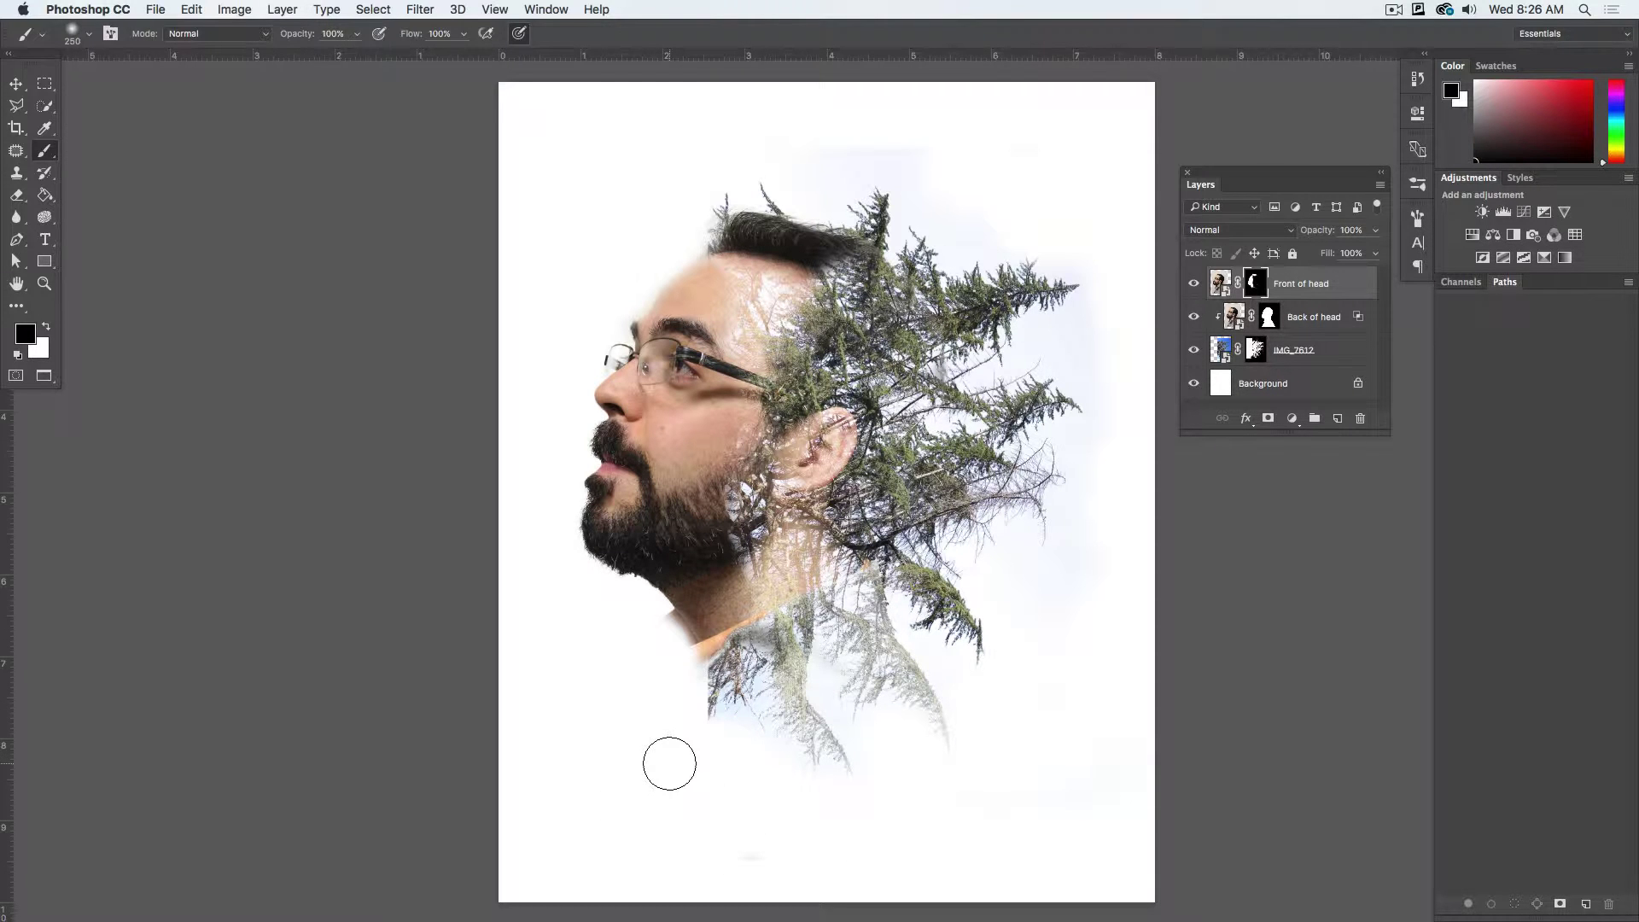
{"action": "left_click", "coordinate": [16, 84]}
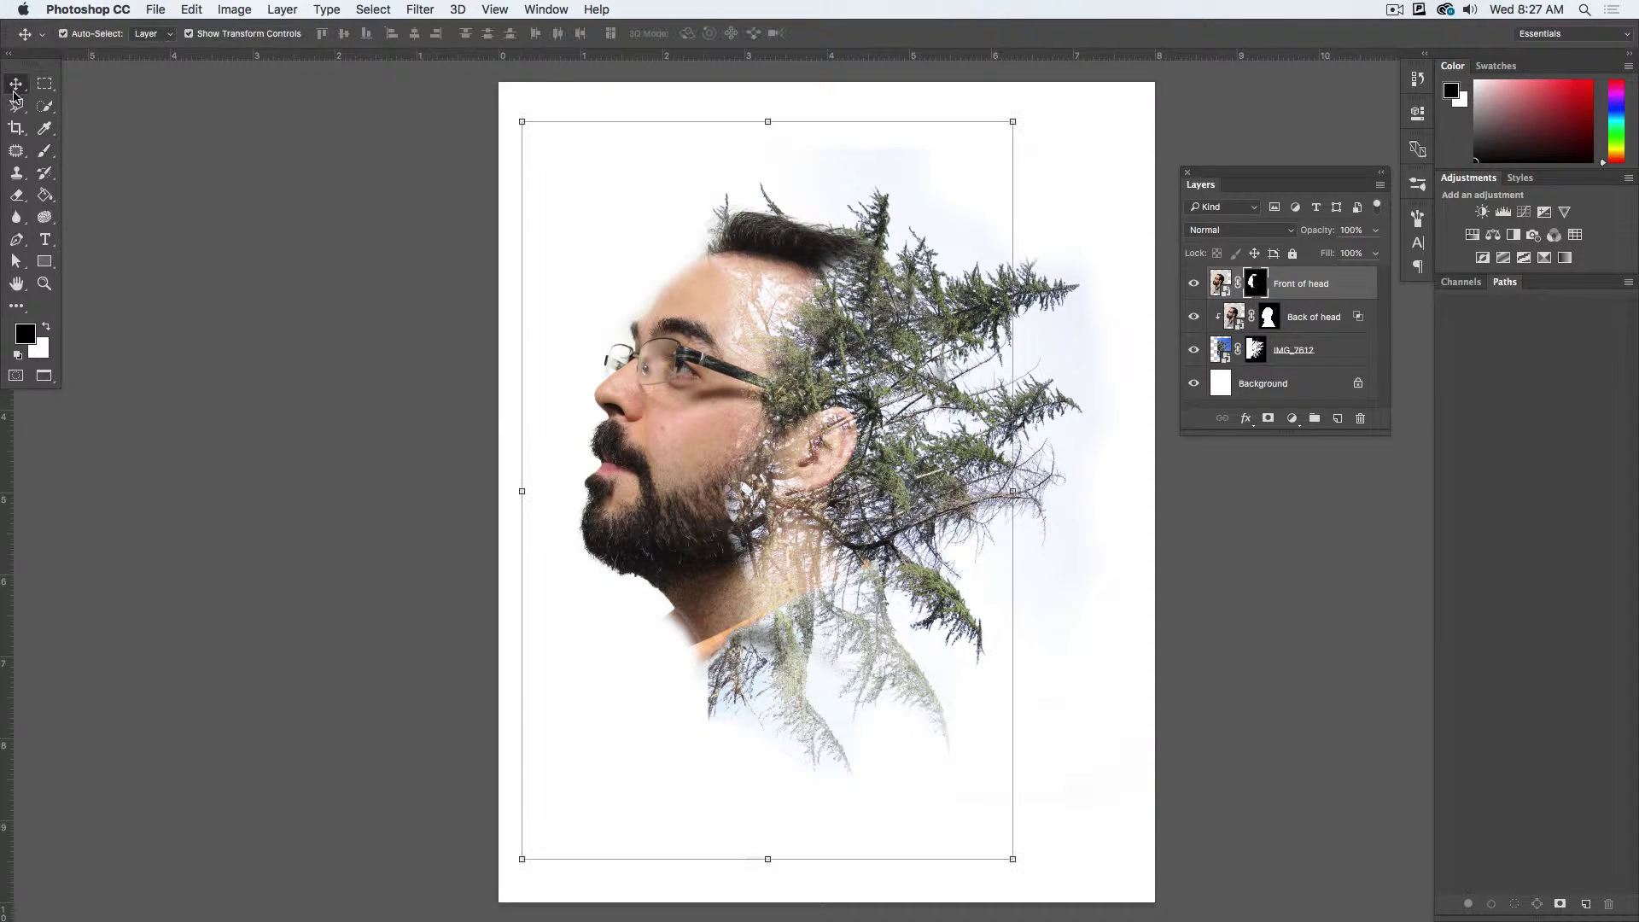
{"action": "left_click", "coordinate": [1195, 667]}
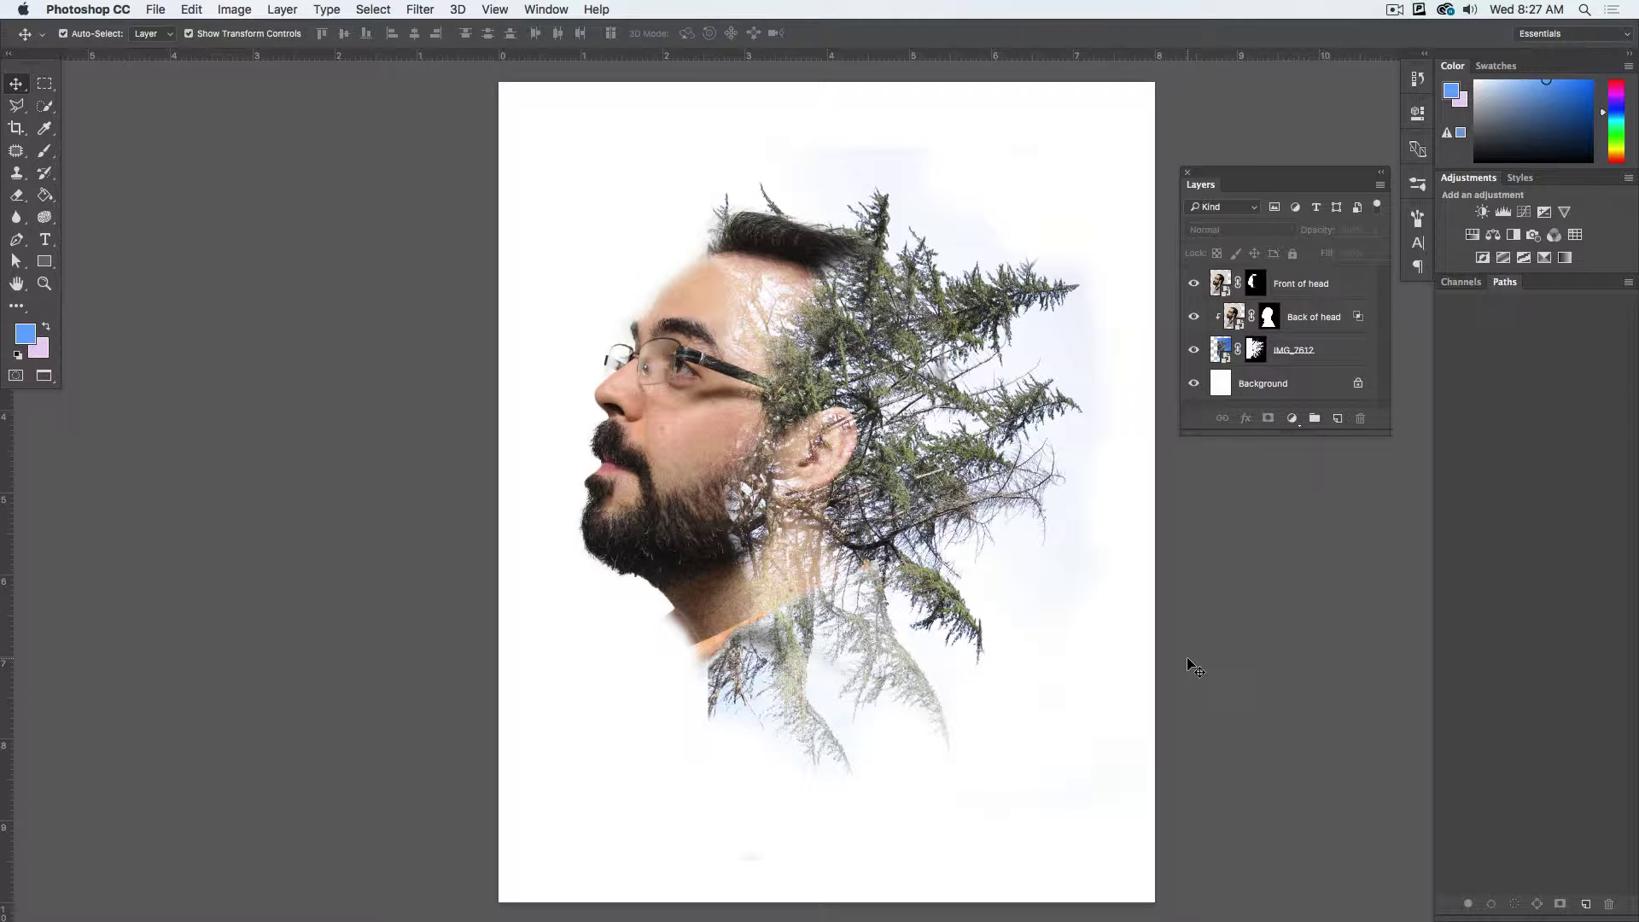
- Add a Black & White adjustment layer on top with Reds 86, Greens 82, Cyans 149, Blues -26
{"action": "left_click", "coordinate": [1353, 293]}
{"action": "left_click_drag", "start_coordinate": [1276, 174], "coordinate": [1201, 174]}
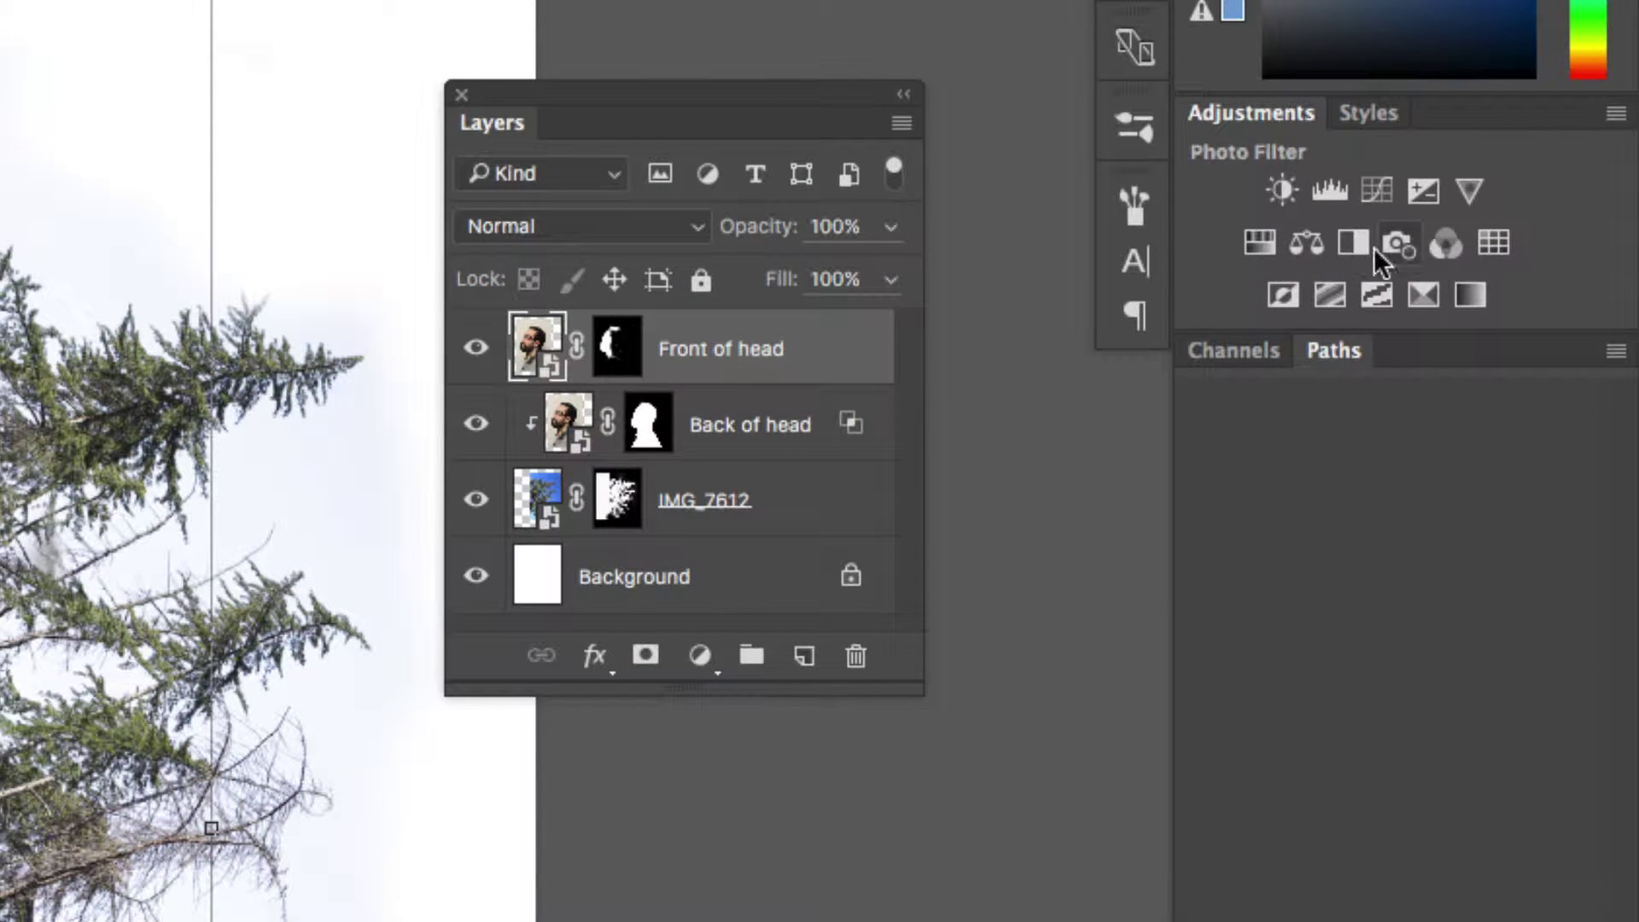
{"action": "left_click", "coordinate": [1357, 243]}
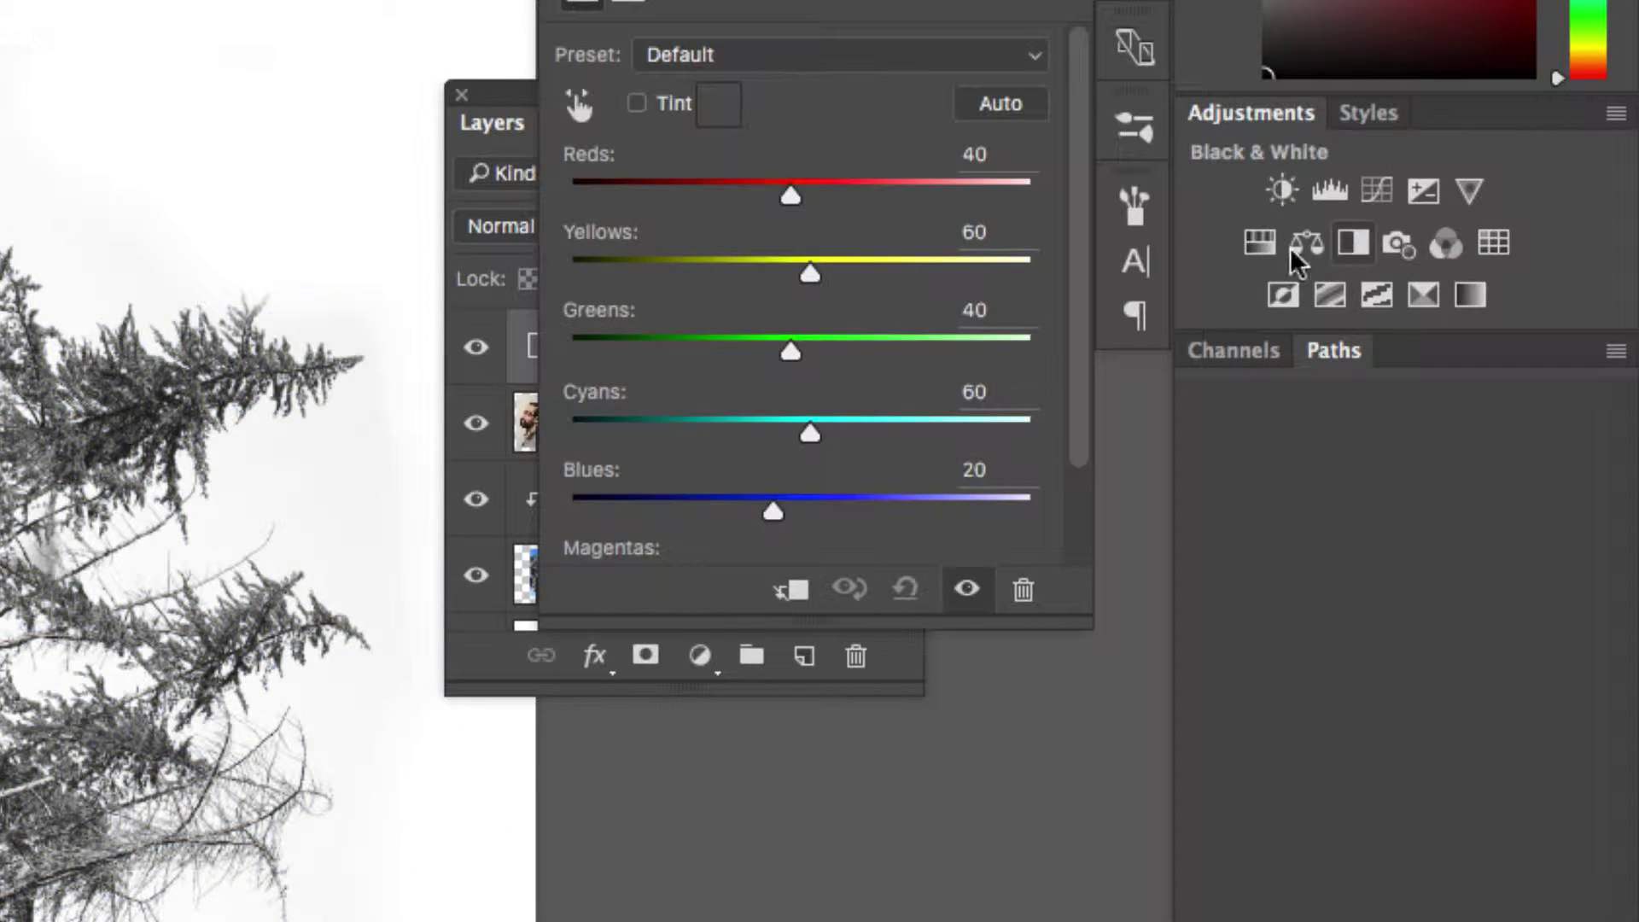
{"action": "left_click_drag", "start_coordinate": [466, 91], "coordinate": [198, 162]}
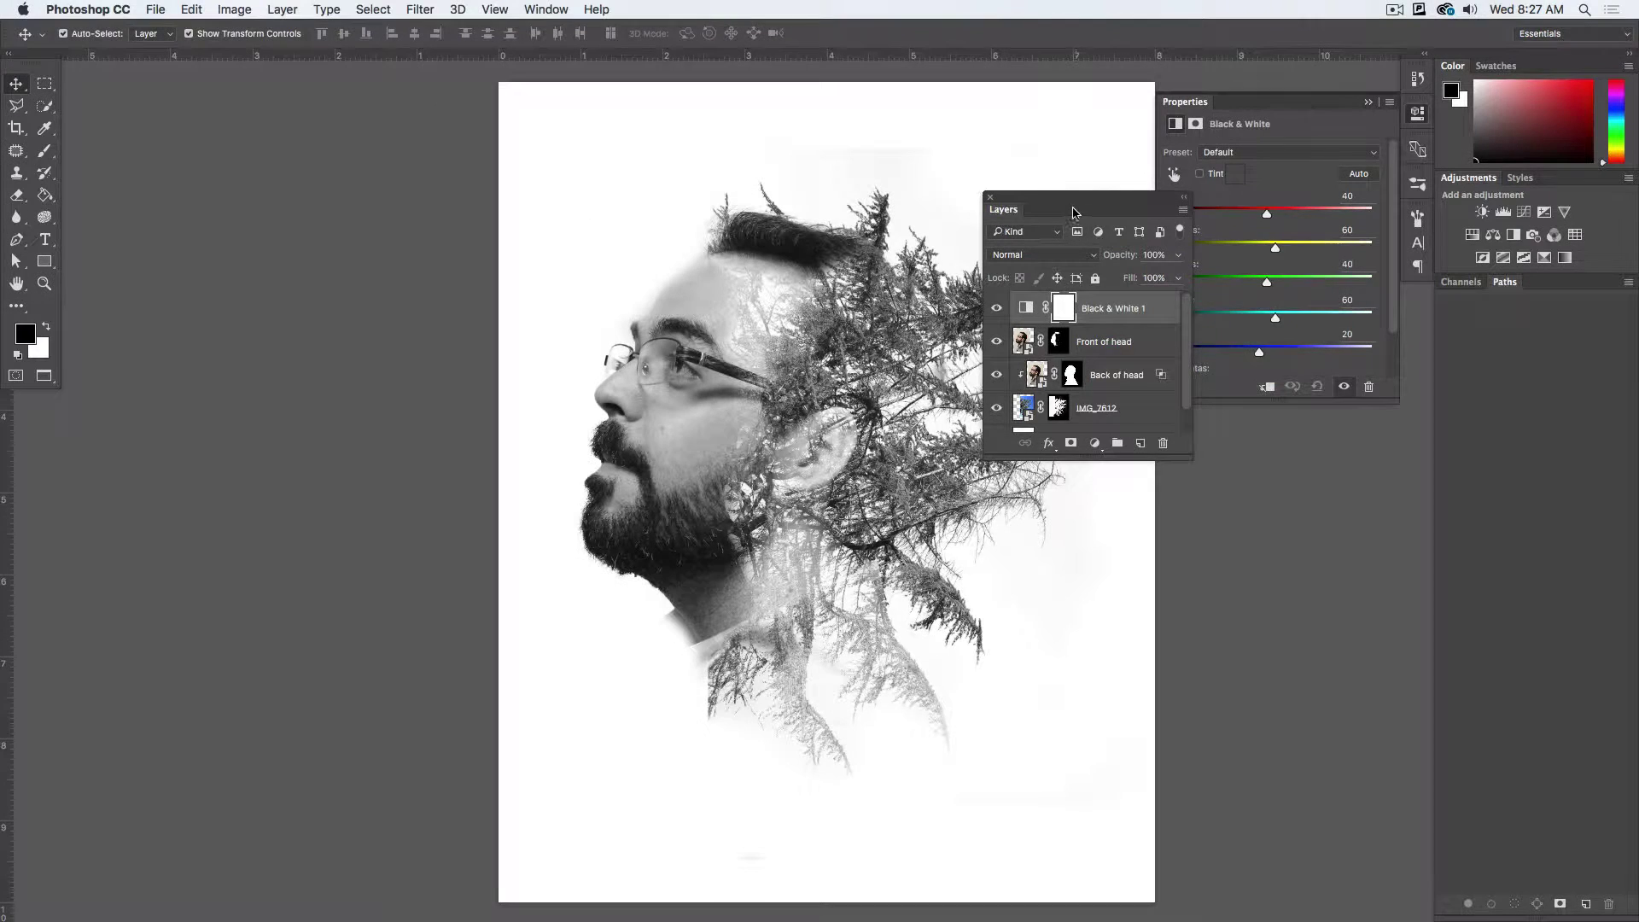
{"action": "left_click_drag", "start_coordinate": [1074, 212], "coordinate": [1255, 406]}
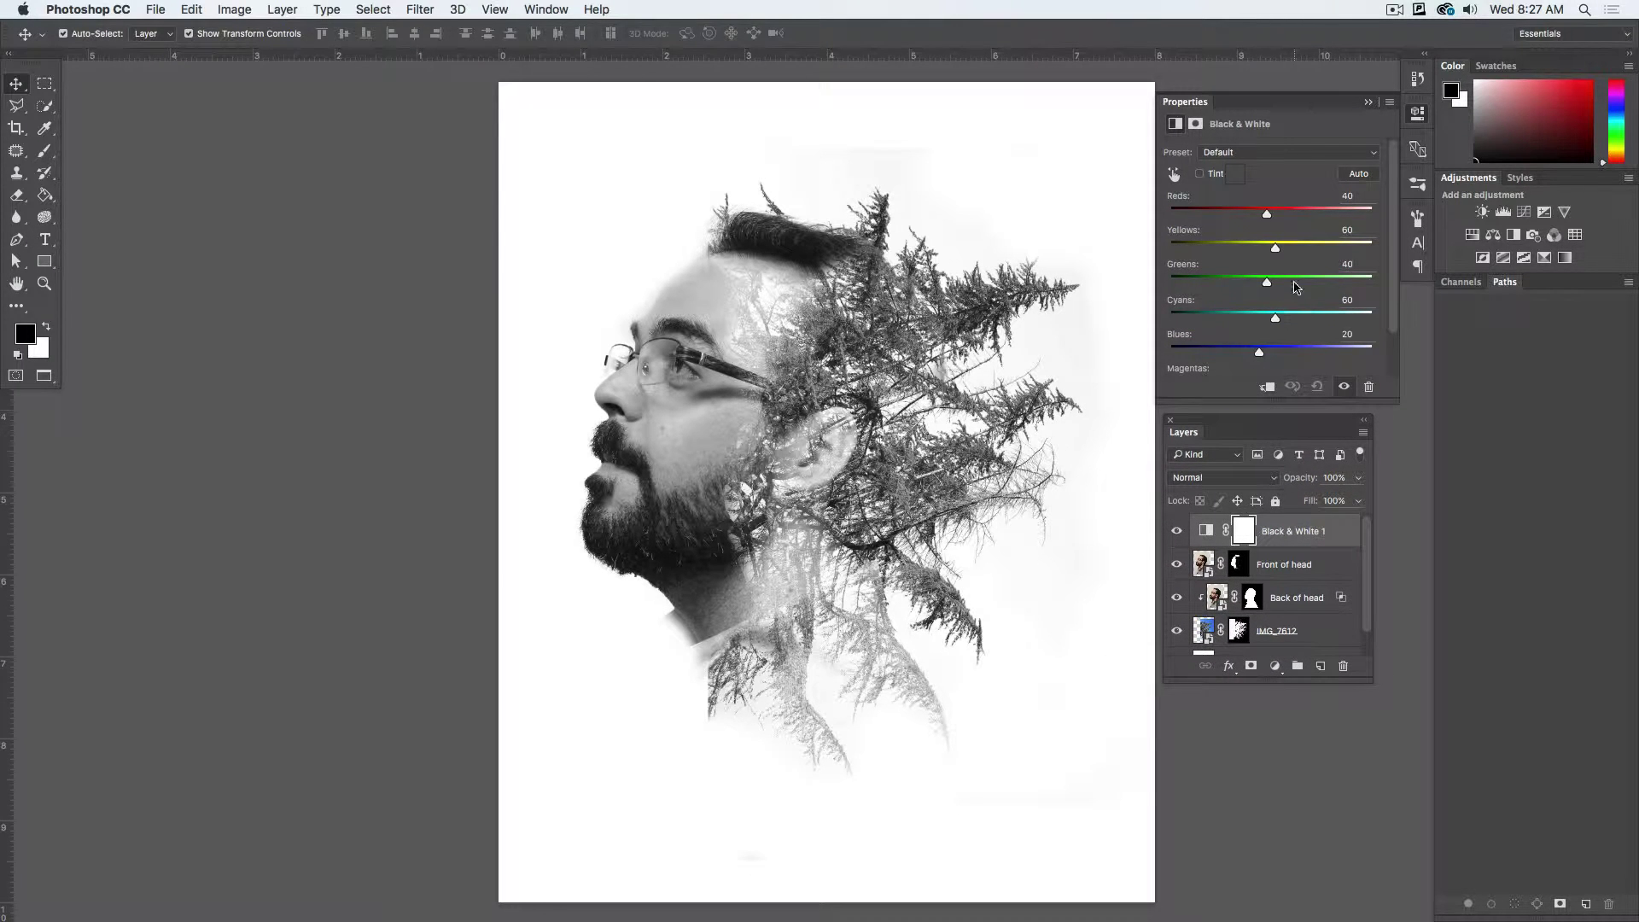
{"action": "mouse_move", "coordinate": [1267, 213]}
{"action": "left_mouse_down"}
{"action": "mouse_move", "coordinate": [1314, 214]}
{"action": "mouse_move", "coordinate": [1286, 214]}
{"action": "left_mouse_up"}
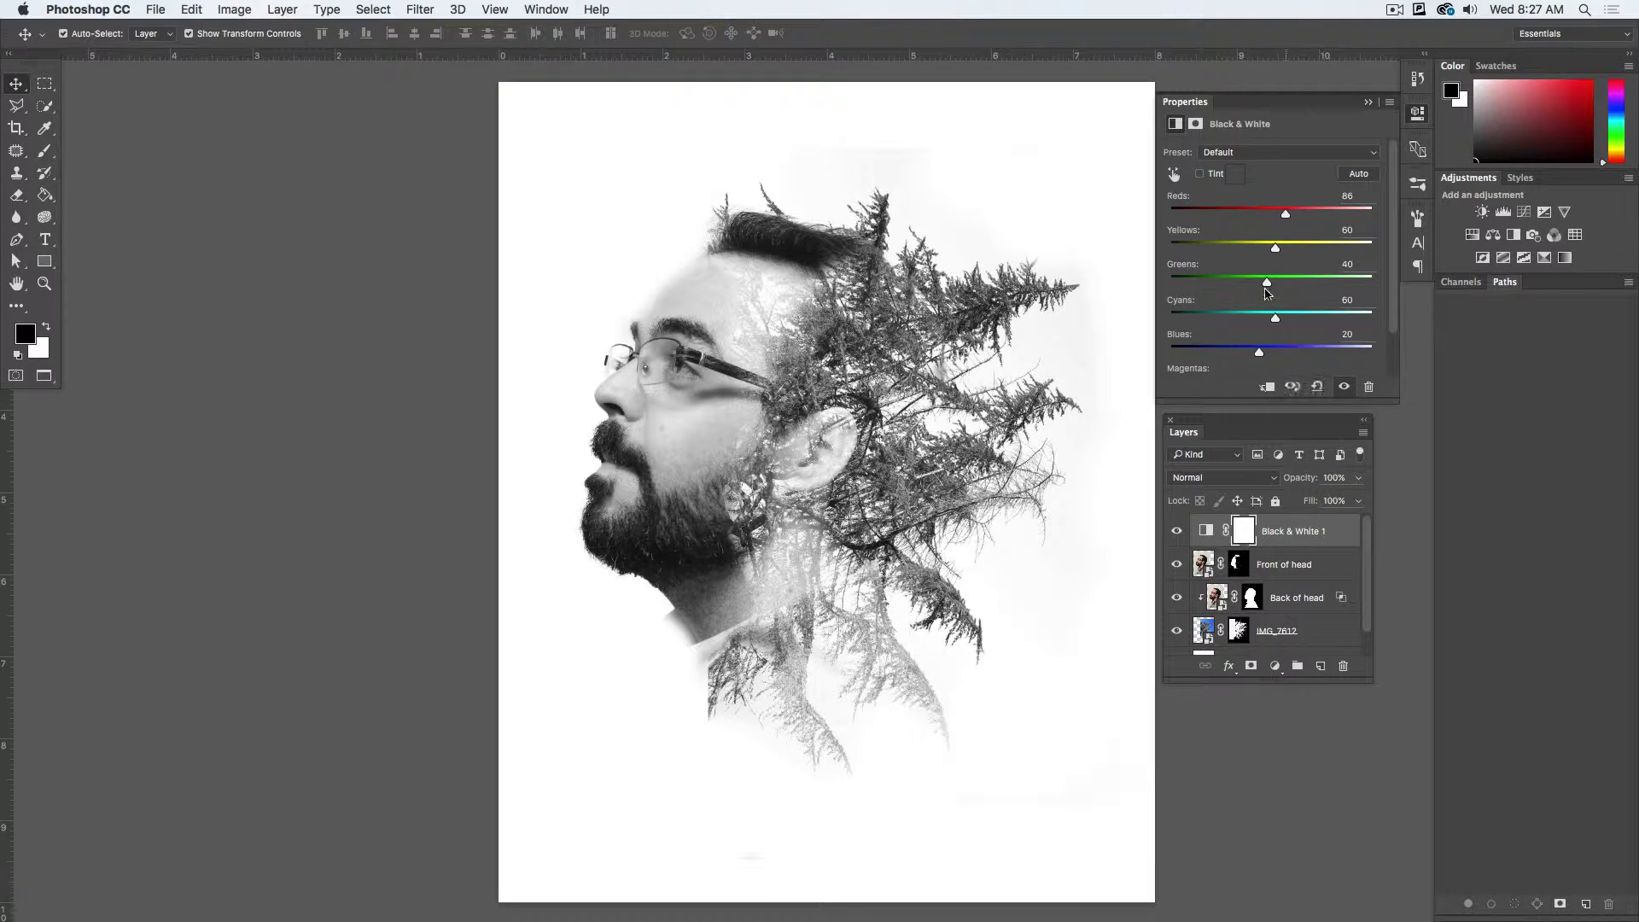
{"action": "left_click_drag", "start_coordinate": [1267, 283], "coordinate": [1241, 352]}
{"action": "mouse_move", "coordinate": [708, 919]}
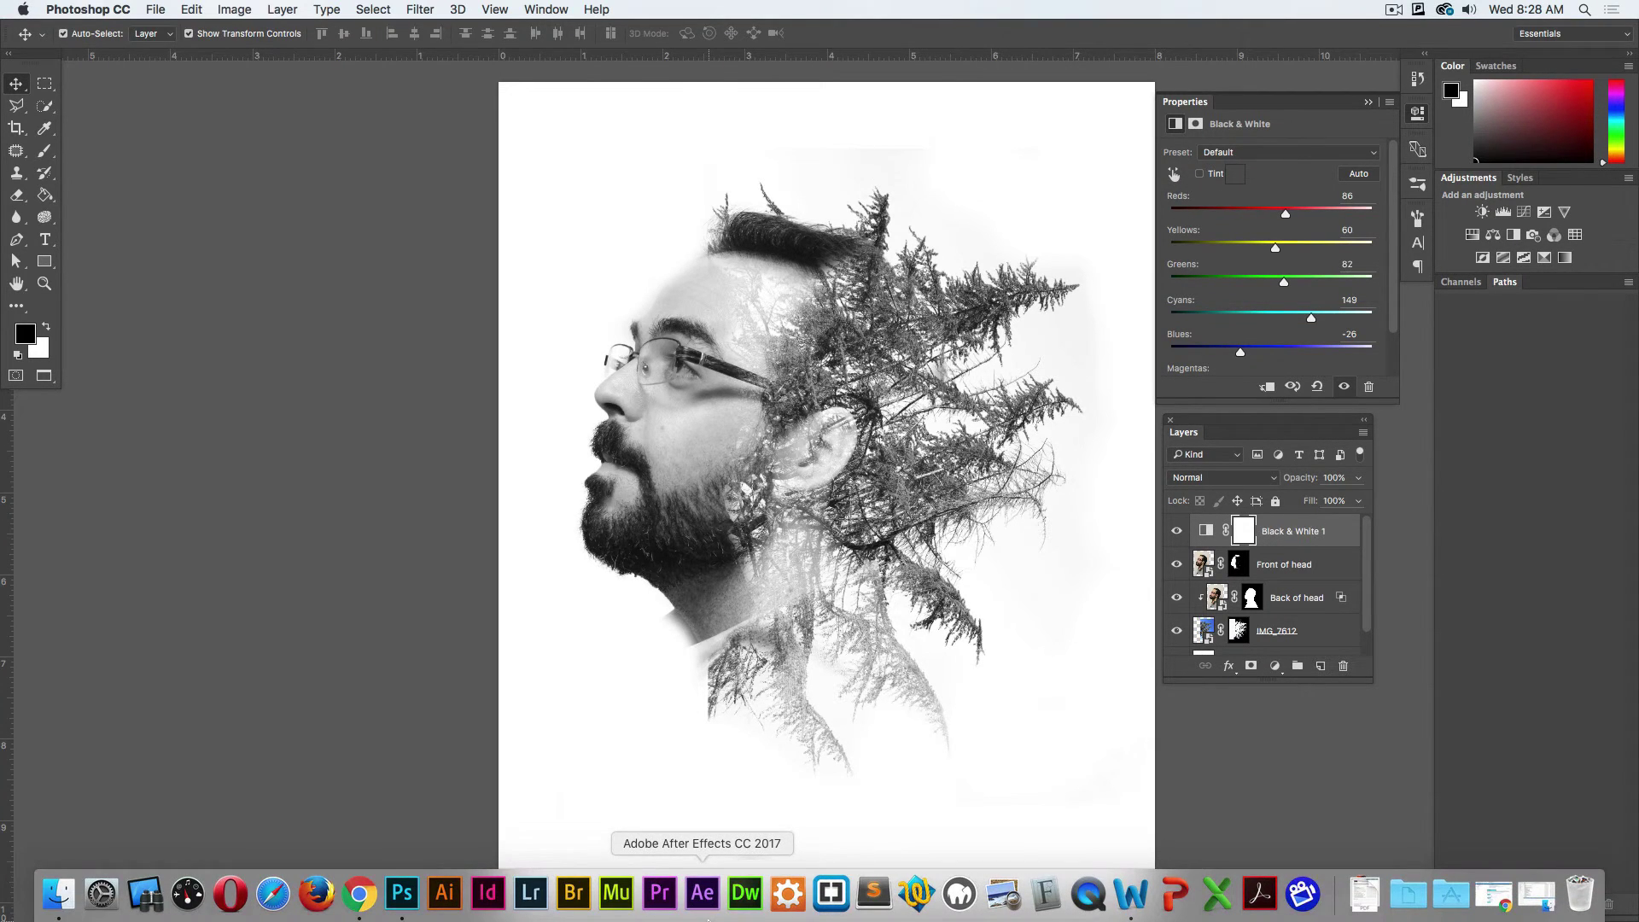